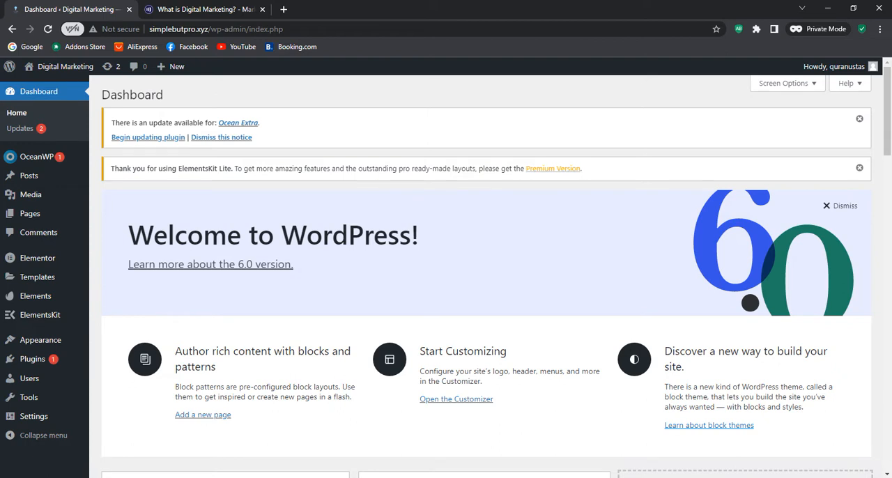
Open the list of installed plugins and review which ones are active
{"action": "mouse_move", "coordinate": [28, 359]}
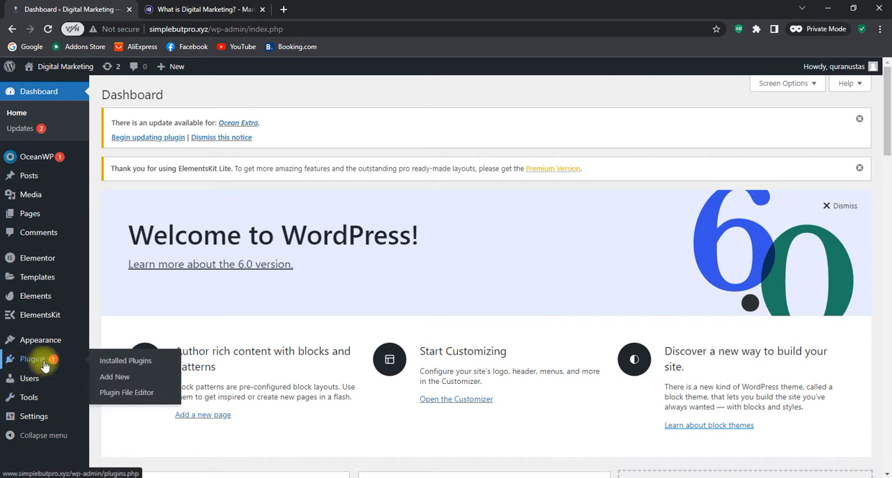
{"action": "left_click", "coordinate": [122, 362]}
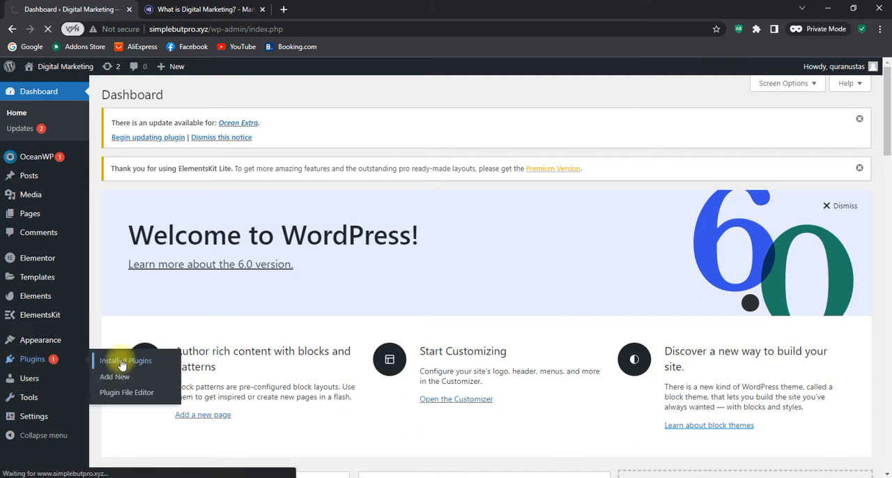
{"action": "scroll", "coordinate": [124, 267], "scroll_direction": "down", "scroll_amount": 1}
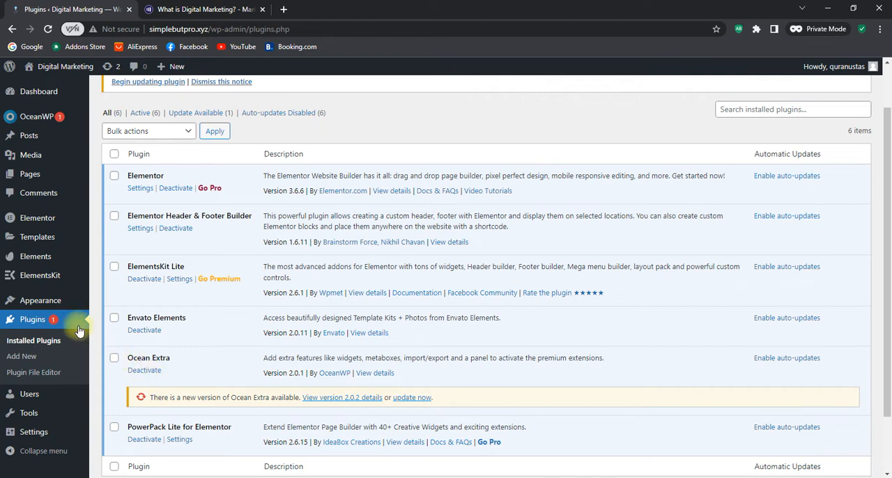
Open the free template kits of Envato Elements and browse the available kits
{"action": "mouse_move", "coordinate": [32, 243]}
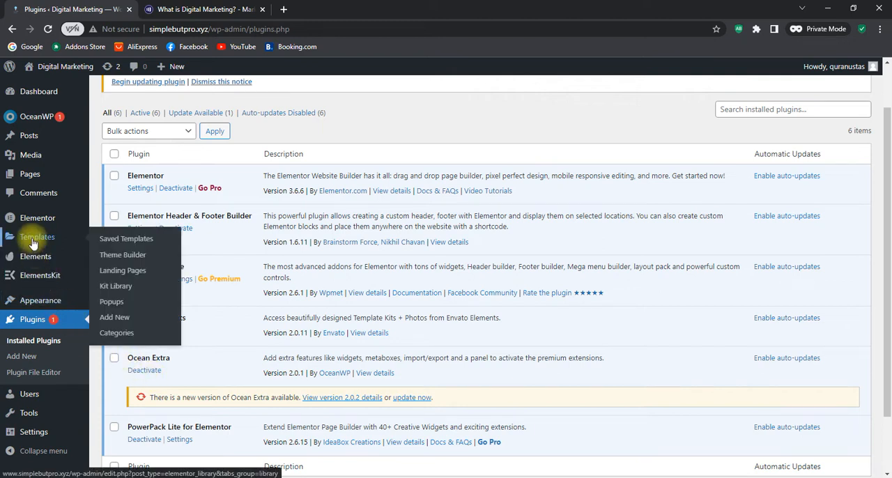
{"action": "mouse_move", "coordinate": [33, 261]}
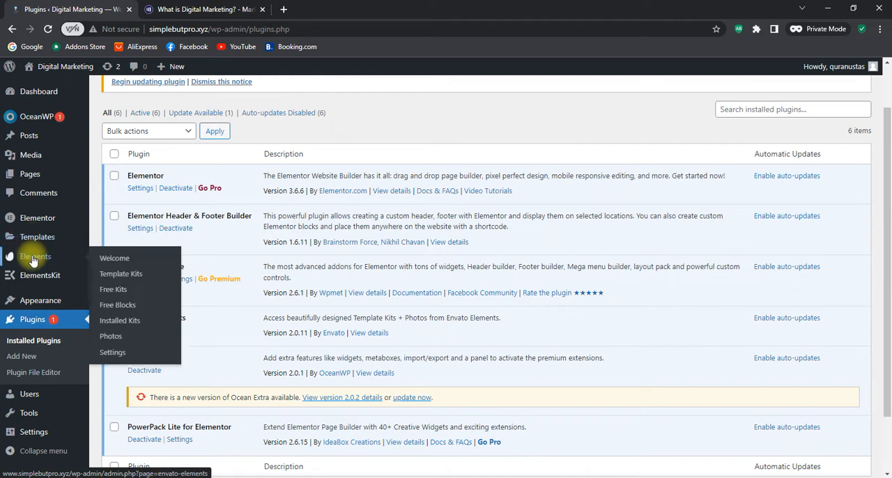
{"action": "left_click", "coordinate": [114, 289]}
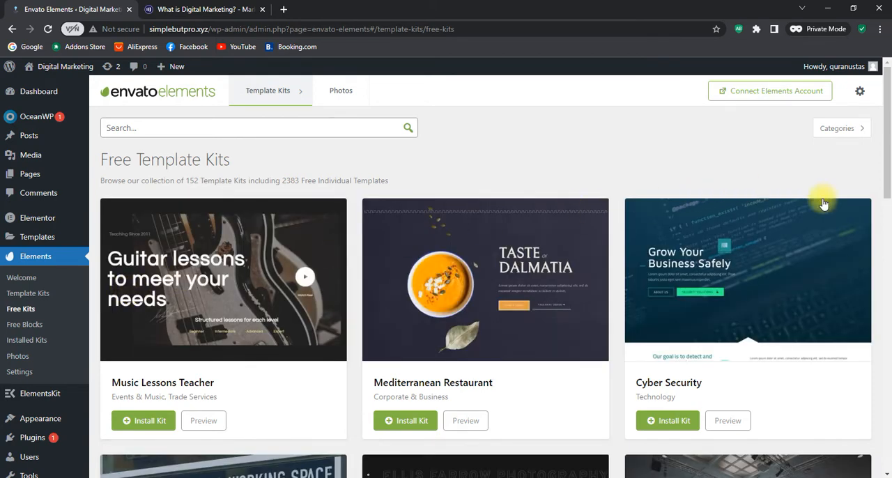
{"action": "scroll", "coordinate": [872, 195], "scroll_direction": "down", "scroll_amount": 3}
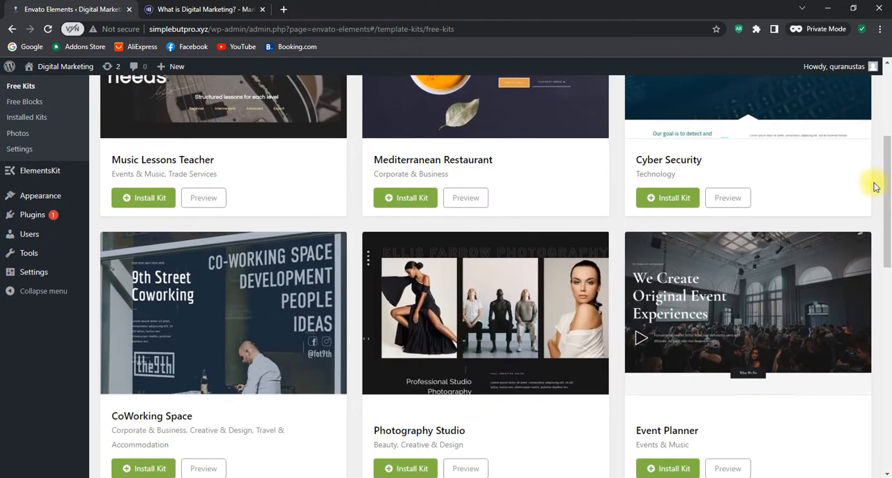
{"action": "scroll", "coordinate": [871, 200], "scroll_direction": "down", "scroll_amount": 4}
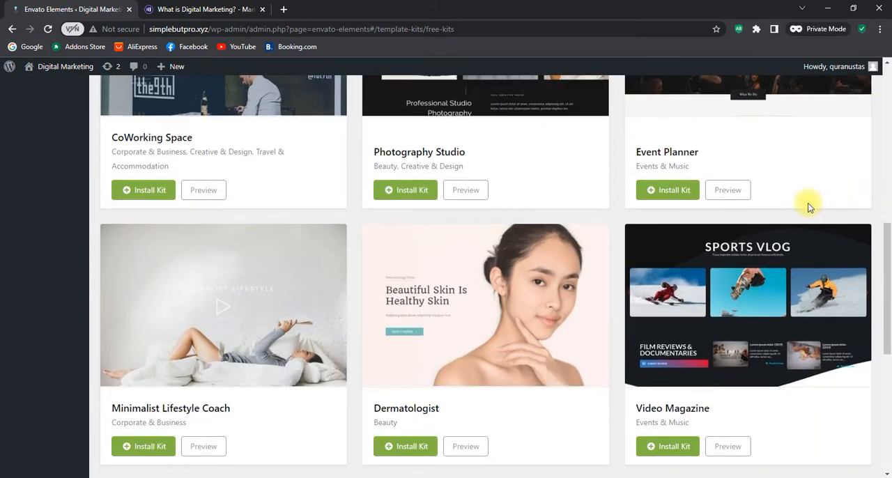
Preview the Event Planner template kit and examine the page designs it includes
{"action": "left_click", "coordinate": [729, 190]}
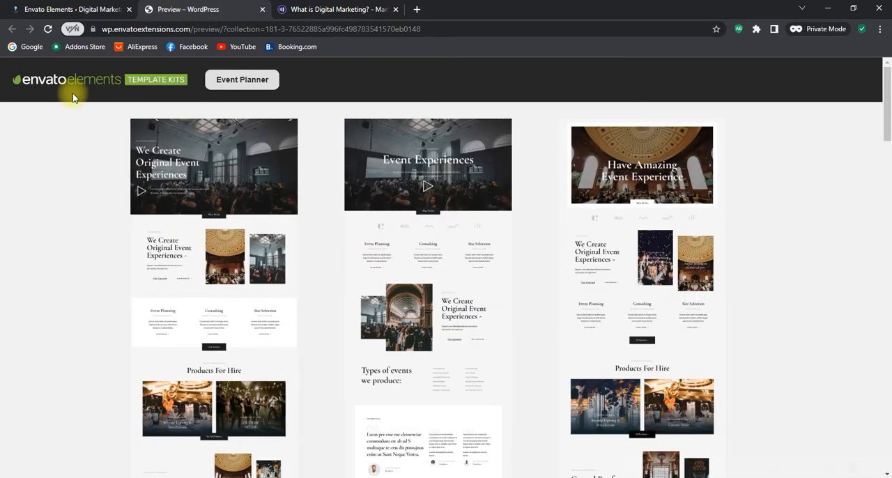
{"action": "scroll", "coordinate": [73, 97], "scroll_direction": "down", "scroll_amount": 2}
{"action": "scroll", "coordinate": [186, 321], "scroll_direction": "down", "scroll_amount": 2}
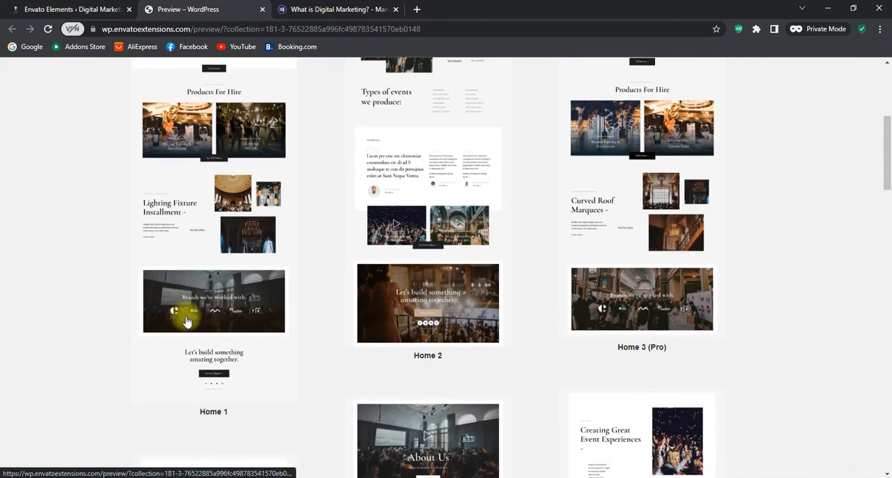
{"action": "scroll", "coordinate": [235, 250], "scroll_direction": "up", "scroll_amount": 3}
{"action": "scroll", "coordinate": [694, 237], "scroll_direction": "down", "scroll_amount": 2}
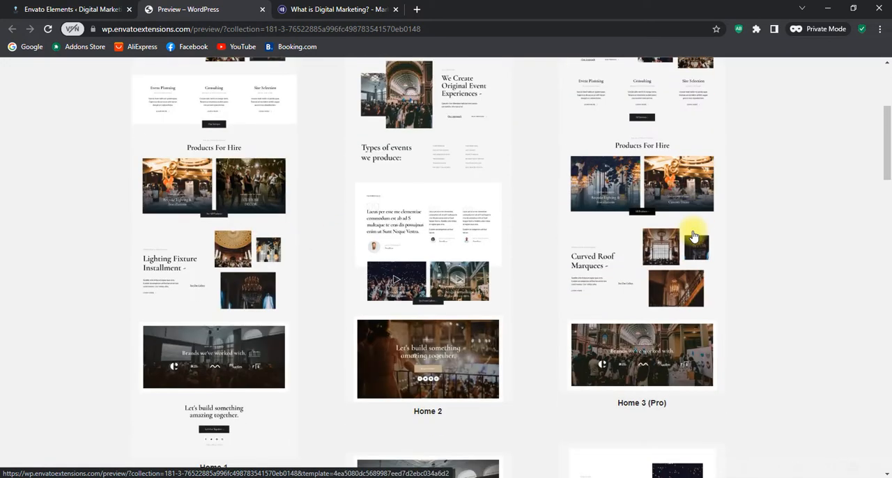
{"action": "scroll", "coordinate": [694, 237], "scroll_direction": "down", "scroll_amount": 2}
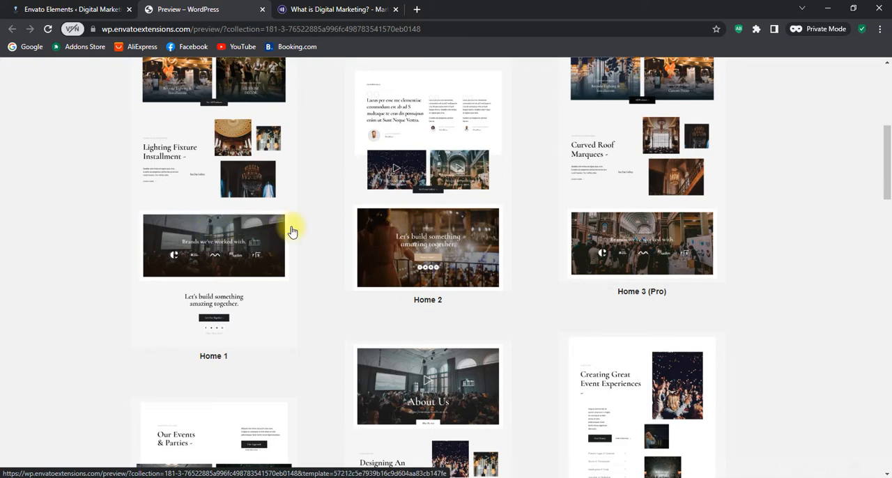
{"action": "scroll", "coordinate": [659, 224], "scroll_direction": "down", "scroll_amount": 6}
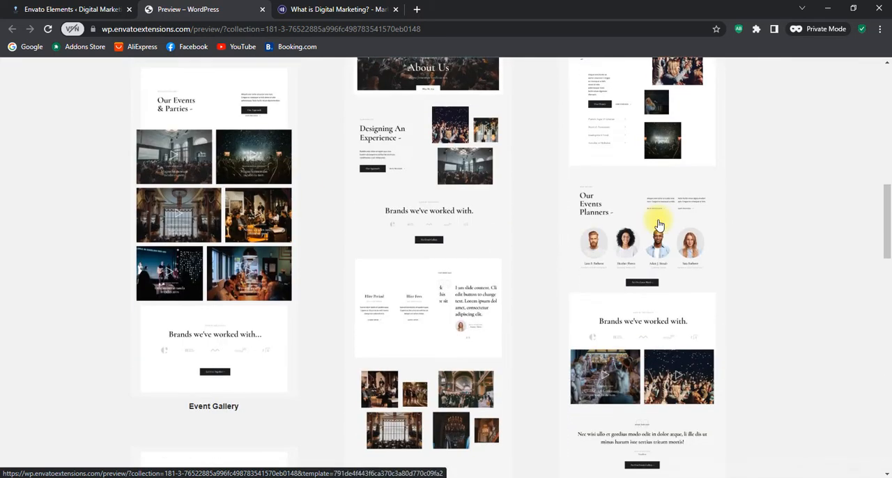
{"action": "scroll", "coordinate": [659, 224], "scroll_direction": "down", "scroll_amount": 3}
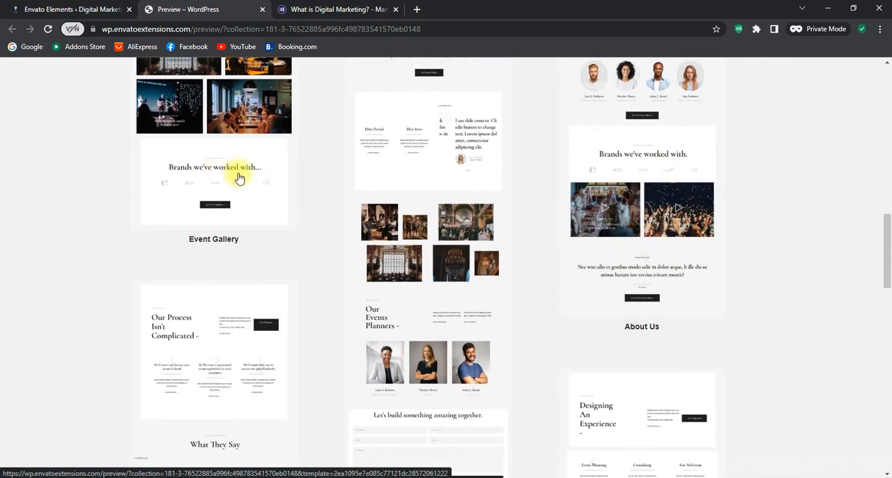
{"action": "scroll", "coordinate": [663, 229], "scroll_direction": "down", "scroll_amount": 4}
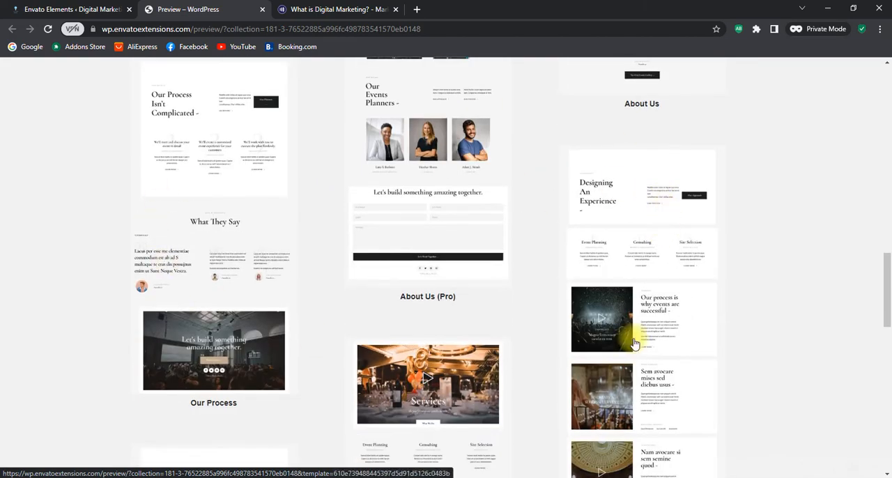
{"action": "scroll", "coordinate": [635, 344], "scroll_direction": "up", "scroll_amount": 15}
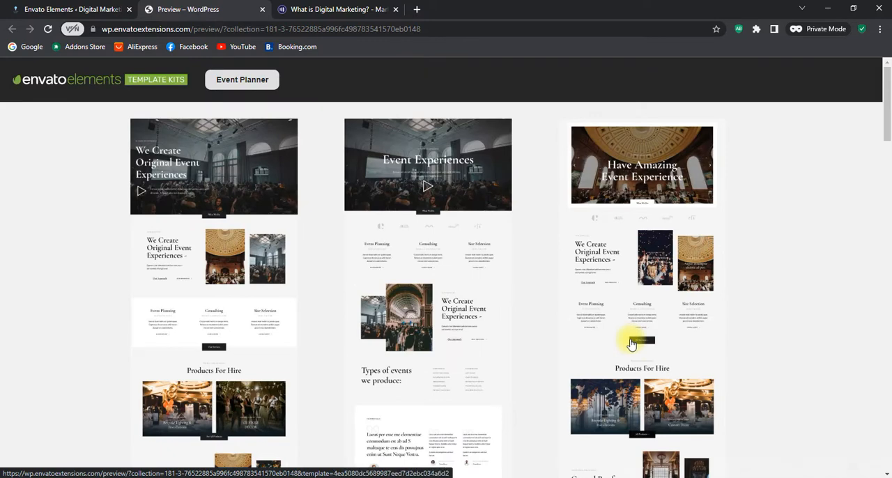
View the Event Planner kit's Home 1 page at full size, and close the preview to return to the free kits
{"action": "scroll", "coordinate": [209, 265], "scroll_direction": "down", "scroll_amount": 3}
{"action": "left_click", "coordinate": [223, 263]}
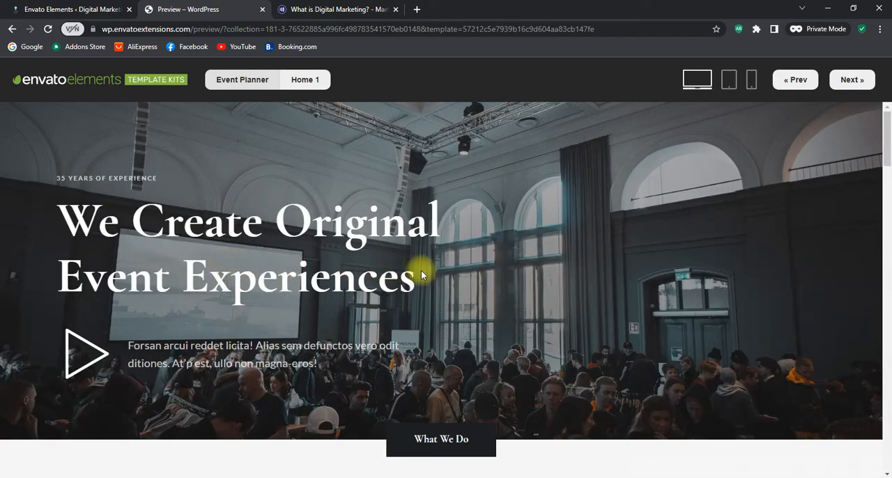
{"action": "scroll", "coordinate": [440, 265], "scroll_direction": "down", "scroll_amount": 10}
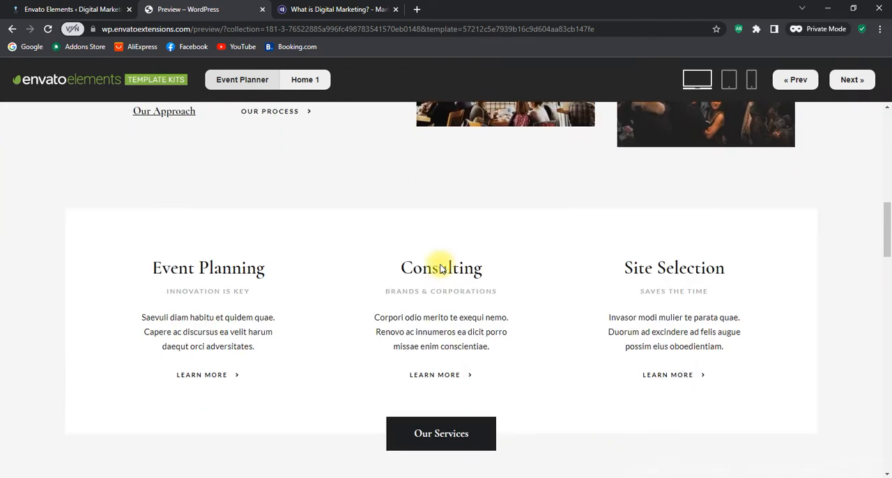
{"action": "scroll", "coordinate": [440, 268], "scroll_direction": "down", "scroll_amount": 15}
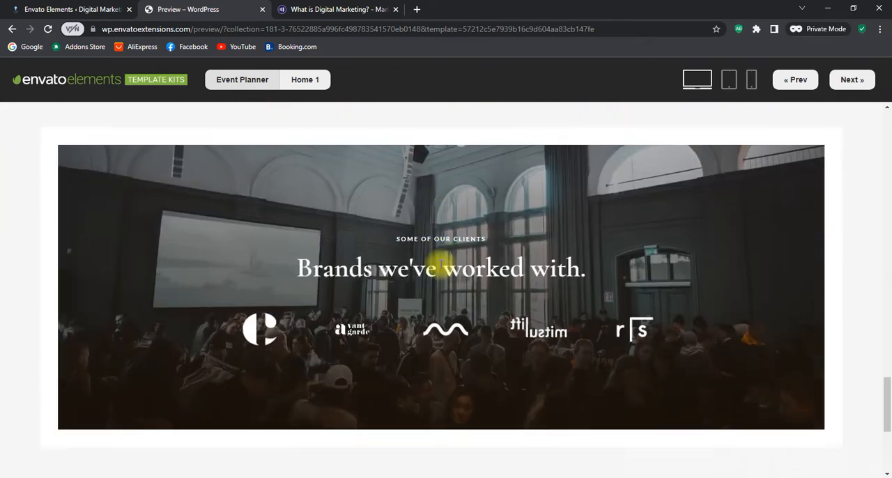
{"action": "scroll", "coordinate": [440, 265], "scroll_direction": "up", "scroll_amount": 15}
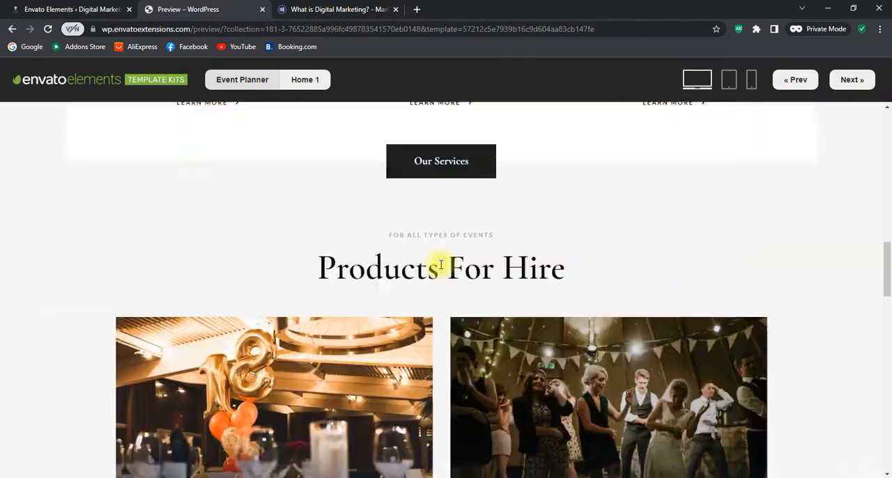
{"action": "scroll", "coordinate": [441, 265], "scroll_direction": "up", "scroll_amount": 5}
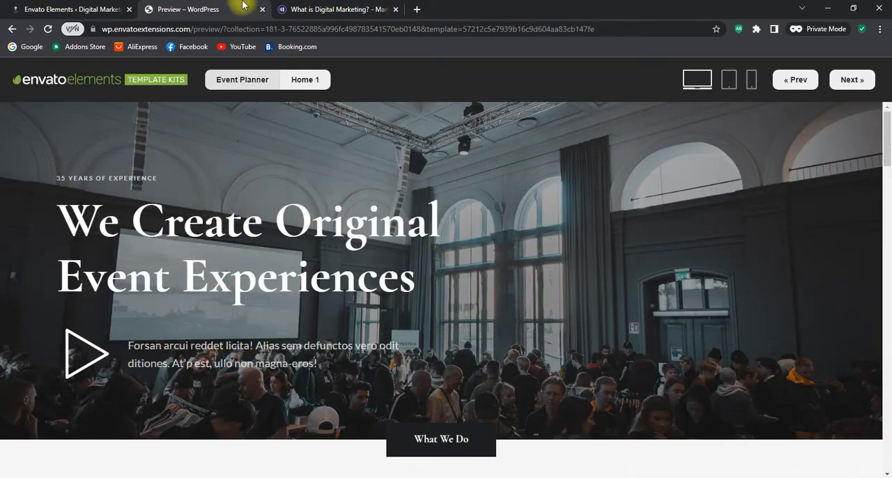
{"action": "left_click", "coordinate": [12, 29]}
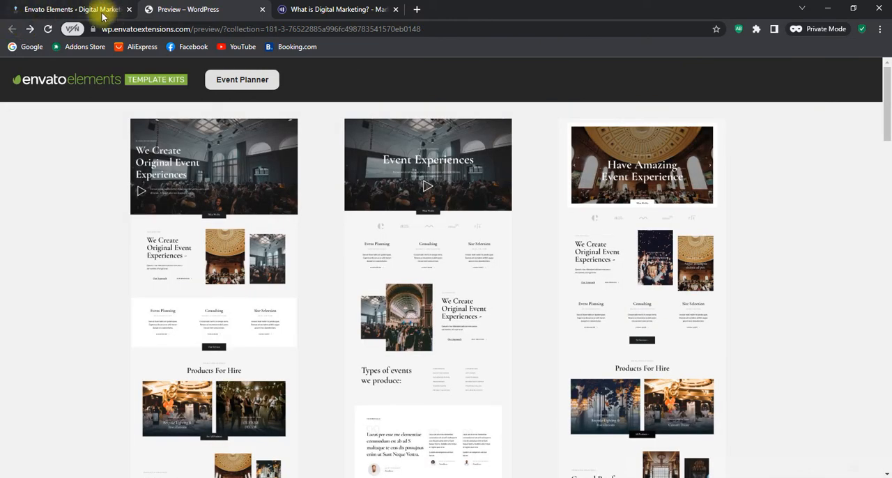
{"action": "left_click", "coordinate": [47, 9]}
{"action": "left_click", "coordinate": [262, 9]}
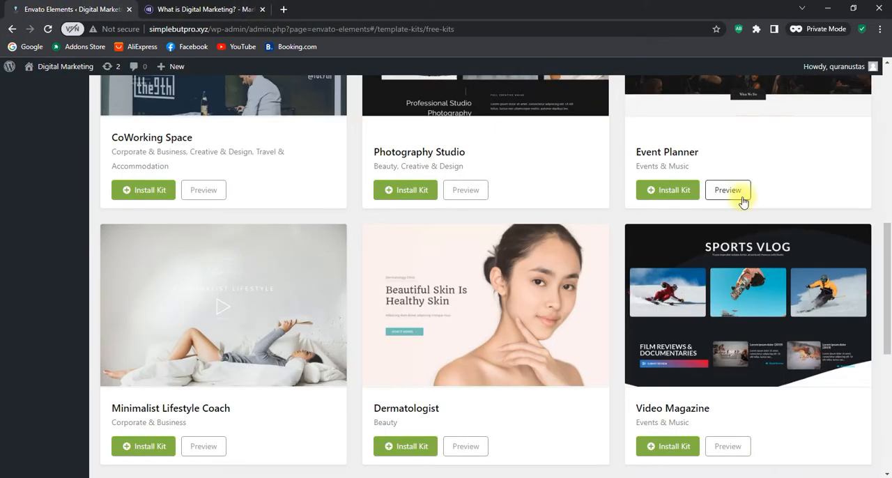
Filter the free template kits by the Education & Non-Profit category
{"action": "scroll", "coordinate": [779, 207], "scroll_direction": "up", "scroll_amount": 7}
{"action": "left_click", "coordinate": [849, 129]}
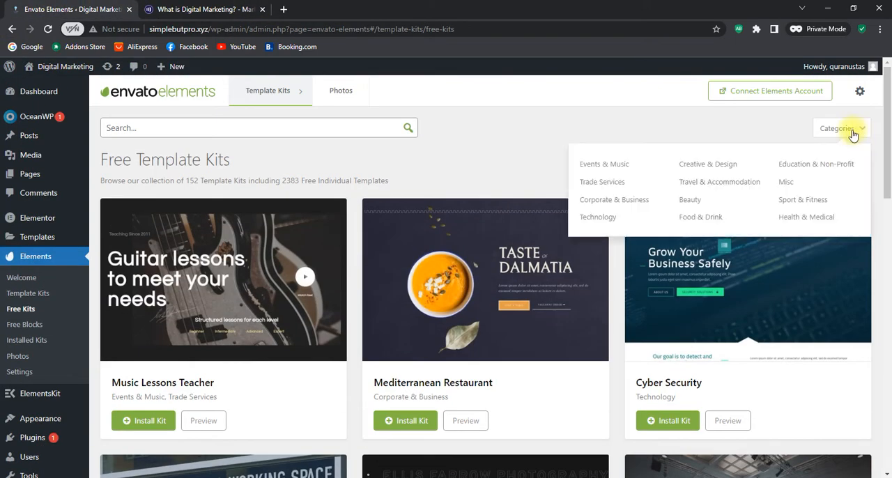
{"action": "left_click", "coordinate": [807, 166]}
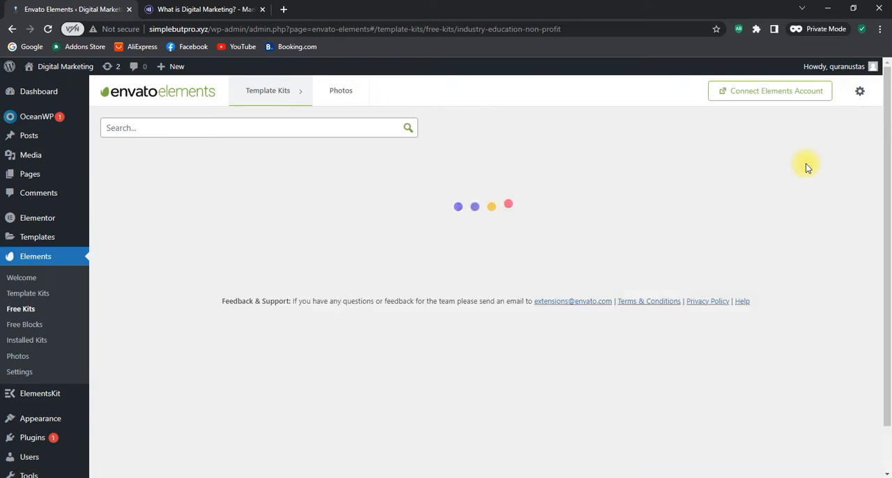
Install the Education template kit from the second page of the filtered results
{"action": "scroll", "coordinate": [807, 167], "scroll_direction": "down", "scroll_amount": 6}
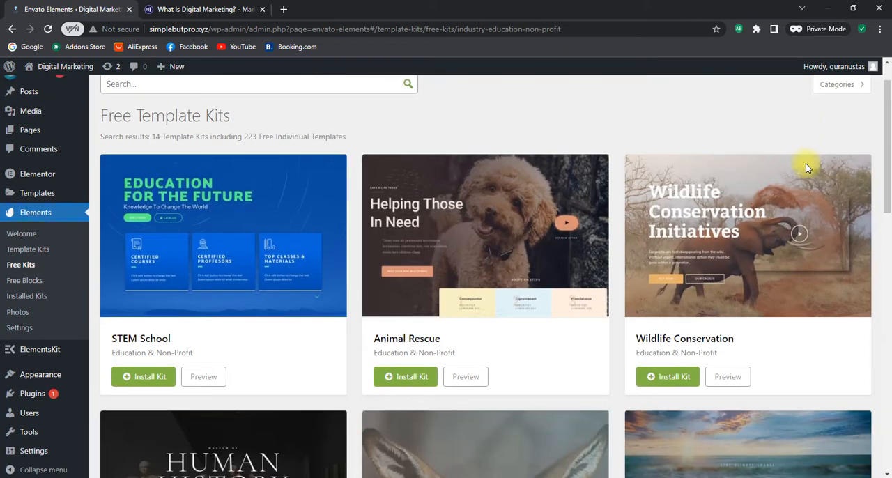
{"action": "scroll", "coordinate": [806, 167], "scroll_direction": "down", "scroll_amount": 6}
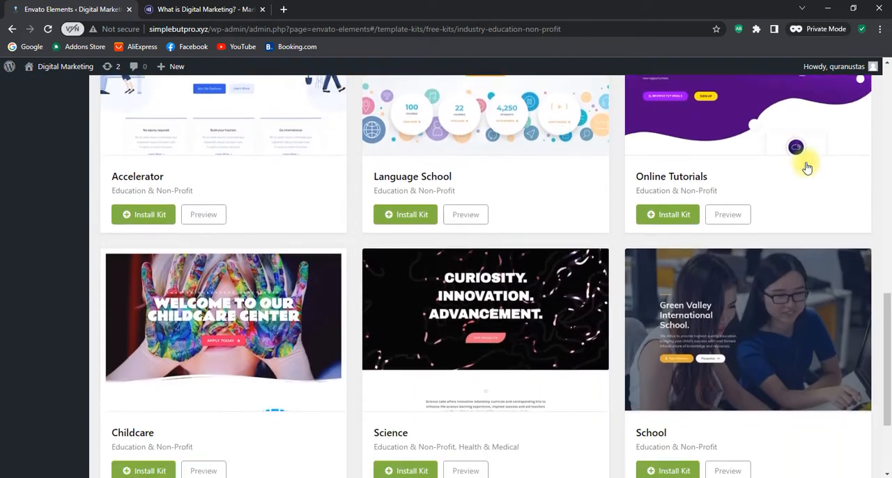
{"action": "left_click", "coordinate": [494, 399]}
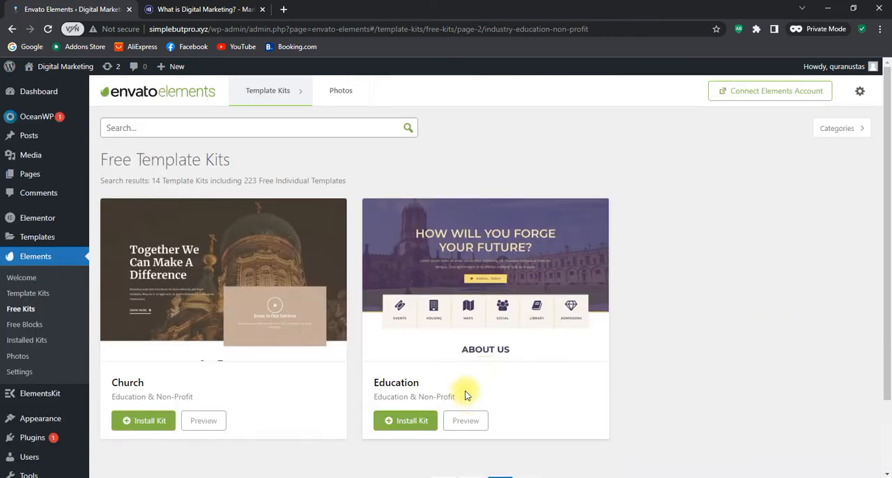
{"action": "left_click", "coordinate": [402, 420]}
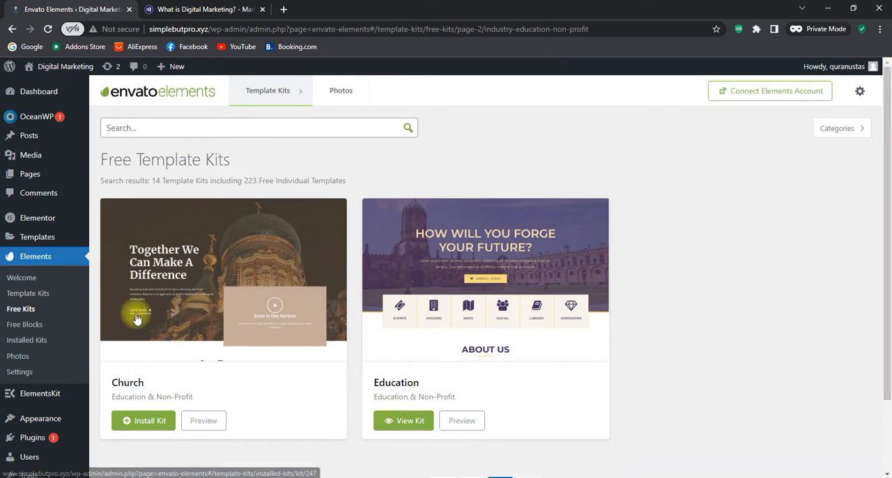
Open the Education kit from the installed template kits and look through its page templates
{"action": "left_click", "coordinate": [28, 297]}
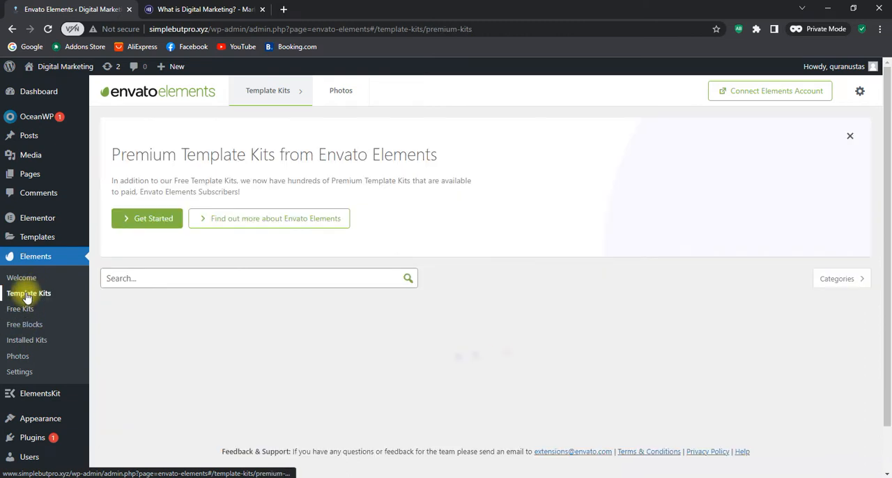
{"action": "scroll", "coordinate": [517, 196], "scroll_direction": "down", "scroll_amount": 1}
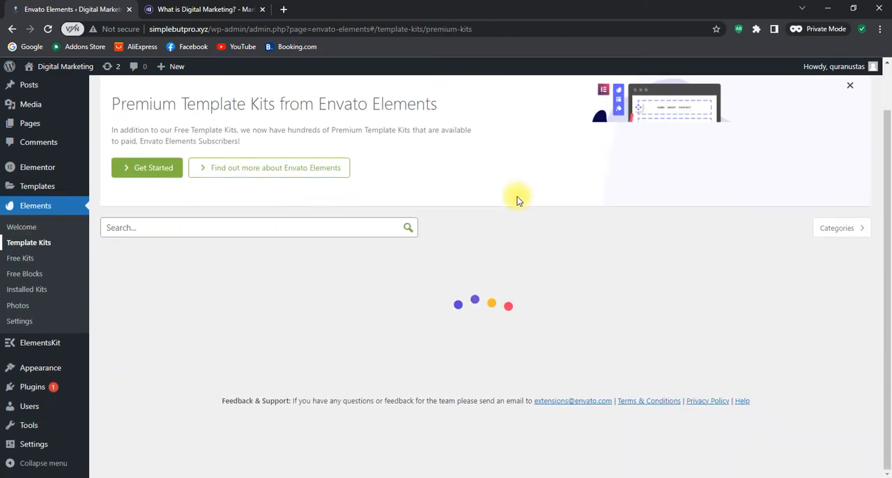
{"action": "left_click", "coordinate": [19, 291]}
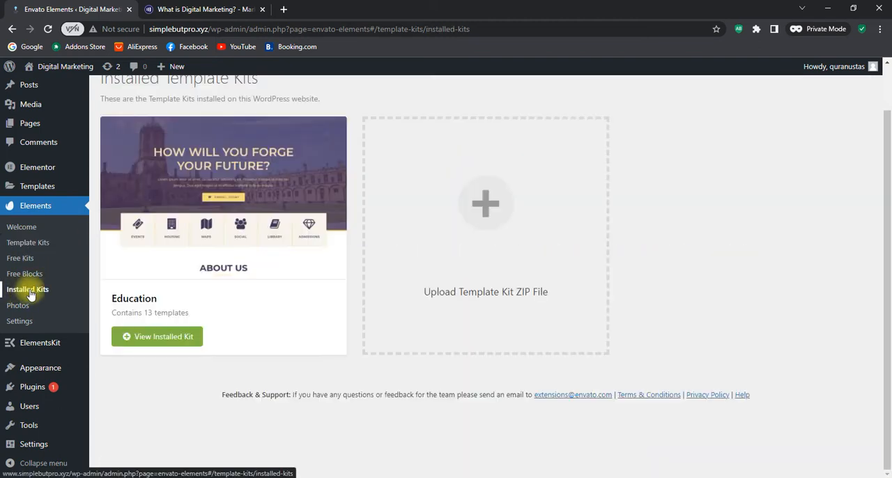
{"action": "left_click", "coordinate": [167, 348]}
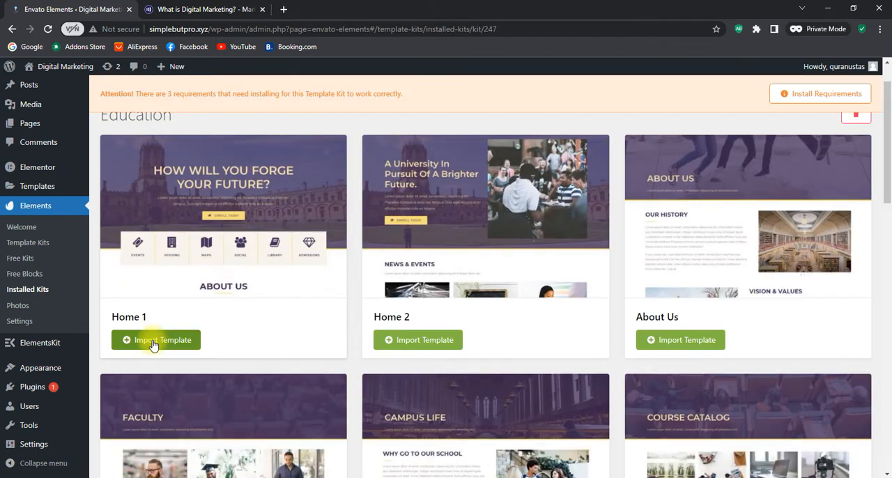
{"action": "scroll", "coordinate": [817, 296], "scroll_direction": "down", "scroll_amount": 1}
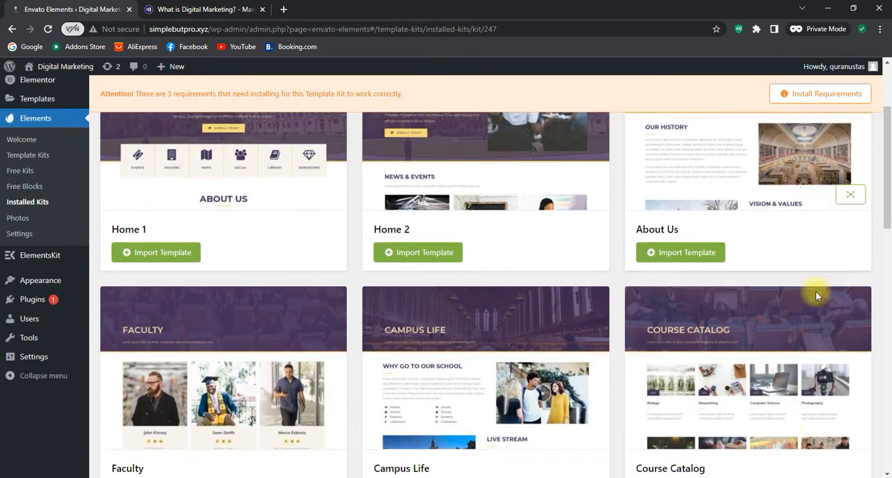
{"action": "scroll", "coordinate": [819, 295], "scroll_direction": "down", "scroll_amount": 2}
{"action": "scroll", "coordinate": [840, 243], "scroll_direction": "down", "scroll_amount": 3}
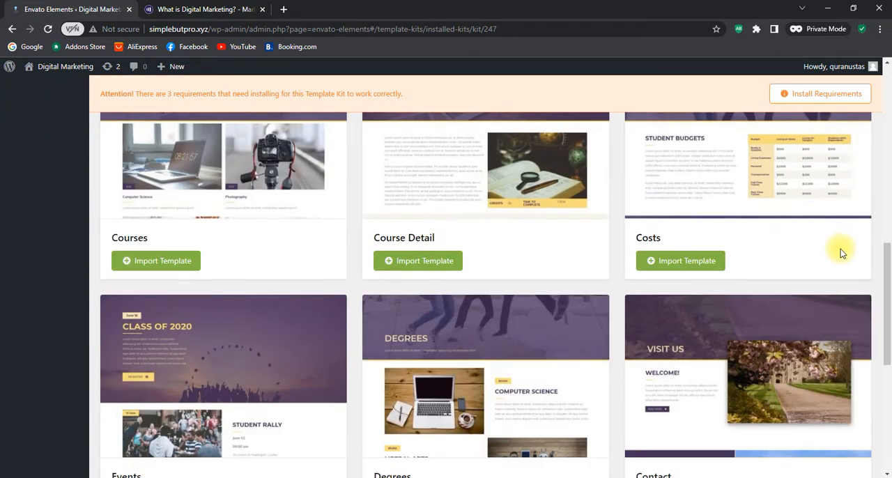
Import the Home 1 and About Us templates from the Education kit
{"action": "scroll", "coordinate": [796, 311], "scroll_direction": "up", "scroll_amount": 6}
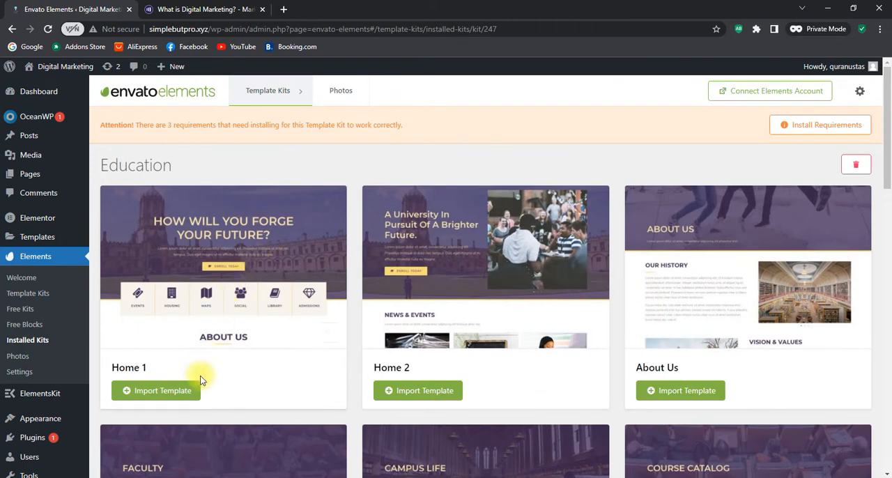
{"action": "left_click", "coordinate": [174, 393]}
{"action": "scroll", "coordinate": [739, 348], "scroll_direction": "down", "scroll_amount": 2}
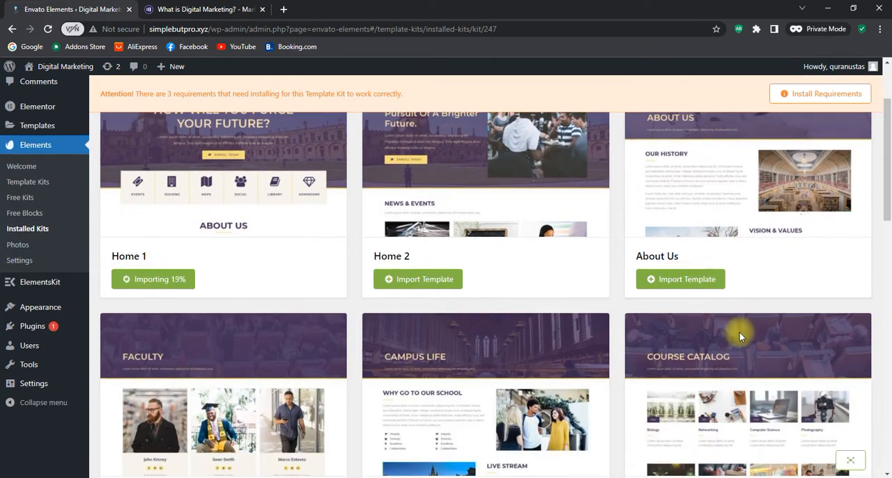
{"action": "left_click", "coordinate": [686, 281]}
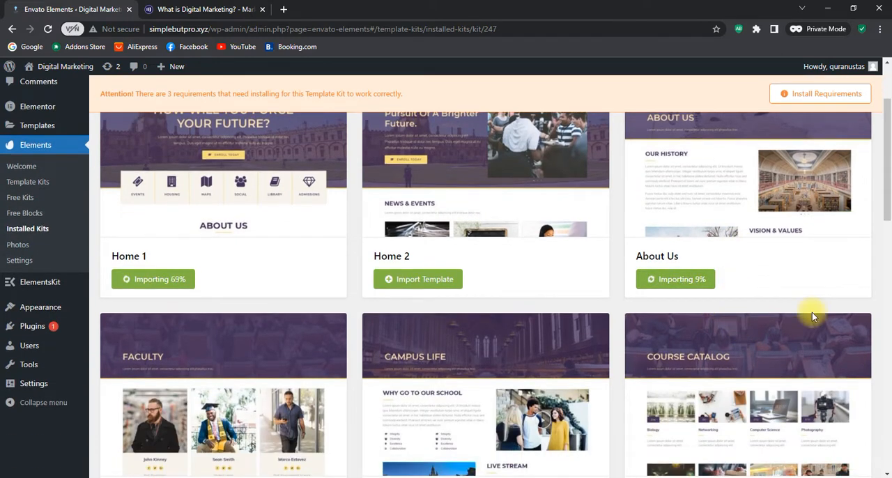
{"action": "scroll", "coordinate": [812, 315], "scroll_direction": "down", "scroll_amount": 1}
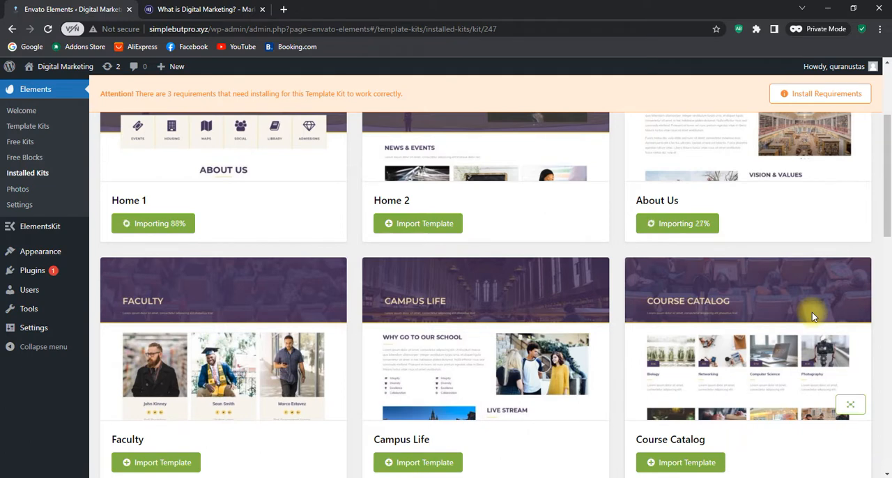
{"action": "scroll", "coordinate": [812, 317], "scroll_direction": "down", "scroll_amount": 3}
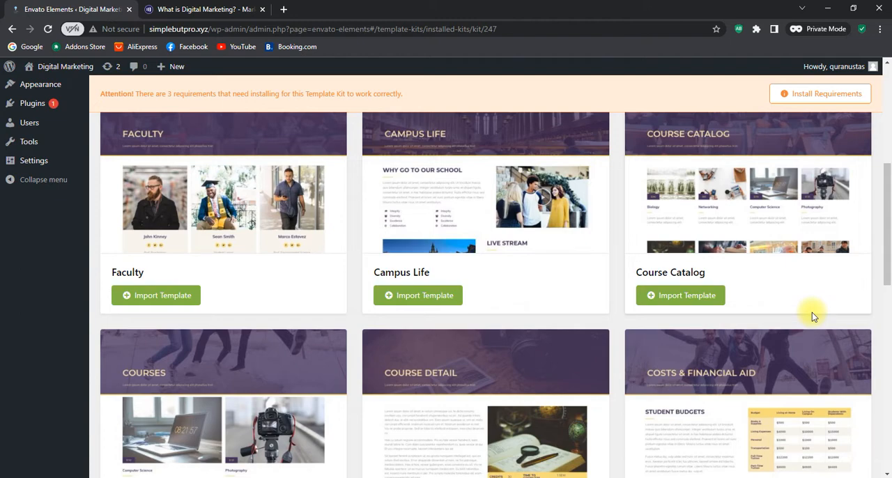
{"action": "scroll", "coordinate": [812, 313], "scroll_direction": "up", "scroll_amount": 6}
{"action": "scroll", "coordinate": [825, 314], "scroll_direction": "down", "scroll_amount": 5}
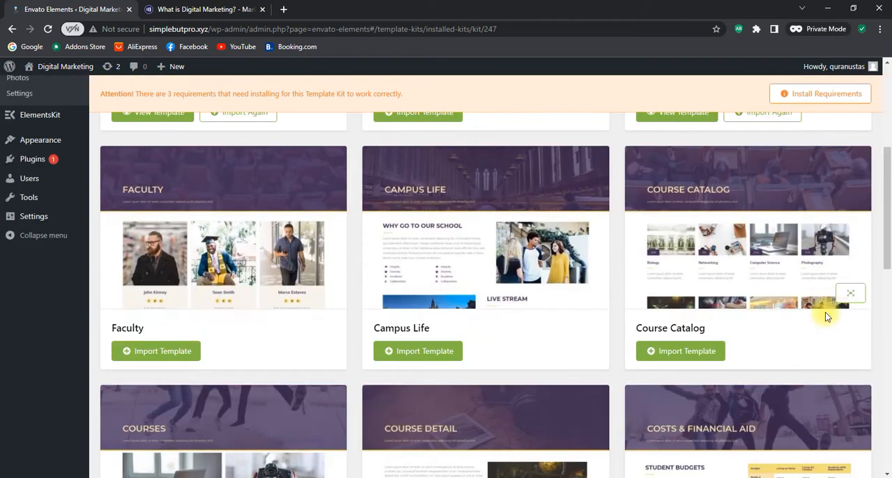
Import the Courses, Costs and Contact templates from the Education kit
{"action": "scroll", "coordinate": [826, 317], "scroll_direction": "down", "scroll_amount": 4}
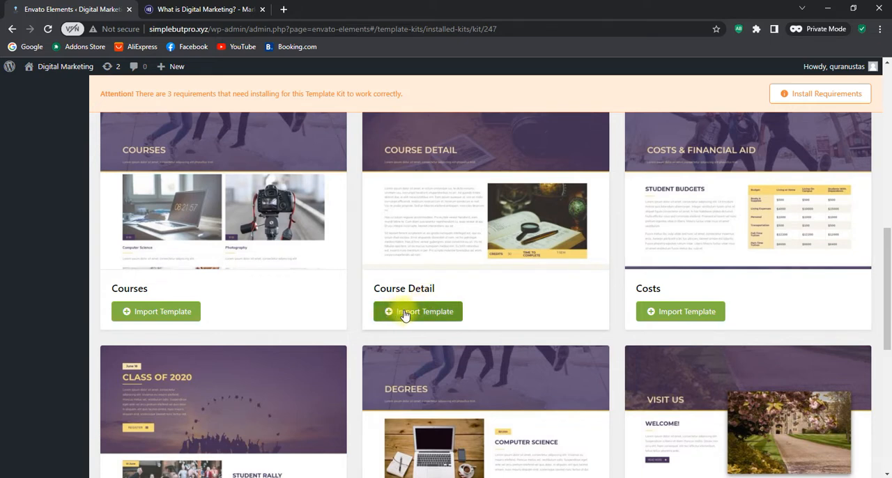
{"action": "left_click", "coordinate": [139, 315]}
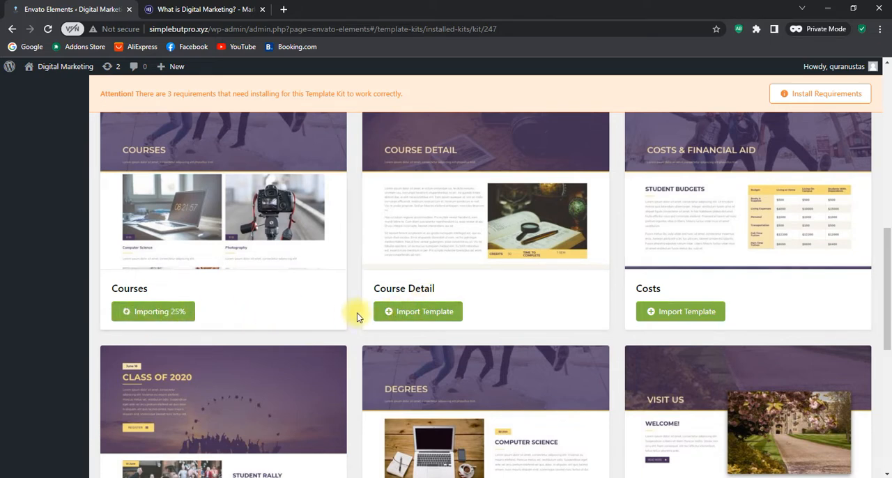
{"action": "left_click", "coordinate": [706, 314]}
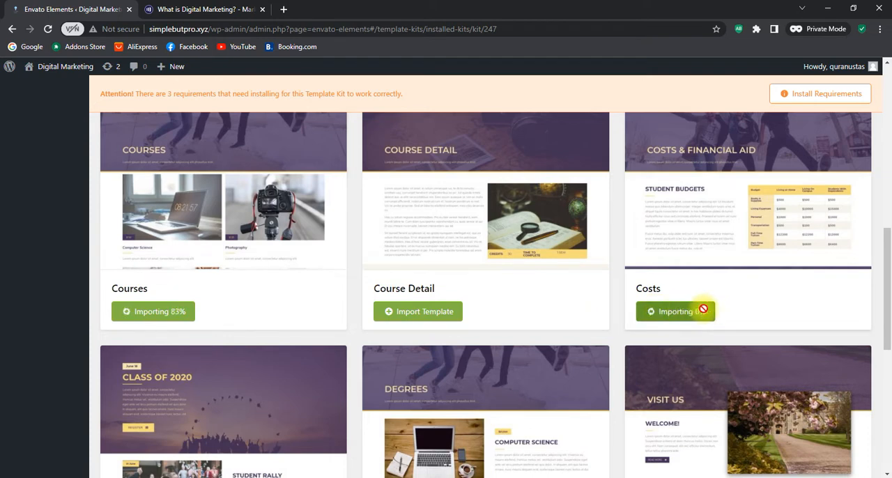
{"action": "scroll", "coordinate": [703, 309], "scroll_direction": "down", "scroll_amount": 3}
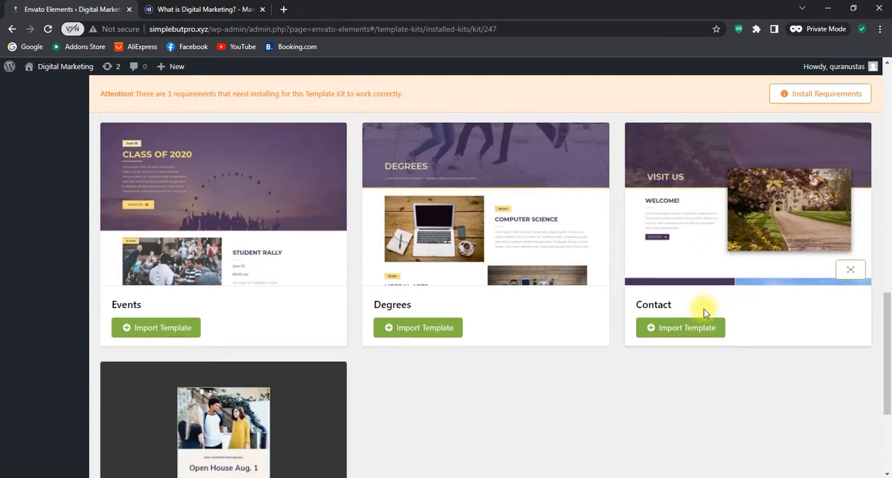
{"action": "left_click", "coordinate": [666, 328]}
{"action": "scroll", "coordinate": [450, 404], "scroll_direction": "up", "scroll_amount": 5}
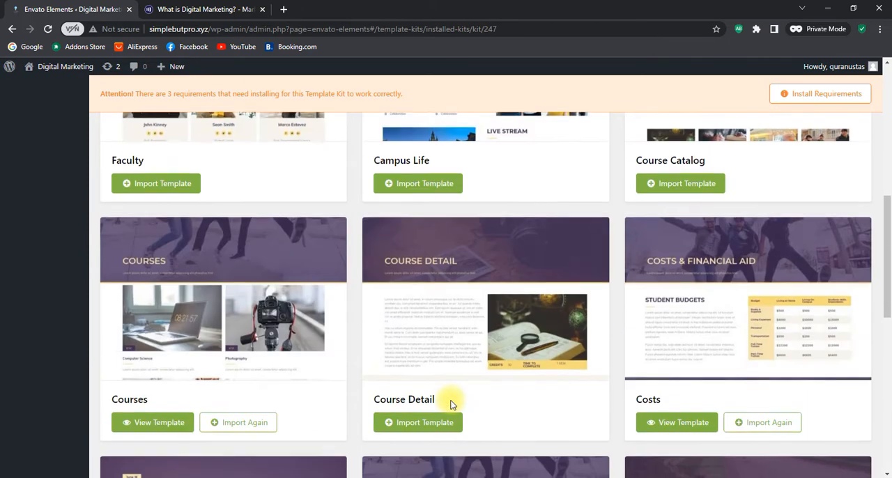
{"action": "scroll", "coordinate": [450, 403], "scroll_direction": "up", "scroll_amount": 4}
{"action": "scroll", "coordinate": [451, 403], "scroll_direction": "down", "scroll_amount": 3}
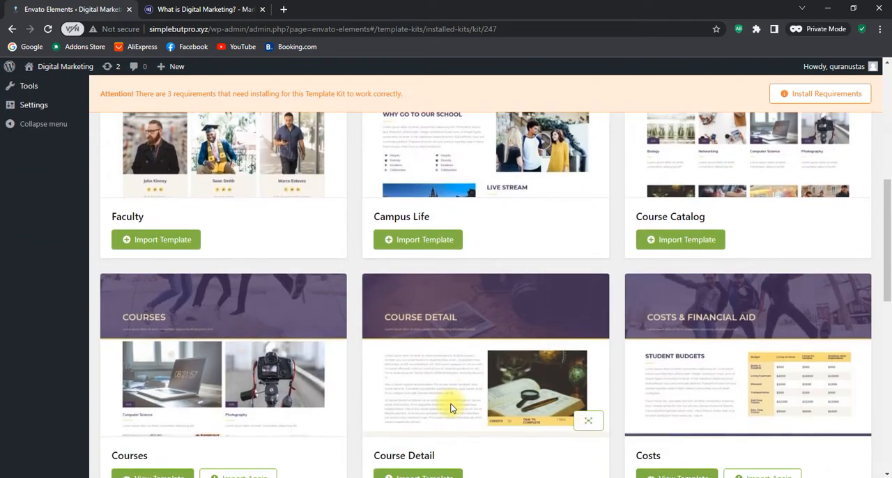
{"action": "scroll", "coordinate": [451, 407], "scroll_direction": "down", "scroll_amount": 6}
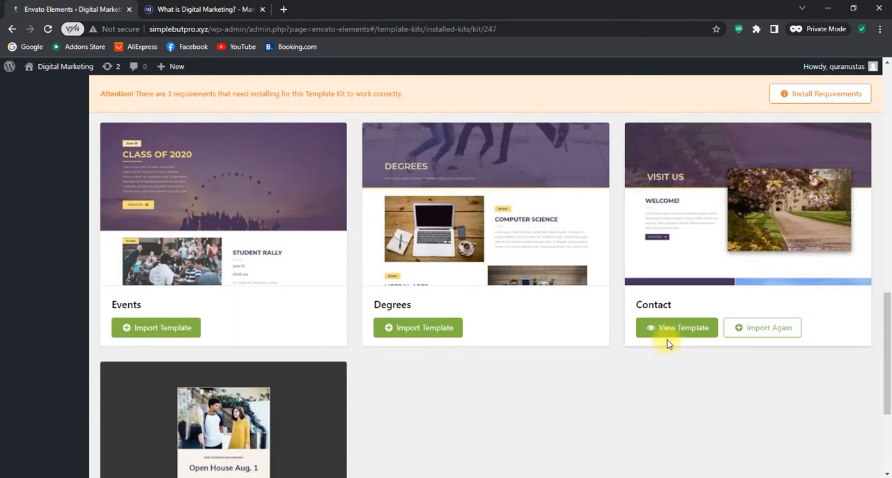
Open the site's Home page from the list of all pages for editing in Elementor, and close the Navigator
{"action": "scroll", "coordinate": [601, 380], "scroll_direction": "up", "scroll_amount": 10}
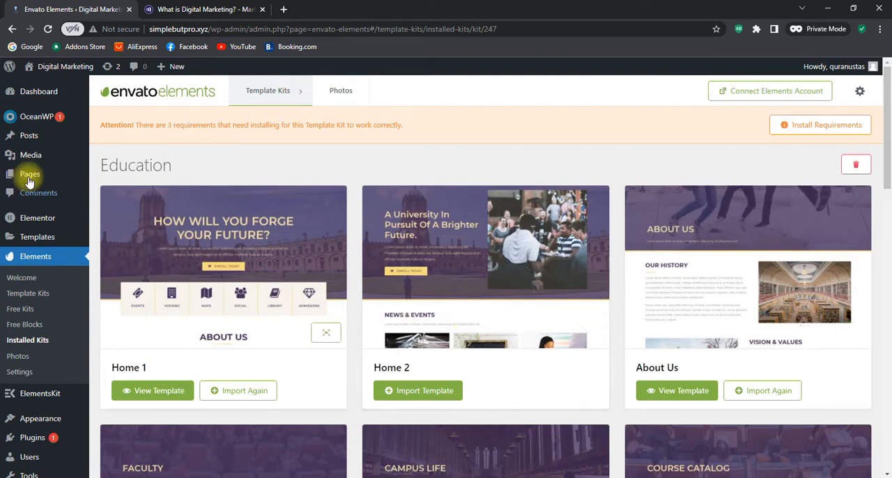
{"action": "mouse_move", "coordinate": [28, 174]}
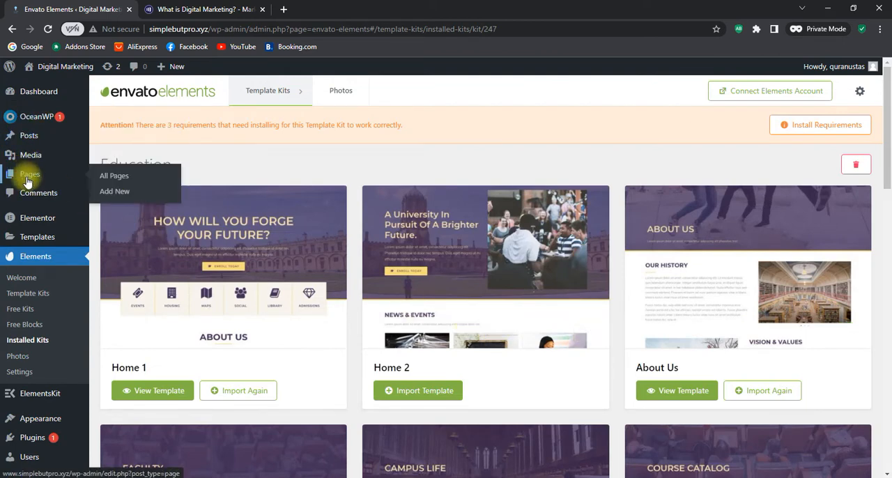
{"action": "left_click", "coordinate": [125, 178]}
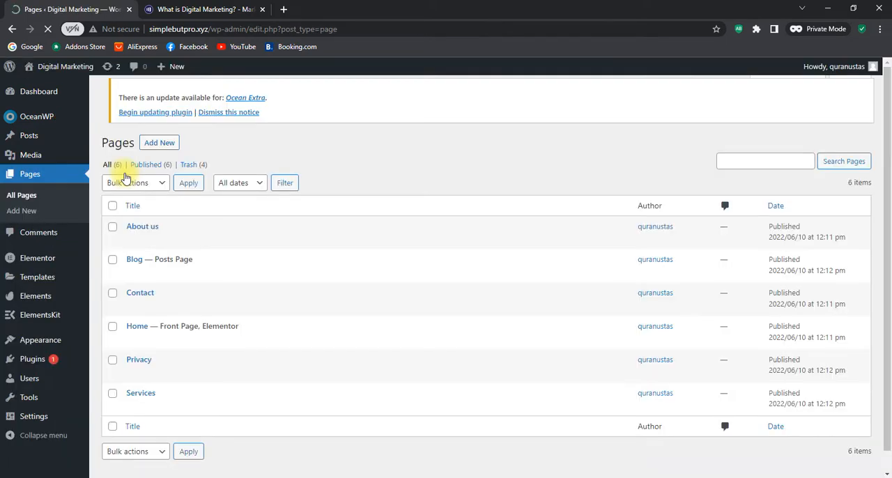
{"action": "mouse_move", "coordinate": [115, 333]}
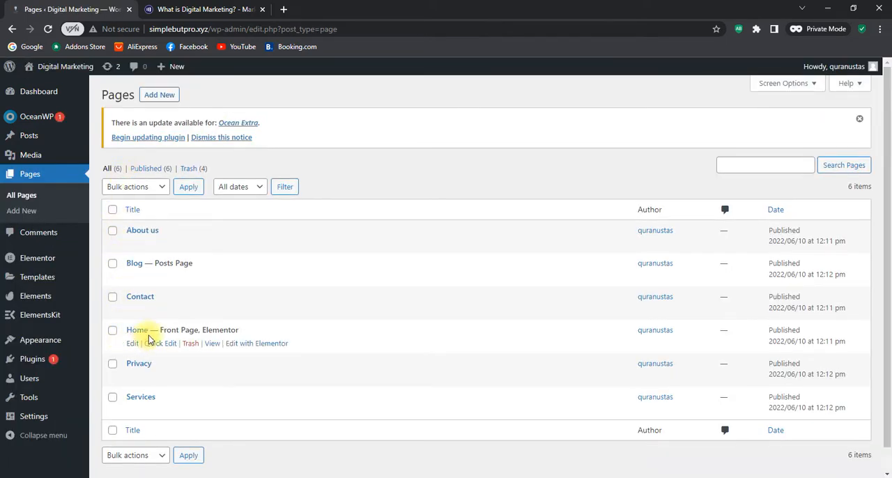
{"action": "left_click", "coordinate": [253, 343]}
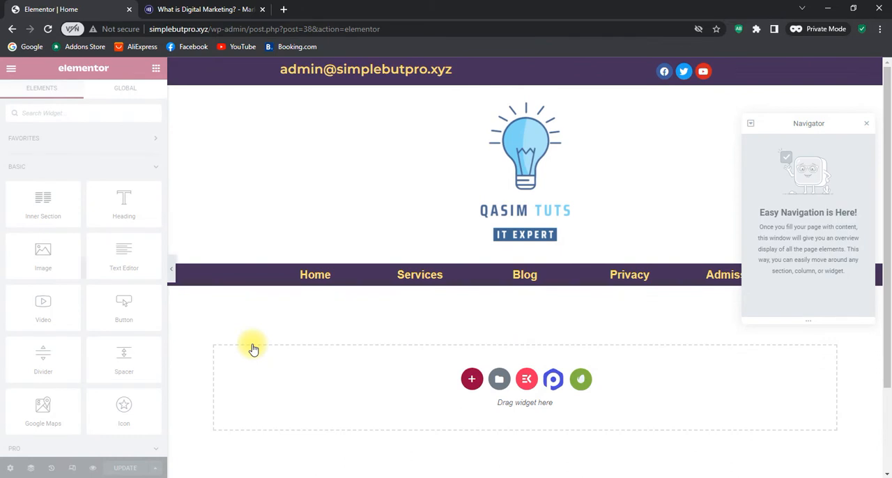
{"action": "left_click", "coordinate": [869, 126]}
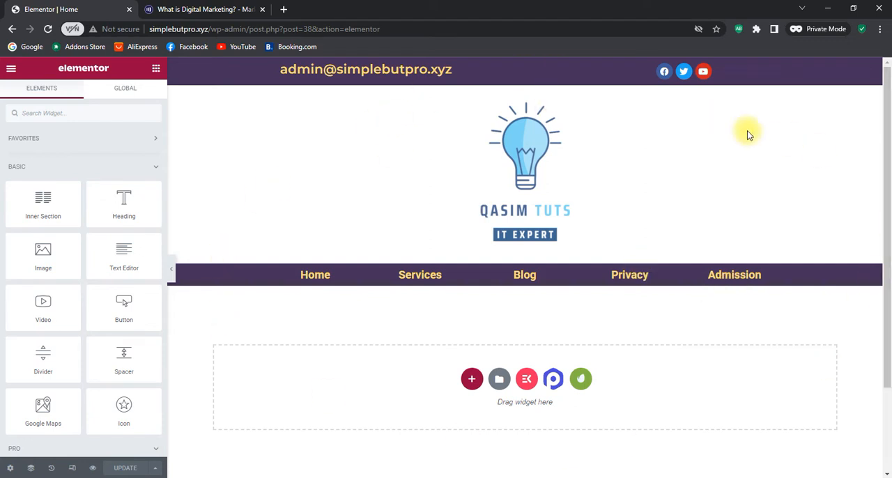
Look over the Home page's existing header, navigation links, empty content area and footer
{"action": "scroll", "coordinate": [692, 258], "scroll_direction": "down", "scroll_amount": 2}
{"action": "scroll", "coordinate": [567, 163], "scroll_direction": "up", "scroll_amount": 2}
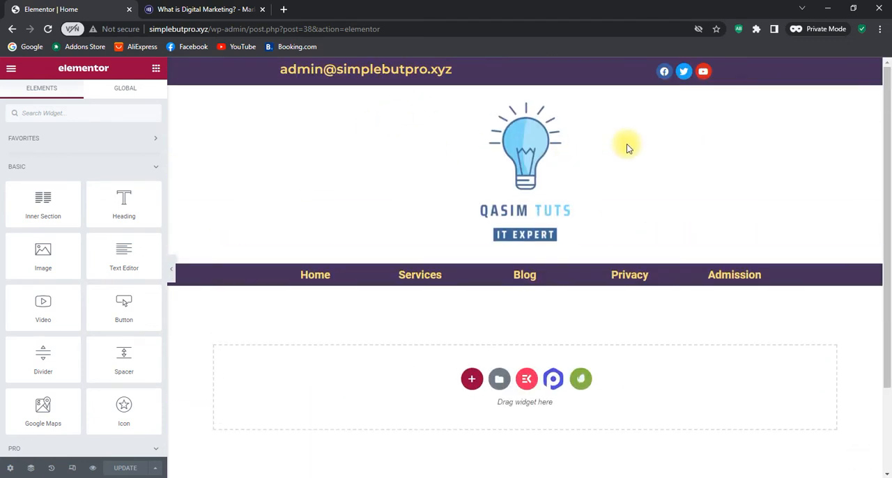
{"action": "scroll", "coordinate": [460, 225], "scroll_direction": "down", "scroll_amount": 1}
{"action": "scroll", "coordinate": [460, 225], "scroll_direction": "down", "scroll_amount": 1}
{"action": "scroll", "coordinate": [651, 300], "scroll_direction": "up", "scroll_amount": 2}
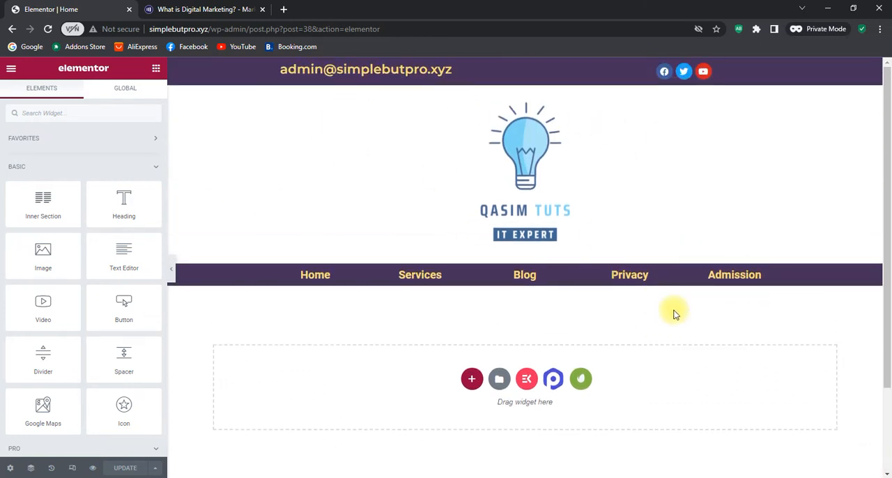
{"action": "scroll", "coordinate": [673, 314], "scroll_direction": "down", "scroll_amount": 2}
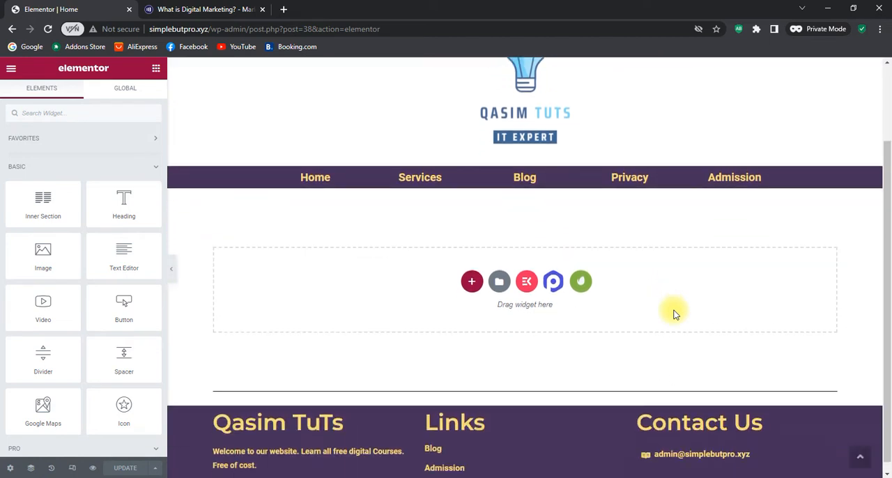
{"action": "scroll", "coordinate": [673, 314], "scroll_direction": "up", "scroll_amount": 2}
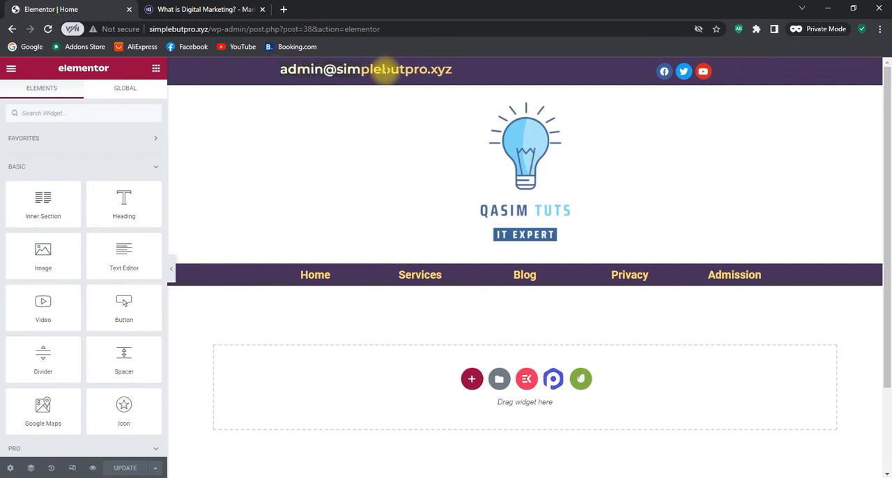
{"action": "scroll", "coordinate": [428, 179], "scroll_direction": "down", "scroll_amount": 2}
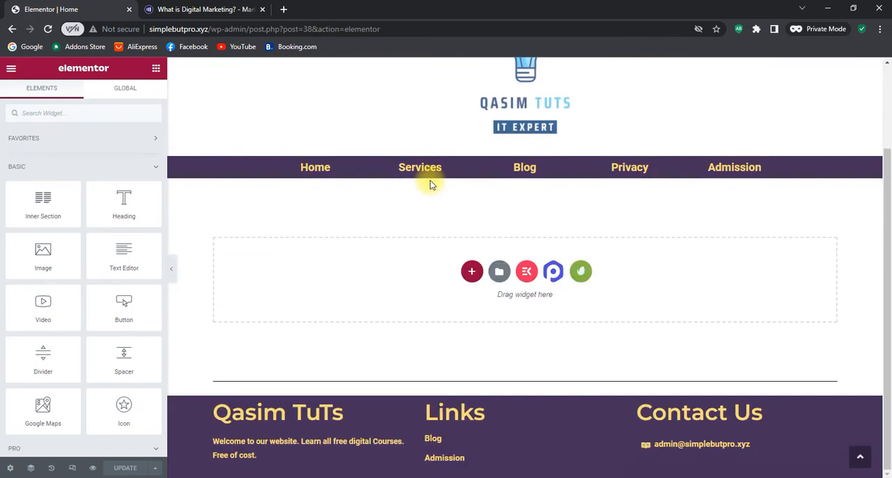
{"action": "scroll", "coordinate": [418, 221], "scroll_direction": "up", "scroll_amount": 2}
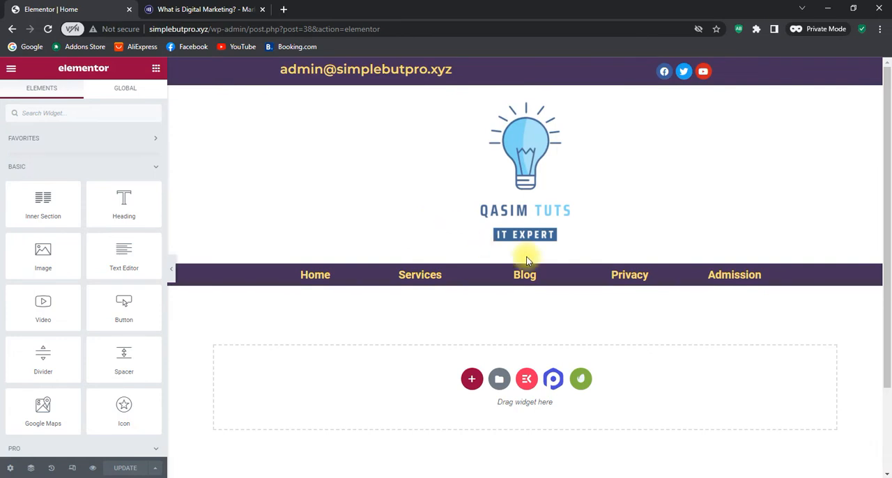
Insert the saved Home 1 template created June 17, 2022 into the Home page, applying its section settings too
{"action": "left_click", "coordinate": [500, 381]}
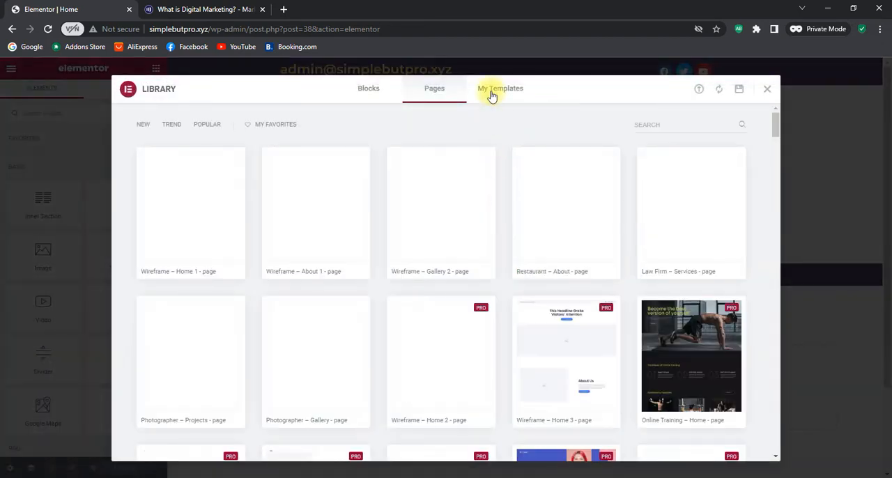
{"action": "left_click", "coordinate": [491, 97]}
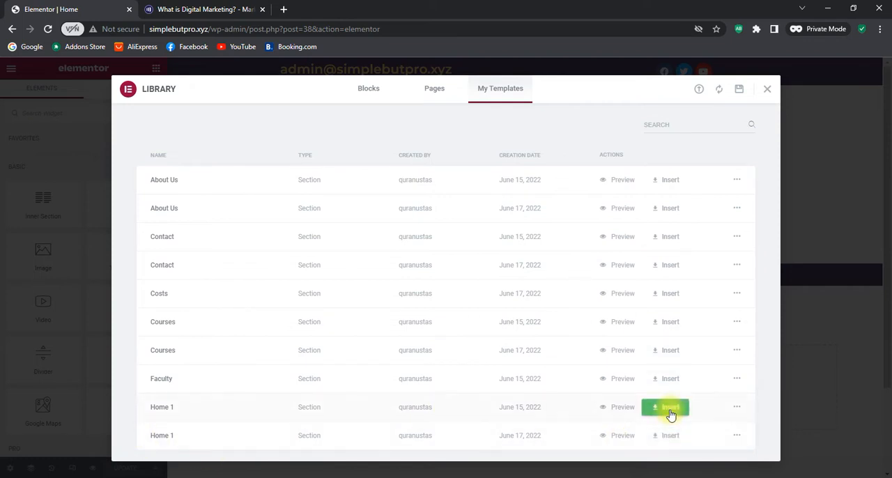
{"action": "left_click", "coordinate": [670, 435]}
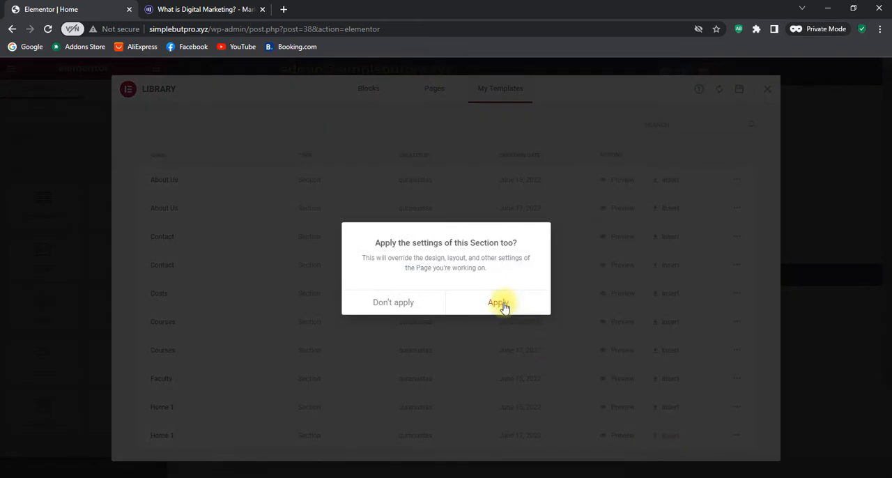
{"action": "left_click", "coordinate": [501, 304]}
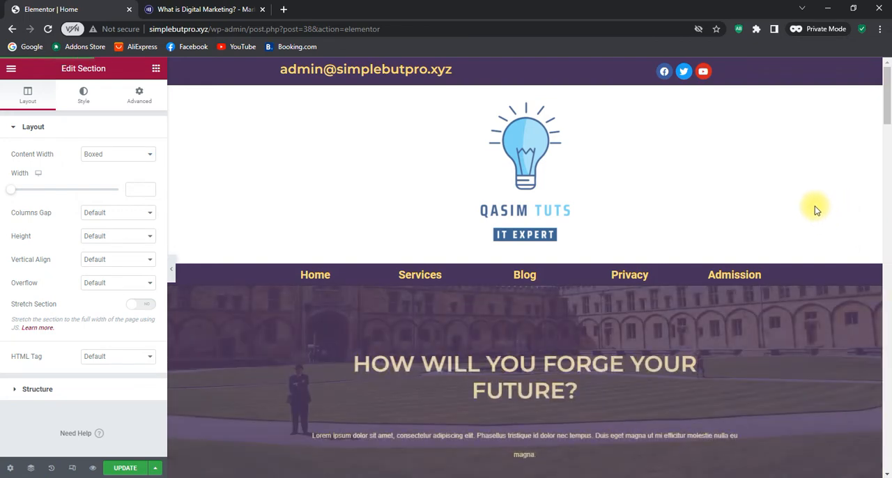
Look through the inserted Home 1 content on the Home page, from the hero section down to the closing call to action
{"action": "scroll", "coordinate": [815, 206], "scroll_direction": "down", "scroll_amount": 6}
{"action": "scroll", "coordinate": [815, 206], "scroll_direction": "up", "scroll_amount": 2}
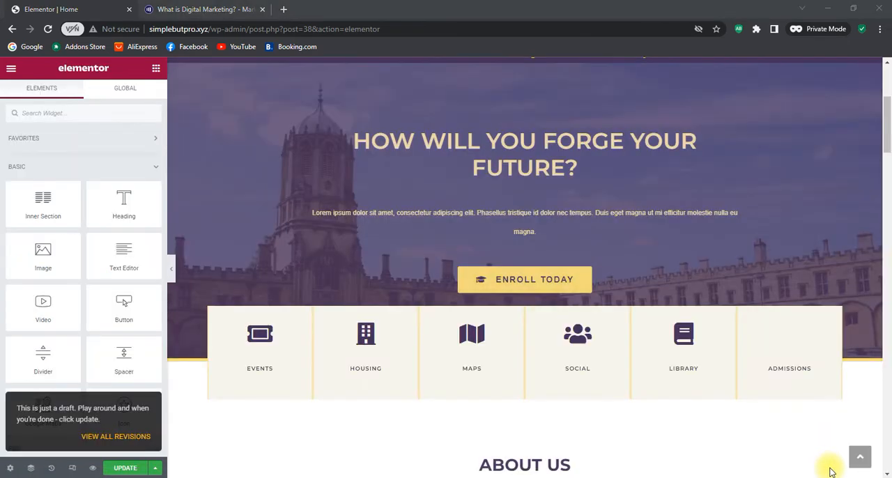
{"action": "scroll", "coordinate": [806, 291], "scroll_direction": "up", "scroll_amount": 3}
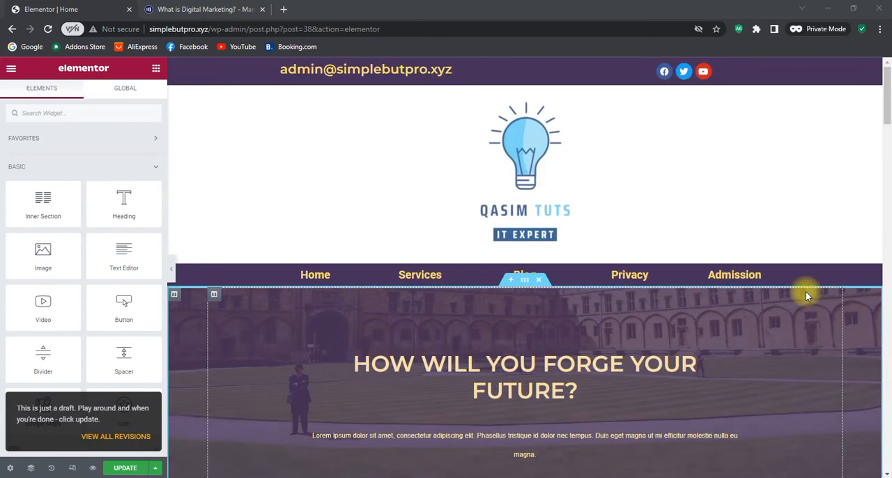
{"action": "scroll", "coordinate": [806, 296], "scroll_direction": "down", "scroll_amount": 10}
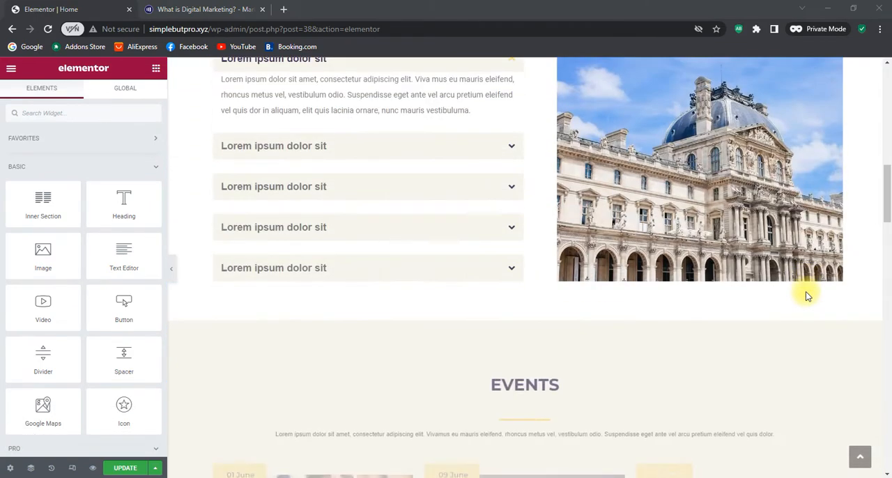
{"action": "scroll", "coordinate": [806, 296], "scroll_direction": "down", "scroll_amount": 10}
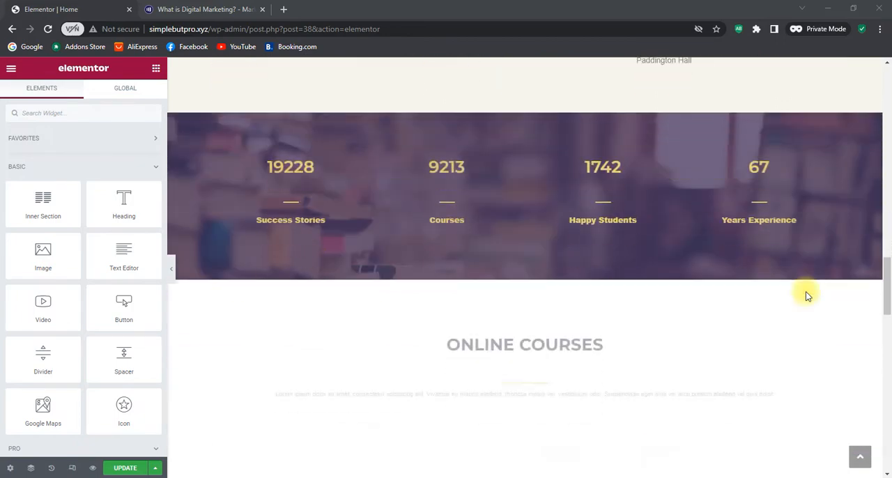
{"action": "scroll", "coordinate": [807, 297], "scroll_direction": "down", "scroll_amount": 7}
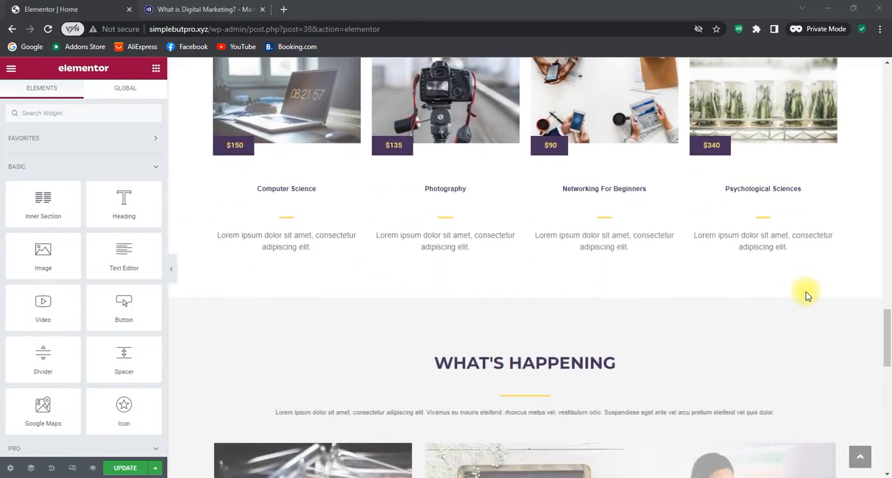
{"action": "scroll", "coordinate": [806, 293], "scroll_direction": "down", "scroll_amount": 6}
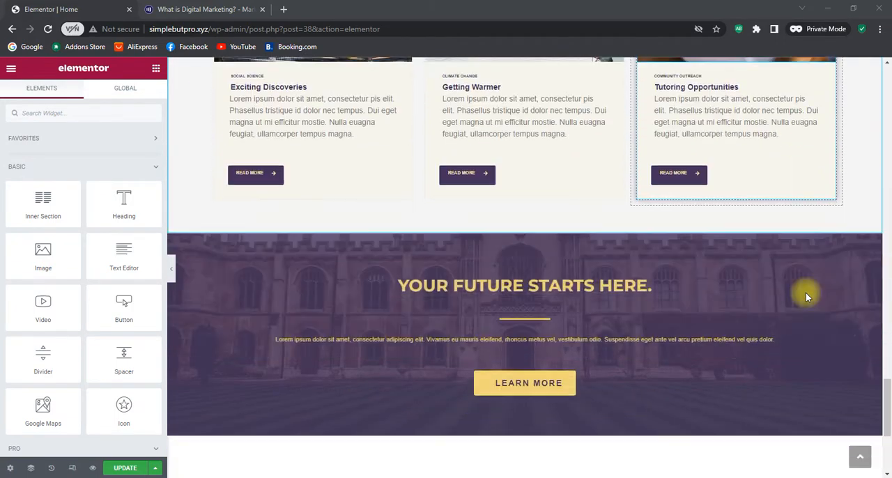
Delete the section holding the three article cards below the What's Happening heading on the Home page
{"action": "scroll", "coordinate": [805, 293], "scroll_direction": "down", "scroll_amount": 4}
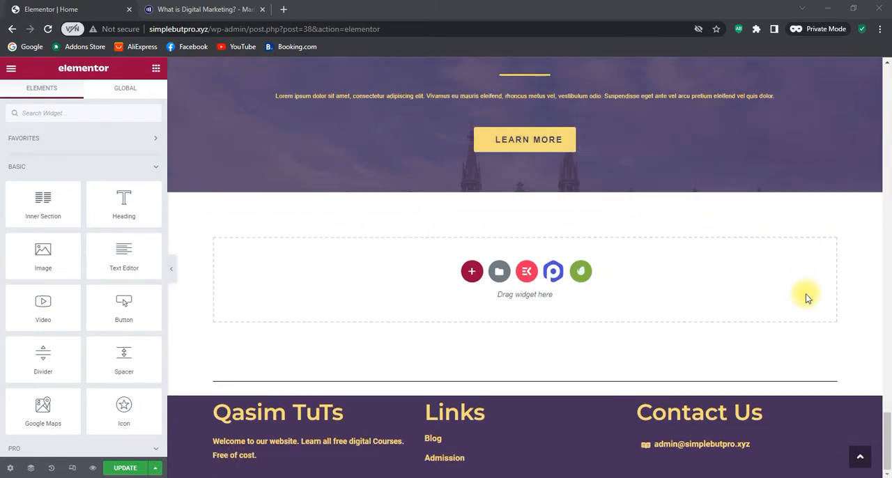
{"action": "scroll", "coordinate": [806, 295], "scroll_direction": "up", "scroll_amount": 2}
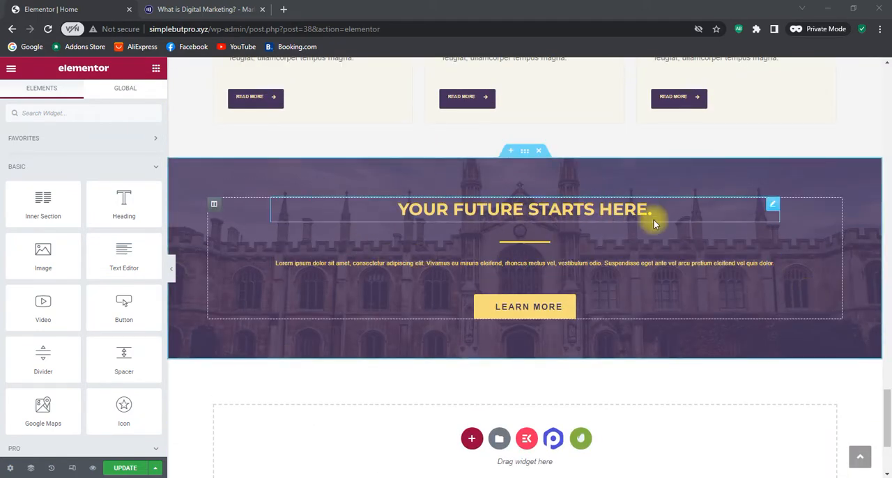
{"action": "scroll", "coordinate": [648, 219], "scroll_direction": "up", "scroll_amount": 5}
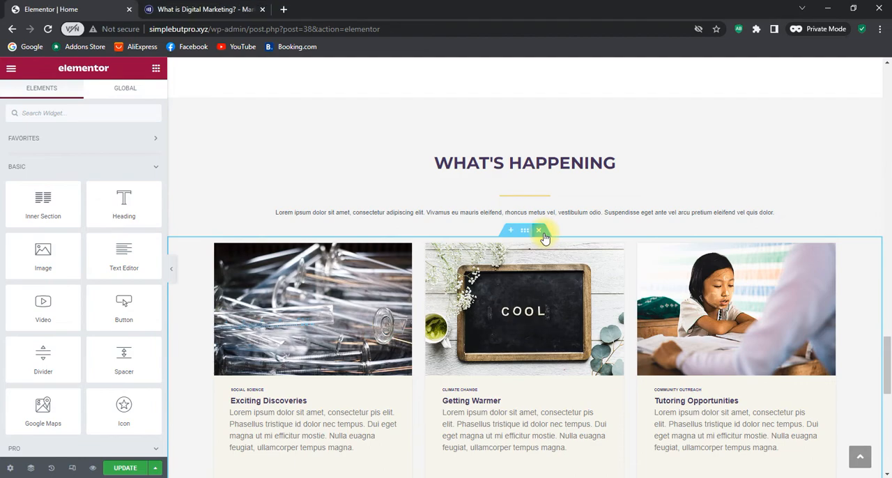
{"action": "left_click", "coordinate": [540, 231]}
Change the background type of the "How will you forge your future?" hero section to Slideshow
{"action": "scroll", "coordinate": [547, 253], "scroll_direction": "up", "scroll_amount": 10}
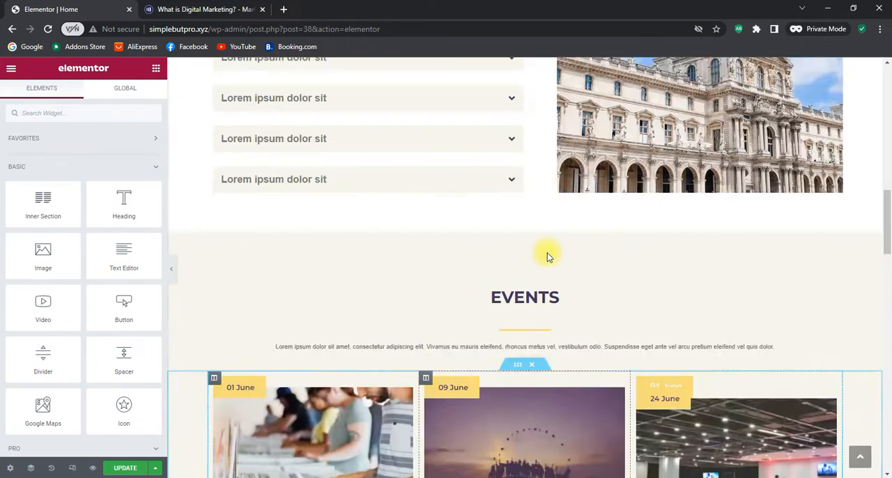
{"action": "scroll", "coordinate": [547, 255], "scroll_direction": "up", "scroll_amount": 10}
{"action": "scroll", "coordinate": [547, 255], "scroll_direction": "down", "scroll_amount": 3}
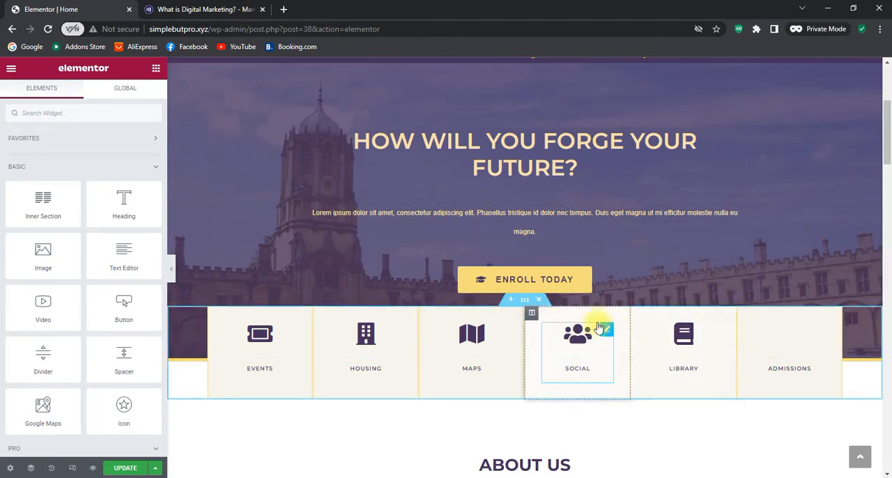
{"action": "scroll", "coordinate": [587, 276], "scroll_direction": "up", "scroll_amount": 3}
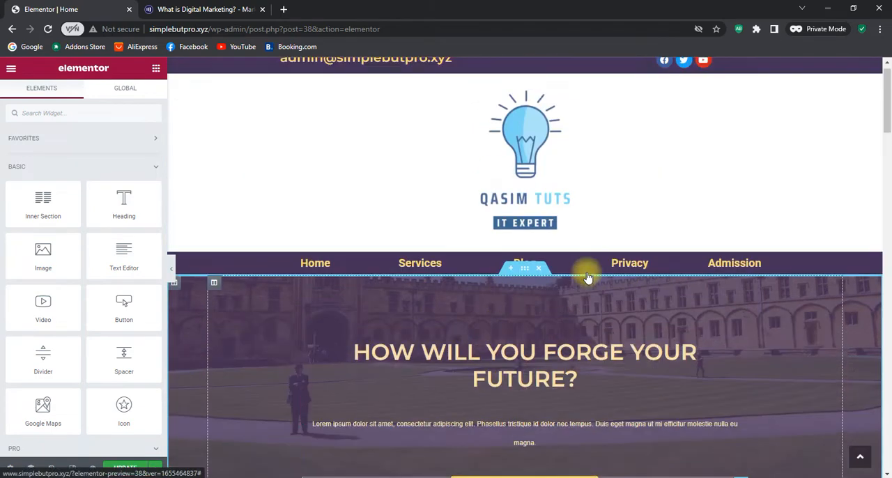
{"action": "scroll", "coordinate": [588, 275], "scroll_direction": "up", "scroll_amount": 1}
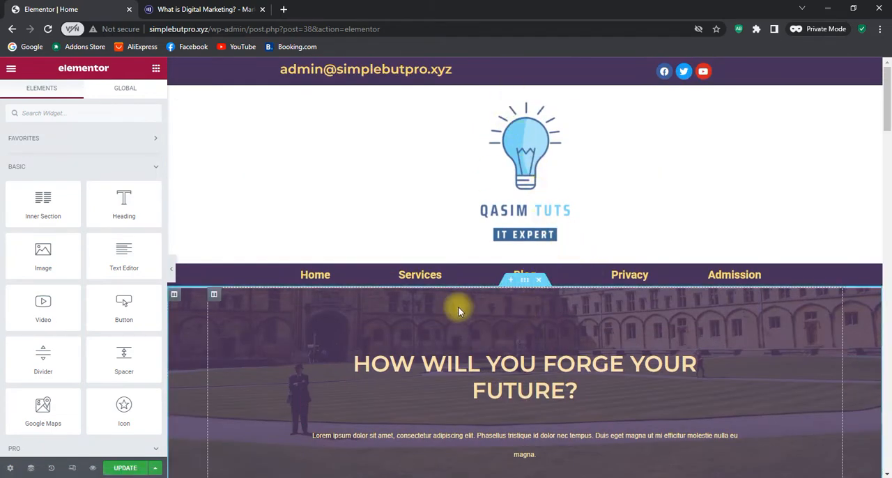
{"action": "scroll", "coordinate": [458, 310], "scroll_direction": "down", "scroll_amount": 2}
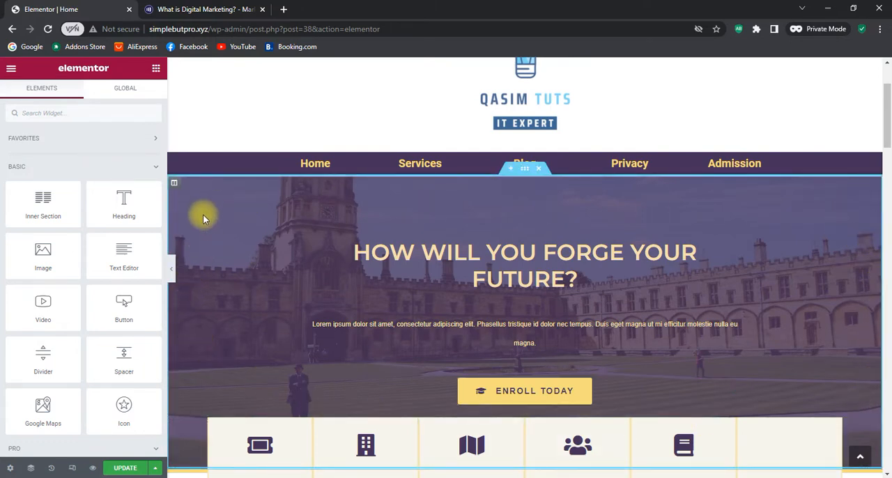
{"action": "left_click", "coordinate": [526, 173]}
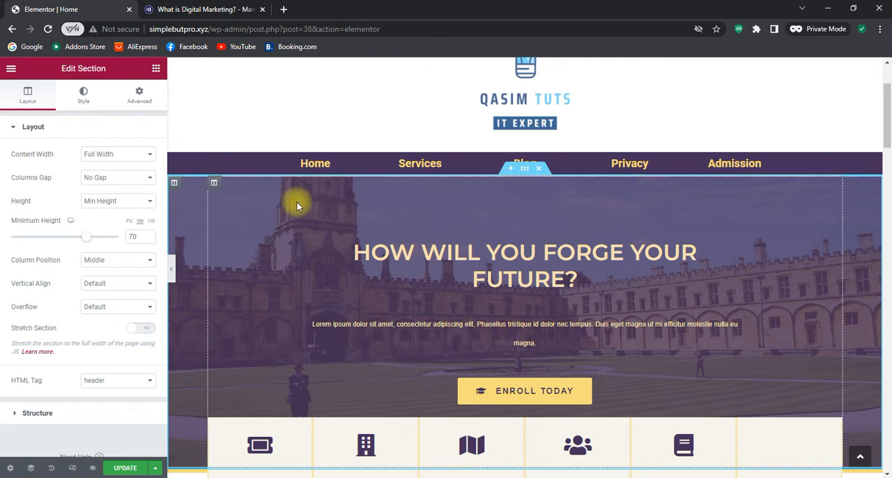
{"action": "scroll", "coordinate": [416, 205], "scroll_direction": "down", "scroll_amount": 1}
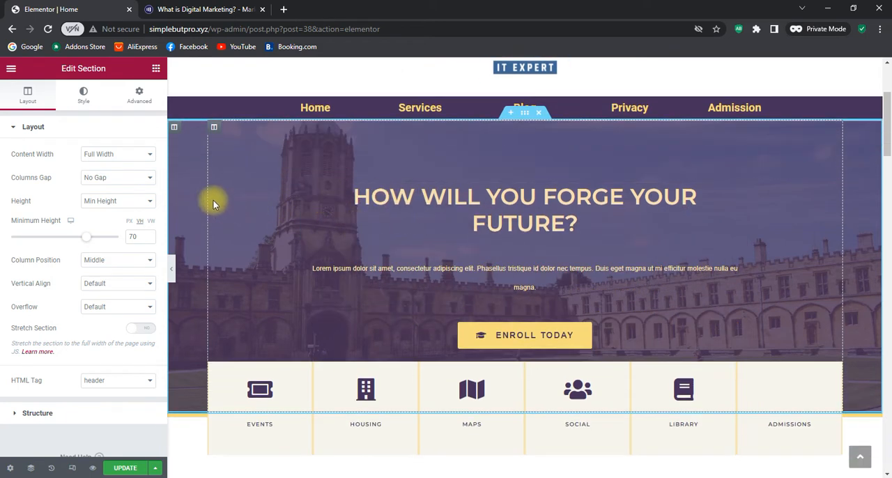
{"action": "scroll", "coordinate": [252, 165], "scroll_direction": "up", "scroll_amount": 2}
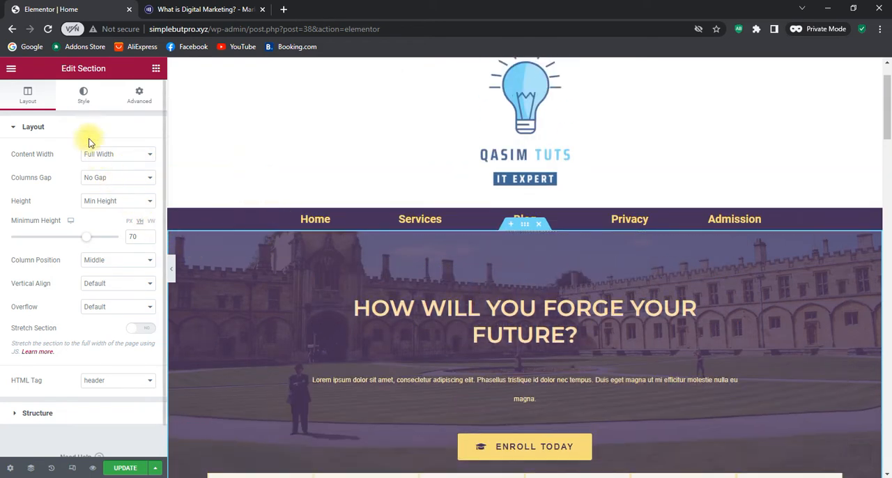
{"action": "left_click", "coordinate": [84, 97]}
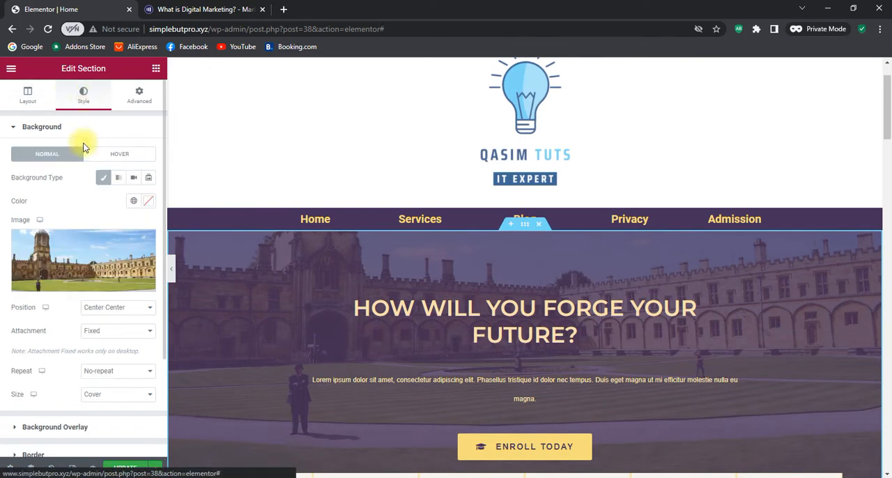
{"action": "mouse_move", "coordinate": [78, 239]}
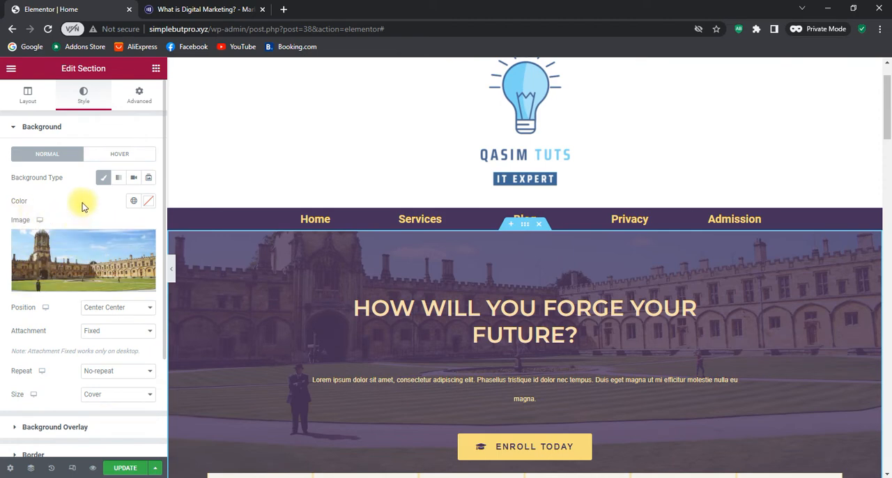
{"action": "left_click", "coordinate": [149, 183]}
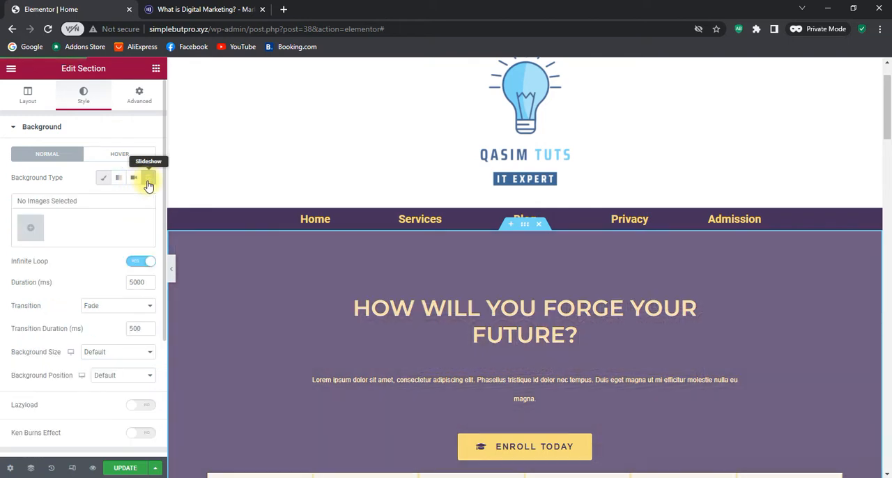
Fill the hero slideshow with five media library images: TEACH blocks, STUDY blocks, graduation caps, event-5.jpg and homepage2-hero-1.jpg
{"action": "left_click", "coordinate": [30, 230]}
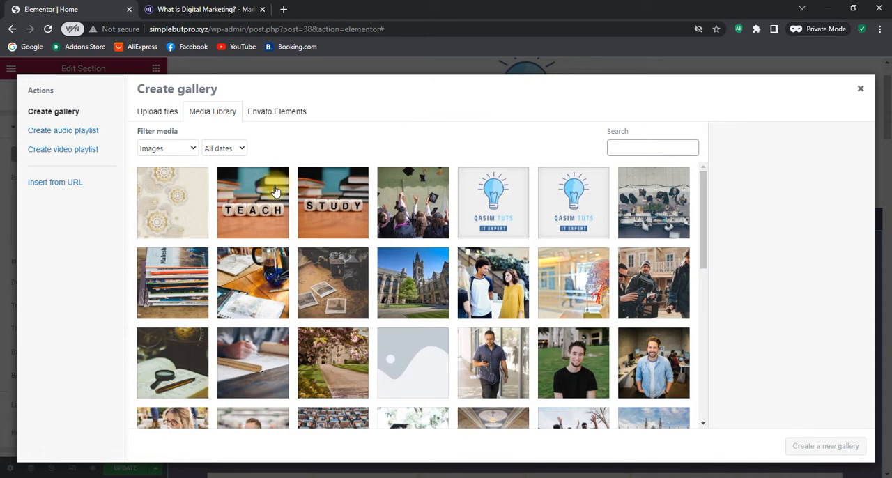
{"action": "left_click", "coordinate": [276, 191]}
{"action": "left_click", "coordinate": [332, 198]}
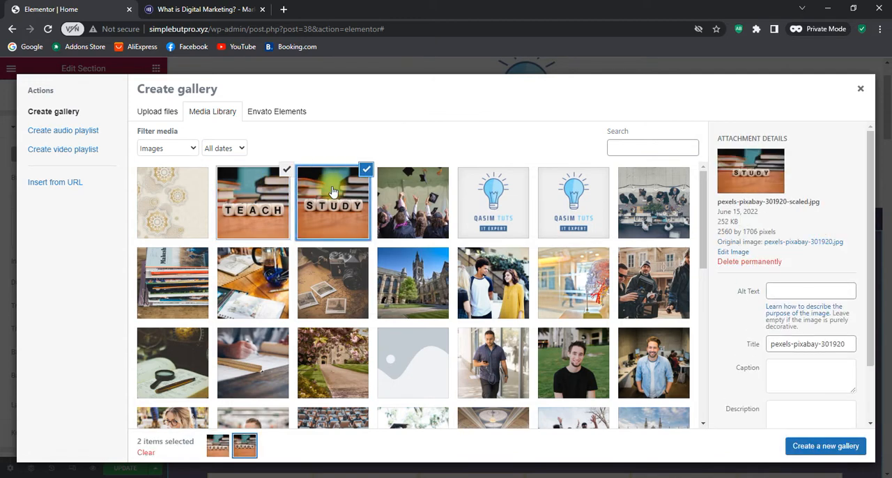
{"action": "left_click", "coordinate": [417, 201]}
{"action": "left_click", "coordinate": [664, 214]}
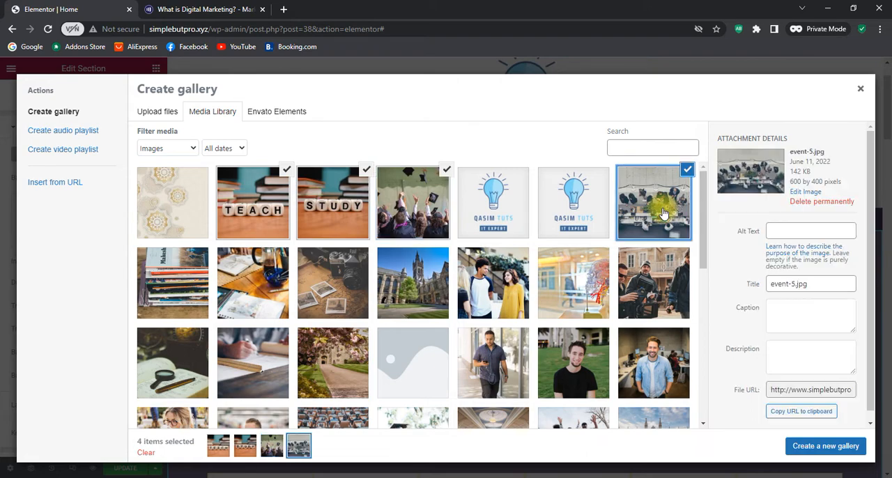
{"action": "scroll", "coordinate": [676, 237], "scroll_direction": "down", "scroll_amount": 10}
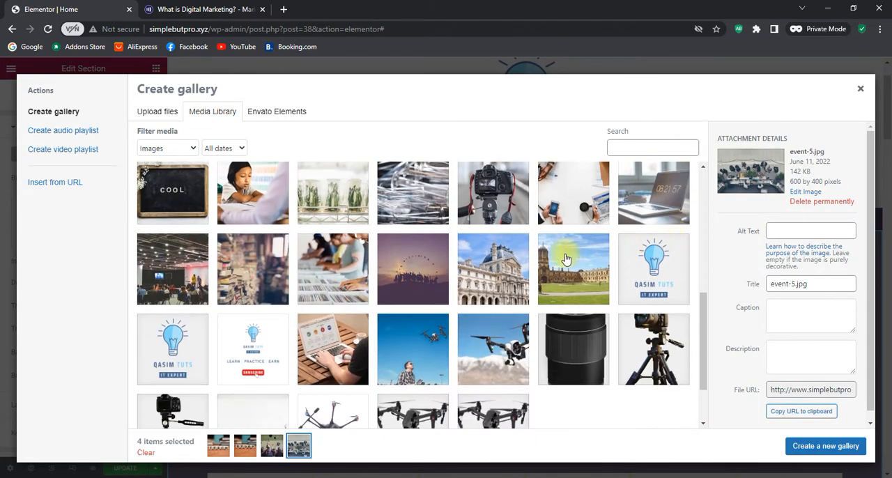
{"action": "left_click", "coordinate": [566, 260]}
{"action": "scroll", "coordinate": [568, 265], "scroll_direction": "down", "scroll_amount": 1}
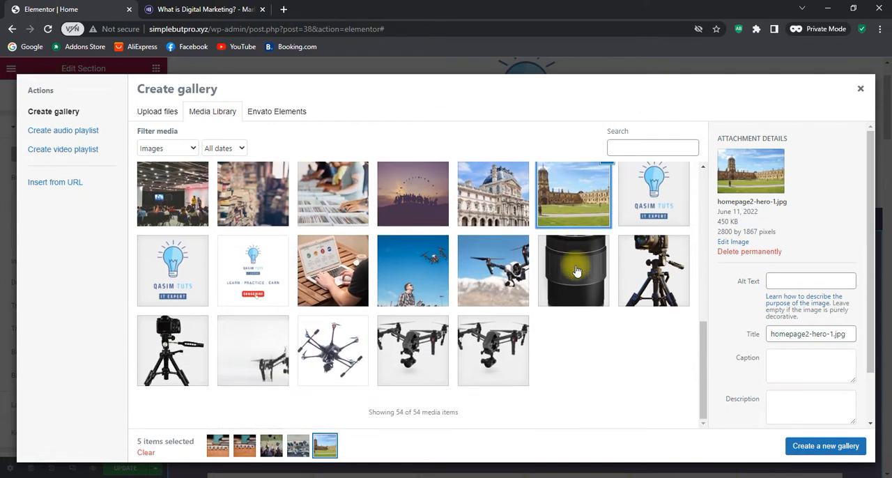
{"action": "scroll", "coordinate": [576, 270], "scroll_direction": "up", "scroll_amount": 3}
{"action": "scroll", "coordinate": [575, 270], "scroll_direction": "up", "scroll_amount": 3}
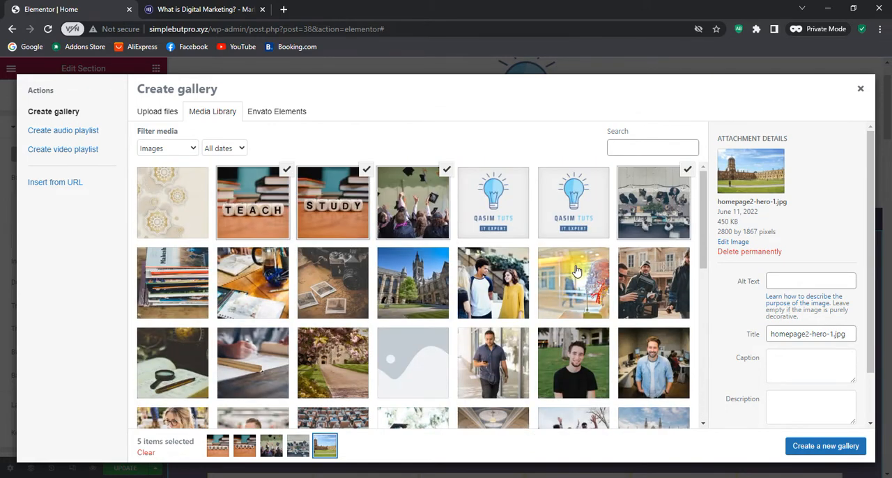
{"action": "left_click", "coordinate": [822, 450]}
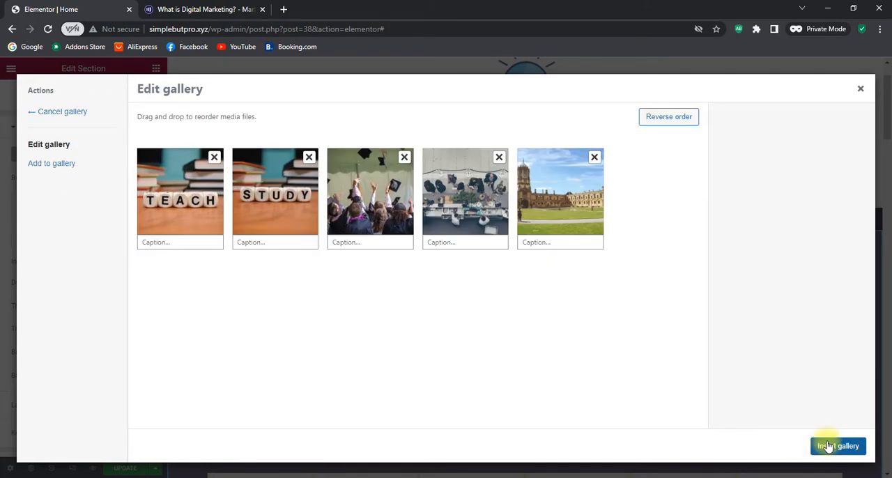
{"action": "left_click", "coordinate": [828, 446]}
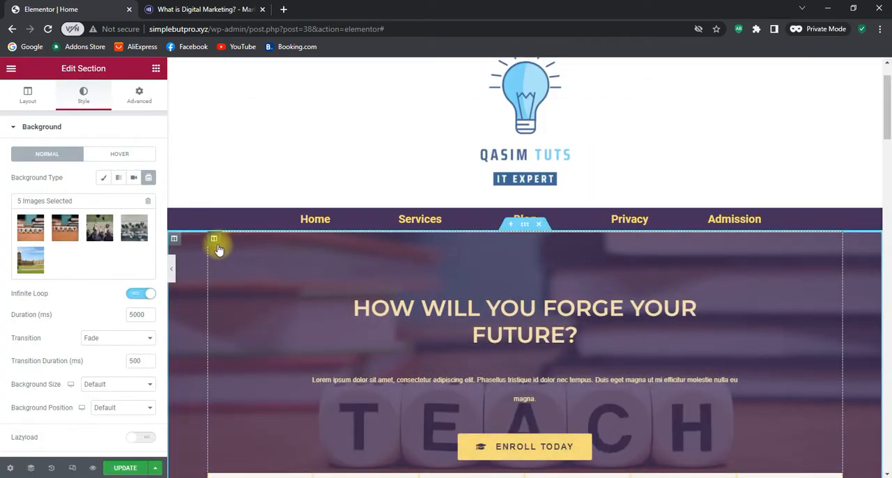
Try the Slide Right transition on the hero slideshow, then set the transition to Slide Left and preview it
{"action": "scroll", "coordinate": [833, 170], "scroll_direction": "down", "scroll_amount": 2}
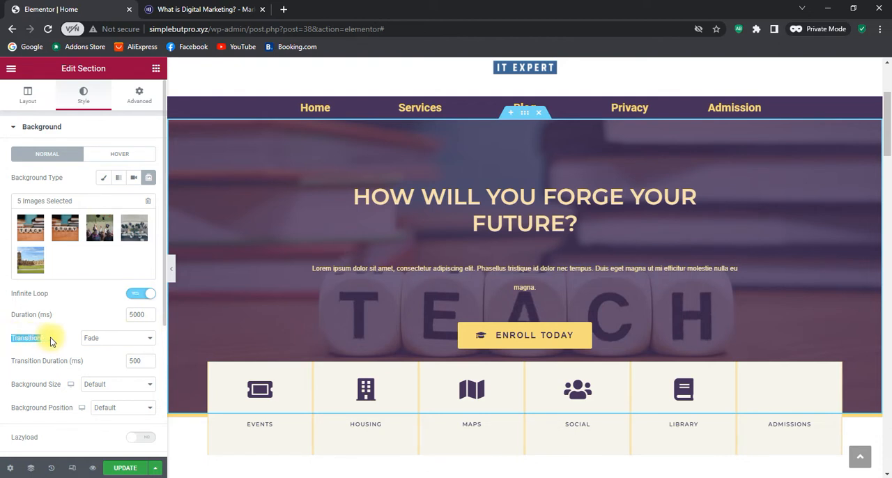
{"action": "left_click", "coordinate": [118, 341]}
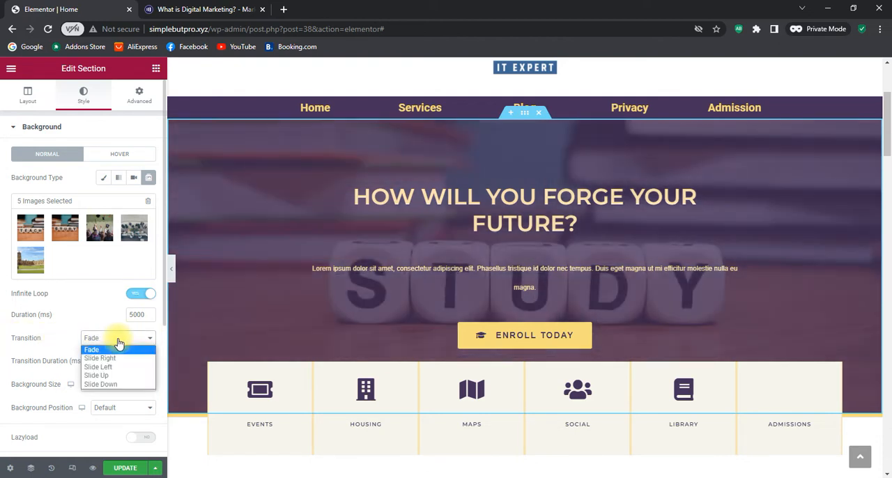
{"action": "left_click", "coordinate": [119, 359]}
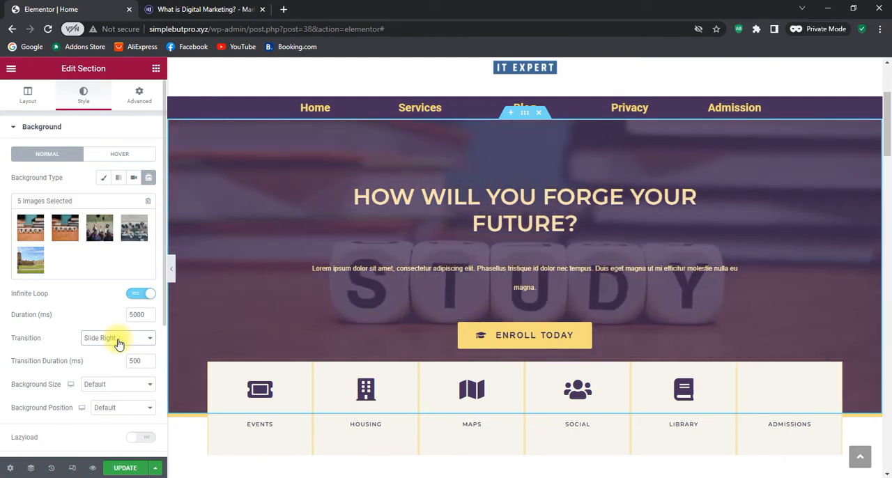
{"action": "left_click", "coordinate": [119, 340]}
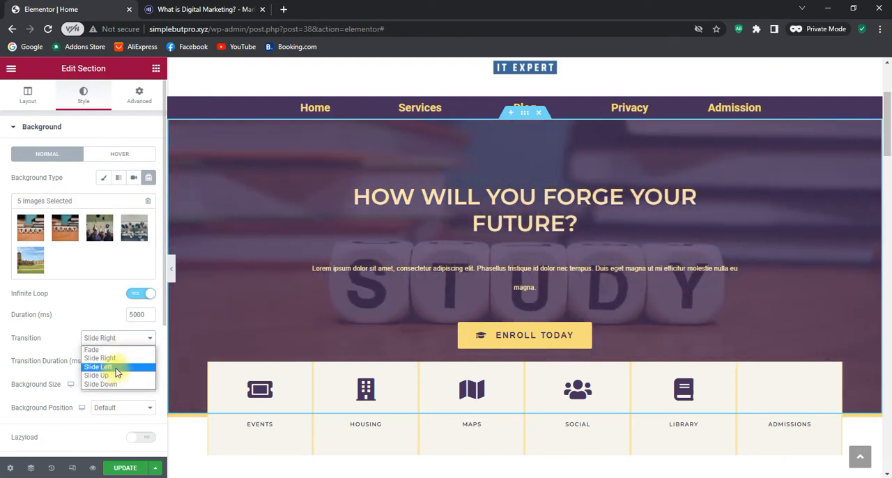
{"action": "left_click", "coordinate": [115, 368]}
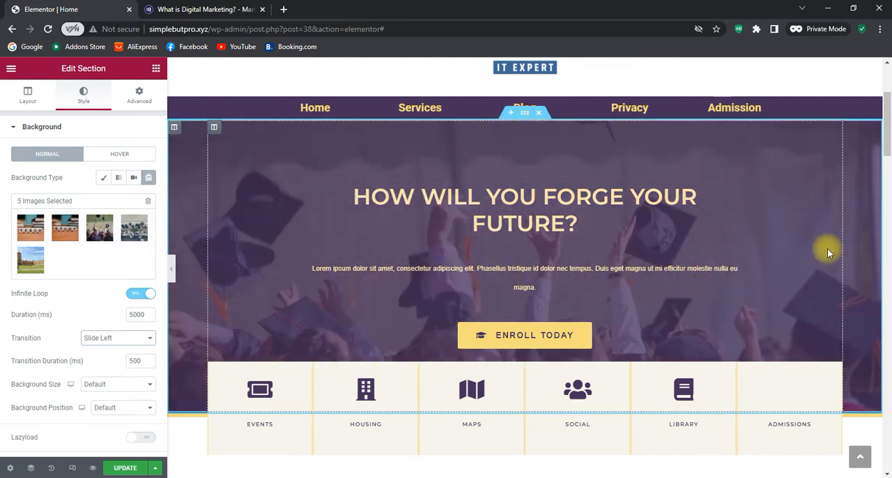
{"action": "scroll", "coordinate": [828, 248], "scroll_direction": "down", "scroll_amount": 1}
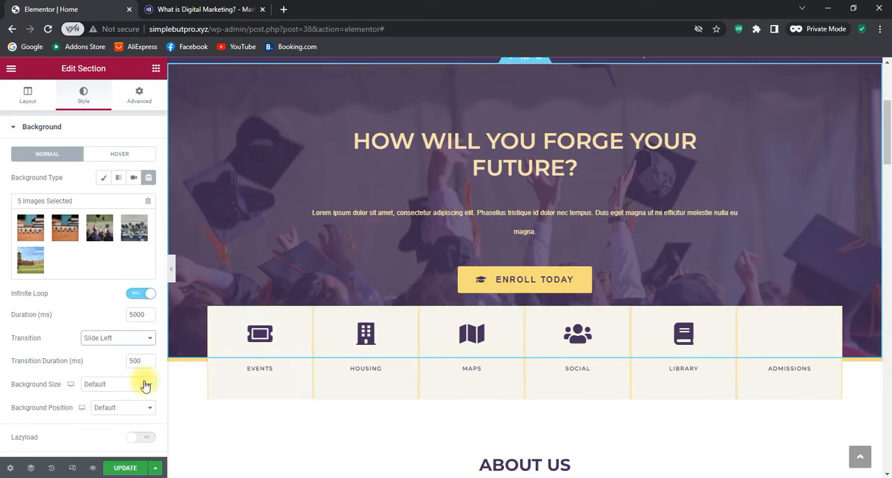
{"action": "scroll", "coordinate": [724, 249], "scroll_direction": "up", "scroll_amount": 1}
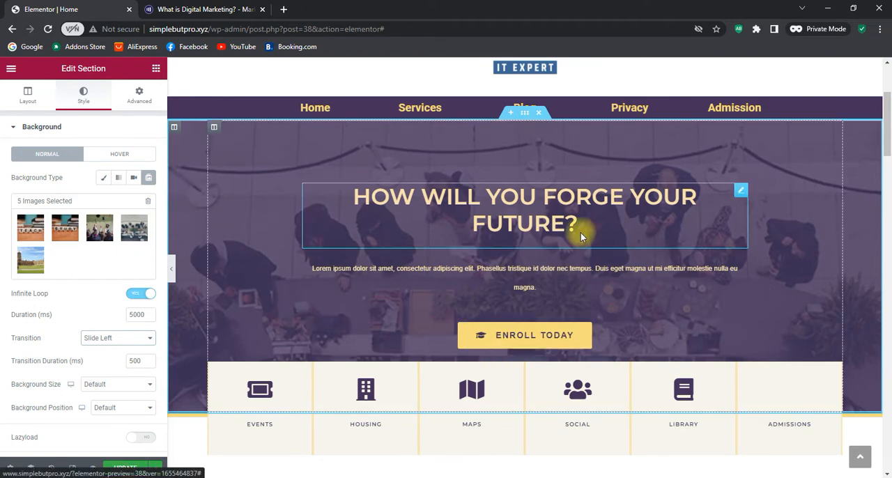
Set the hero section's background overlay colour to black (#000000) and its opacity to 0.36
{"action": "left_click", "coordinate": [17, 132]}
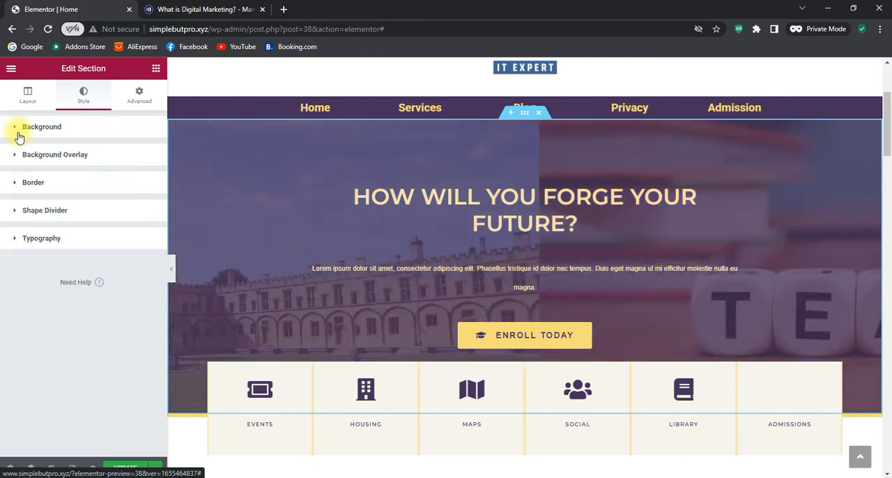
{"action": "left_click", "coordinate": [21, 159]}
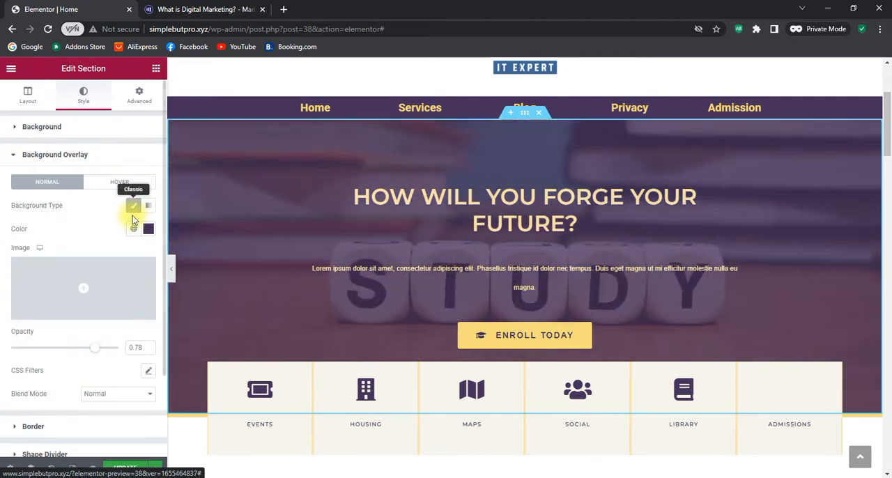
{"action": "left_click", "coordinate": [148, 230]}
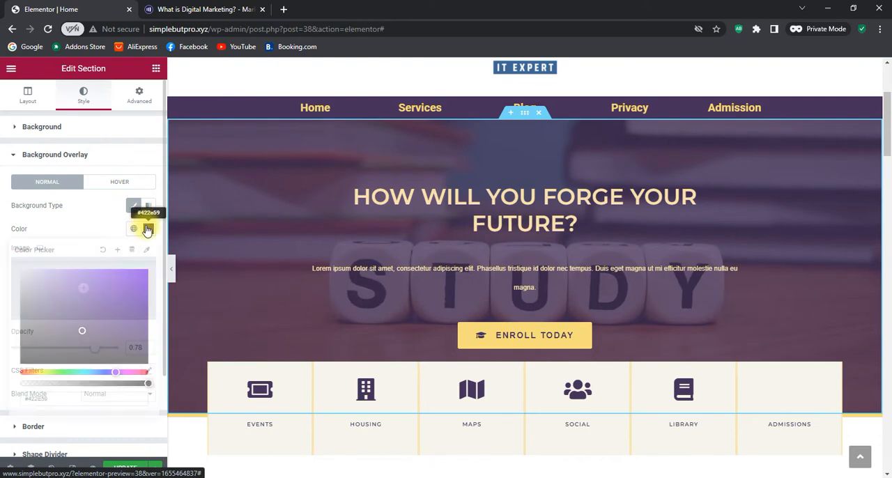
{"action": "mouse_move", "coordinate": [83, 327]}
{"action": "left_mouse_down"}
{"action": "mouse_move", "coordinate": [52, 307]}
{"action": "mouse_move", "coordinate": [30, 313]}
{"action": "mouse_move", "coordinate": [150, 282]}
{"action": "mouse_move", "coordinate": [62, 313]}
{"action": "mouse_move", "coordinate": [21, 297]}
{"action": "mouse_move", "coordinate": [21, 338]}
{"action": "left_mouse_up"}
{"action": "left_click", "coordinate": [29, 289]}
{"action": "left_click_drag", "start_coordinate": [11, 369], "coordinate": [10, 374]}
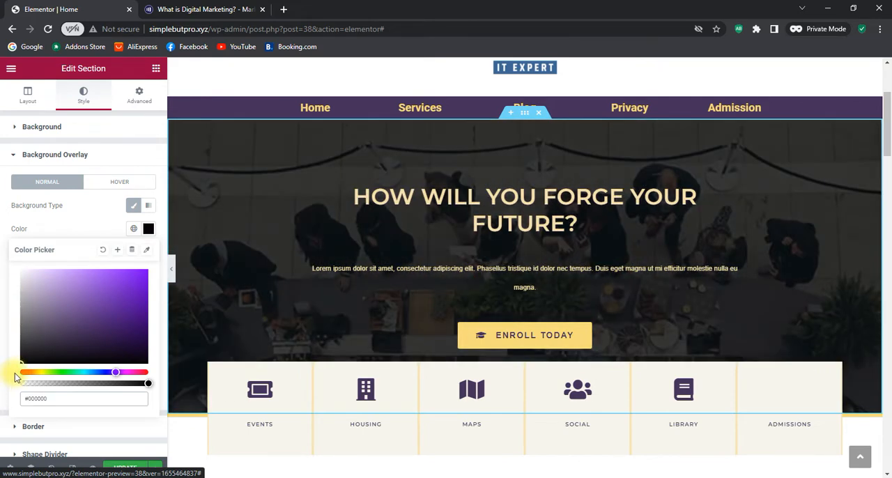
{"action": "left_click", "coordinate": [71, 224]}
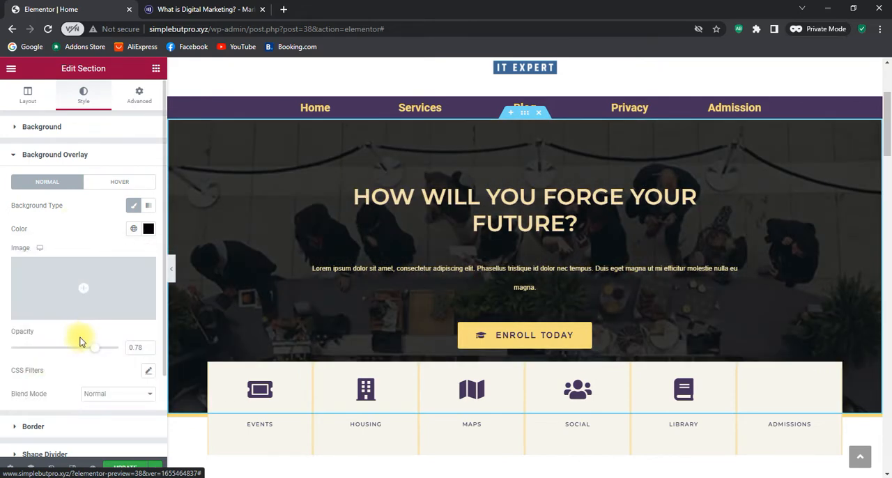
{"action": "left_click_drag", "start_coordinate": [94, 348], "coordinate": [53, 356]}
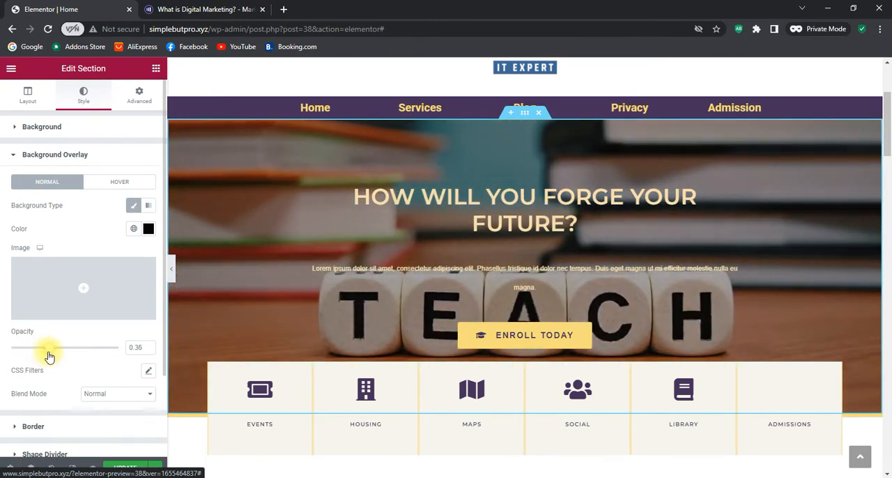
Raise the hero section's background overlay opacity to 0.46 and check the section's typography options
{"action": "left_click_drag", "start_coordinate": [54, 355], "coordinate": [58, 355]}
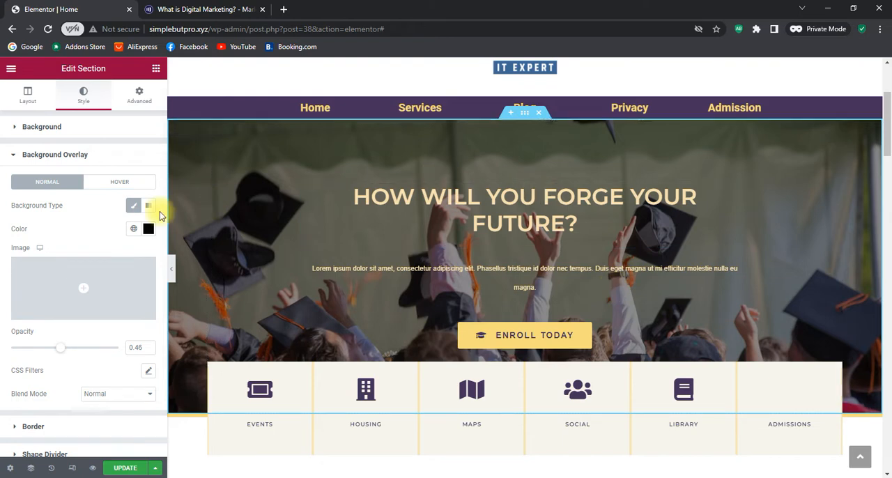
{"action": "left_click", "coordinate": [21, 155]}
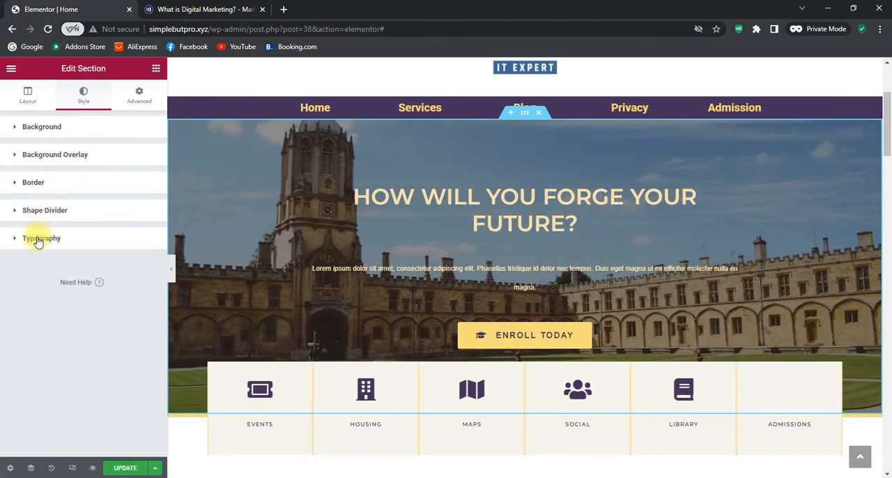
{"action": "left_click", "coordinate": [39, 238]}
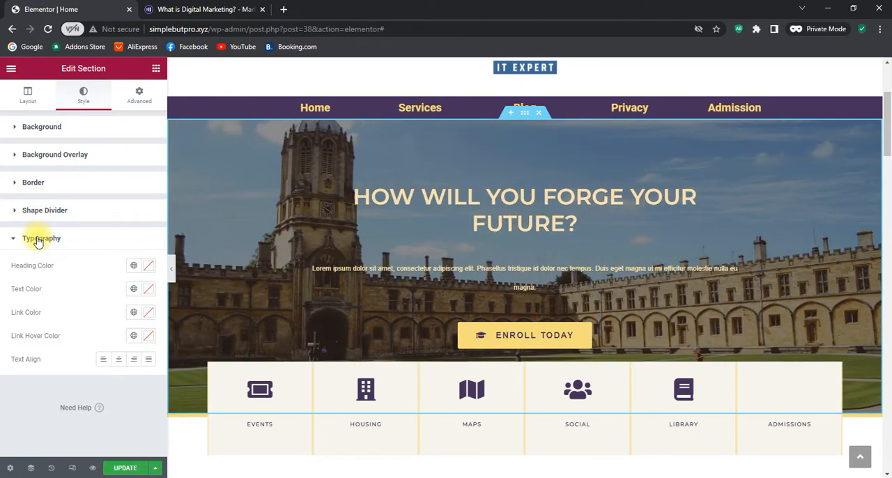
{"action": "left_click", "coordinate": [29, 239]}
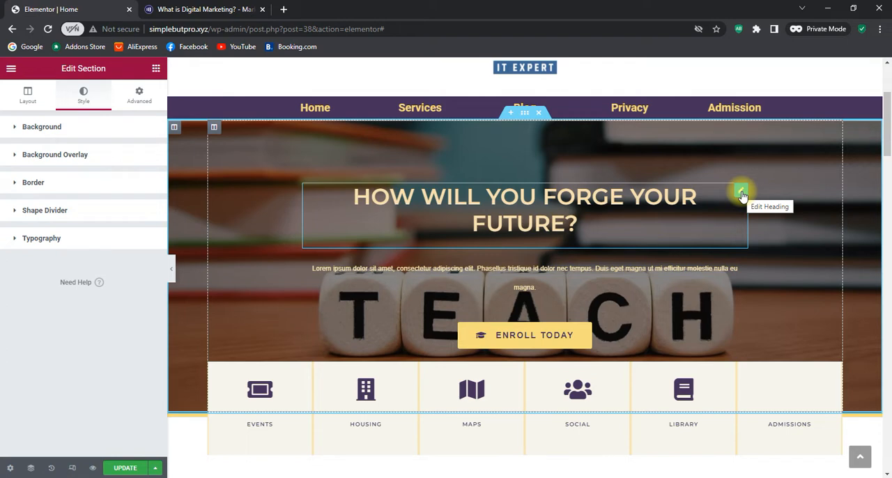
Select the hero heading's title text, and copy the "What is digital marketing?" heading from the open Marketo article
{"action": "left_click", "coordinate": [741, 192]}
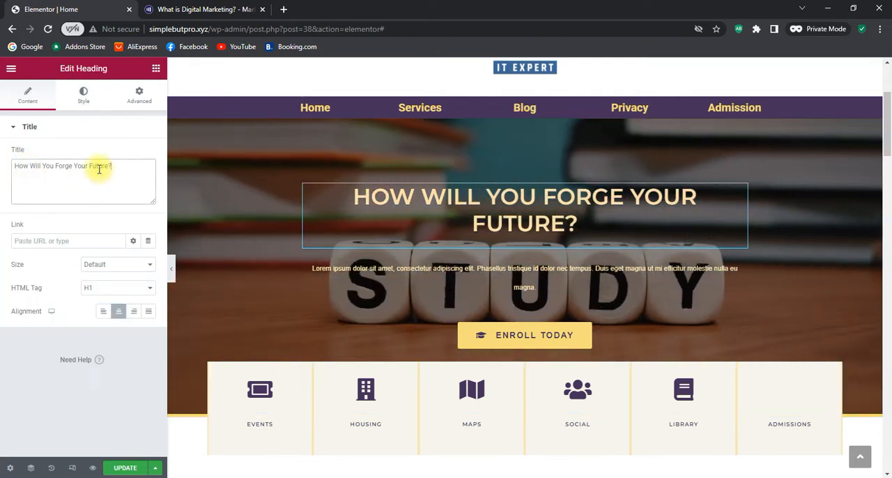
{"action": "left_click_drag", "start_coordinate": [147, 167], "coordinate": [24, 169]}
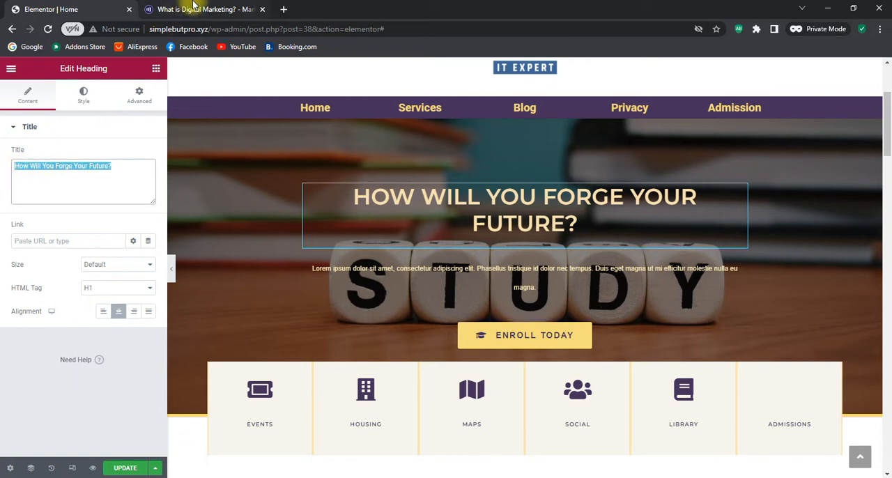
{"action": "left_click", "coordinate": [195, 7]}
{"action": "scroll", "coordinate": [403, 221], "scroll_direction": "down", "scroll_amount": 3}
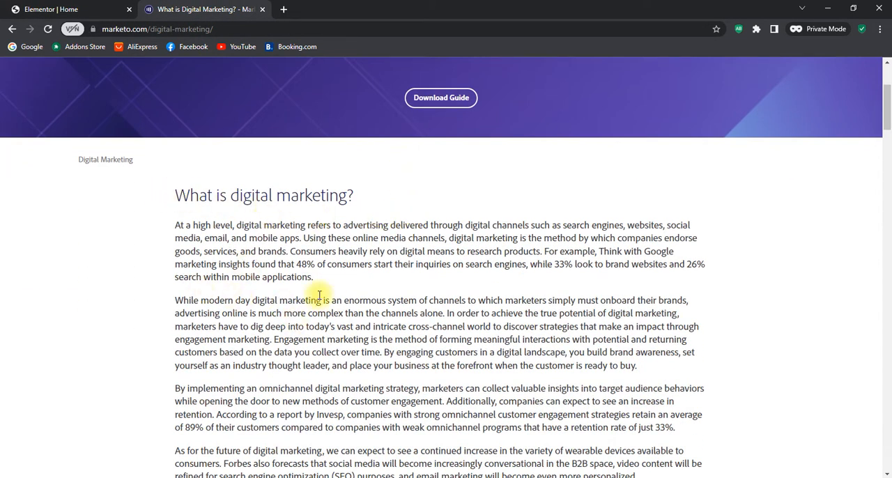
{"action": "scroll", "coordinate": [295, 251], "scroll_direction": "down", "scroll_amount": 3}
{"action": "scroll", "coordinate": [293, 253], "scroll_direction": "up", "scroll_amount": 2}
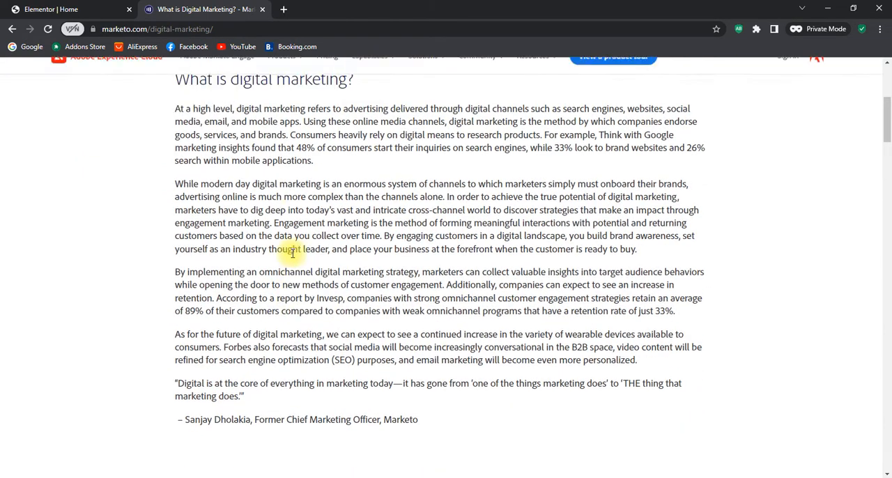
{"action": "scroll", "coordinate": [293, 253], "scroll_direction": "up", "scroll_amount": 2}
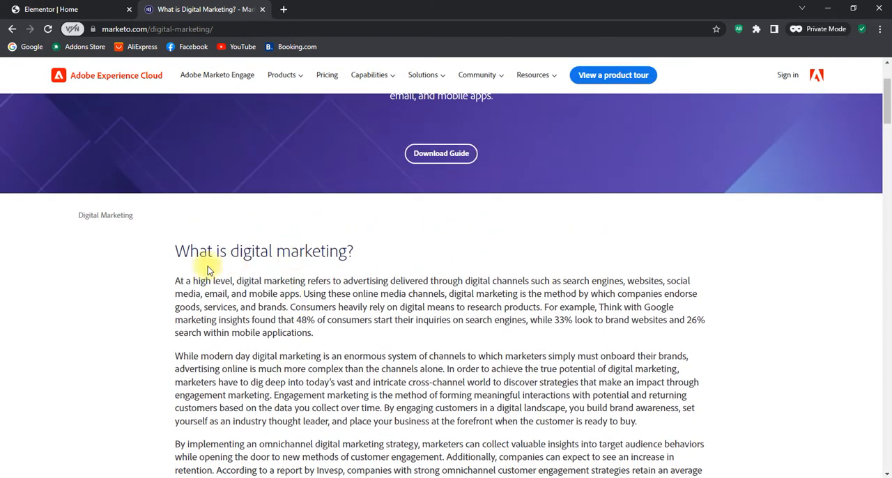
{"action": "left_click_drag", "start_coordinate": [177, 251], "coordinate": [369, 260]}
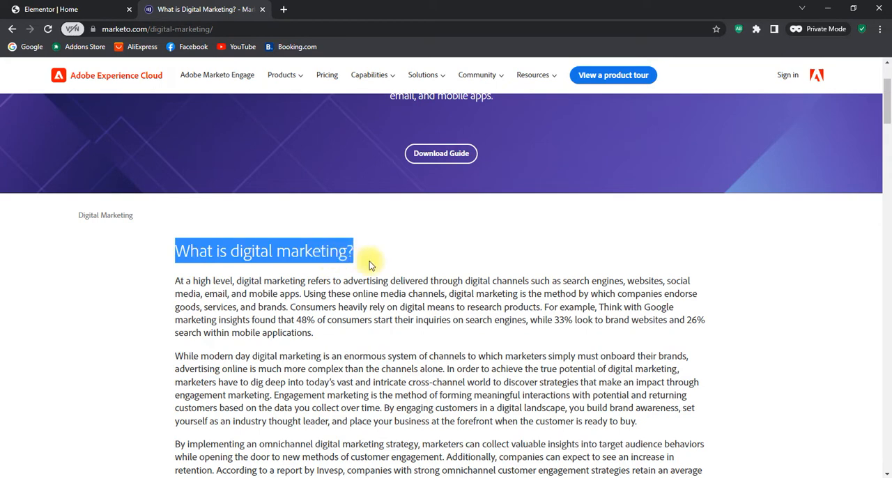
{"action": "right_click", "coordinate": [329, 260]}
{"action": "left_click", "coordinate": [361, 273]}
Back in the Elementor editor, replace the hero heading's title with the copied "What is digital marketing?"
{"action": "left_click", "coordinate": [51, 9]}
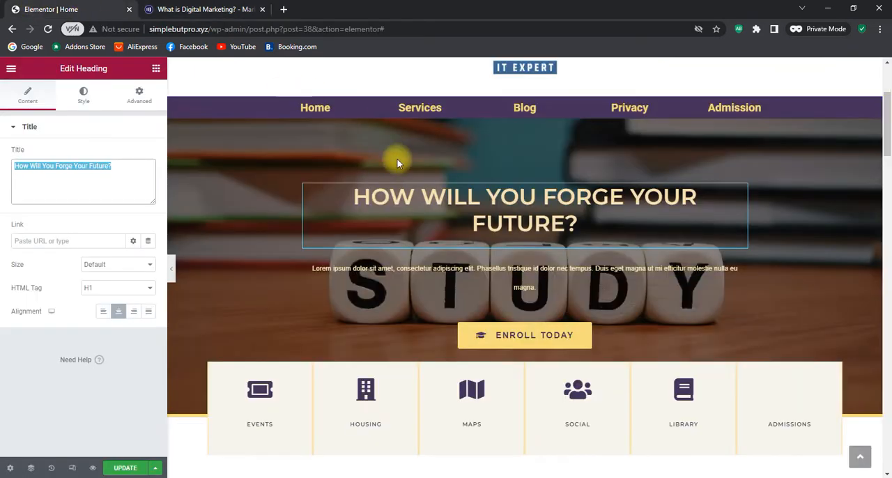
{"action": "right_click", "coordinate": [77, 167]}
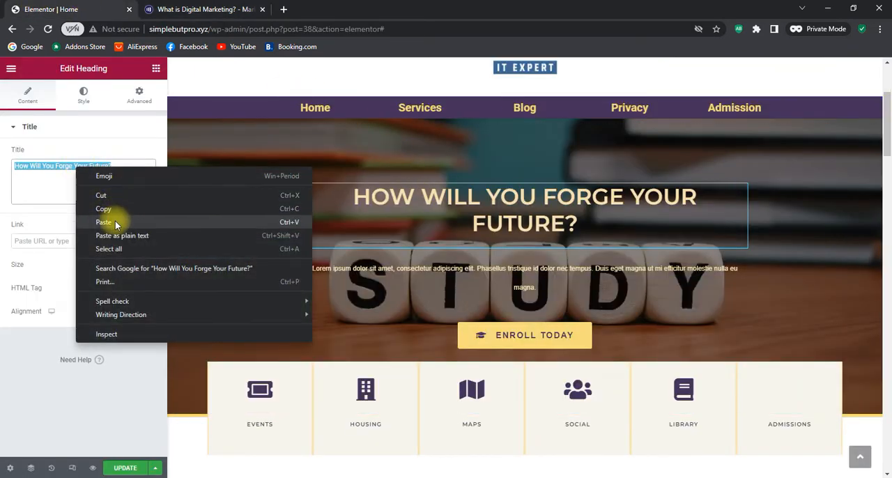
{"action": "left_click", "coordinate": [115, 221]}
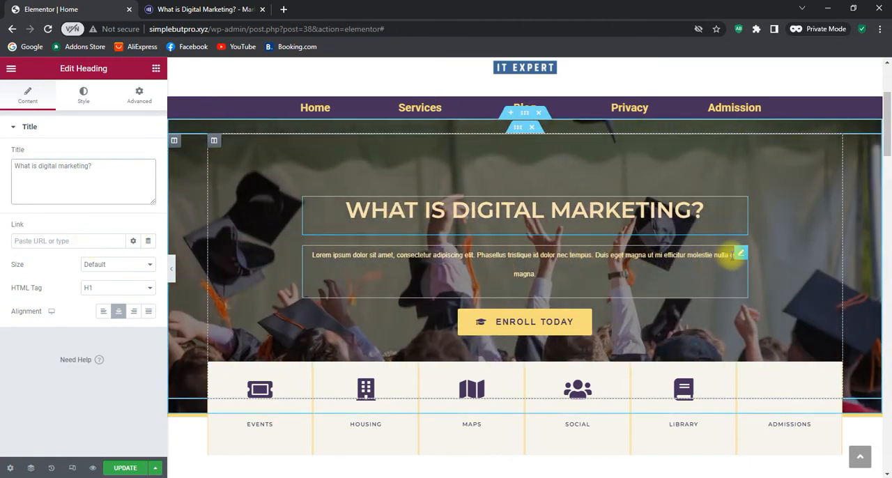
Clear the hero's lorem ipsum paragraph and copy the Marketo article's opening text through "Using these online media channels"
{"action": "left_click", "coordinate": [742, 254]}
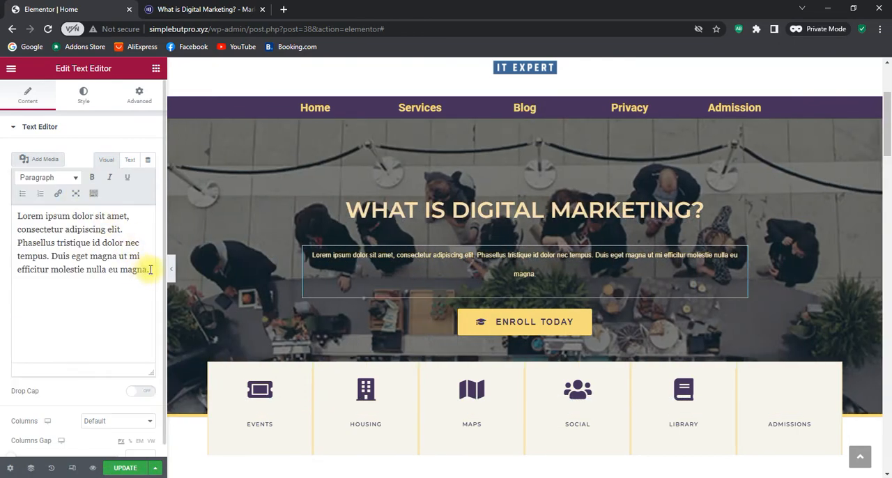
{"action": "left_click_drag", "start_coordinate": [150, 270], "coordinate": [15, 215]}
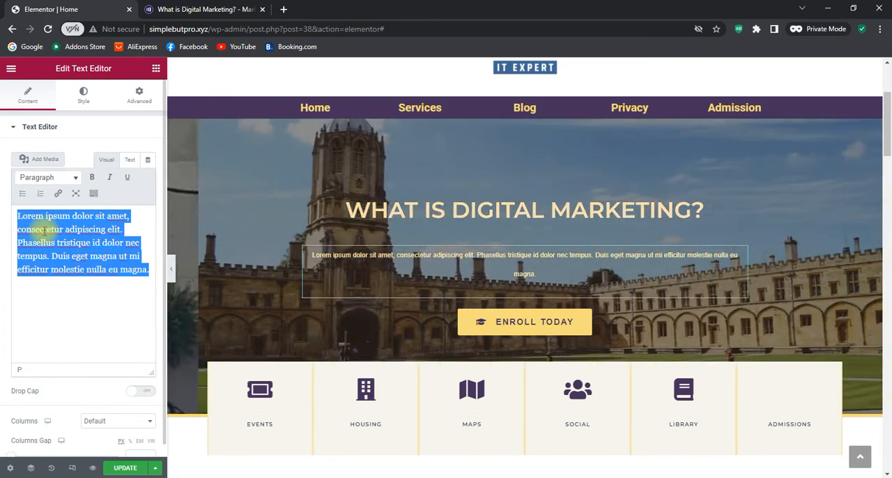
{"action": "key", "text": "BackSpace"}
{"action": "left_click", "coordinate": [174, 9]}
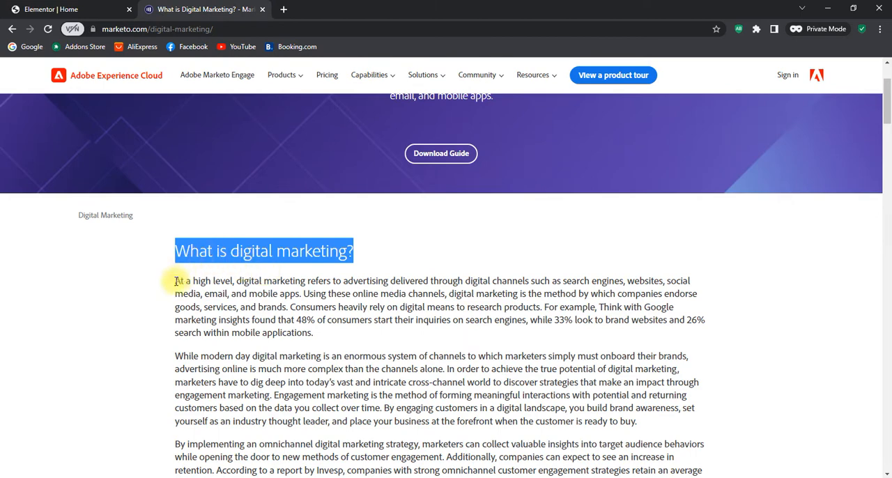
{"action": "left_click_drag", "start_coordinate": [175, 280], "coordinate": [453, 294]}
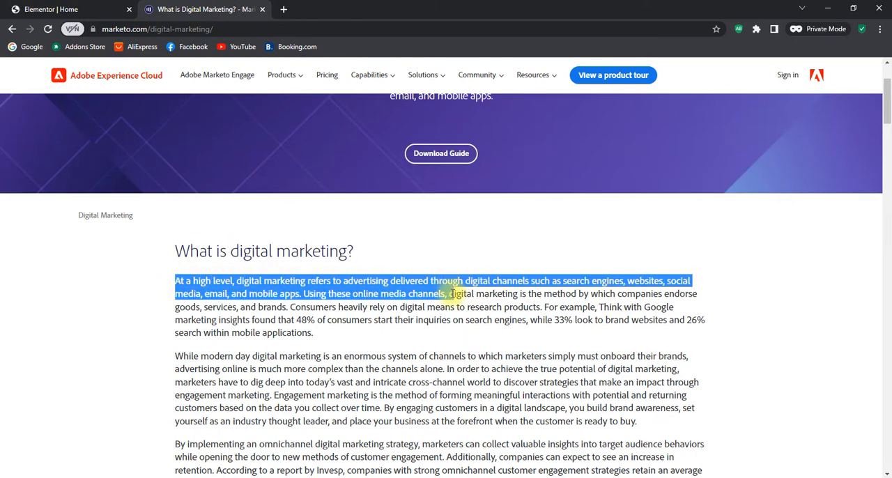
{"action": "right_click", "coordinate": [404, 283]}
{"action": "left_click", "coordinate": [418, 293]}
Paste the copied article text into the hero's empty paragraph in Elementor and end it with a full stop after "channels"
{"action": "left_click", "coordinate": [63, 9]}
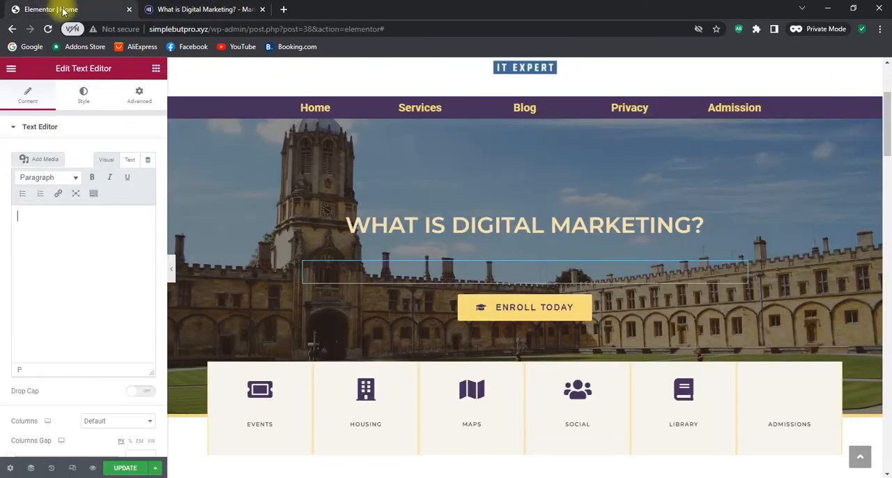
{"action": "right_click", "coordinate": [24, 221]}
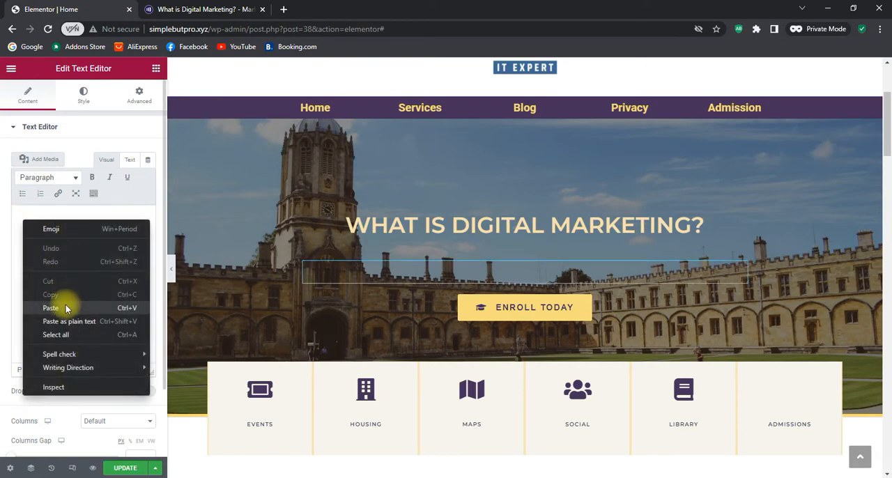
{"action": "left_click", "coordinate": [66, 308]}
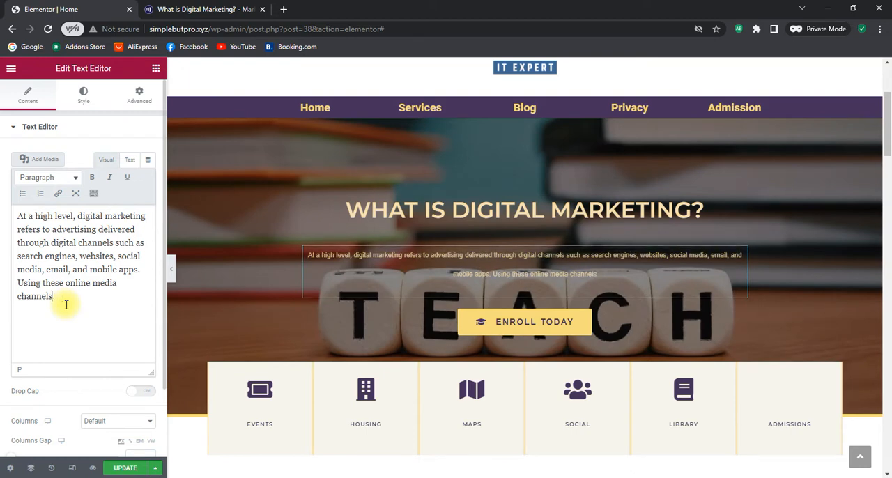
{"action": "type", "text": "."}
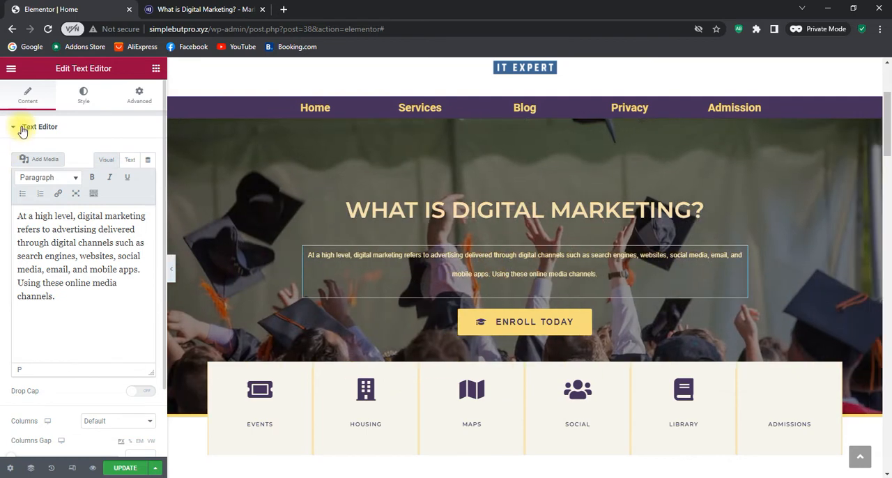
{"action": "left_click", "coordinate": [23, 130]}
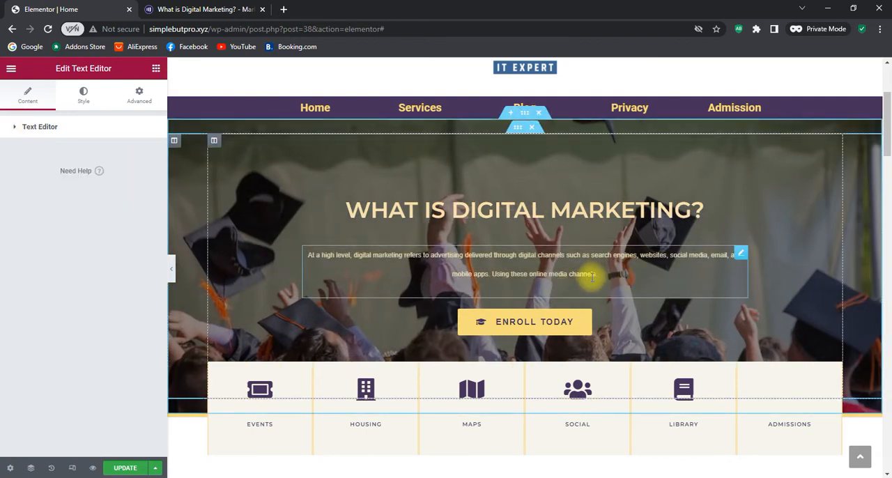
Try left alignment on the hero paragraph, then restore centre alignment
{"action": "left_click", "coordinate": [84, 95]}
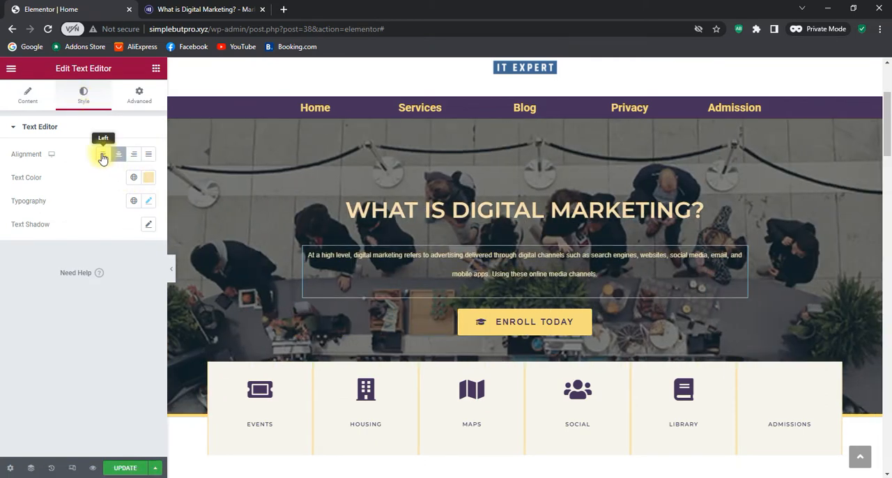
{"action": "left_click", "coordinate": [101, 156]}
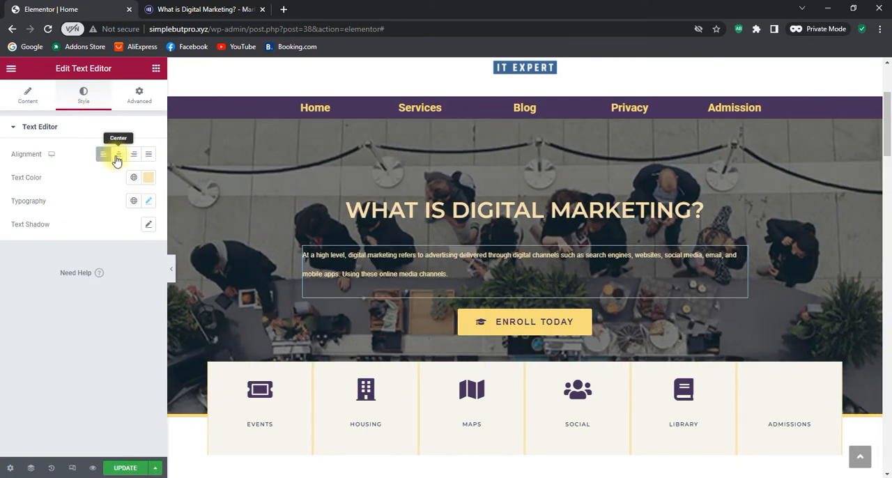
{"action": "left_click", "coordinate": [117, 156]}
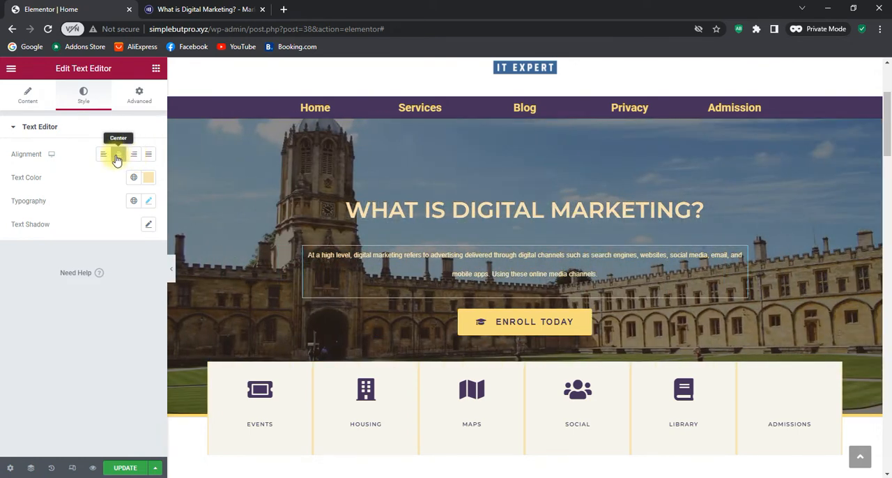
Set the hero paragraph's text colour to yellow #F7DC79 by sampling it from the page near the Enroll Today button
{"action": "left_click", "coordinate": [149, 179]}
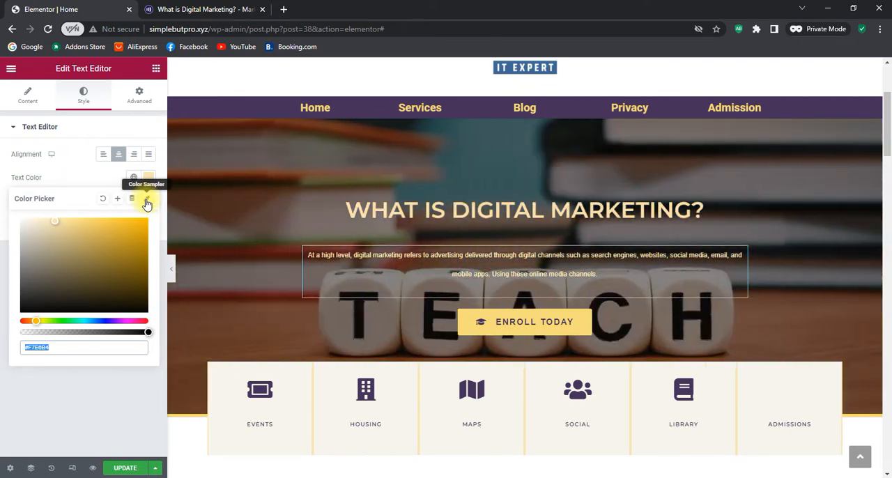
{"action": "left_click", "coordinate": [146, 200]}
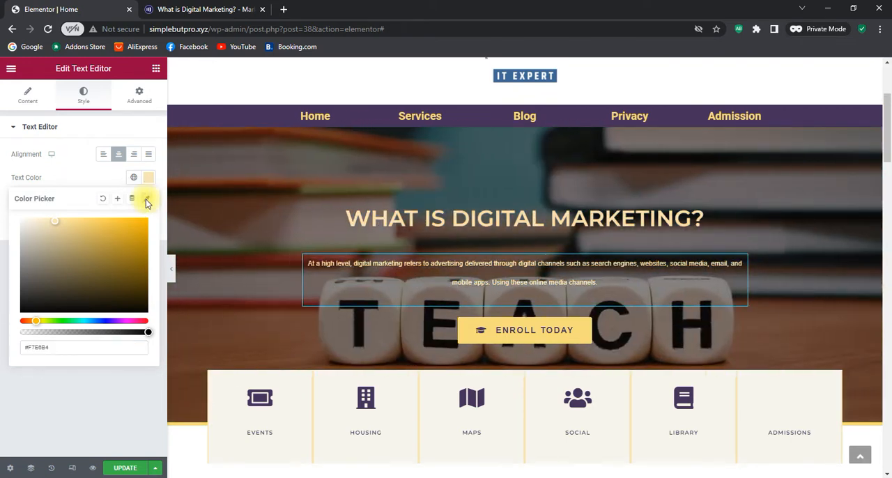
{"action": "left_click", "coordinate": [604, 336]}
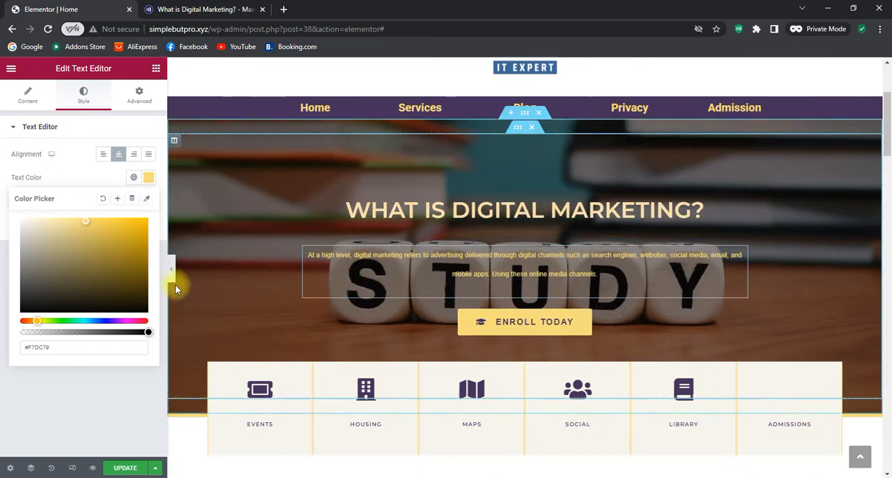
{"action": "left_click", "coordinate": [108, 380]}
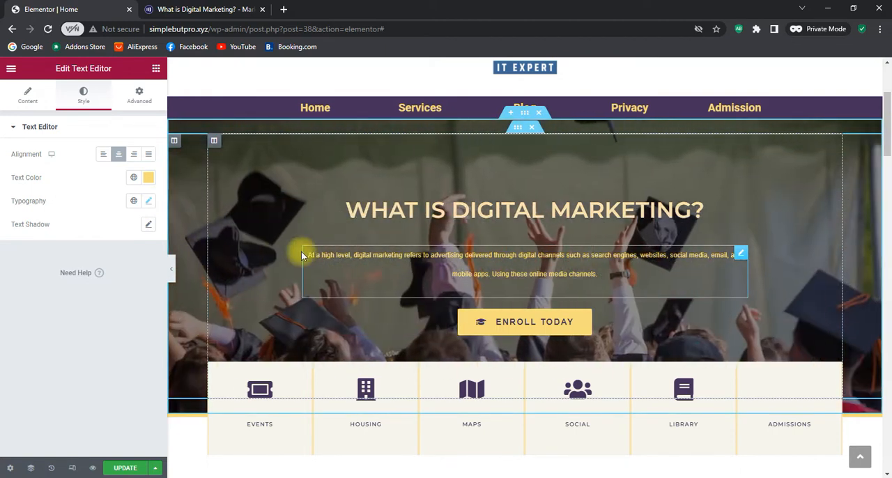
Set the hero paragraph's font family to Montserrat and its weight to Bold
{"action": "left_click", "coordinate": [149, 201]}
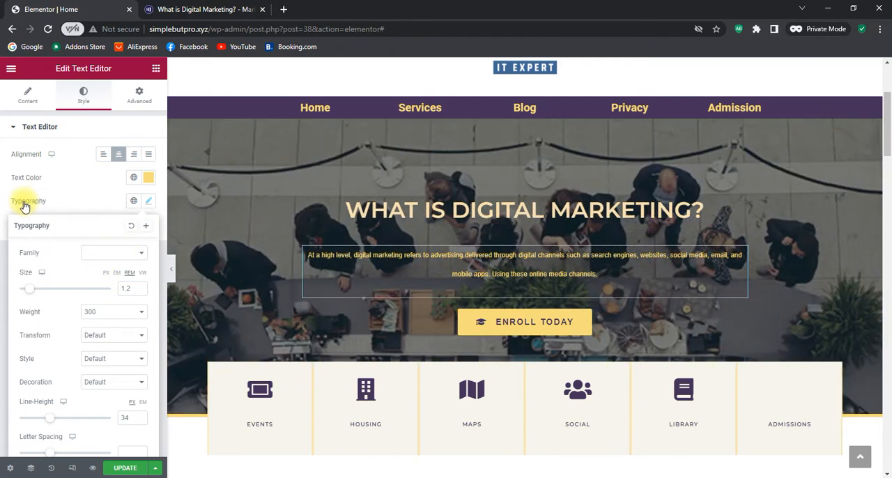
{"action": "left_click", "coordinate": [110, 253]}
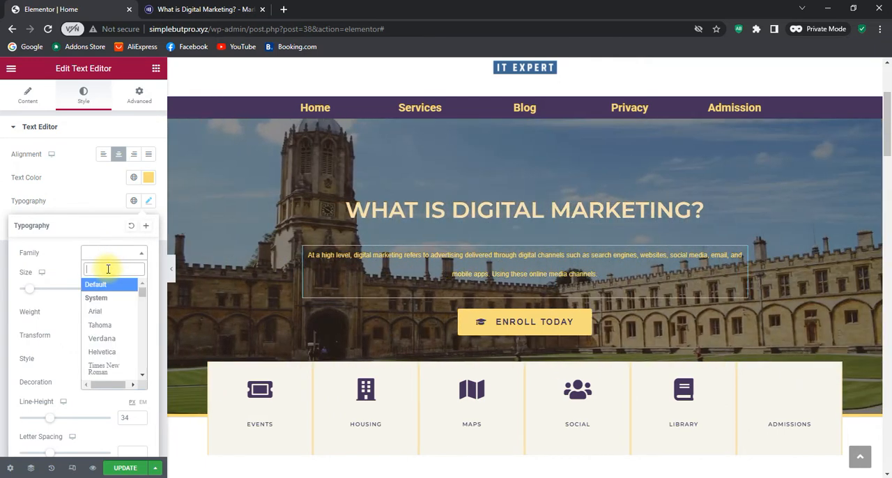
{"action": "type", "text": "monj"}
{"action": "key", "text": "BackSpace"}
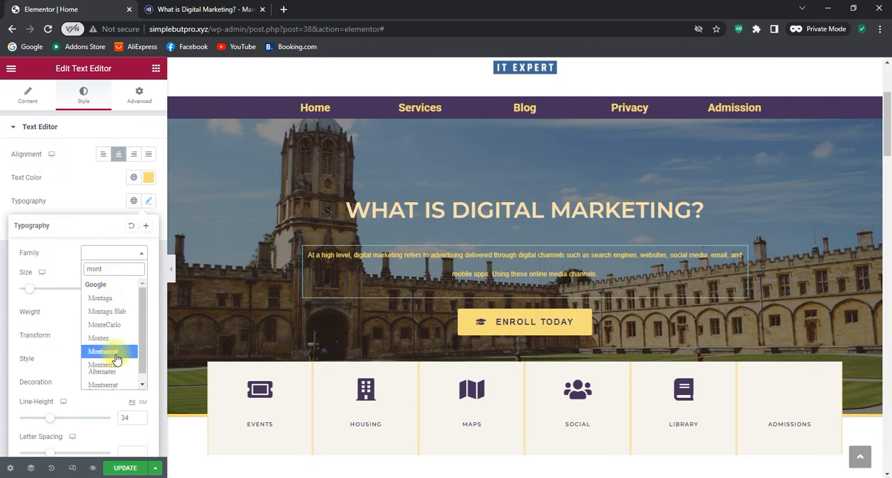
{"action": "left_click", "coordinate": [111, 352]}
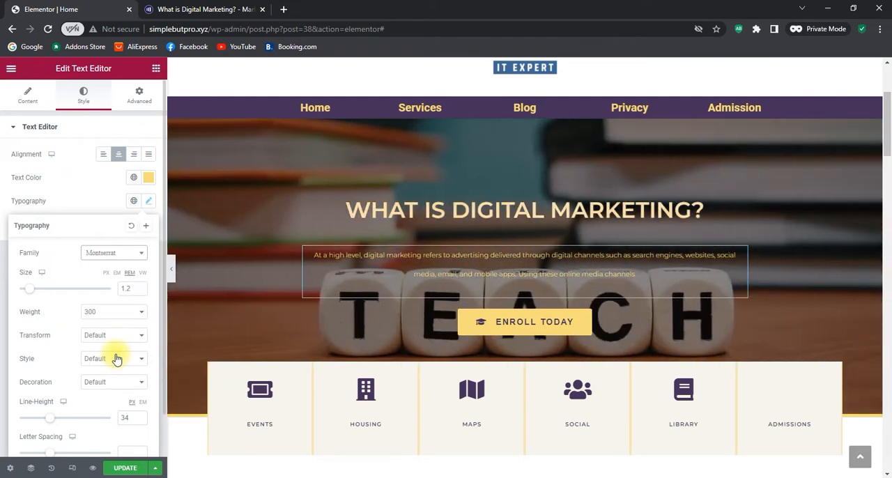
{"action": "left_click", "coordinate": [111, 311]}
{"action": "left_click", "coordinate": [94, 418]}
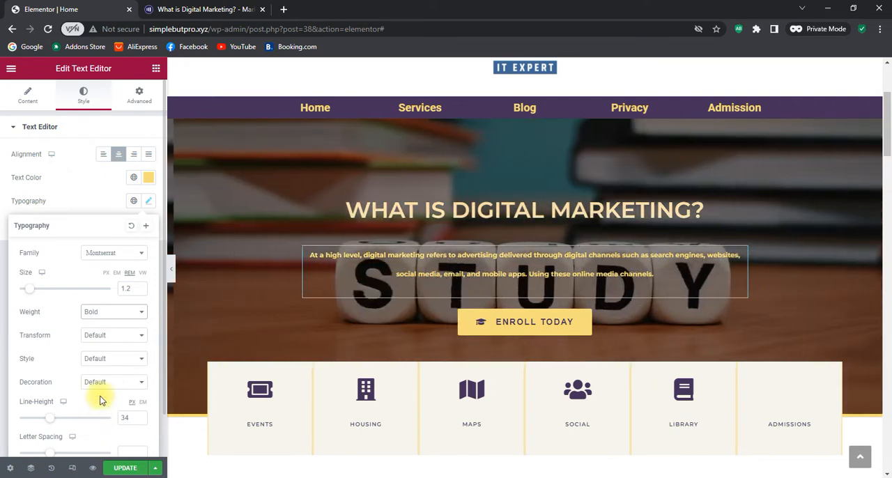
{"action": "scroll", "coordinate": [102, 391], "scroll_direction": "down", "scroll_amount": 1}
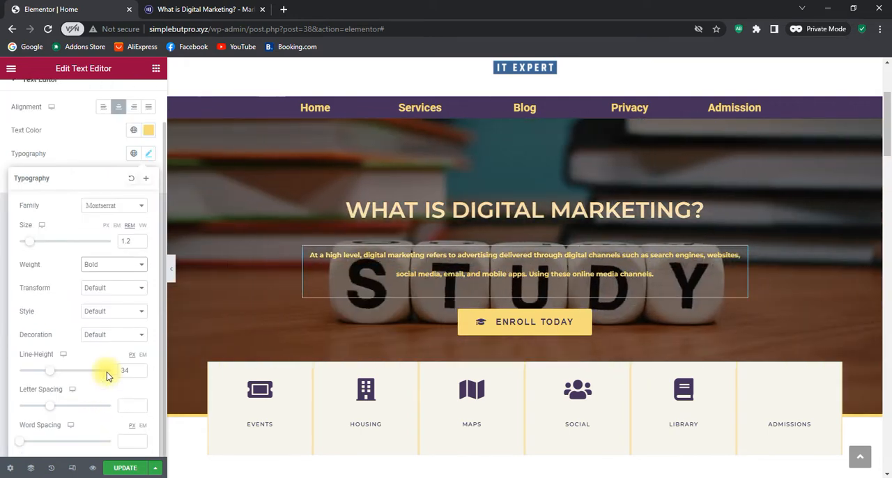
Try the Uppercase transform on the hero paragraph, then restore Default
{"action": "left_click", "coordinate": [118, 290]}
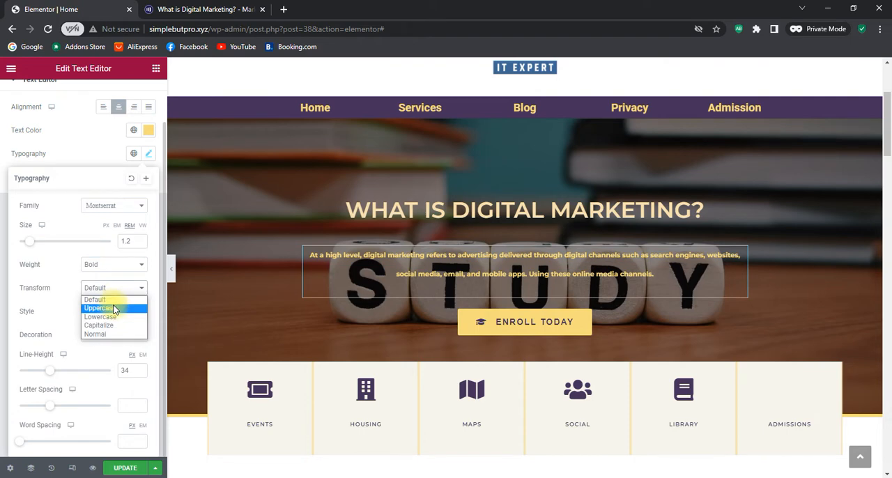
{"action": "left_click", "coordinate": [116, 309]}
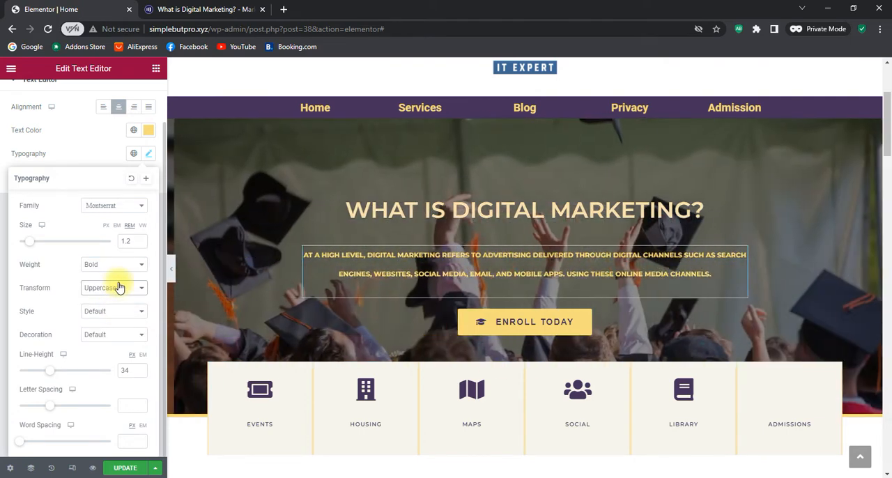
{"action": "left_click", "coordinate": [117, 288]}
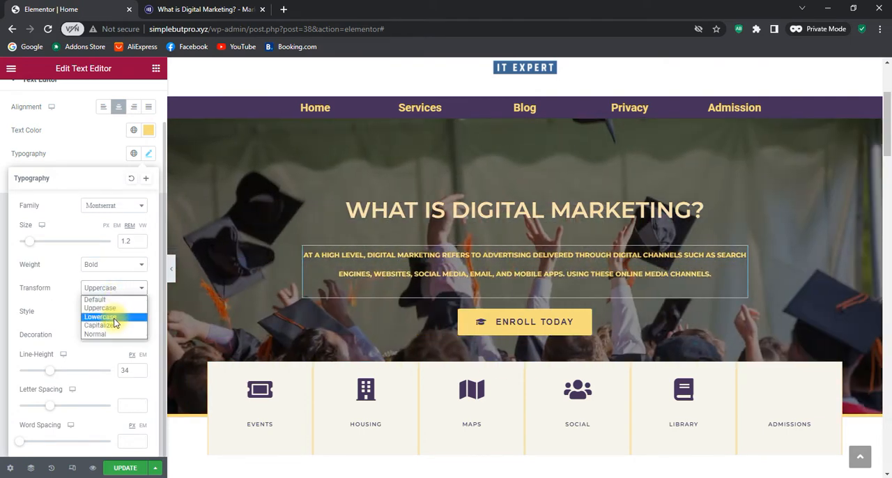
{"action": "left_click", "coordinate": [114, 303]}
Compare the Italic and Normal font styles on the hero paragraph and settle on Italic
{"action": "left_click", "coordinate": [116, 312]}
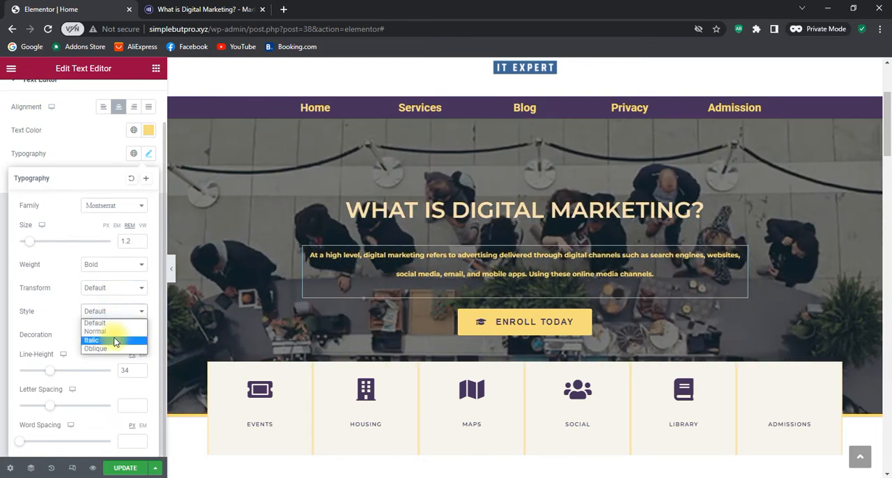
{"action": "left_click", "coordinate": [115, 341]}
{"action": "left_click", "coordinate": [118, 311]}
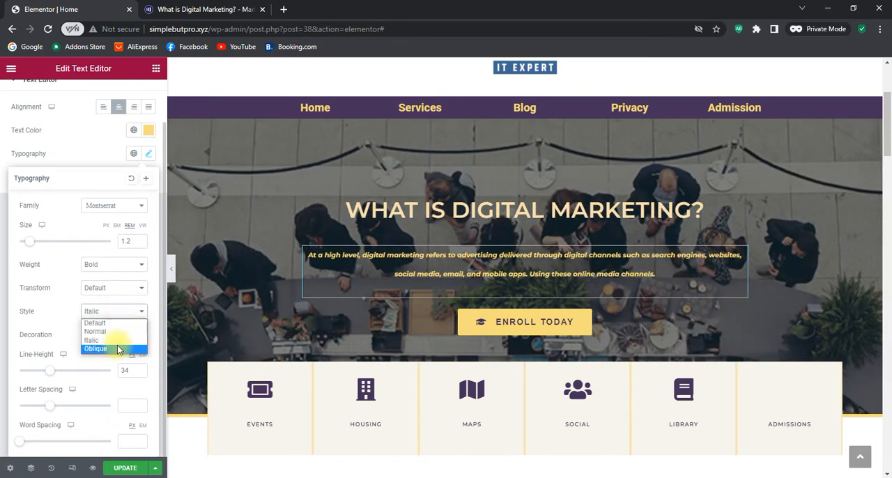
{"action": "left_click", "coordinate": [117, 333]}
{"action": "left_click", "coordinate": [117, 312]}
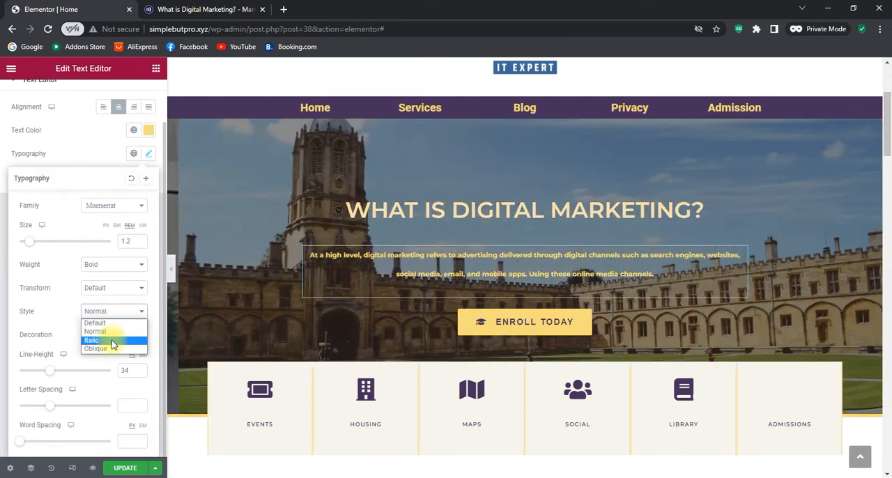
{"action": "left_click", "coordinate": [112, 342]}
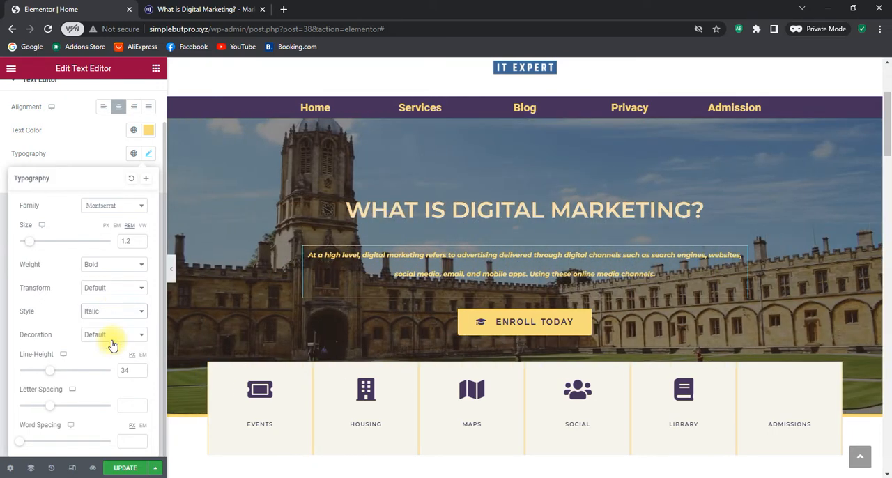
{"action": "left_click", "coordinate": [117, 312]}
{"action": "left_click", "coordinate": [109, 341]}
Try the Underline and Overline decorations on the hero paragraph, then restore Default
{"action": "left_click", "coordinate": [117, 338]}
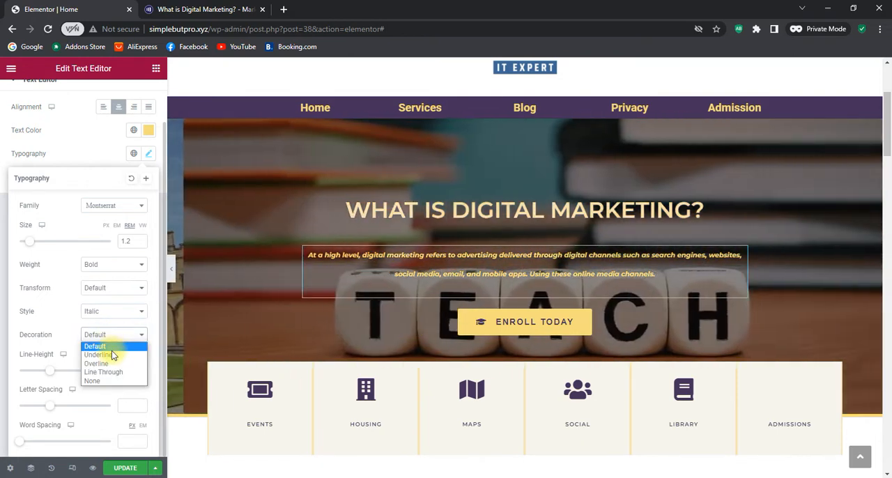
{"action": "left_click", "coordinate": [112, 354]}
{"action": "left_click", "coordinate": [114, 336]}
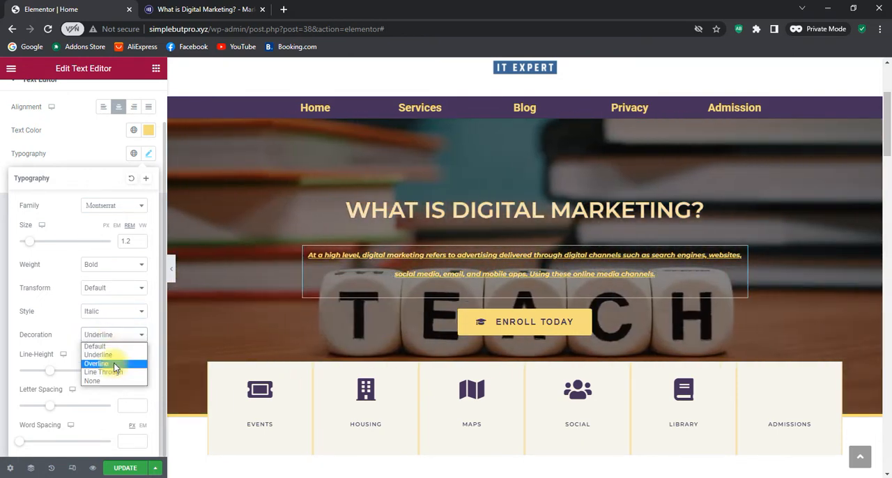
{"action": "left_click", "coordinate": [115, 363]}
{"action": "left_click", "coordinate": [115, 338]}
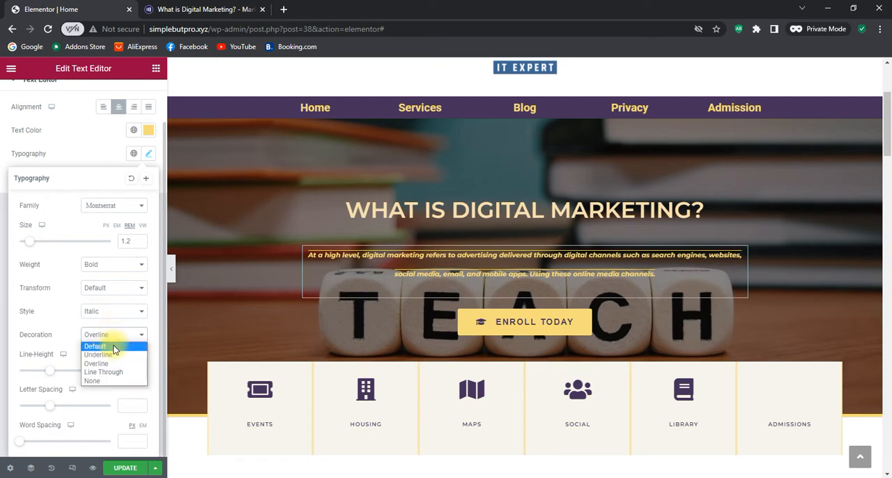
{"action": "left_click", "coordinate": [112, 345]}
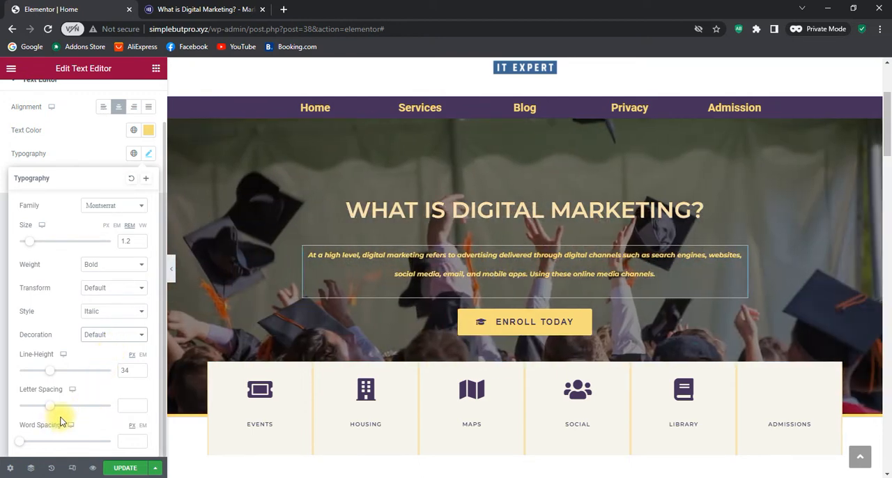
Set the hero paragraph's letter spacing to 0.5 and its word spacing to 2 px, then close the typography settings
{"action": "left_click", "coordinate": [141, 404]}
{"action": "left_click", "coordinate": [142, 404]}
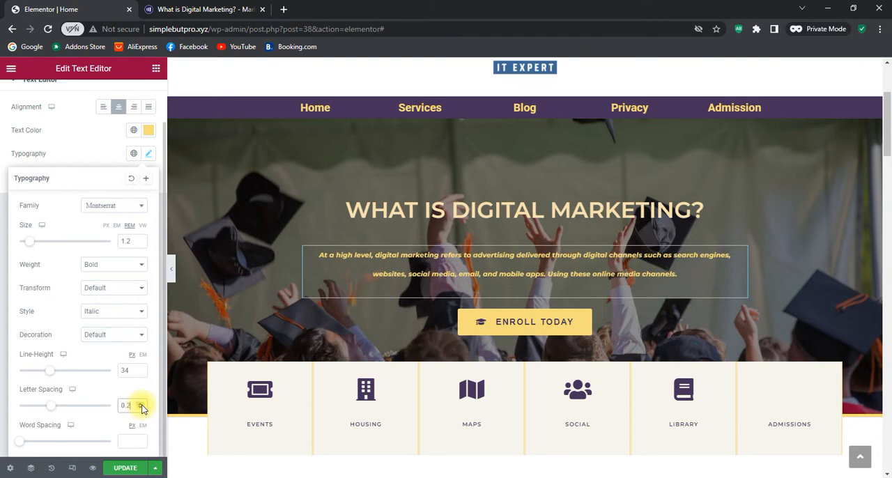
{"action": "left_click", "coordinate": [141, 404]}
{"action": "left_click", "coordinate": [141, 404]}
{"action": "left_click", "coordinate": [141, 404]}
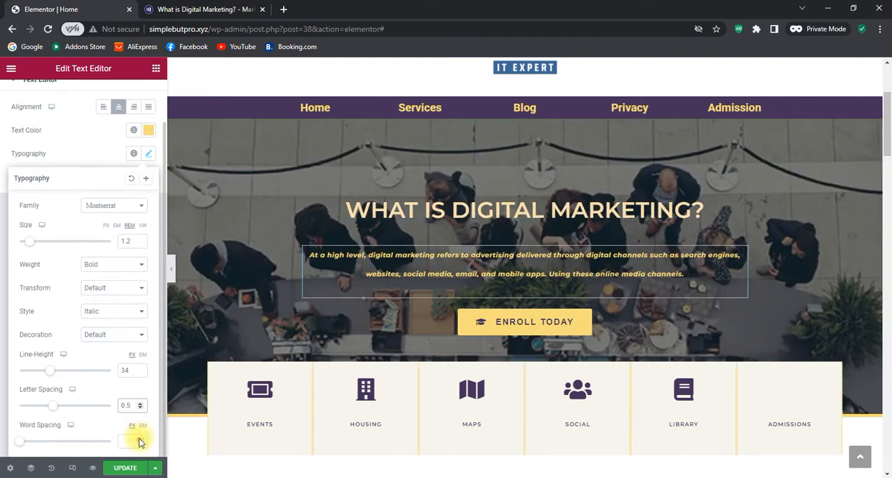
{"action": "left_click", "coordinate": [139, 440]}
{"action": "left_click", "coordinate": [138, 439]}
{"action": "left_click", "coordinate": [138, 440]}
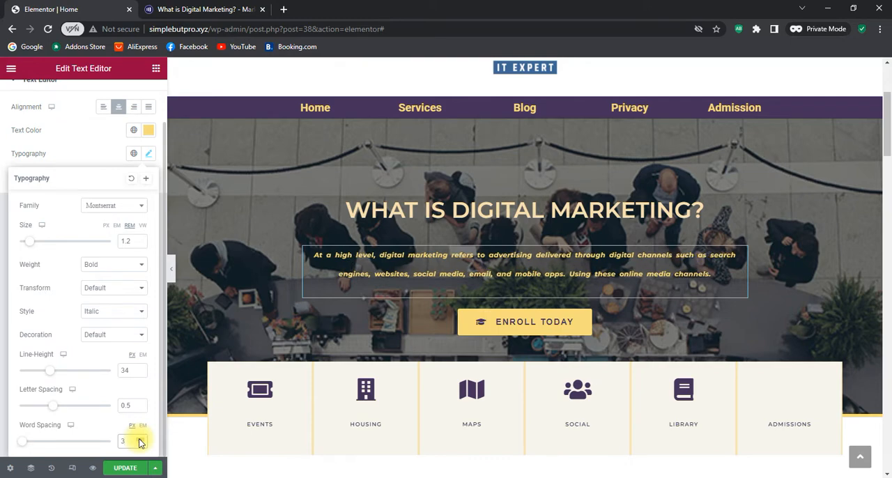
{"action": "left_click", "coordinate": [140, 444]}
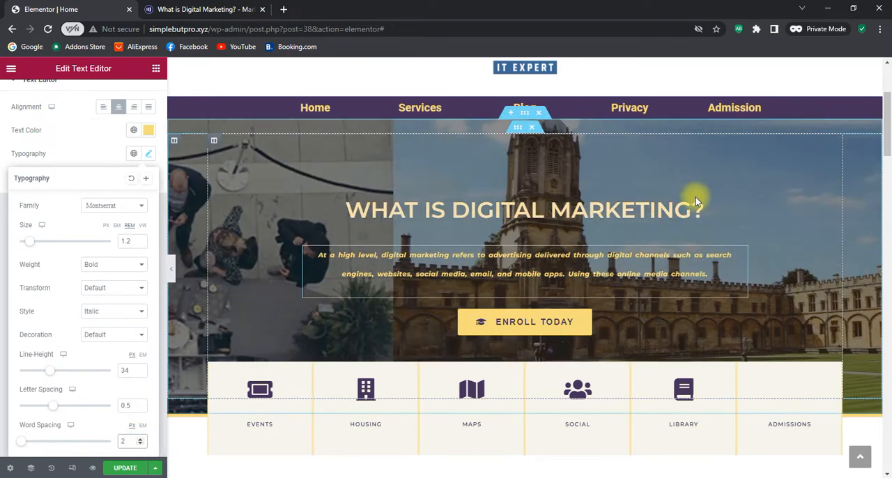
{"action": "left_click", "coordinate": [148, 154]}
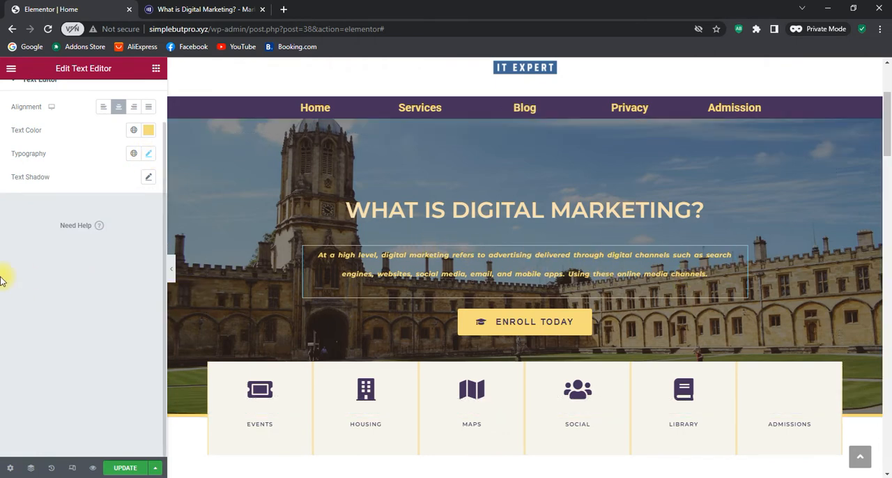
Review the hero paragraph's entrance animation, duration and delay under its Motion Effects settings
{"action": "scroll", "coordinate": [1, 279], "scroll_direction": "up", "scroll_amount": 1}
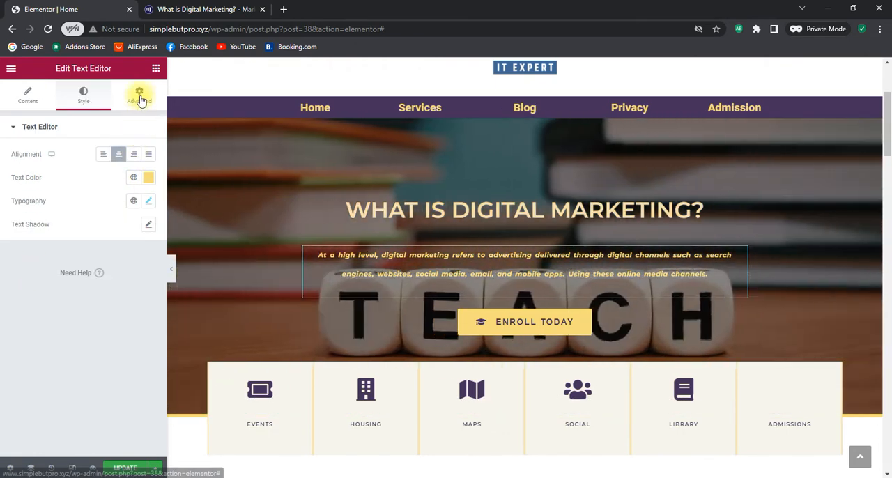
{"action": "left_click", "coordinate": [140, 96]}
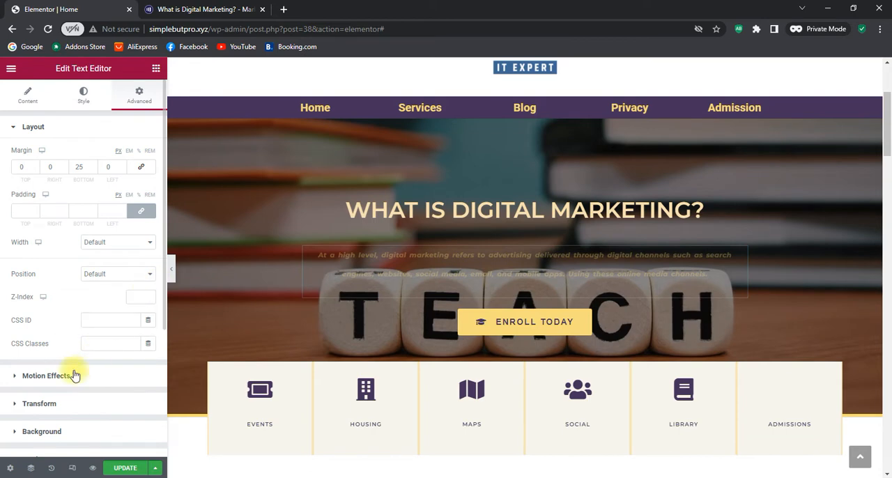
{"action": "left_click", "coordinate": [44, 376]}
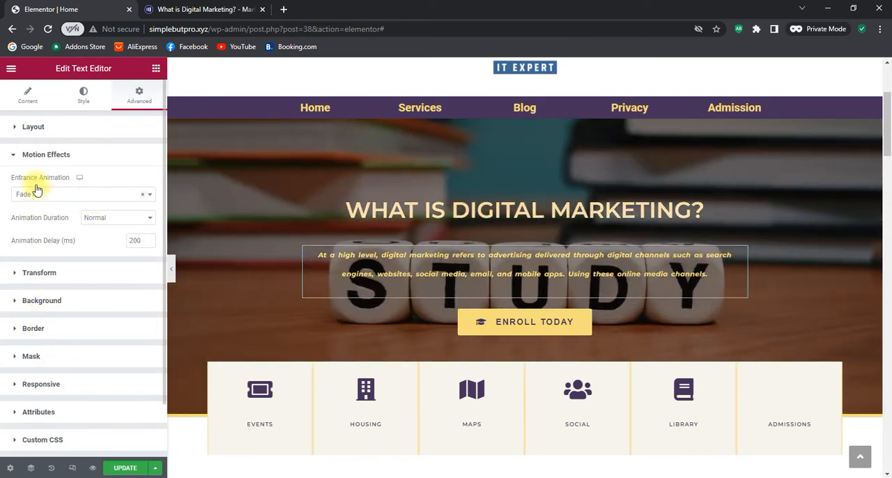
{"action": "left_click", "coordinate": [22, 158]}
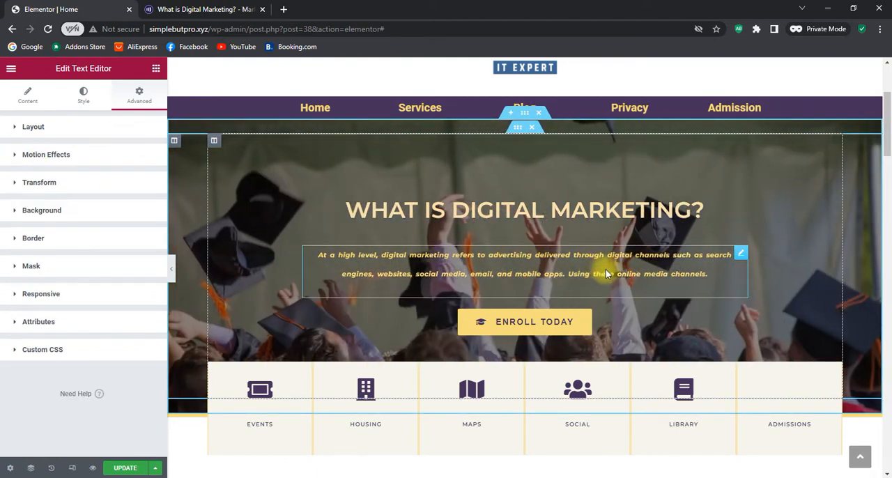
Open the text colour picker of the hero heading "What is digital marketing?"
{"action": "left_click", "coordinate": [742, 205]}
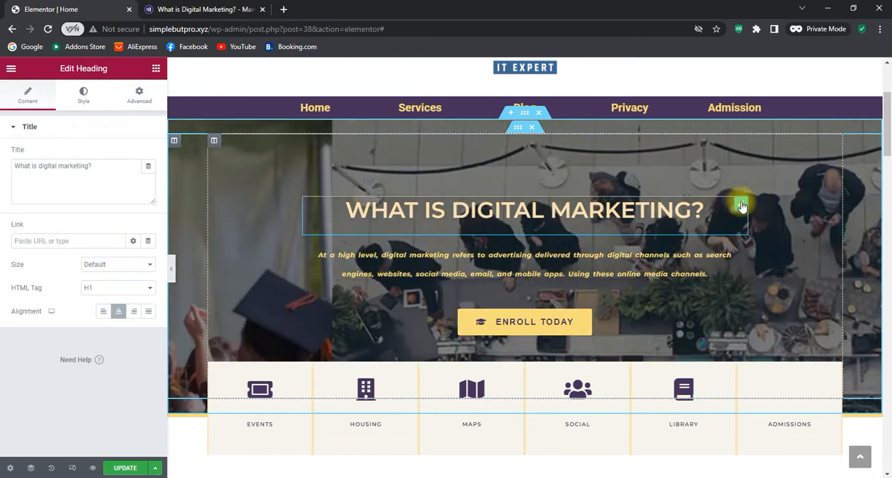
{"action": "left_click", "coordinate": [87, 97]}
{"action": "left_click", "coordinate": [152, 154]}
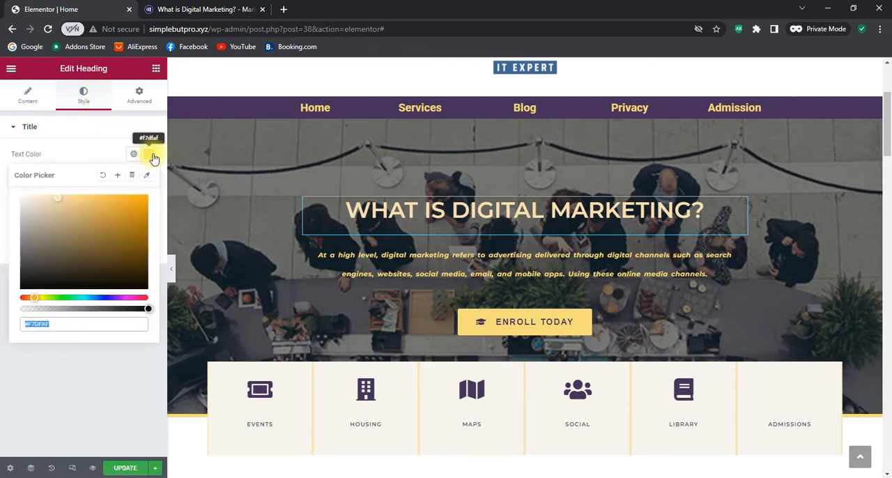
{"action": "right_click", "coordinate": [39, 326]}
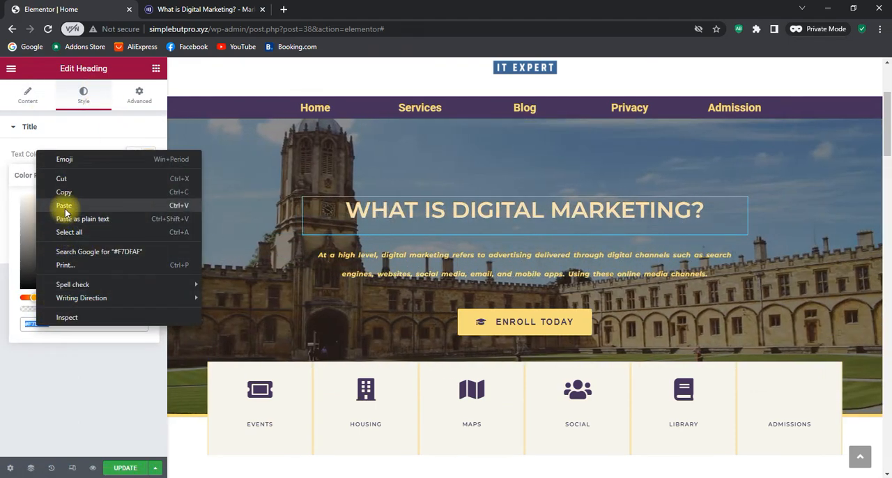
{"action": "left_click", "coordinate": [63, 205]}
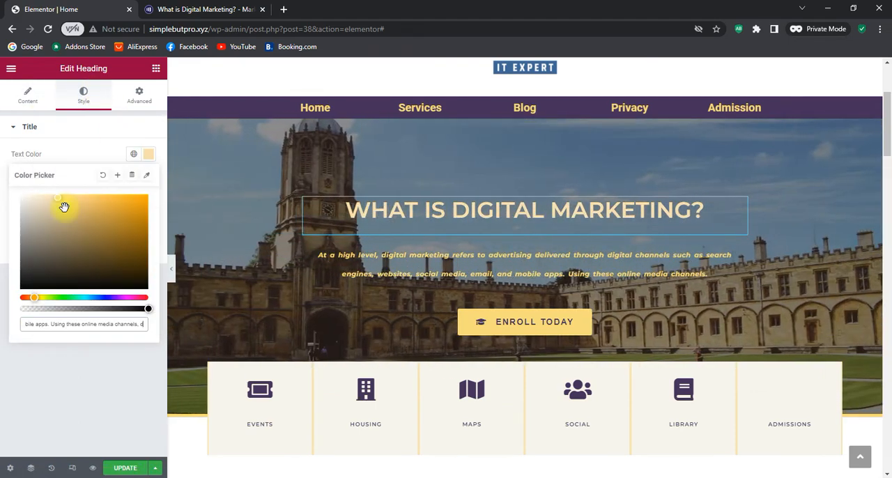
{"action": "triple_click", "coordinate": [64, 318]}
{"action": "key", "text": "BackSpace"}
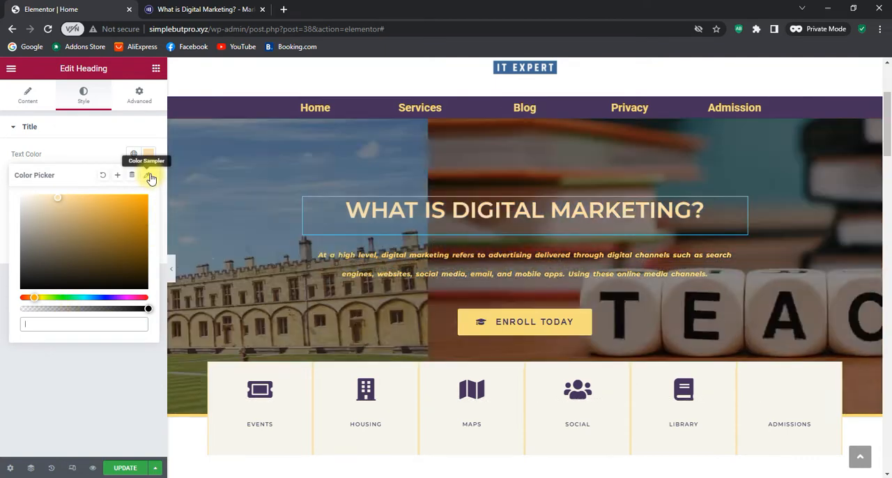
Set the hero heading's text colour to yellow #F7DC79 by sampling it from the page near the Enroll Today button
{"action": "left_click", "coordinate": [146, 175]}
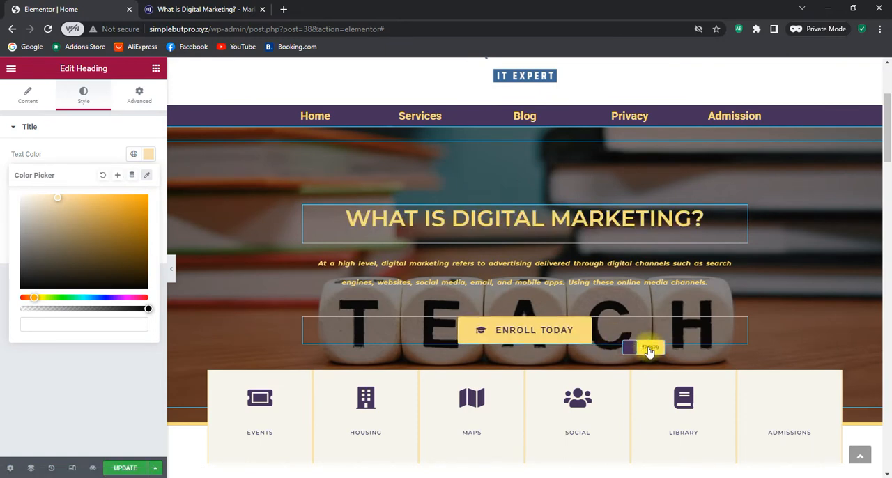
{"action": "left_click", "coordinate": [648, 349]}
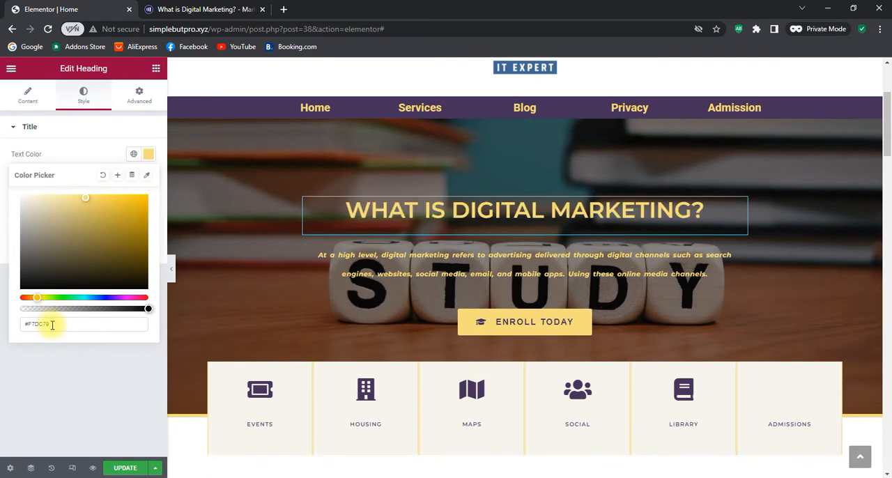
{"action": "left_click", "coordinate": [60, 362]}
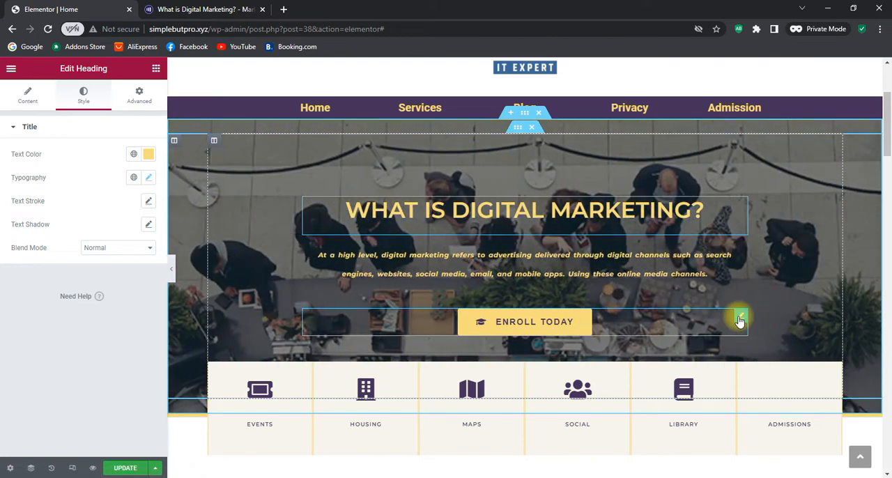
Change the hero button's text to "Enroll now"
{"action": "left_click", "coordinate": [740, 318]}
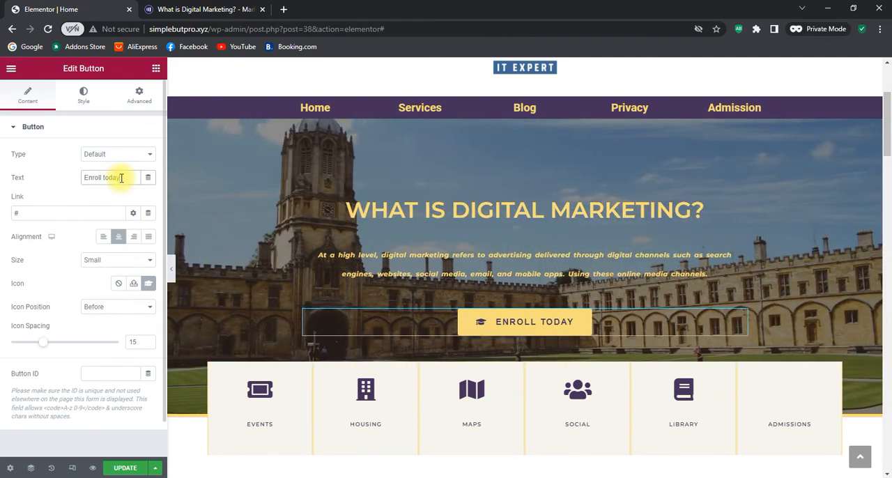
{"action": "key", "text": "BackSpace"}
{"action": "key", "text": "BackSpace"}
{"action": "key", "text": "BackSpace"}
{"action": "key", "text": "BackSpace"}
{"action": "key", "text": "BackSpace"}
{"action": "key", "text": "BackSpace"}
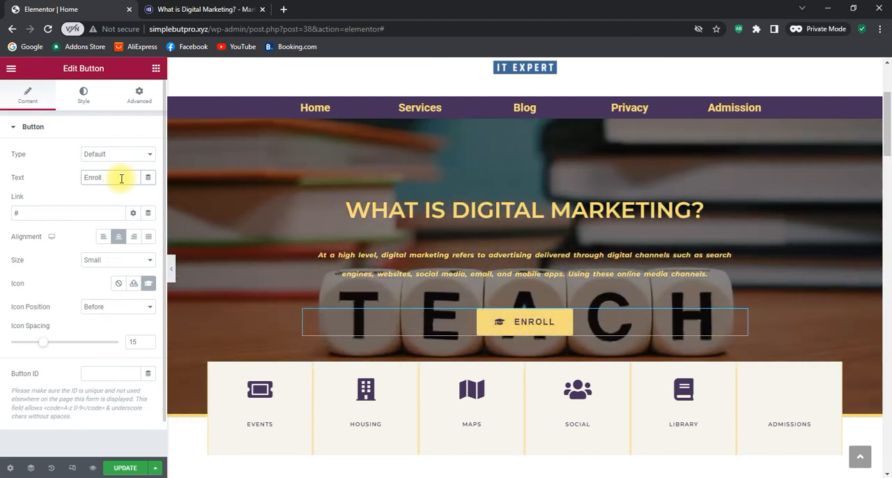
{"action": "type", "text": "now"}
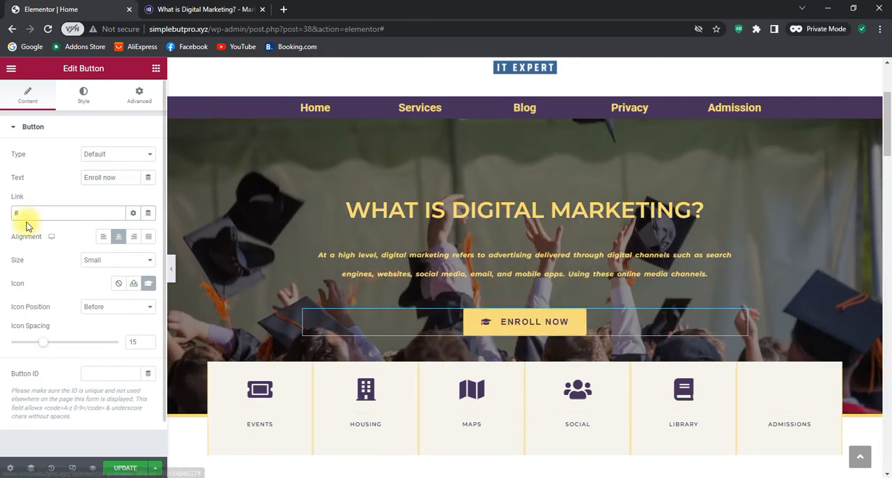
{"action": "left_click_drag", "start_coordinate": [32, 214], "coordinate": [2, 213]}
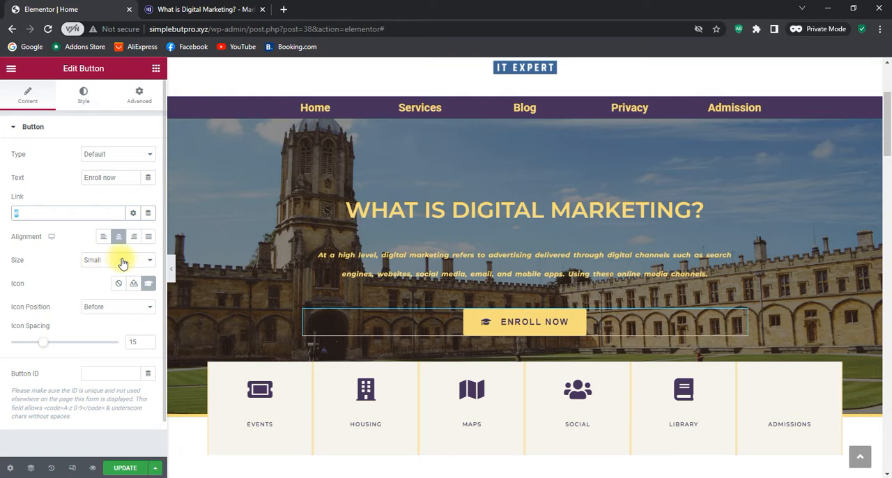
Compare the Medium and Large sizes on the hero's Enroll now button and settle on Medium
{"action": "left_click", "coordinate": [118, 260]}
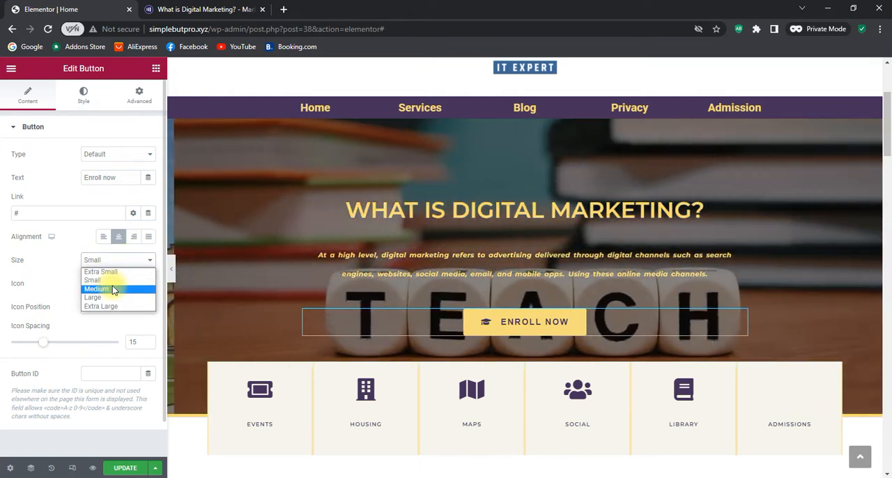
{"action": "left_click", "coordinate": [113, 289]}
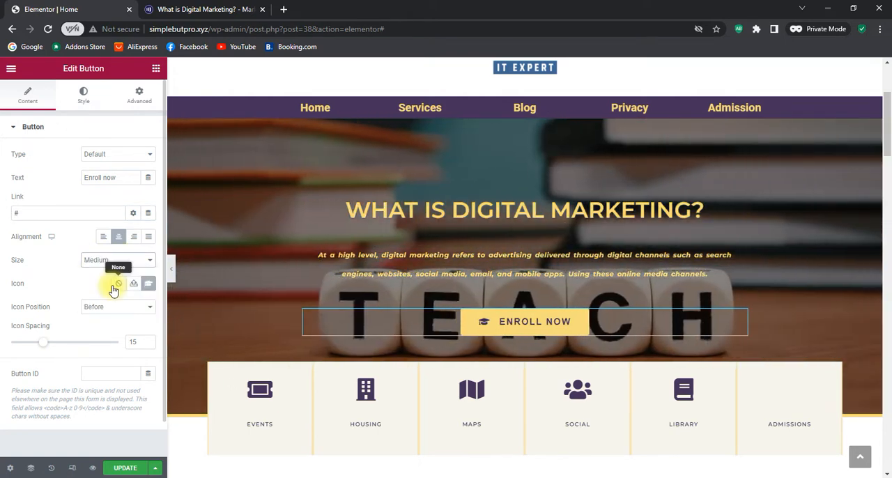
{"action": "left_click", "coordinate": [104, 260]}
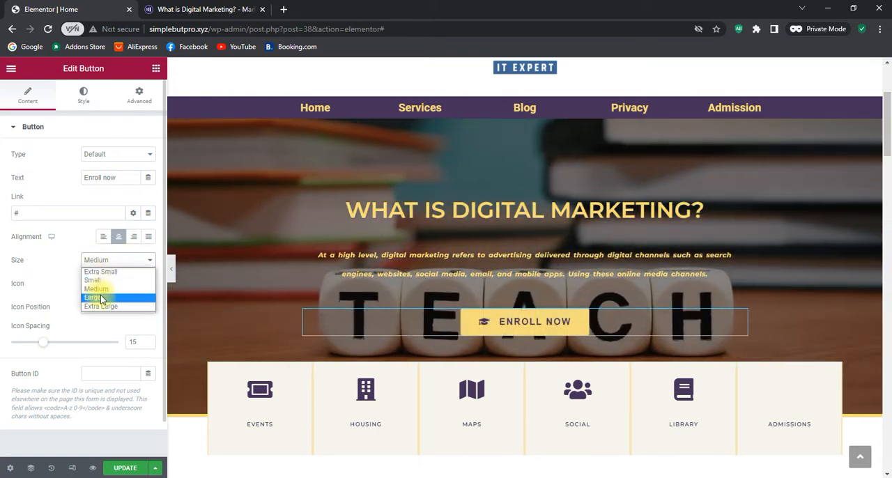
{"action": "left_click", "coordinate": [101, 297]}
{"action": "left_click", "coordinate": [104, 263]}
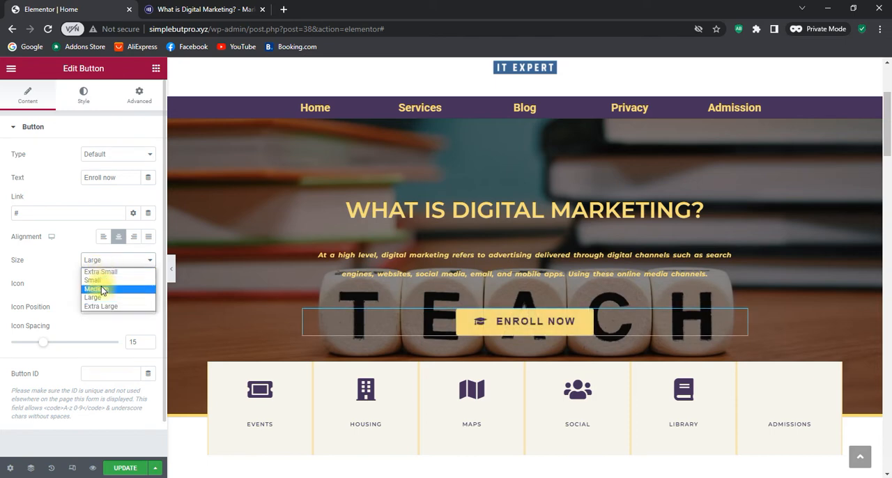
{"action": "left_click", "coordinate": [98, 289]}
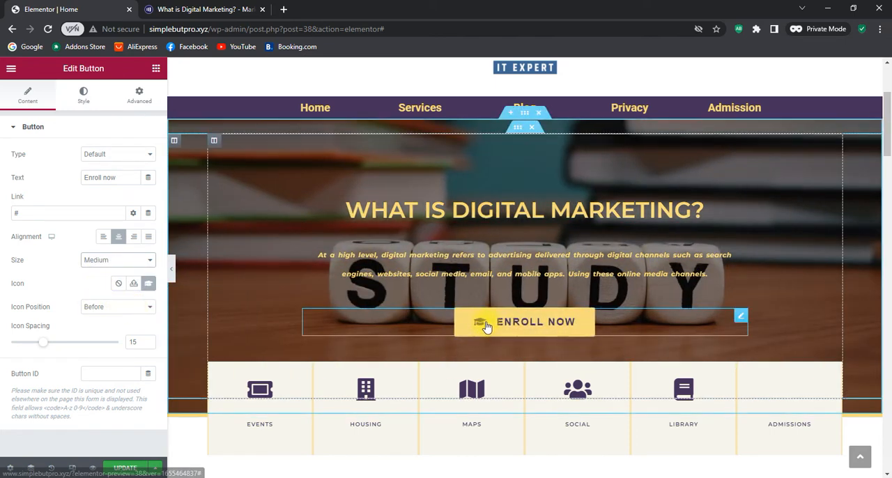
Compare the After and Before icon positions on the hero's Enroll now button and settle on Before
{"action": "left_click", "coordinate": [135, 308]}
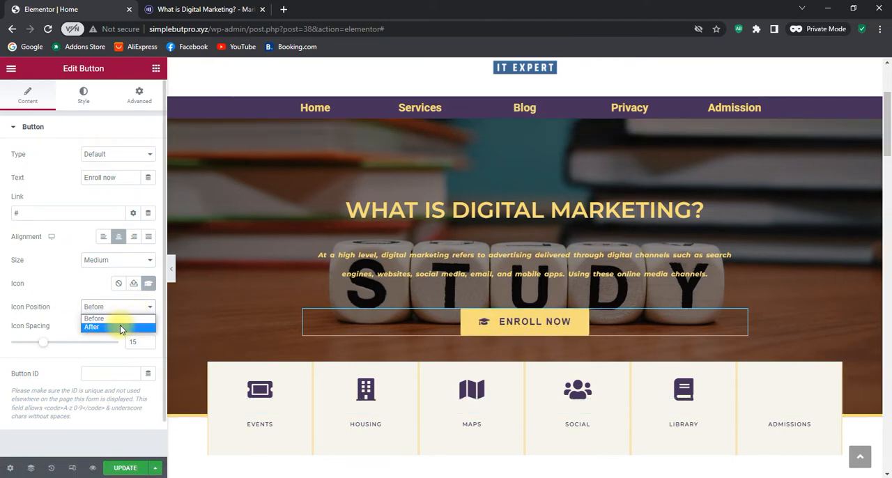
{"action": "left_click", "coordinate": [120, 326]}
{"action": "left_click", "coordinate": [125, 310]}
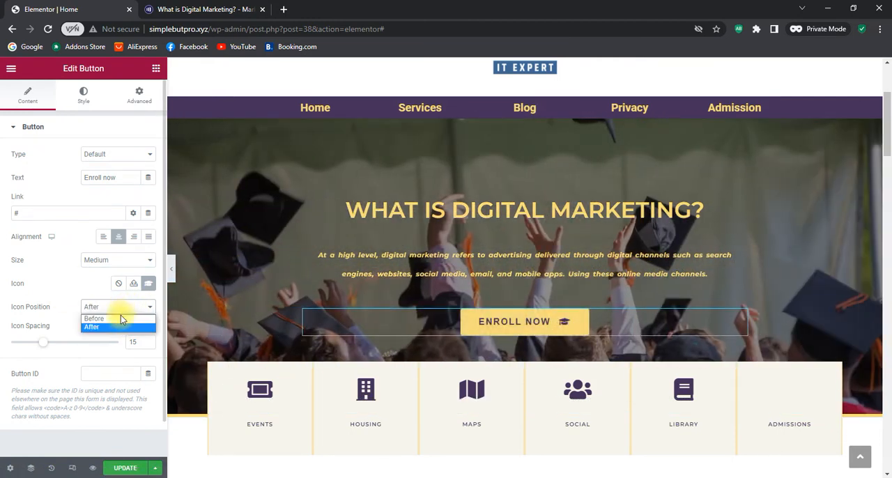
{"action": "left_click", "coordinate": [121, 315]}
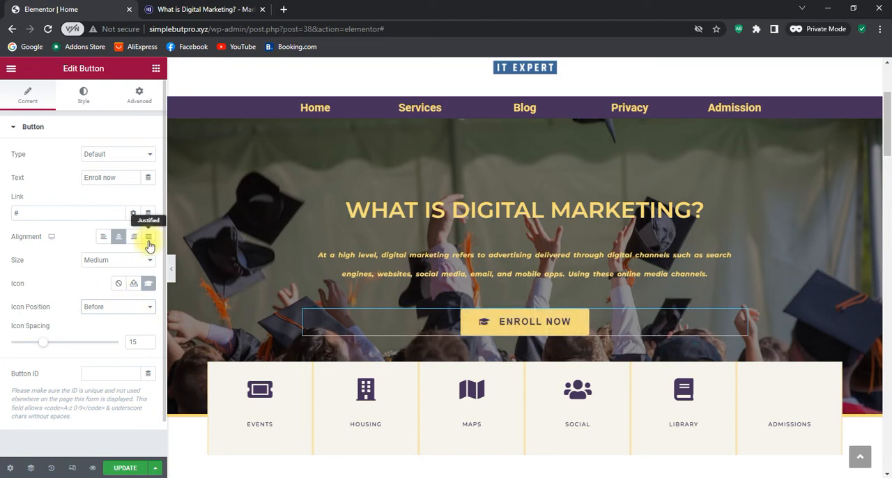
Browse the icon library for the Enroll now button without changing its icon, and view the button's style settings
{"action": "left_click", "coordinate": [148, 285]}
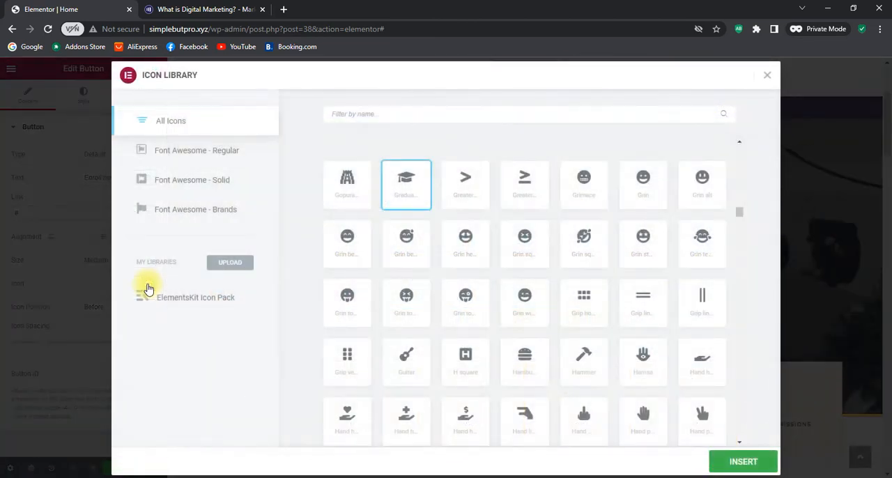
{"action": "scroll", "coordinate": [669, 234], "scroll_direction": "down", "scroll_amount": 15}
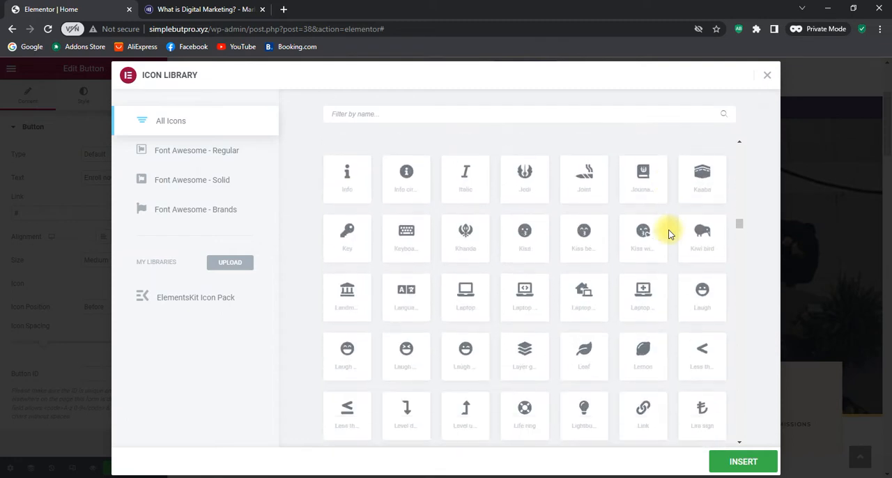
{"action": "scroll", "coordinate": [669, 234], "scroll_direction": "down", "scroll_amount": 1}
{"action": "scroll", "coordinate": [668, 237], "scroll_direction": "down", "scroll_amount": 3}
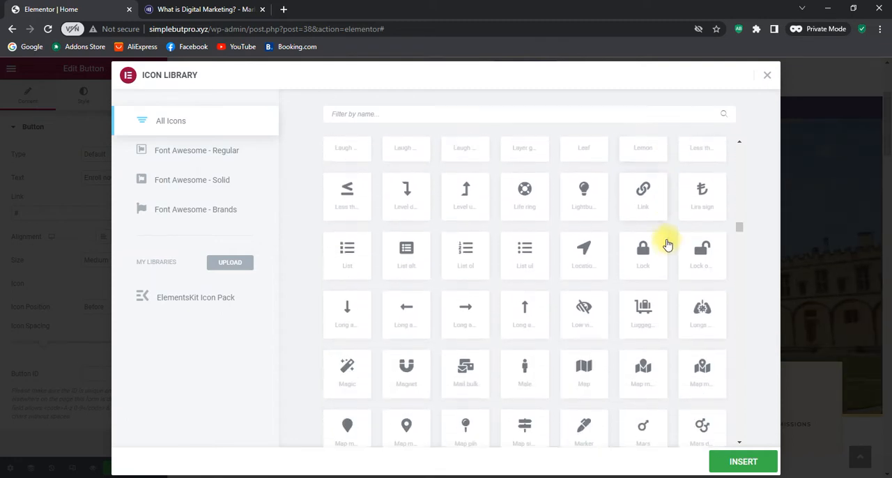
{"action": "scroll", "coordinate": [666, 243], "scroll_direction": "down", "scroll_amount": 3}
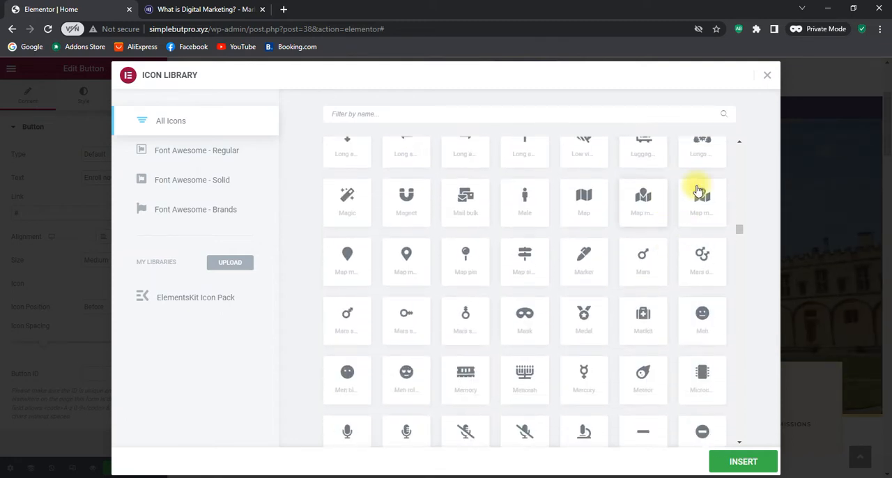
{"action": "left_click", "coordinate": [766, 78]}
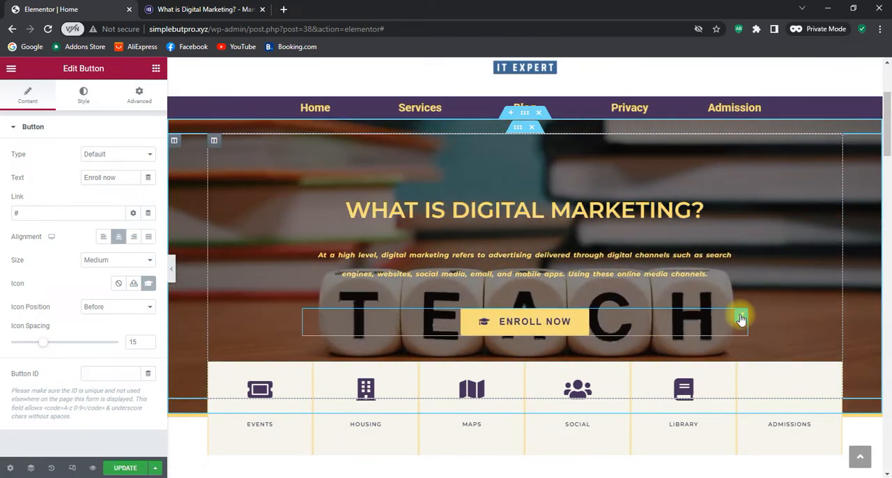
{"action": "left_click", "coordinate": [81, 97]}
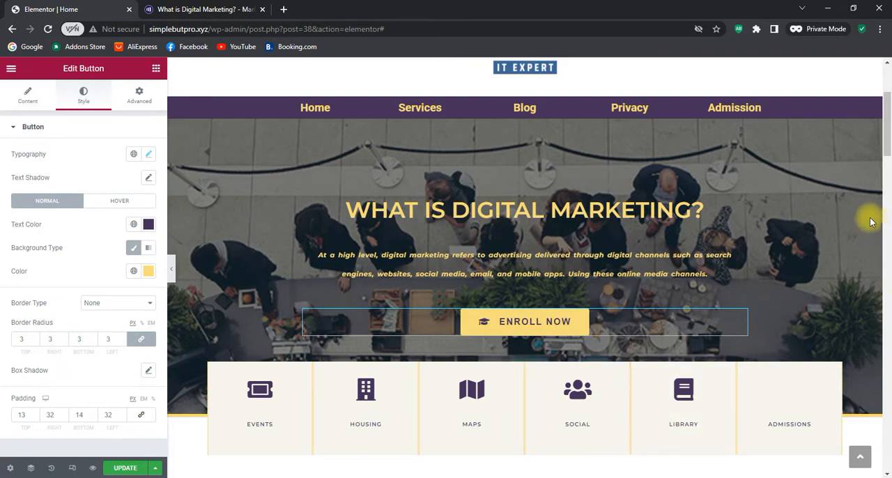
Change the title of the Events icon box below the hero to "Courses" and check its link setting
{"action": "scroll", "coordinate": [864, 216], "scroll_direction": "down", "scroll_amount": 2}
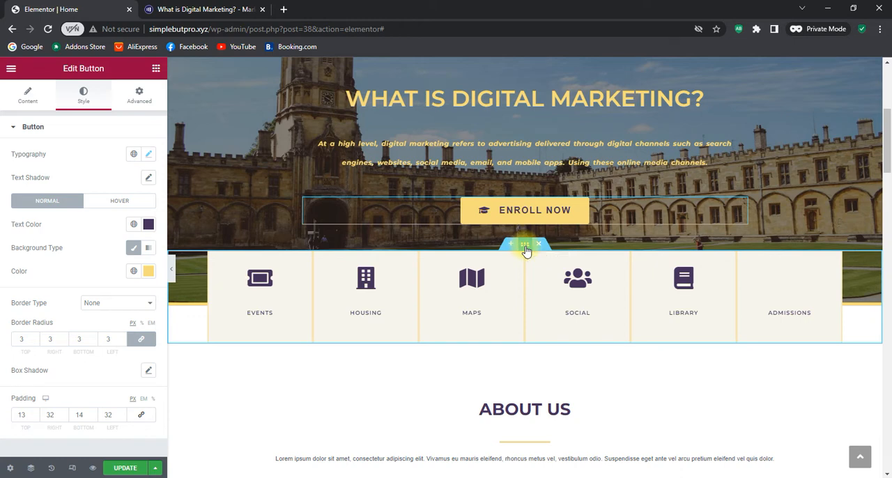
{"action": "left_click", "coordinate": [526, 249]}
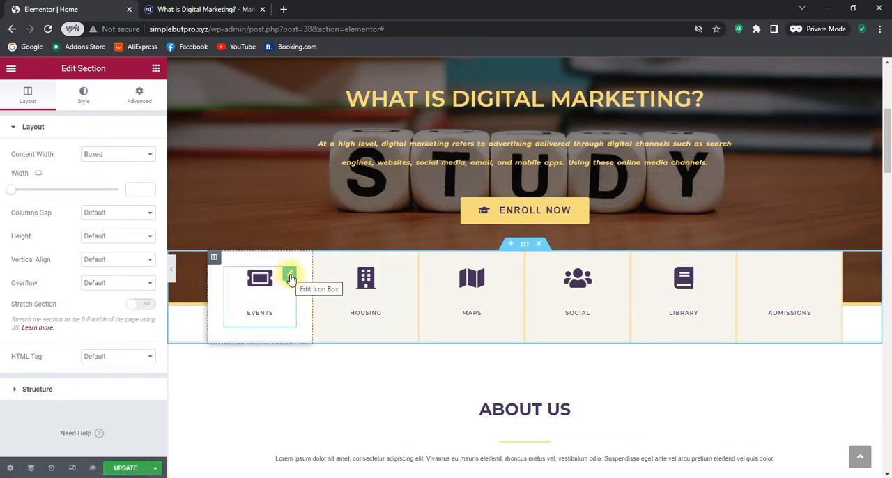
{"action": "left_click", "coordinate": [290, 278]}
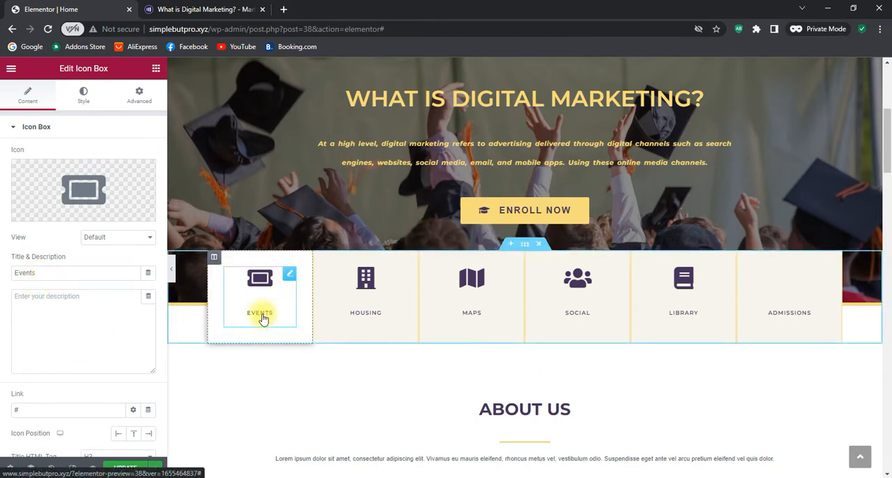
{"action": "left_click_drag", "start_coordinate": [57, 275], "coordinate": [2, 276]}
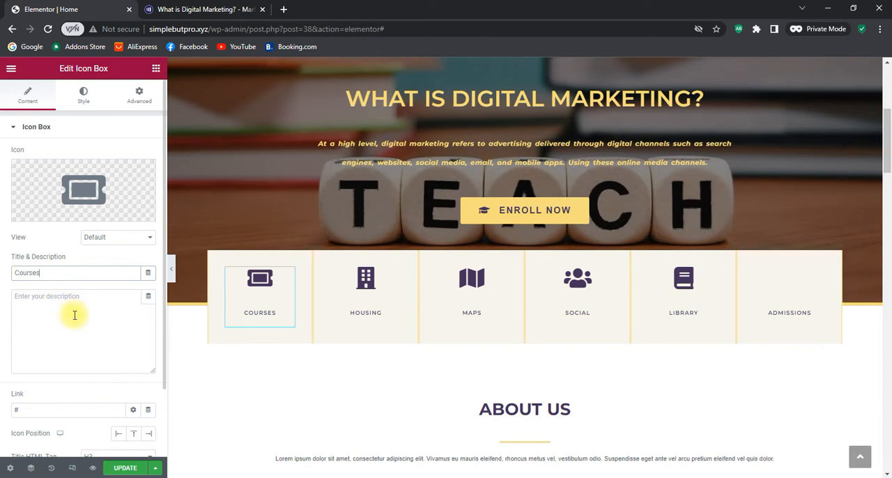
{"action": "scroll", "coordinate": [74, 315], "scroll_direction": "down", "scroll_amount": 3}
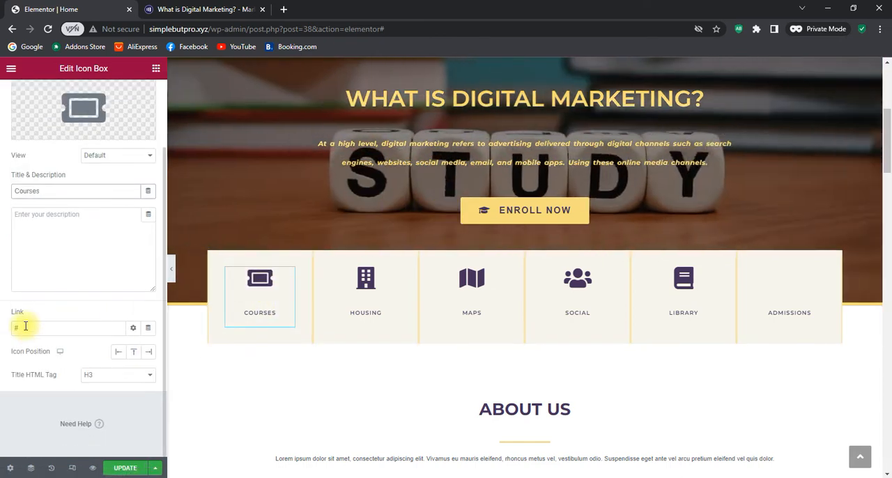
{"action": "scroll", "coordinate": [26, 326], "scroll_direction": "up", "scroll_amount": 2}
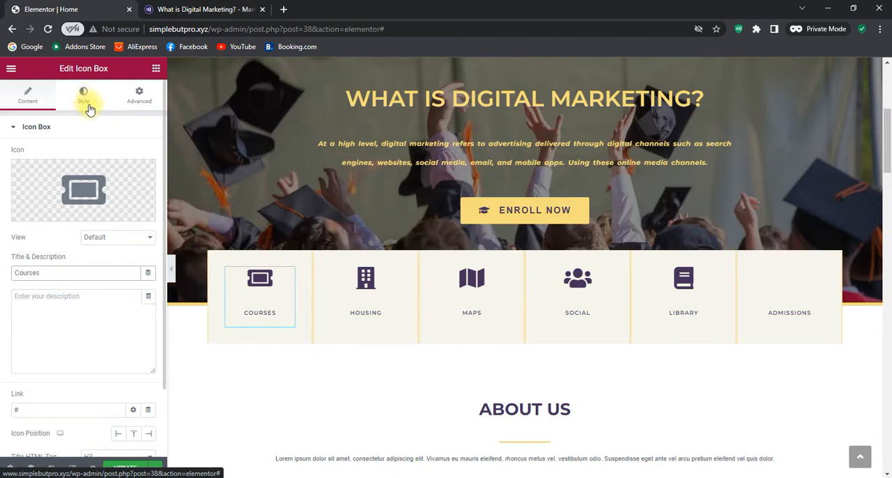
Set the icon size of the Courses icon box to 65
{"action": "left_click", "coordinate": [79, 100]}
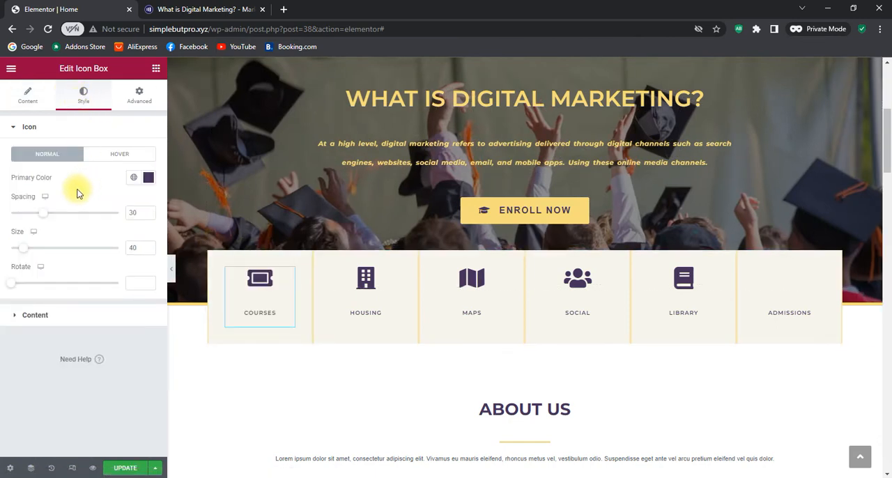
{"action": "triple_click", "coordinate": [149, 246]}
{"action": "triple_click", "coordinate": [149, 246]}
{"action": "triple_click", "coordinate": [150, 246]}
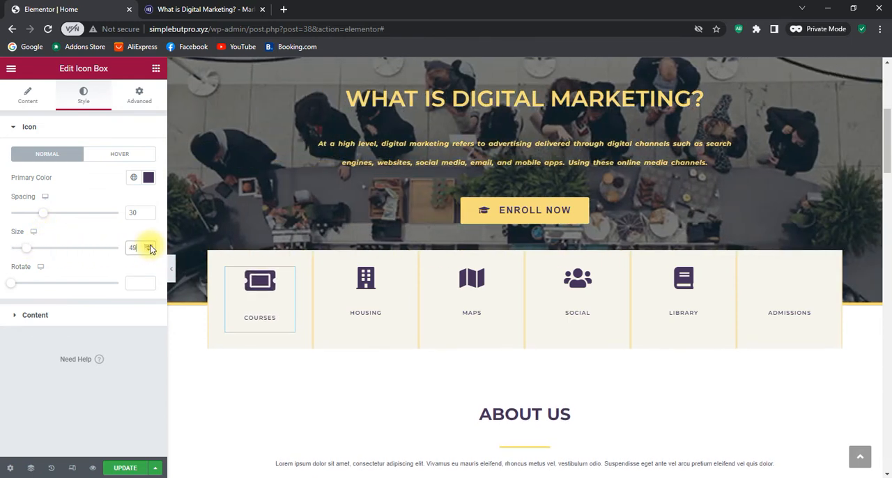
{"action": "left_click", "coordinate": [150, 246]}
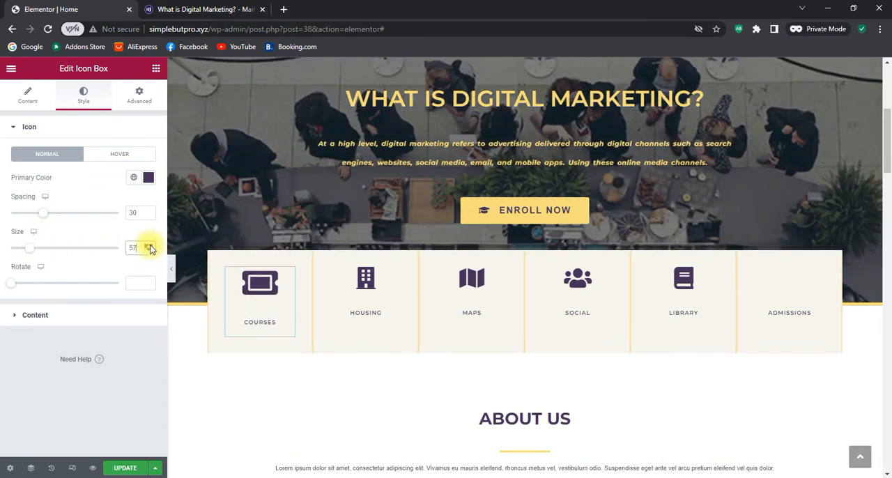
{"action": "left_click", "coordinate": [150, 246]}
{"action": "left_click", "coordinate": [150, 251]}
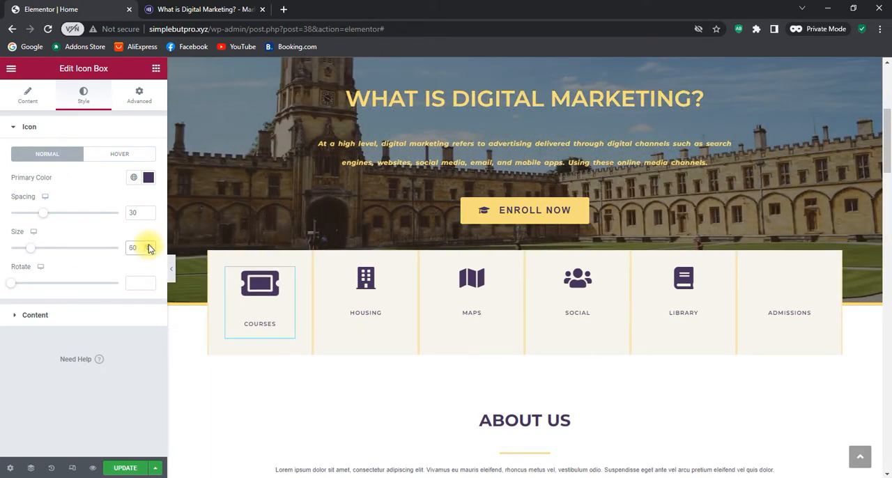
{"action": "left_click", "coordinate": [149, 244]}
{"action": "left_click", "coordinate": [149, 244]}
{"action": "left_click", "coordinate": [149, 244]}
{"action": "left_click", "coordinate": [149, 244]}
{"action": "left_click", "coordinate": [149, 245]}
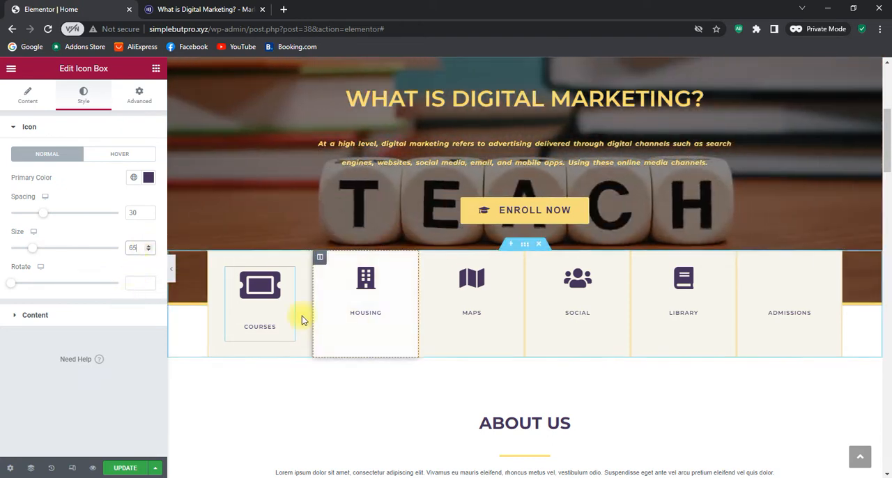
Set the font weight of the Courses icon box's title to Bold
{"action": "left_click", "coordinate": [24, 127]}
{"action": "left_click", "coordinate": [30, 154]}
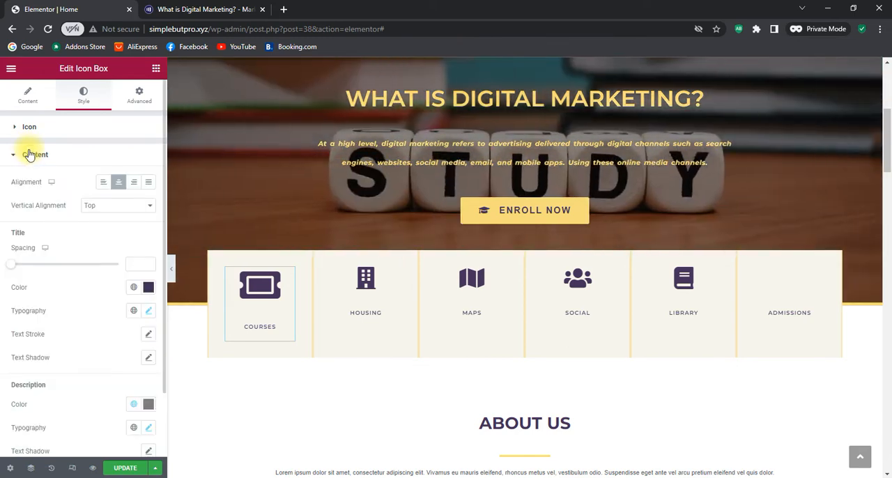
{"action": "left_click", "coordinate": [149, 313]}
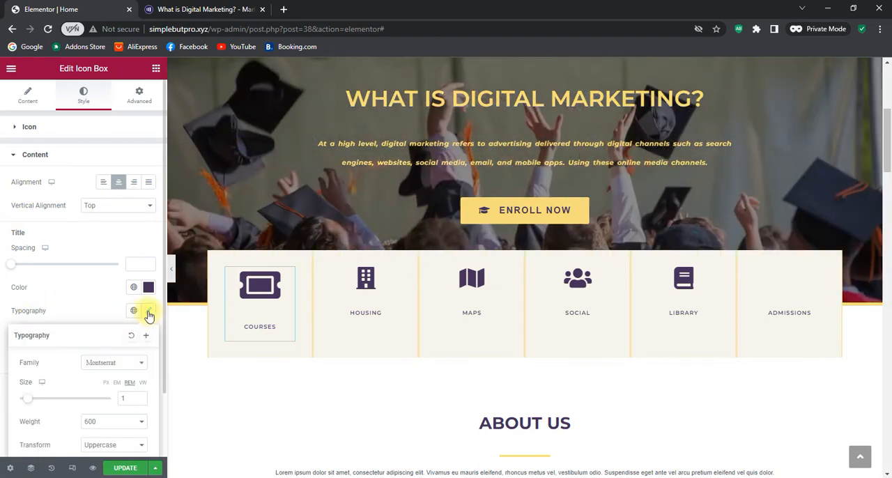
{"action": "scroll", "coordinate": [127, 361], "scroll_direction": "down", "scroll_amount": 2}
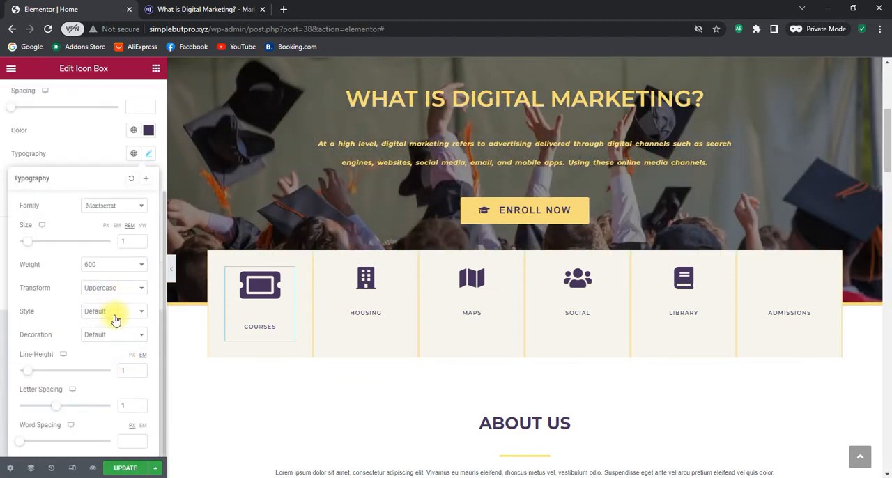
{"action": "left_click", "coordinate": [121, 272]}
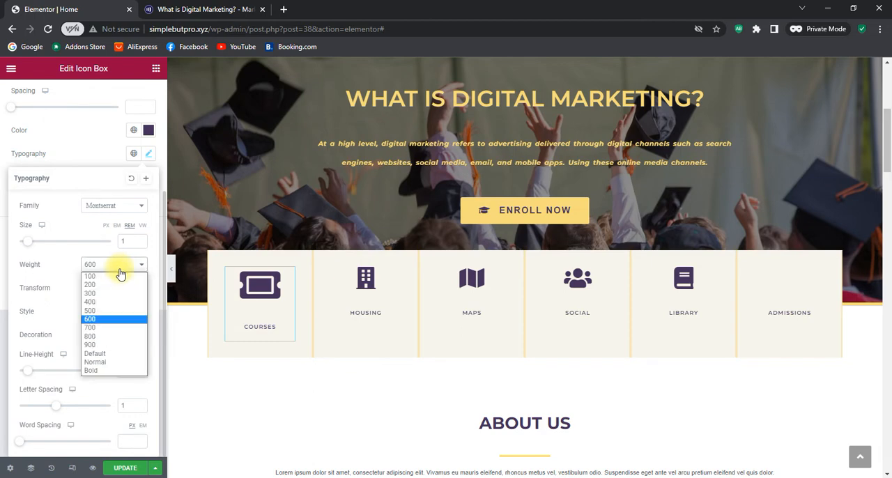
{"action": "left_click", "coordinate": [108, 370]}
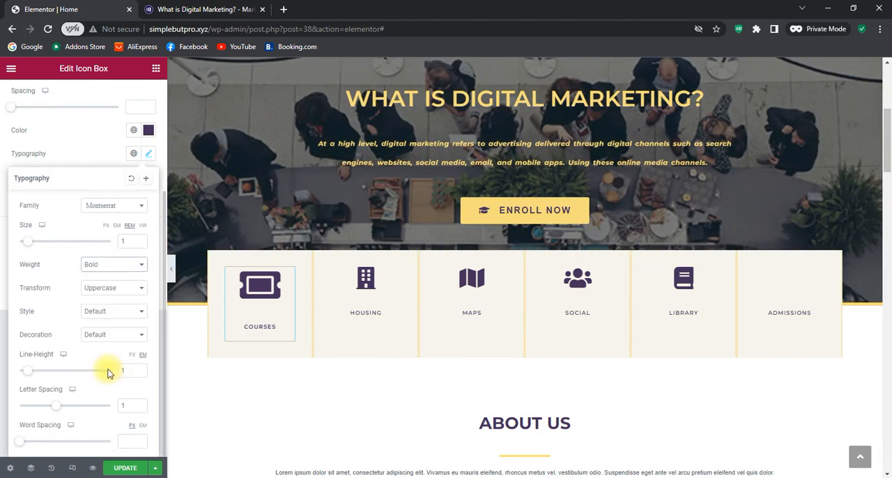
Set the font size of the Courses icon box's title to 1.5 rem
{"action": "left_click", "coordinate": [141, 241]}
{"action": "left_click", "coordinate": [141, 240]}
{"action": "left_click", "coordinate": [141, 240]}
{"action": "left_click", "coordinate": [142, 240]}
{"action": "left_click", "coordinate": [142, 240]}
{"action": "left_click", "coordinate": [142, 240]}
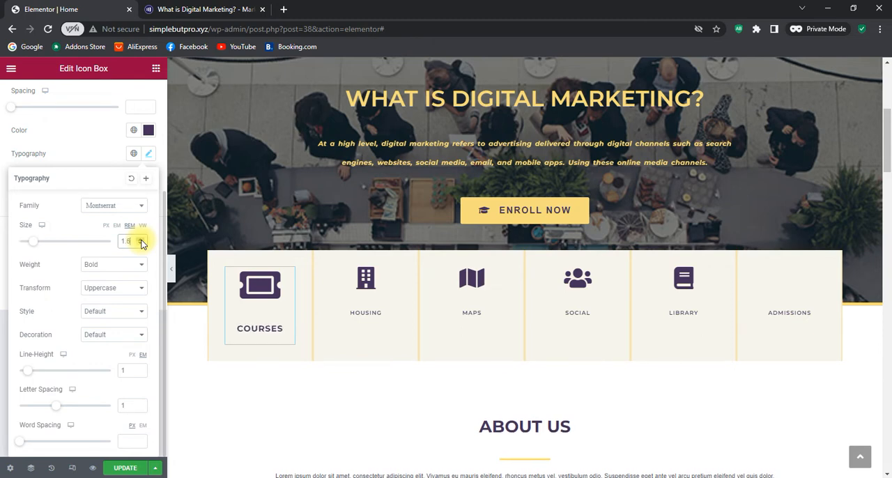
{"action": "left_click", "coordinate": [141, 240]}
{"action": "left_click", "coordinate": [142, 241]}
{"action": "left_click", "coordinate": [141, 240]}
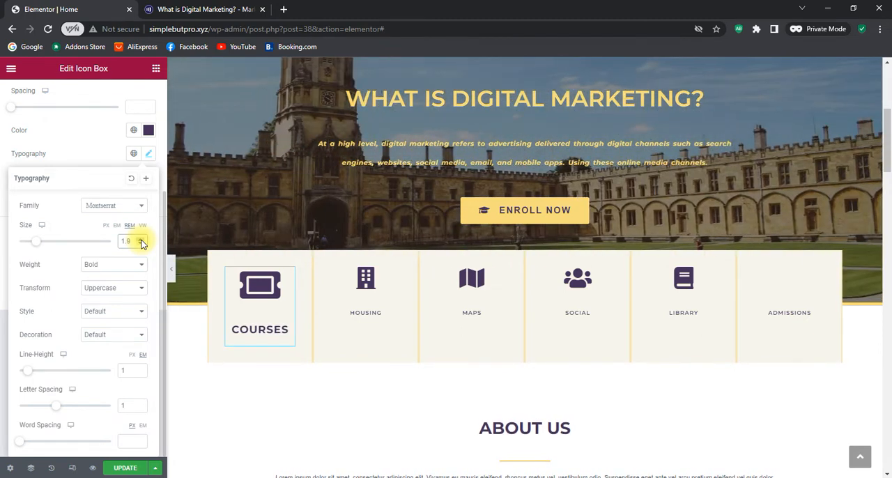
{"action": "left_click", "coordinate": [142, 244]}
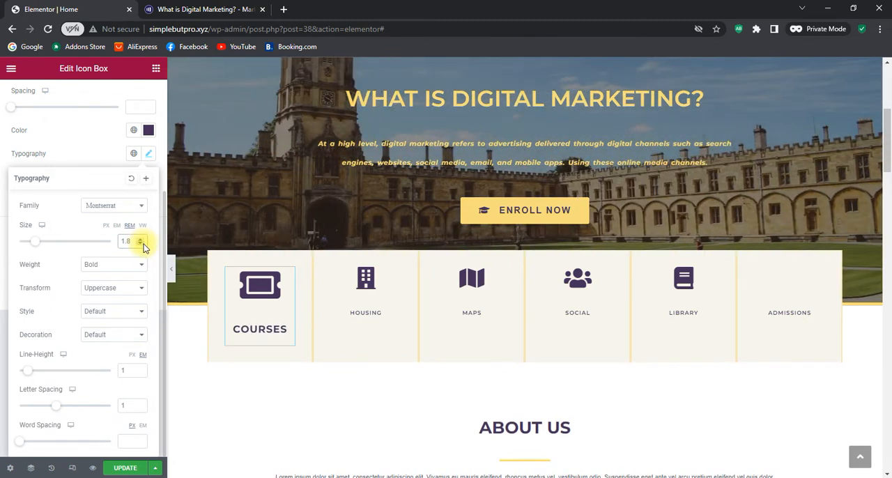
{"action": "left_click", "coordinate": [142, 243]}
{"action": "left_click", "coordinate": [141, 243]}
{"action": "left_click", "coordinate": [142, 243]}
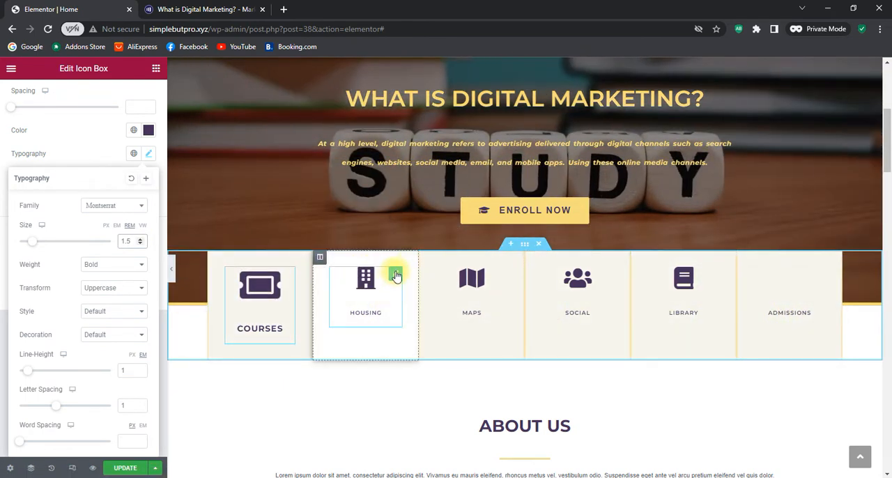
Set the icon size of the Housing icon box to 65
{"action": "left_click", "coordinate": [396, 276]}
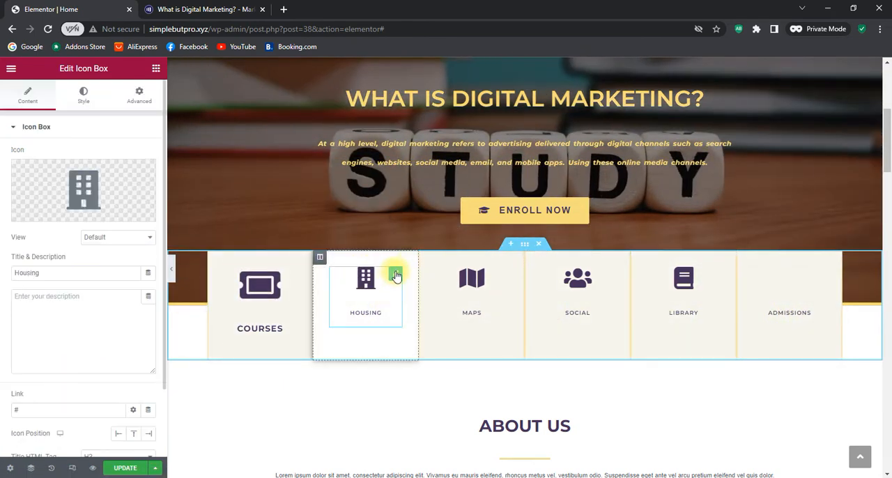
{"action": "left_click", "coordinate": [84, 98]}
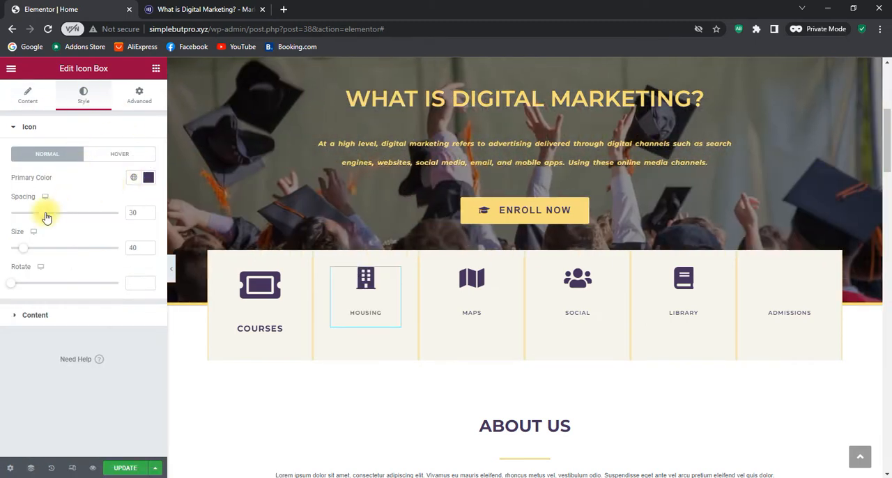
{"action": "left_click", "coordinate": [149, 245]}
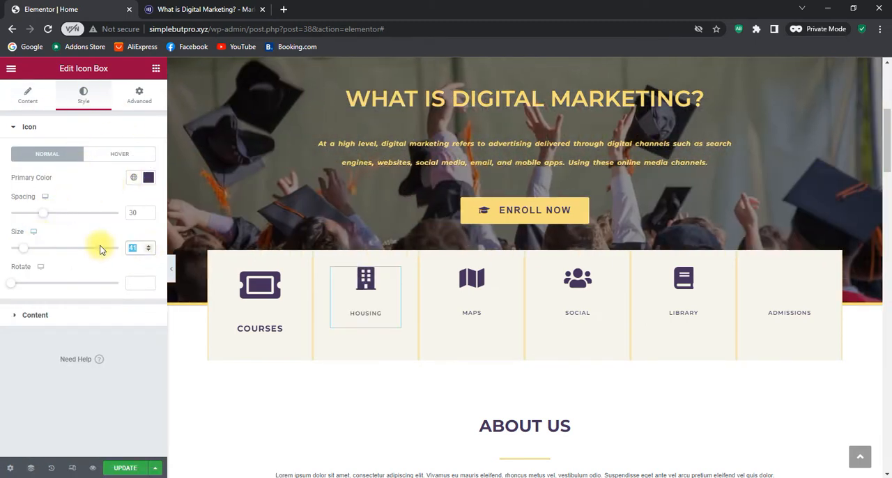
{"action": "type", "text": "60"}
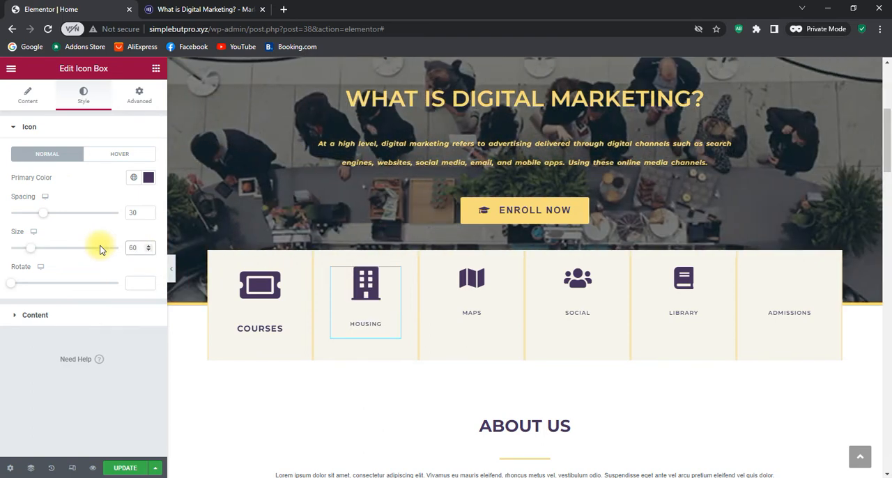
{"action": "key", "text": "BackSpace"}
{"action": "type", "text": "5"}
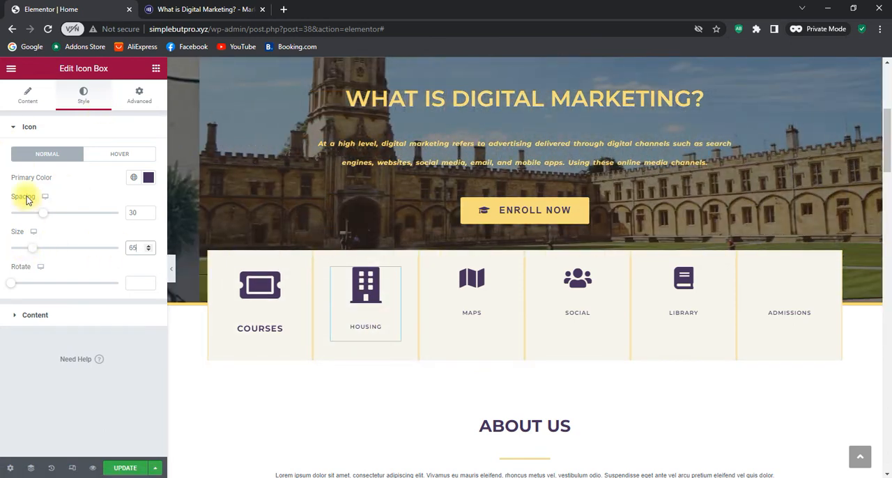
Set the font weight of the Housing icon box's title to Bold
{"action": "left_click", "coordinate": [28, 327]}
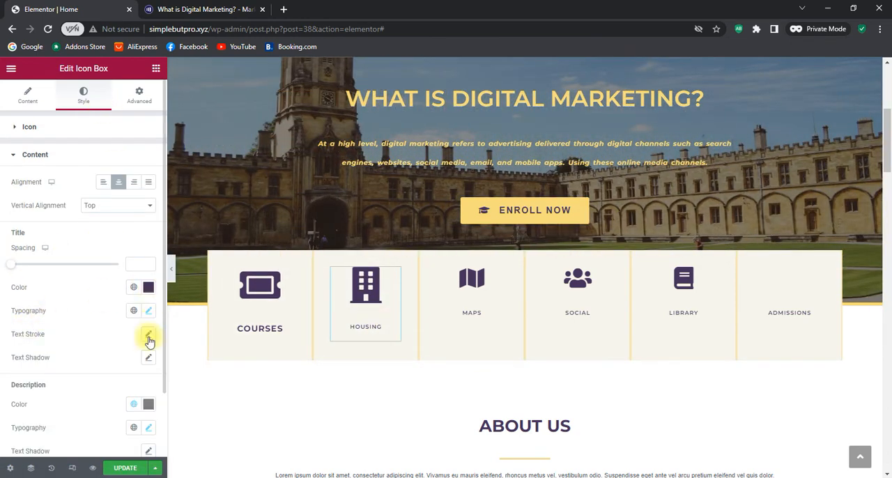
{"action": "scroll", "coordinate": [146, 308], "scroll_direction": "down", "scroll_amount": 1}
{"action": "left_click", "coordinate": [151, 256]}
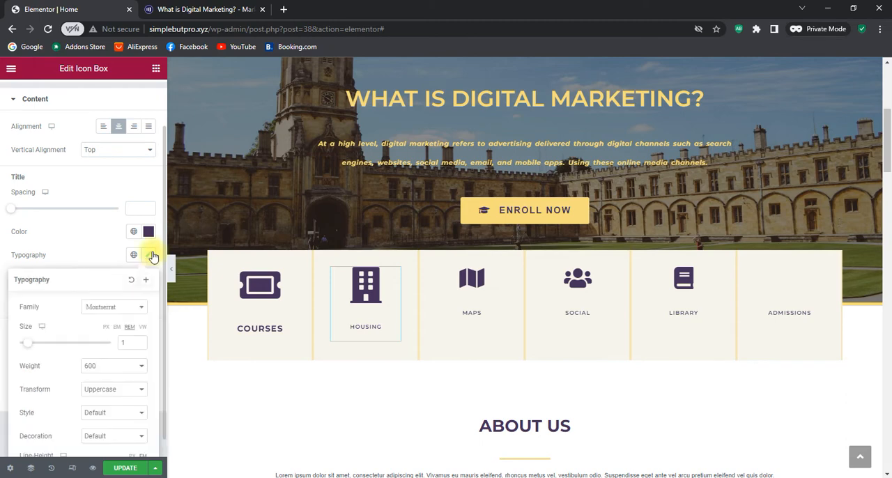
{"action": "scroll", "coordinate": [129, 362], "scroll_direction": "down", "scroll_amount": 2}
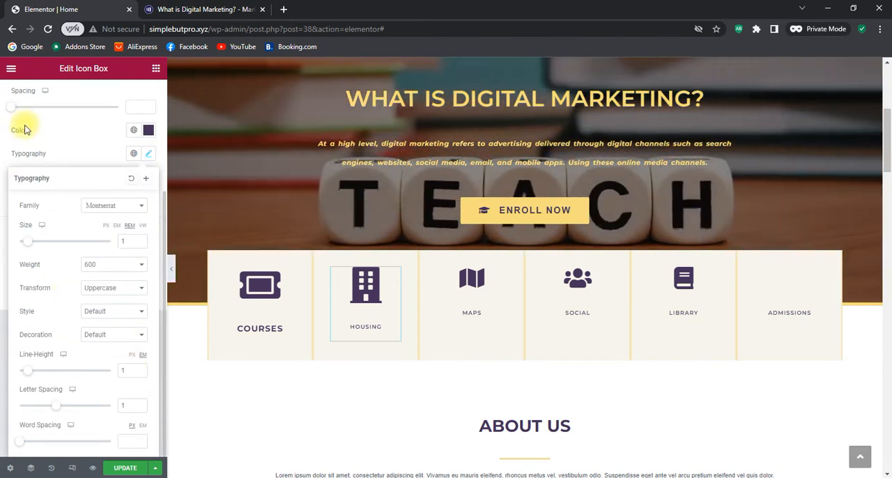
{"action": "left_click_drag", "start_coordinate": [7, 155], "coordinate": [51, 155]}
{"action": "left_click", "coordinate": [149, 155]}
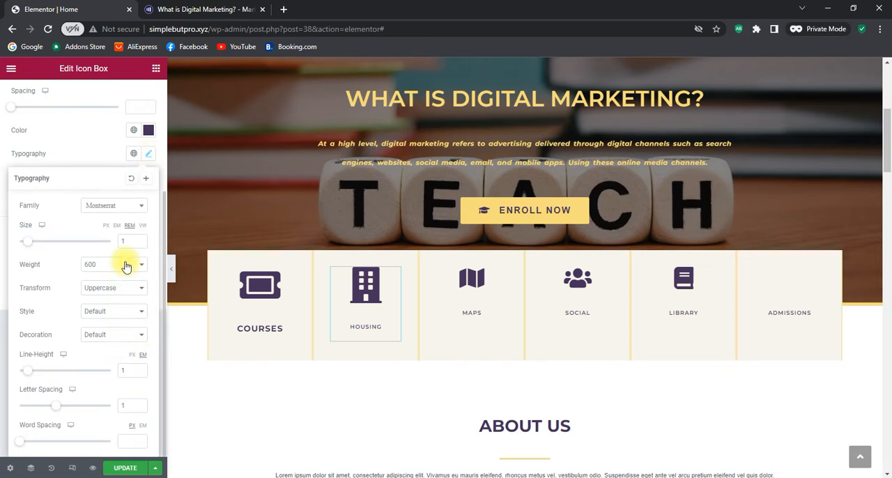
{"action": "left_click", "coordinate": [123, 264]}
{"action": "left_click", "coordinate": [120, 371]}
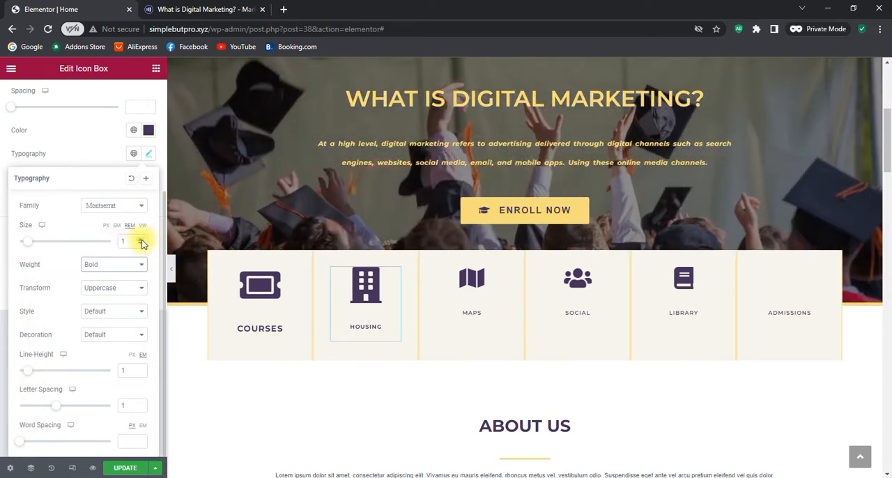
Set the font size of the Housing icon box's title to 1.5 rem
{"action": "left_click", "coordinate": [142, 240]}
{"action": "left_click", "coordinate": [141, 239]}
{"action": "left_click", "coordinate": [141, 240]}
{"action": "left_click", "coordinate": [141, 240]}
{"action": "left_click", "coordinate": [141, 239]}
{"action": "left_click", "coordinate": [142, 240]}
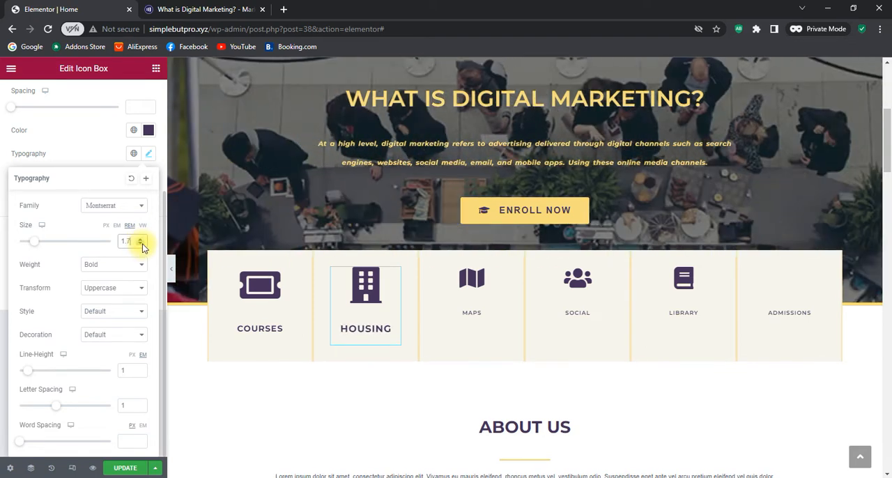
{"action": "left_click", "coordinate": [141, 244]}
{"action": "left_click", "coordinate": [142, 244]}
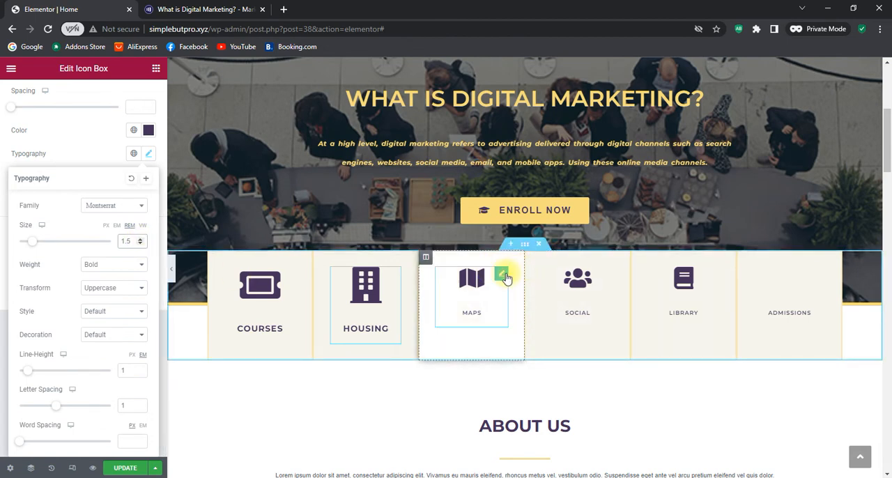
Open the style settings of the Maps icon box
{"action": "left_click", "coordinate": [505, 276]}
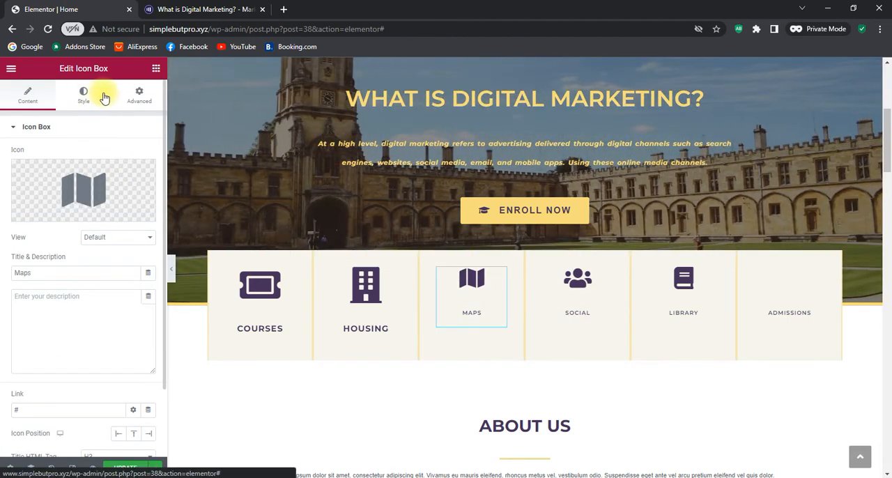
{"action": "left_click", "coordinate": [103, 97]}
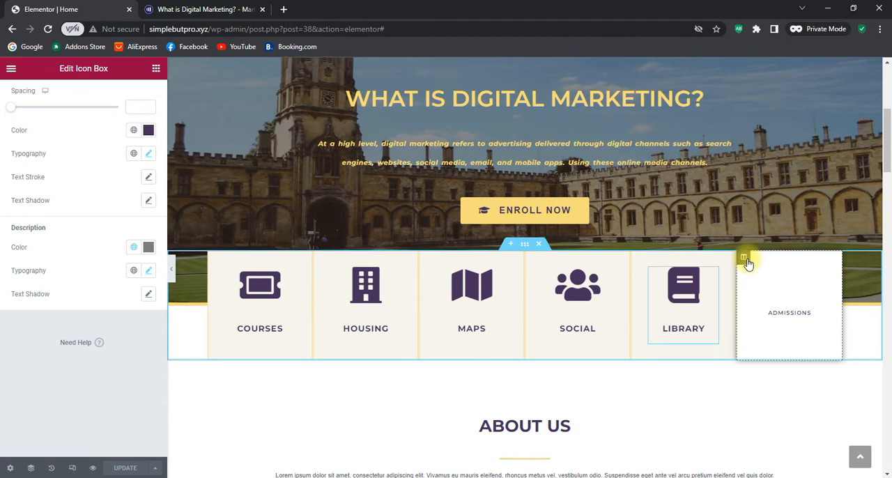
Delete the Admissions column from the icon box row below the hero
{"action": "right_click", "coordinate": [747, 261]}
{"action": "left_click", "coordinate": [795, 421]}
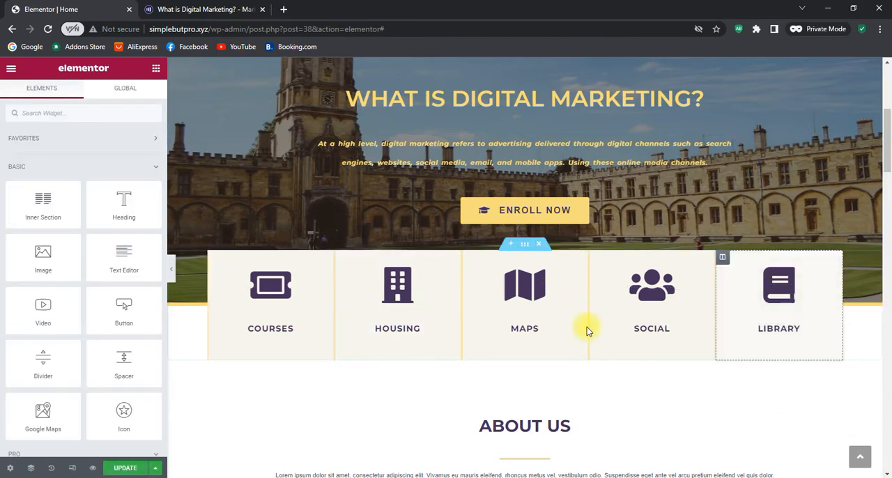
{"action": "scroll", "coordinate": [586, 331], "scroll_direction": "up", "scroll_amount": 2}
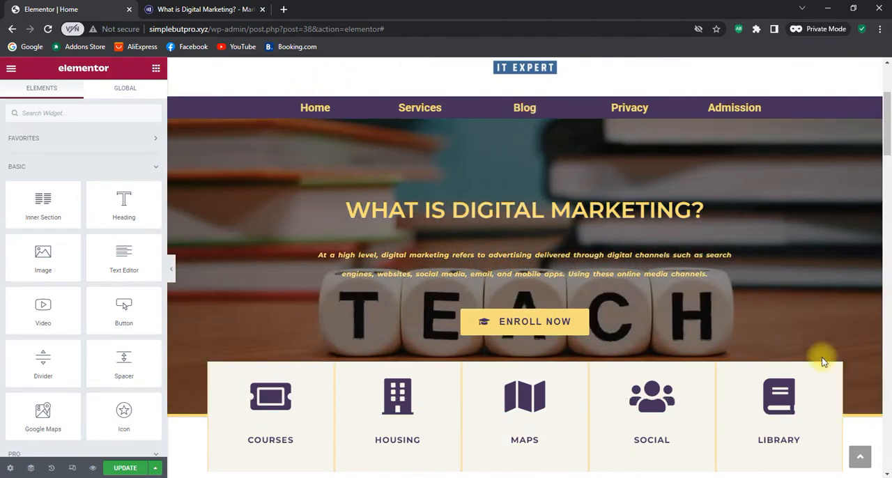
{"action": "scroll", "coordinate": [881, 300], "scroll_direction": "down", "scroll_amount": 2}
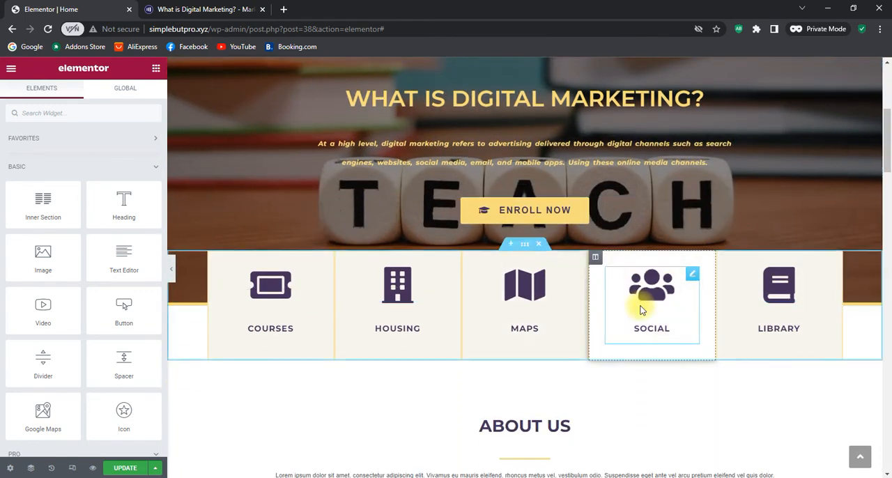
Clear the placeholder paragraph under the About Us heading
{"action": "scroll", "coordinate": [610, 279], "scroll_direction": "down", "scroll_amount": 5}
{"action": "scroll", "coordinate": [581, 267], "scroll_direction": "up", "scroll_amount": 2}
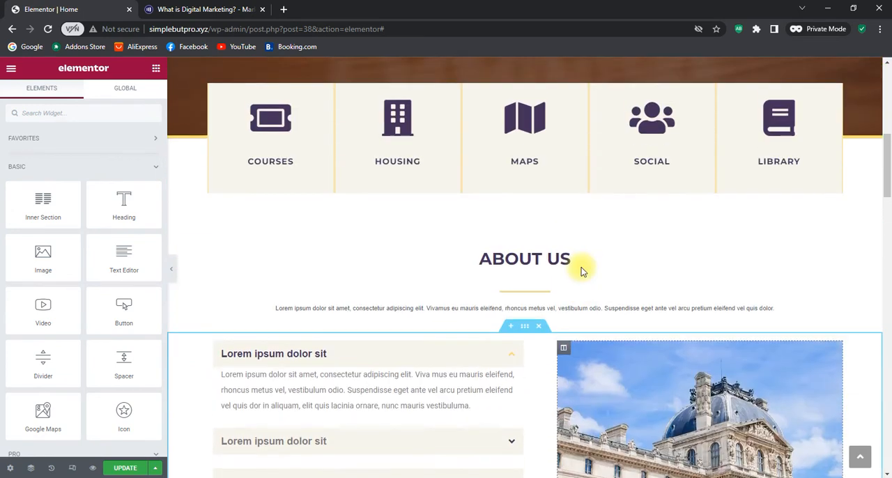
{"action": "scroll", "coordinate": [583, 272], "scroll_direction": "up", "scroll_amount": 1}
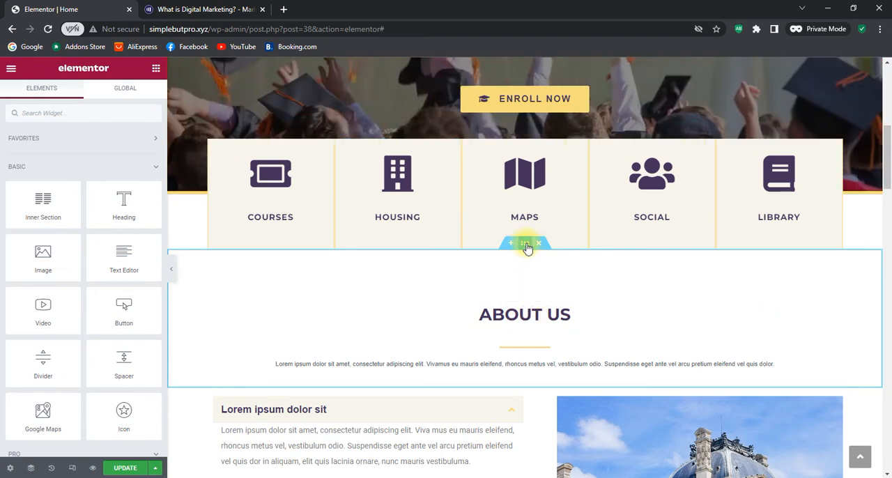
{"action": "left_click", "coordinate": [525, 243]}
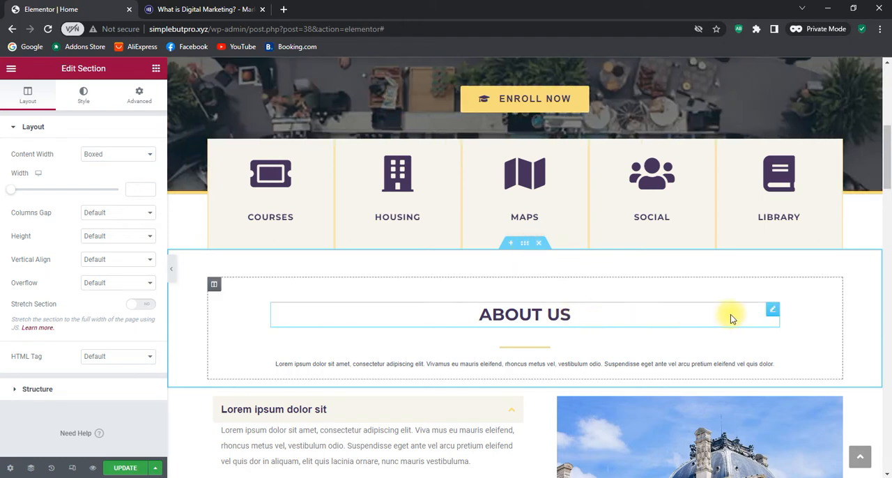
{"action": "left_click", "coordinate": [773, 311]}
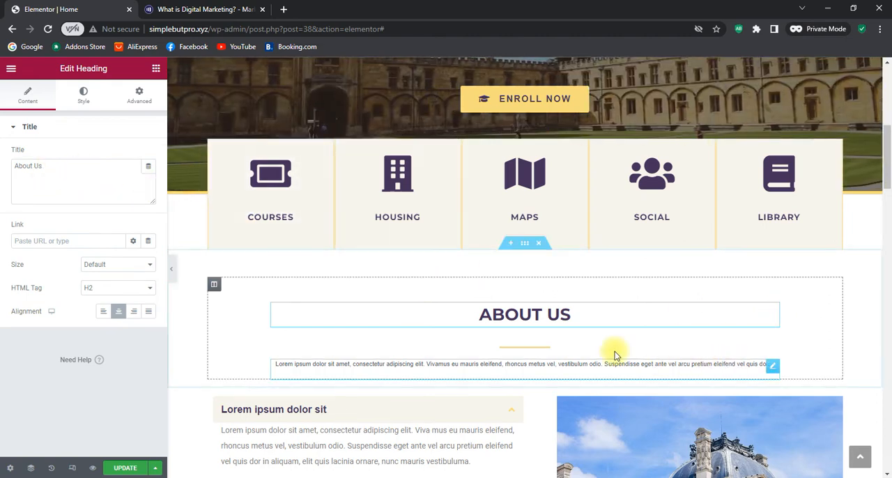
{"action": "left_click", "coordinate": [773, 365]}
{"action": "left_click_drag", "start_coordinate": [74, 305], "coordinate": [5, 219]}
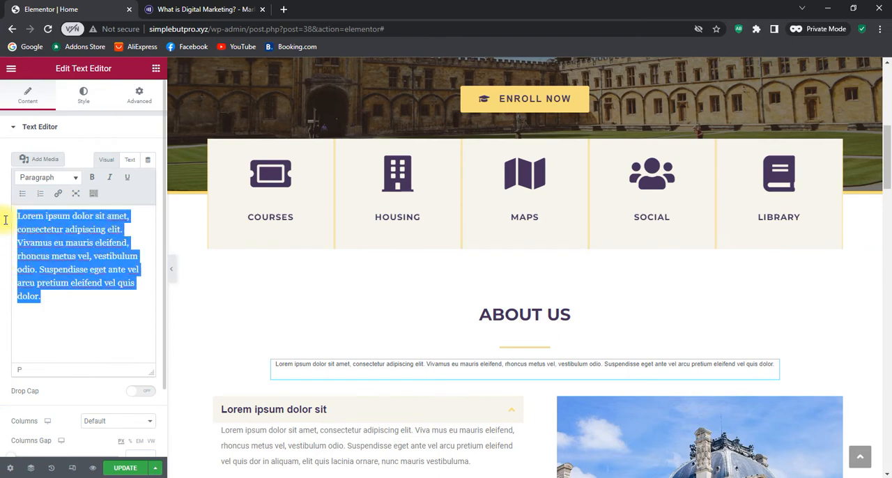
{"action": "key", "text": "Delete"}
Copy the marketo.com passage from "While modern day digital marketing" to "through engagement marketing." into the empty About Us paragraph
{"action": "left_click", "coordinate": [225, 9]}
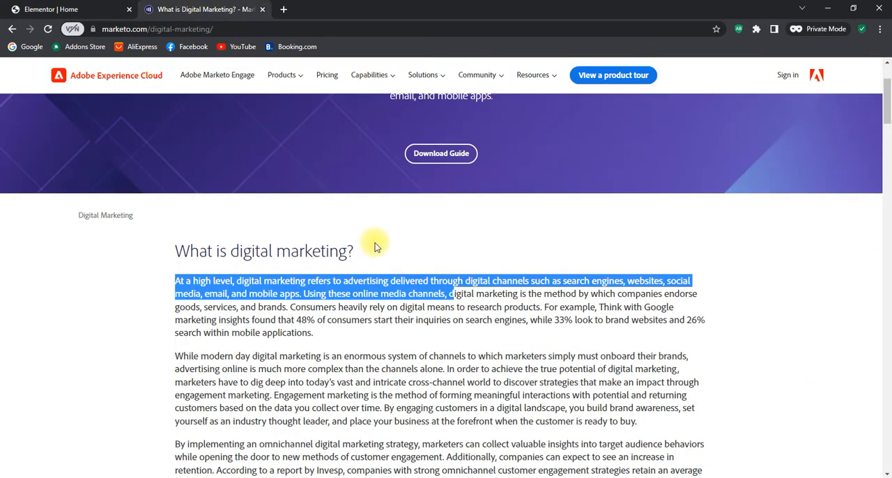
{"action": "scroll", "coordinate": [372, 243], "scroll_direction": "down", "scroll_amount": 3}
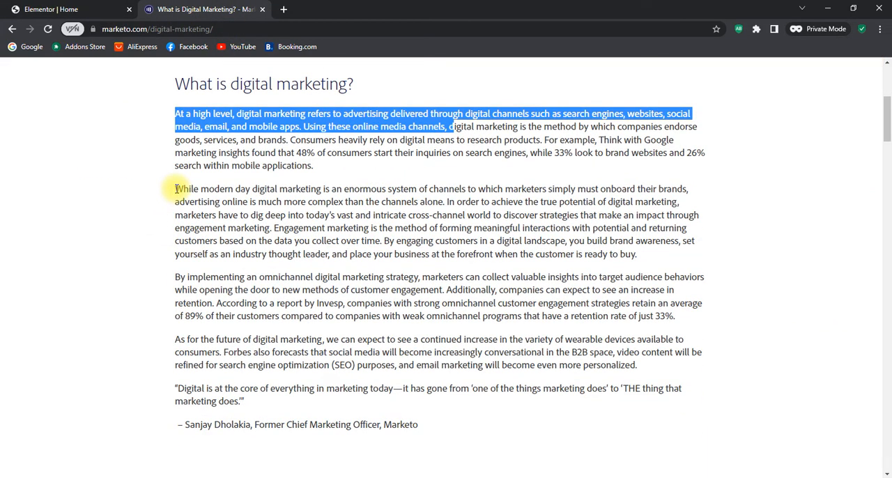
{"action": "left_click_drag", "start_coordinate": [175, 188], "coordinate": [272, 228]}
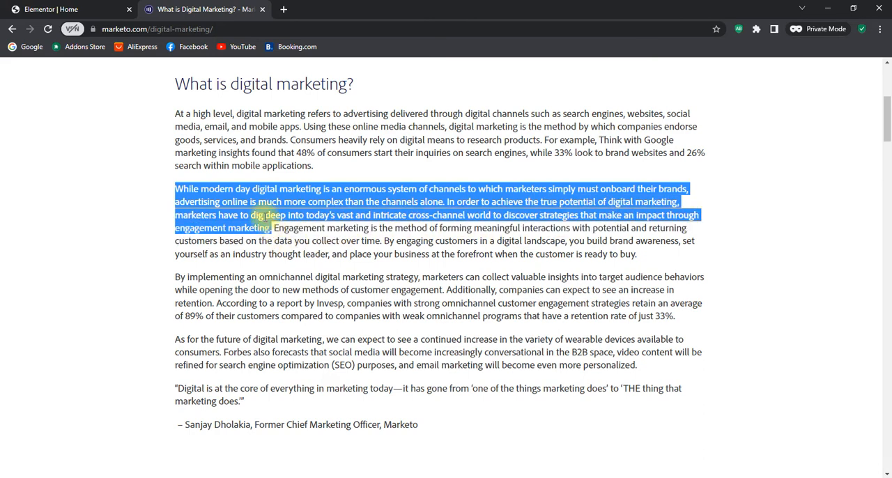
{"action": "right_click", "coordinate": [266, 217]}
{"action": "left_click", "coordinate": [275, 229]}
{"action": "left_click", "coordinate": [45, 9]}
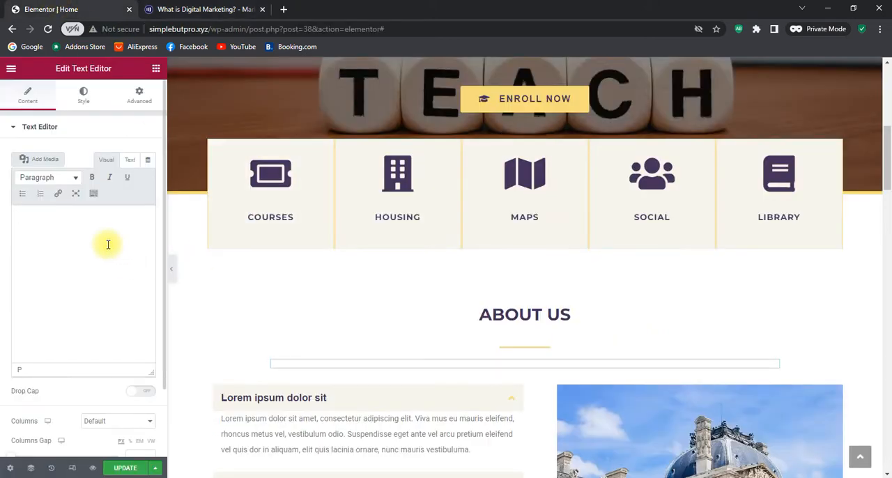
{"action": "key", "text": "ctrl+v"}
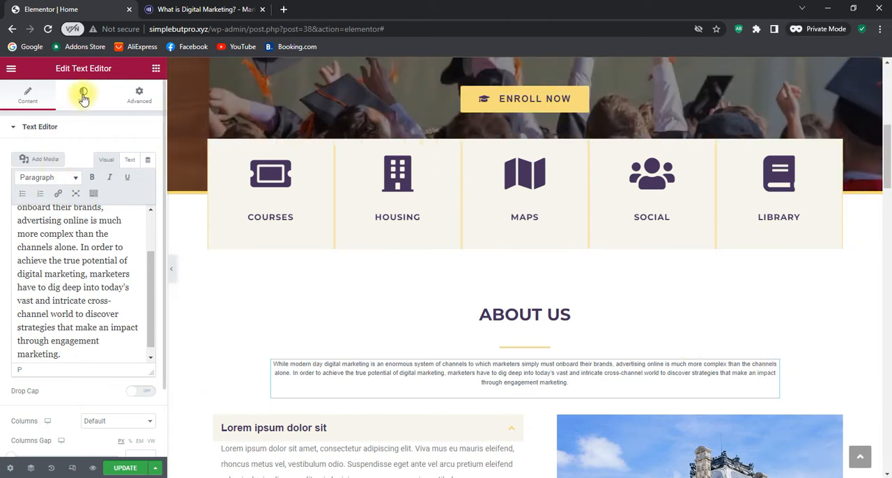
Set the font family of the About Us paragraph to Montserrat
{"action": "left_click", "coordinate": [84, 96]}
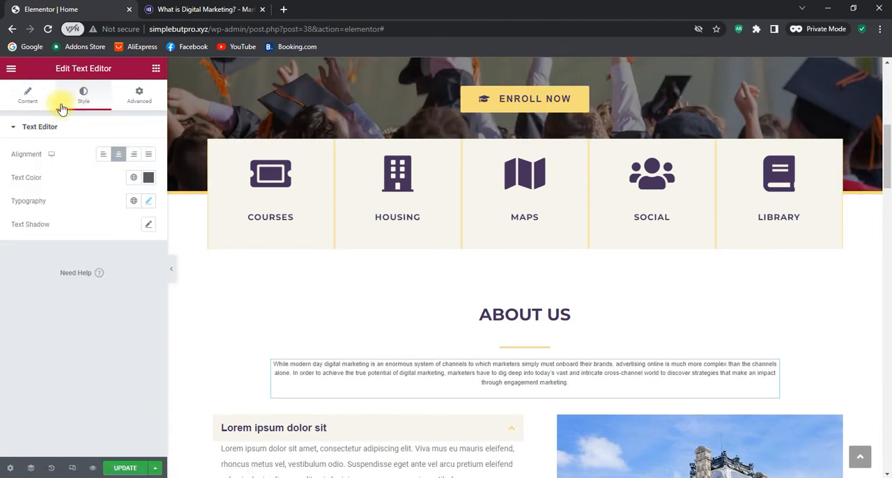
{"action": "left_click", "coordinate": [149, 202]}
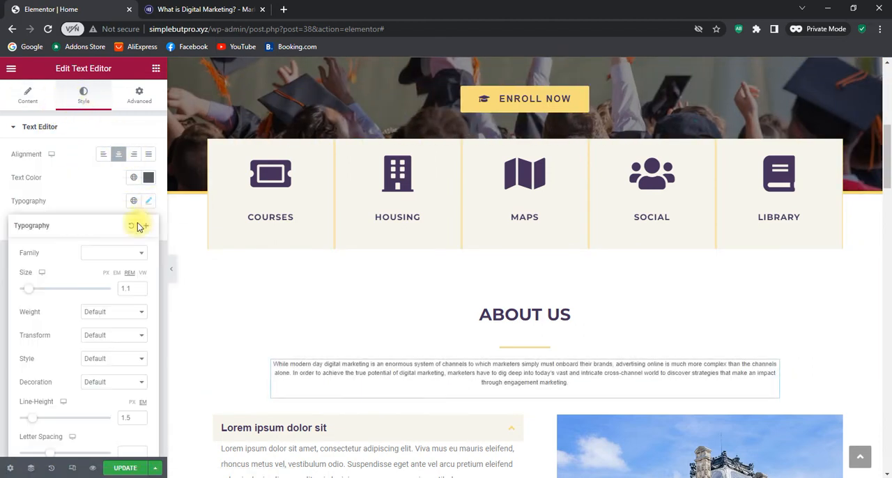
{"action": "left_click", "coordinate": [105, 257]}
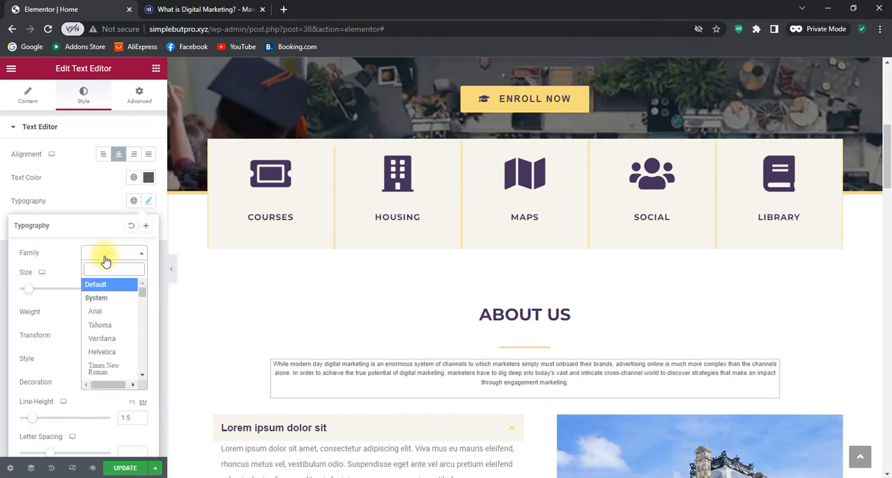
{"action": "type", "text": "mont"}
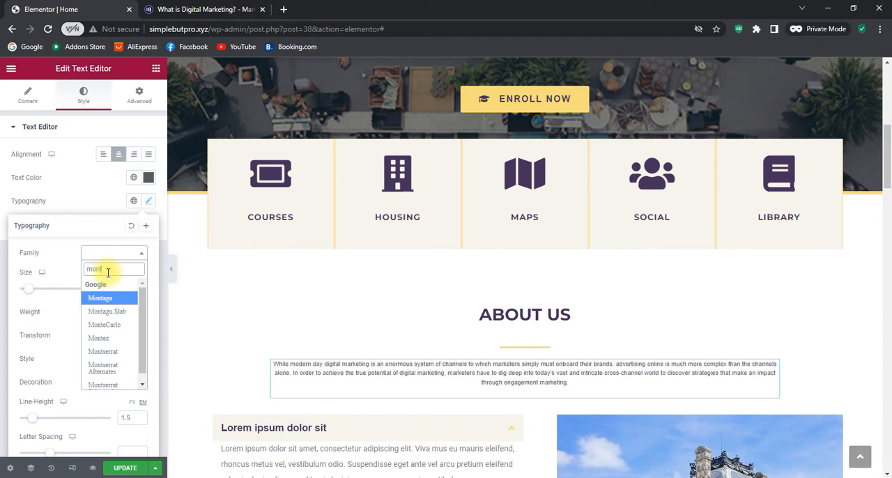
{"action": "left_click", "coordinate": [117, 352]}
Set the font size of the About Us paragraph to 1.5 rem
{"action": "scroll", "coordinate": [123, 324], "scroll_direction": "down", "scroll_amount": 1}
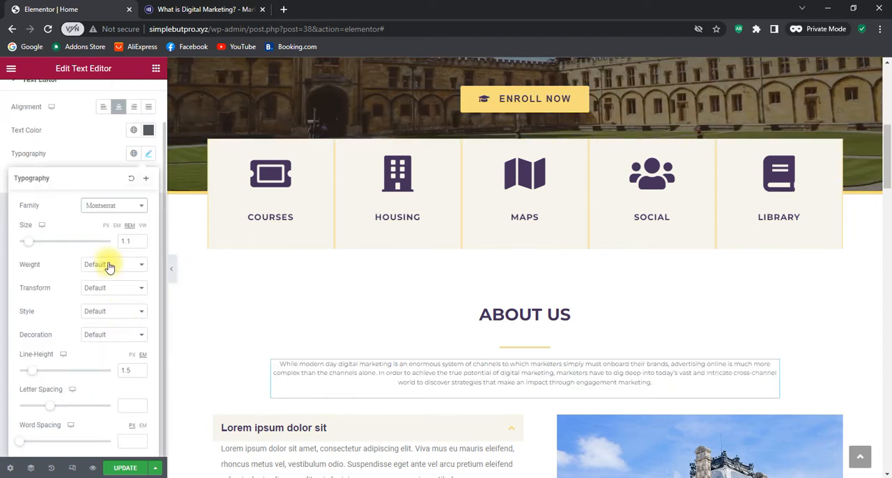
{"action": "left_click", "coordinate": [141, 240]}
{"action": "left_click", "coordinate": [141, 240]}
{"action": "left_click", "coordinate": [141, 239]}
{"action": "left_click", "coordinate": [140, 239]}
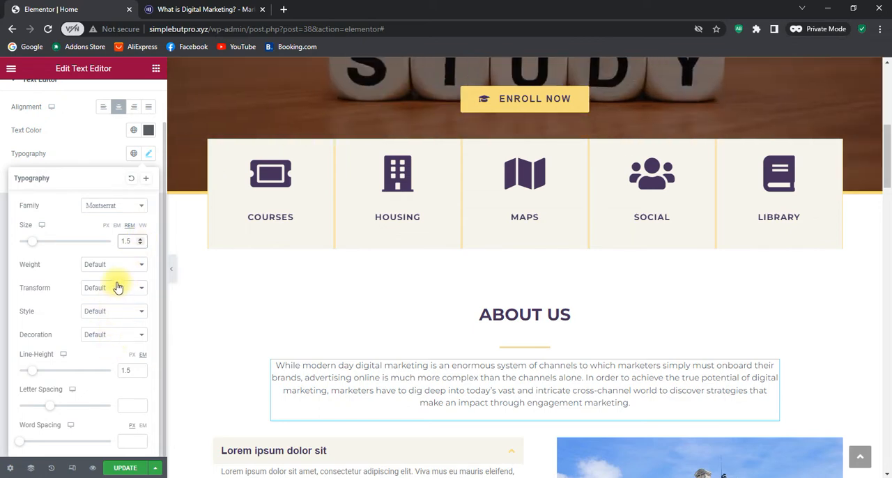
Set the font weight of the About Us paragraph to Bold
{"action": "scroll", "coordinate": [722, 284], "scroll_direction": "down", "scroll_amount": 3}
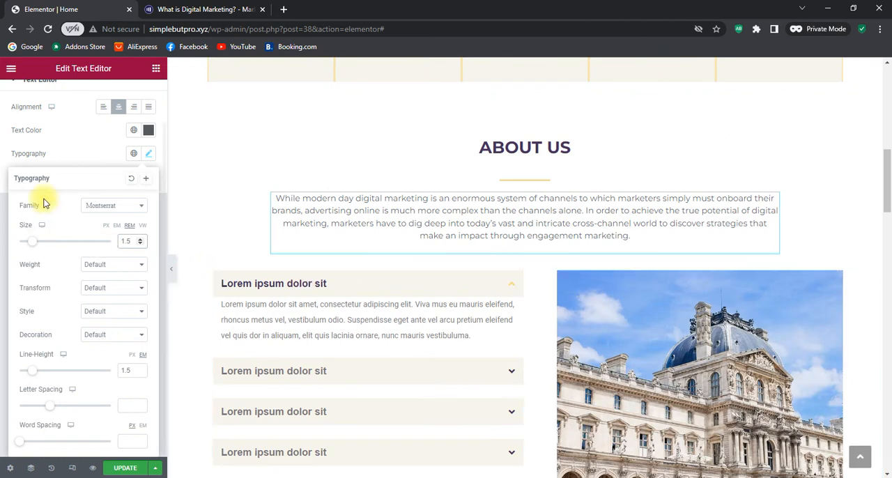
{"action": "left_click", "coordinate": [124, 266]}
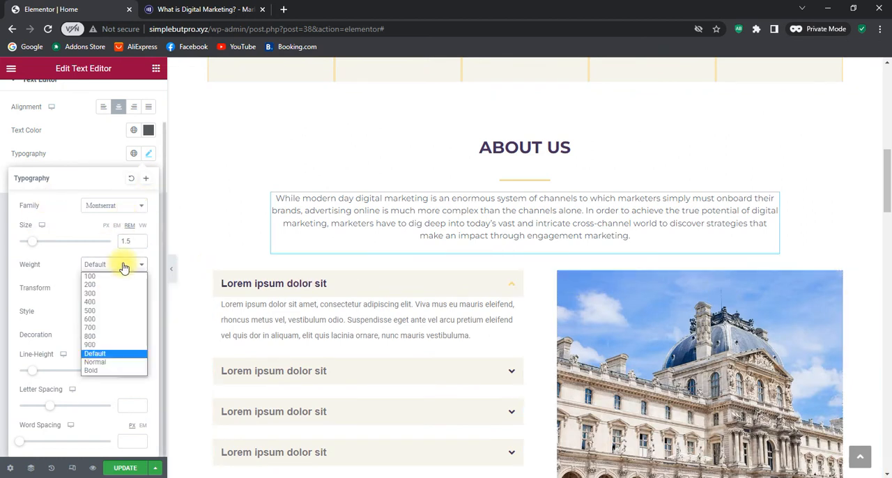
{"action": "left_click", "coordinate": [123, 293]}
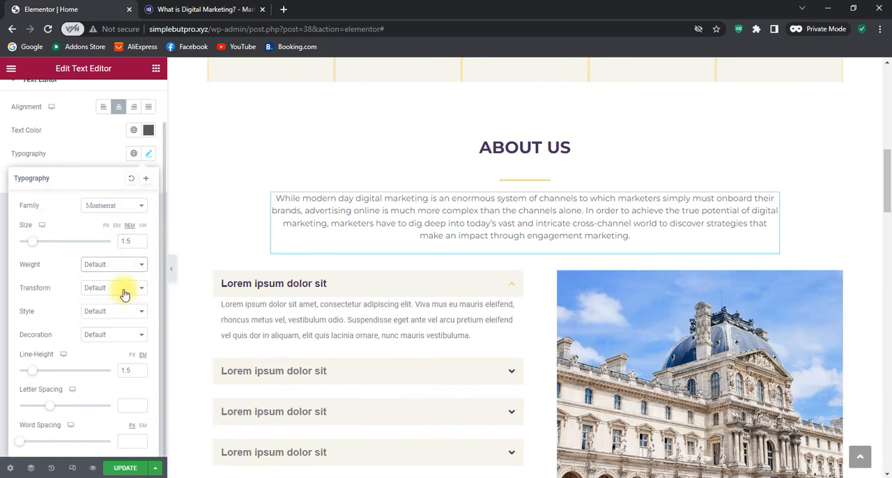
{"action": "left_click", "coordinate": [124, 265]}
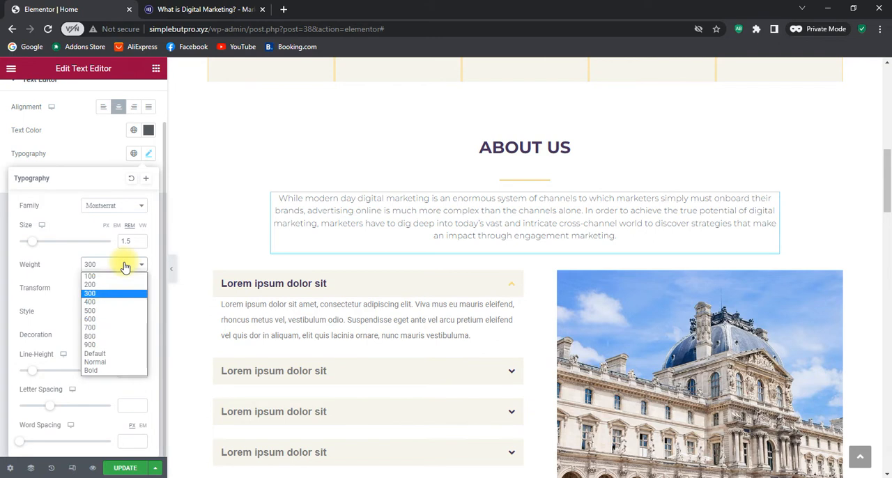
{"action": "left_click", "coordinate": [104, 370]}
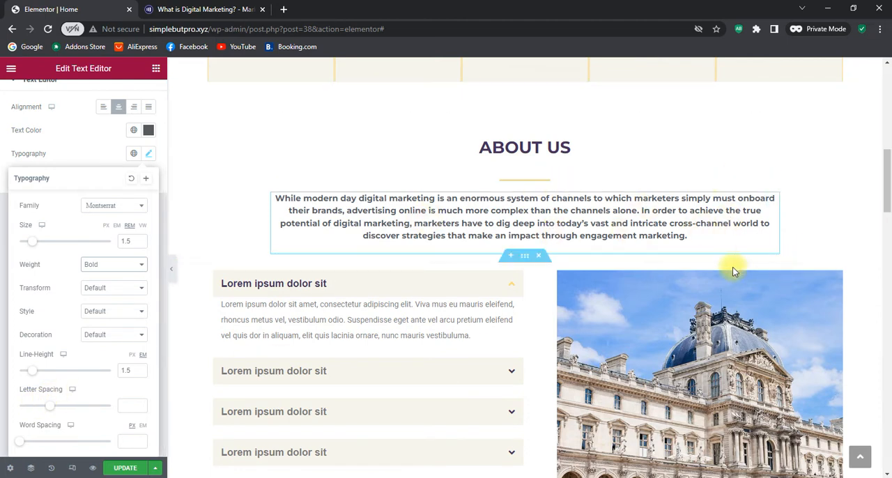
Try a letter spacing of 0.5 on the About Us paragraph and return it to 0
{"action": "left_click", "coordinate": [142, 404]}
{"action": "left_click", "coordinate": [142, 404]}
{"action": "left_click", "coordinate": [142, 404]}
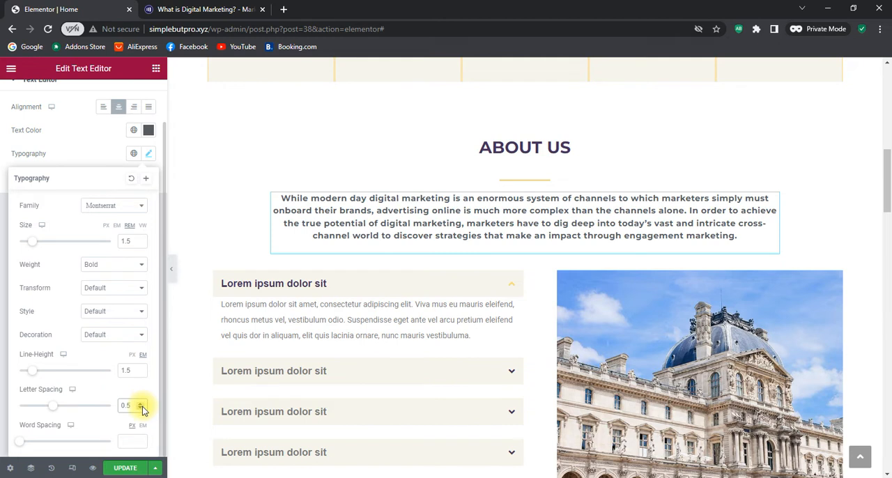
{"action": "left_click", "coordinate": [141, 409]}
{"action": "left_click", "coordinate": [141, 409]}
{"action": "left_click", "coordinate": [141, 409]}
{"action": "left_click", "coordinate": [140, 409]}
{"action": "left_click", "coordinate": [140, 410]}
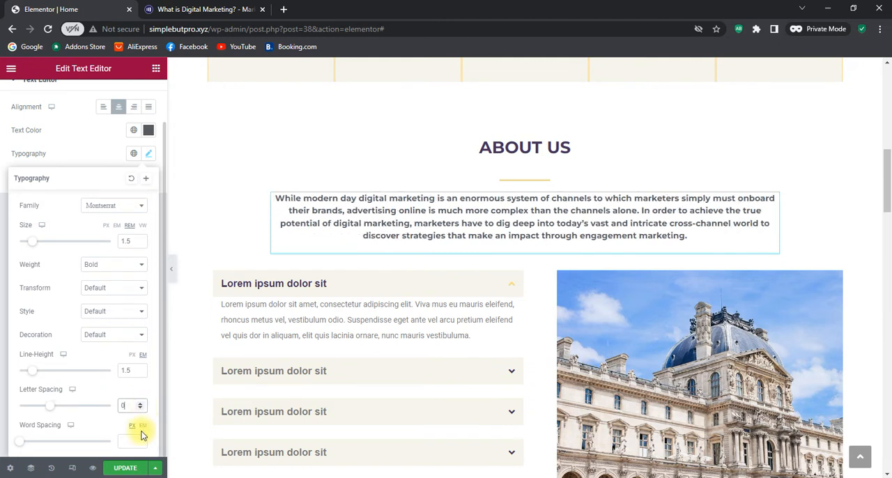
Set the word spacing of the About Us paragraph to 5 px
{"action": "left_click", "coordinate": [140, 437]}
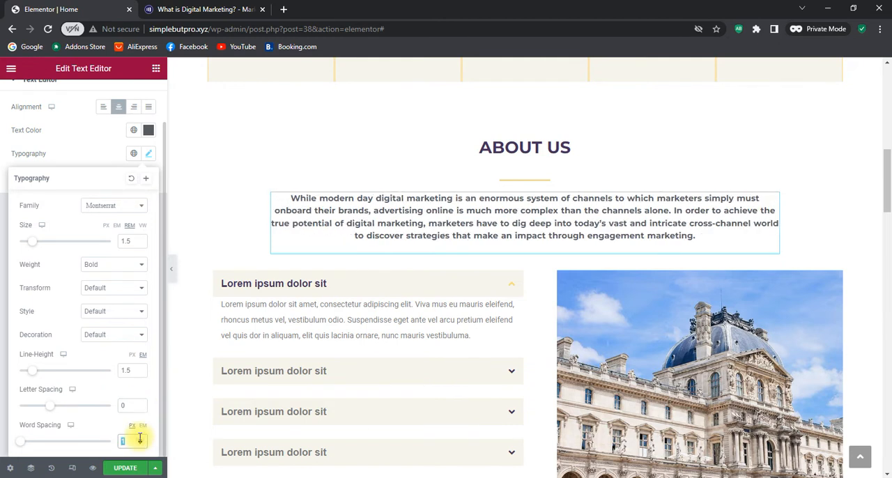
{"action": "left_click", "coordinate": [142, 439]}
{"action": "left_click", "coordinate": [141, 438]}
{"action": "left_click", "coordinate": [142, 439]}
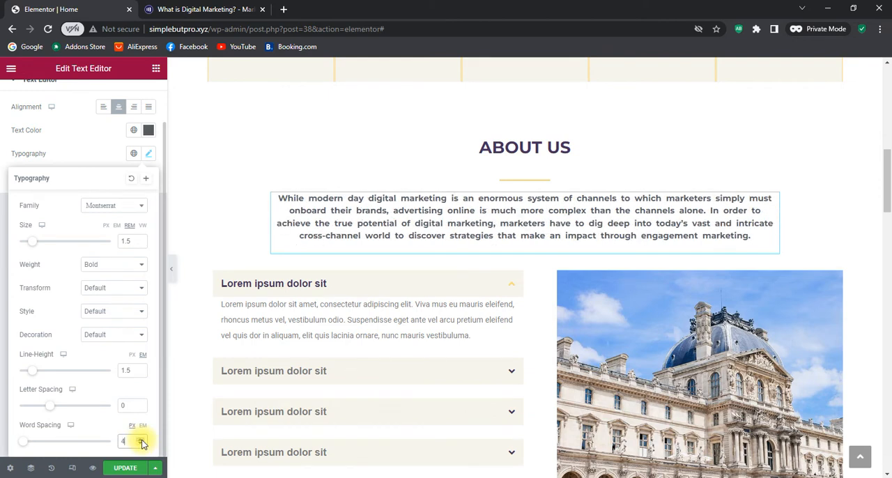
{"action": "left_click", "coordinate": [142, 439]}
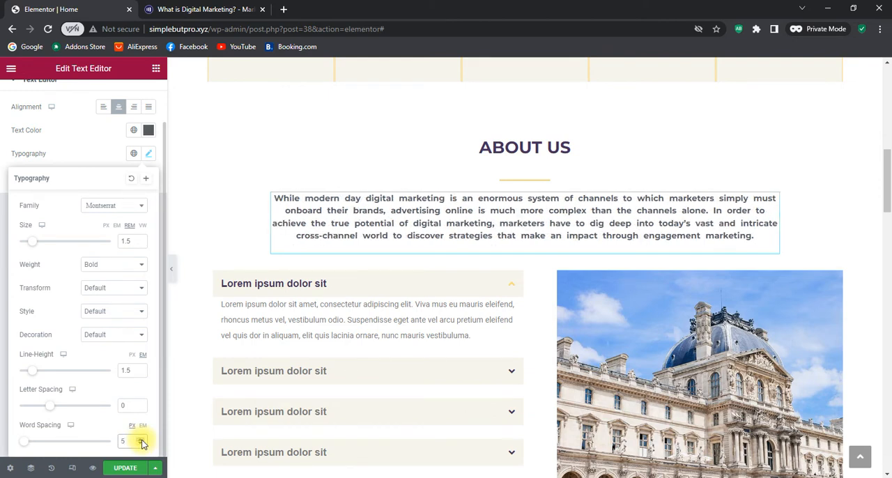
Set the font size of the About Us heading to 4 rem
{"action": "scroll", "coordinate": [616, 272], "scroll_direction": "up", "scroll_amount": 2}
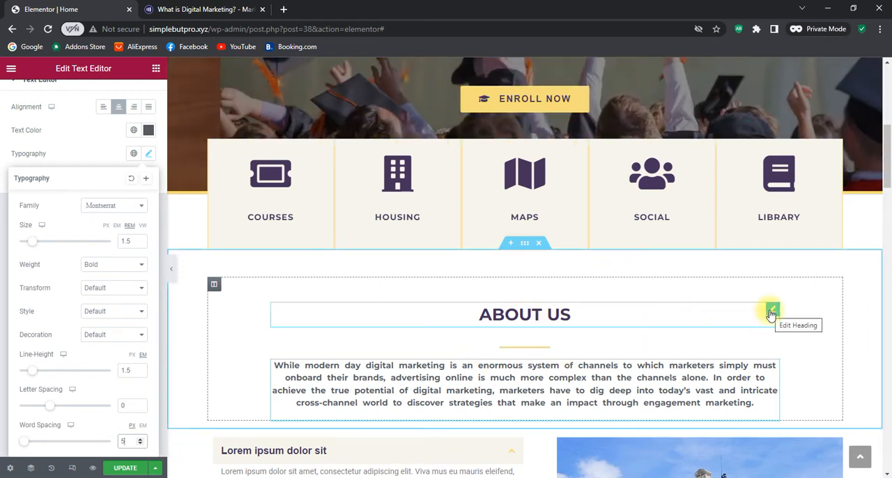
{"action": "left_click", "coordinate": [772, 311]}
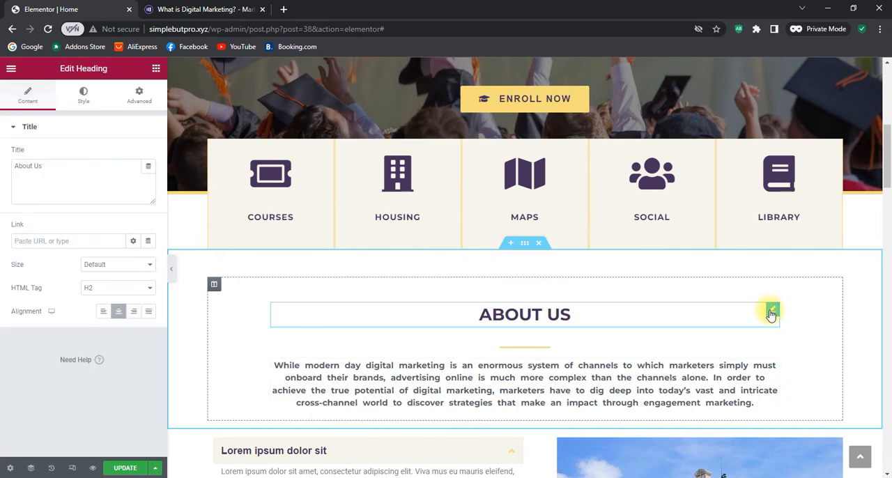
{"action": "left_click", "coordinate": [85, 97]}
{"action": "left_click", "coordinate": [147, 179]}
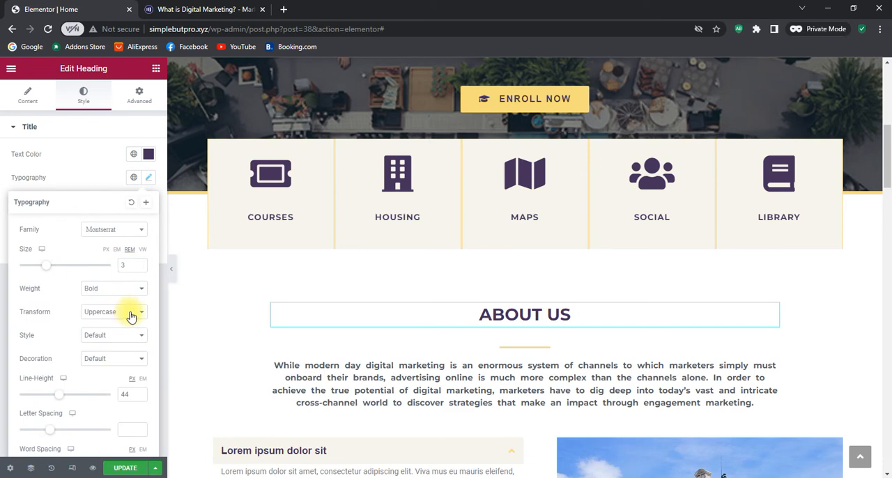
{"action": "left_click", "coordinate": [142, 265]}
{"action": "left_click", "coordinate": [142, 265]}
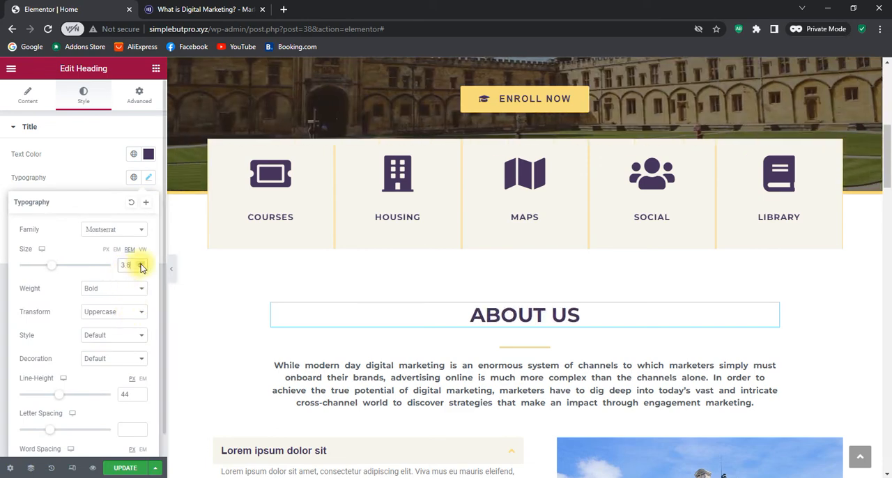
{"action": "left_click", "coordinate": [141, 265]}
{"action": "left_click", "coordinate": [141, 266]}
{"action": "left_click", "coordinate": [142, 266]}
{"action": "left_click", "coordinate": [141, 265]}
{"action": "left_click", "coordinate": [142, 265]}
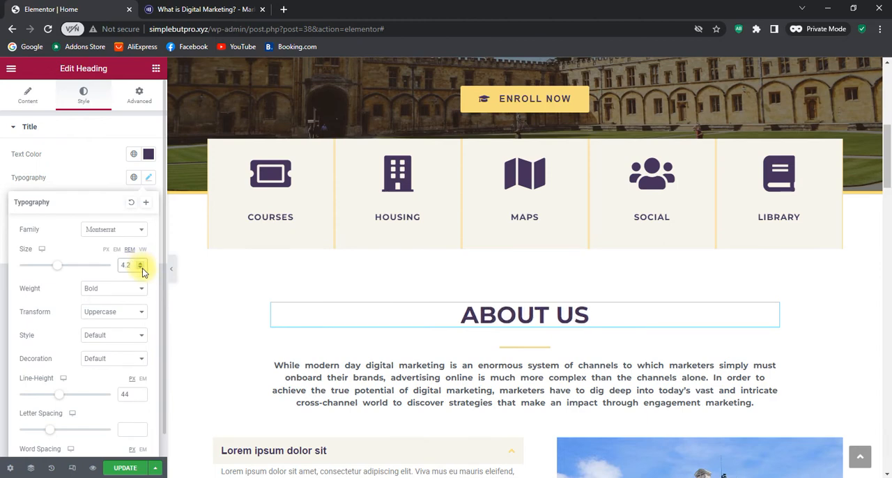
{"action": "left_click", "coordinate": [142, 268]}
{"action": "left_click", "coordinate": [141, 268]}
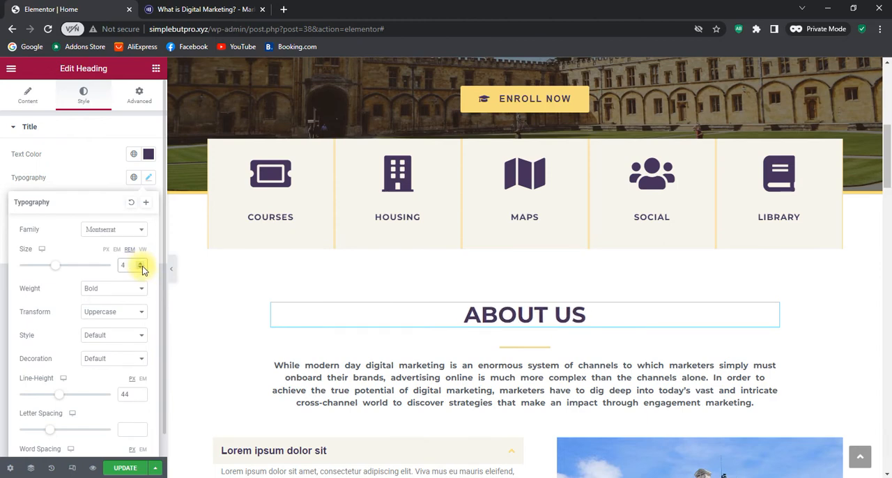
Delete the section with the accordion and the building photo below the About Us paragraph
{"action": "scroll", "coordinate": [594, 337], "scroll_direction": "down", "scroll_amount": 2}
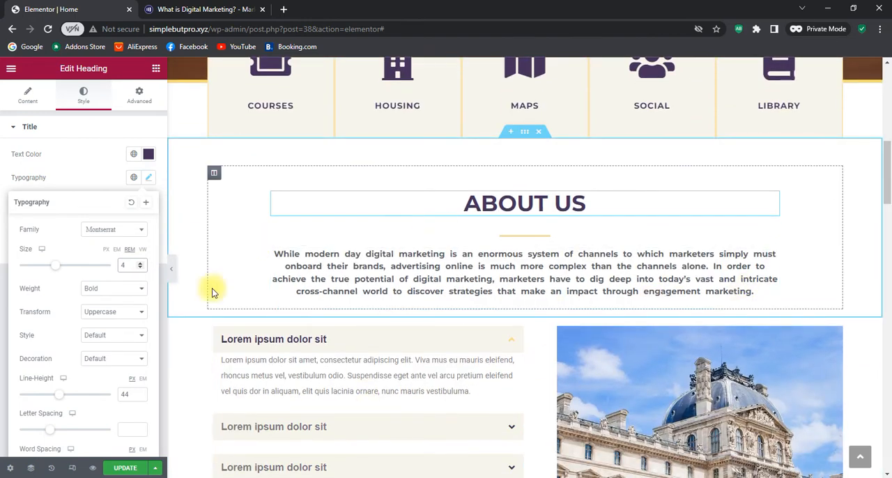
{"action": "scroll", "coordinate": [815, 273], "scroll_direction": "up", "scroll_amount": 4}
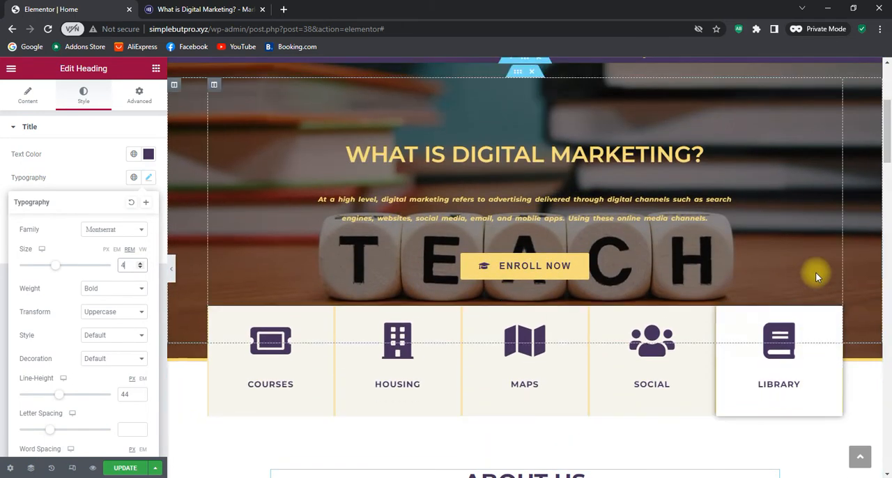
{"action": "scroll", "coordinate": [817, 277], "scroll_direction": "down", "scroll_amount": 7}
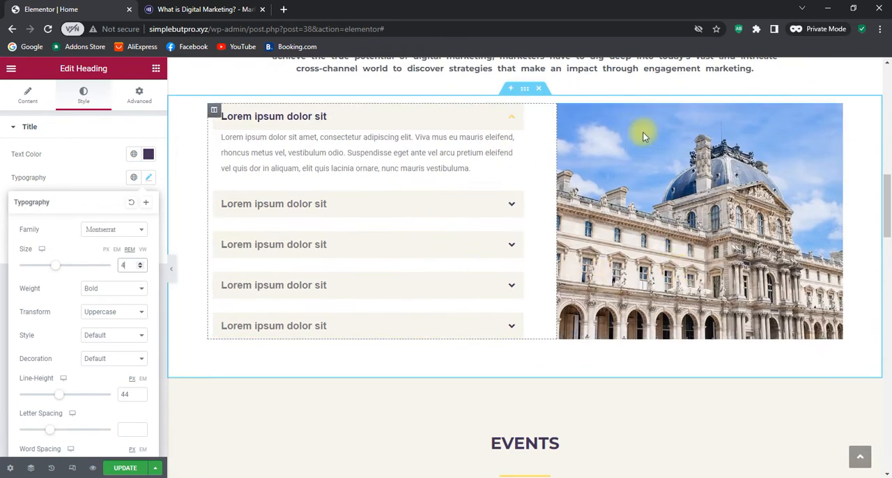
{"action": "scroll", "coordinate": [583, 368], "scroll_direction": "down", "scroll_amount": 1}
{"action": "scroll", "coordinate": [579, 359], "scroll_direction": "up", "scroll_amount": 2}
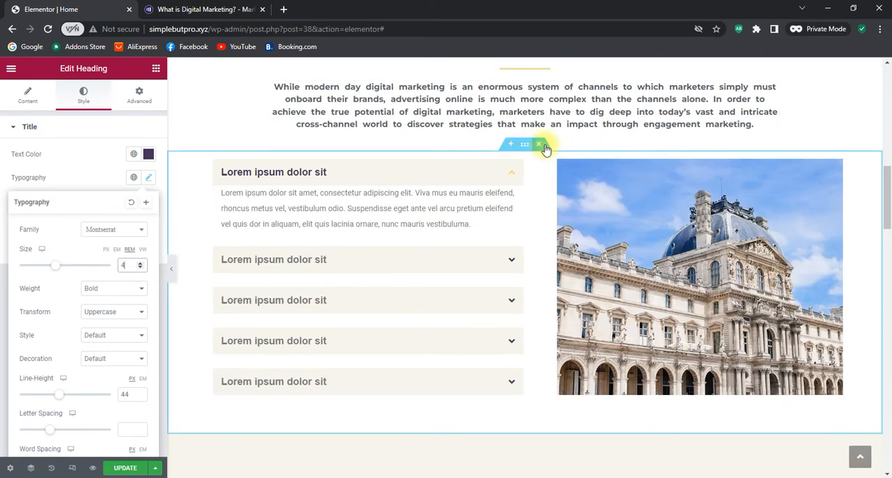
{"action": "left_click", "coordinate": [541, 145]}
Delete the Events heading section and the inner section holding the three event cards
{"action": "scroll", "coordinate": [546, 162], "scroll_direction": "down", "scroll_amount": 4}
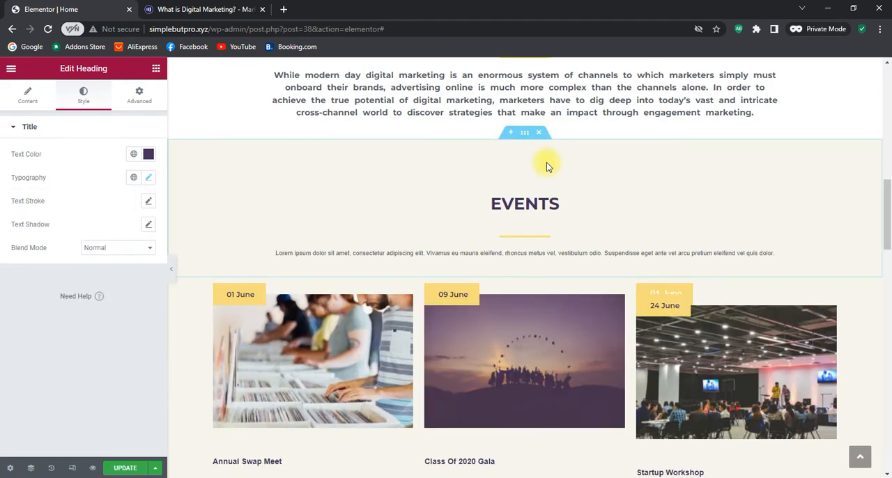
{"action": "scroll", "coordinate": [547, 164], "scroll_direction": "up", "scroll_amount": 2}
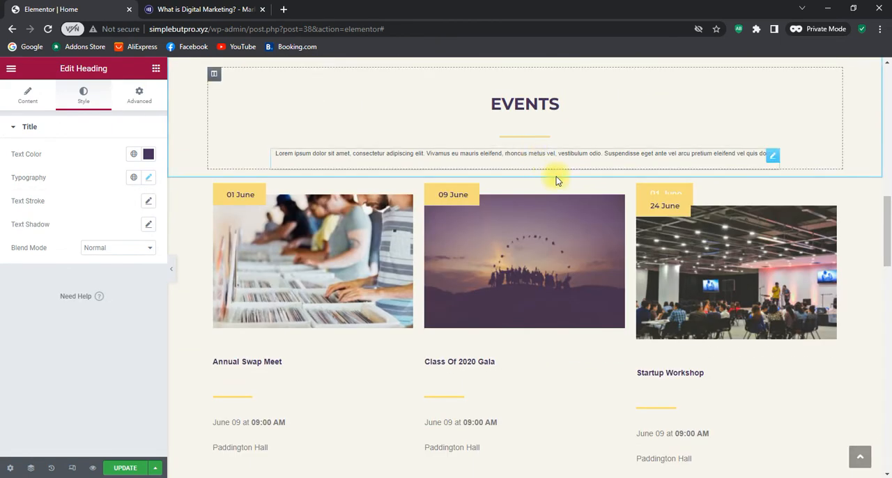
{"action": "scroll", "coordinate": [556, 179], "scroll_direction": "up", "scroll_amount": 2}
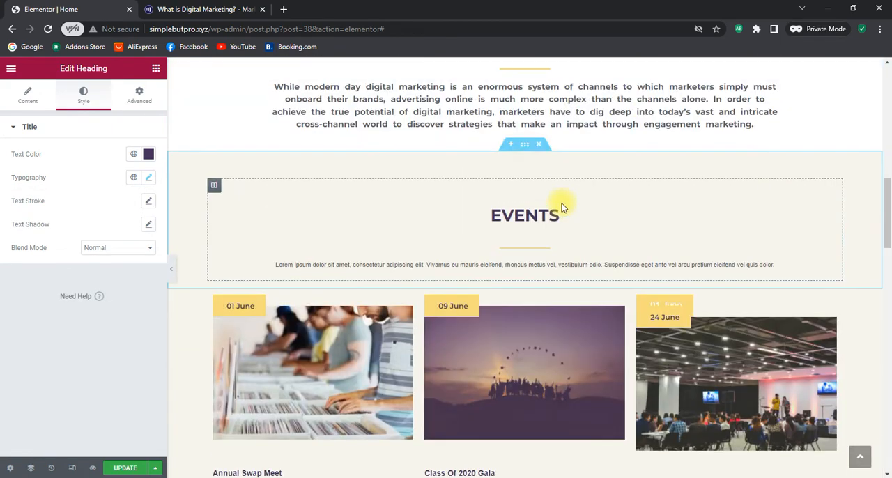
{"action": "left_click", "coordinate": [538, 145]}
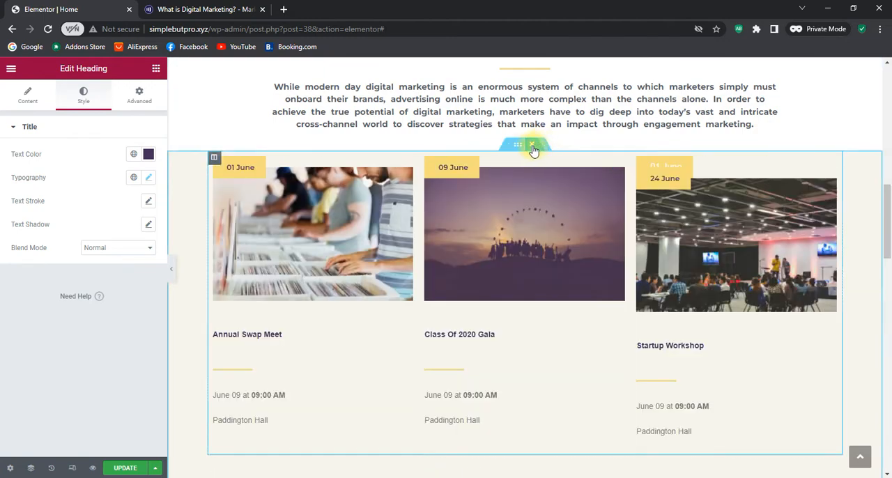
{"action": "left_click", "coordinate": [534, 145]}
Add a new section directly below About Us with a two-column structure, wide first column and narrow second column
{"action": "scroll", "coordinate": [637, 244], "scroll_direction": "up", "scroll_amount": 5}
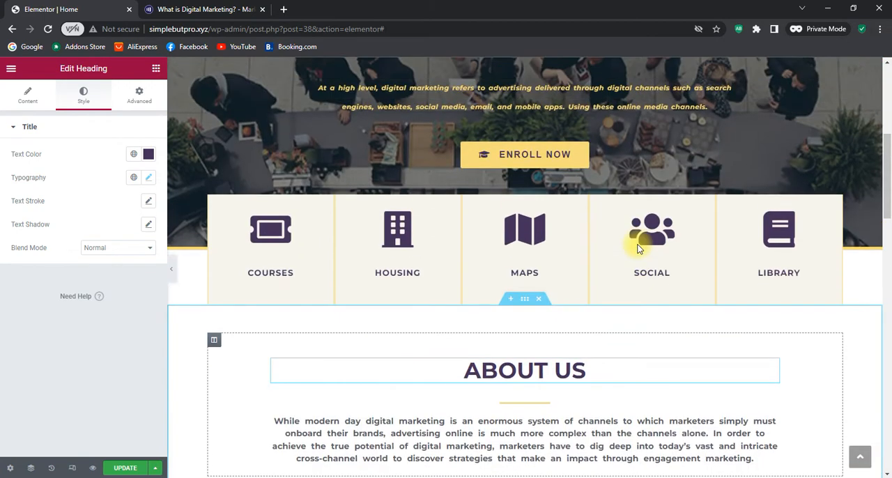
{"action": "scroll", "coordinate": [638, 248], "scroll_direction": "down", "scroll_amount": 12}
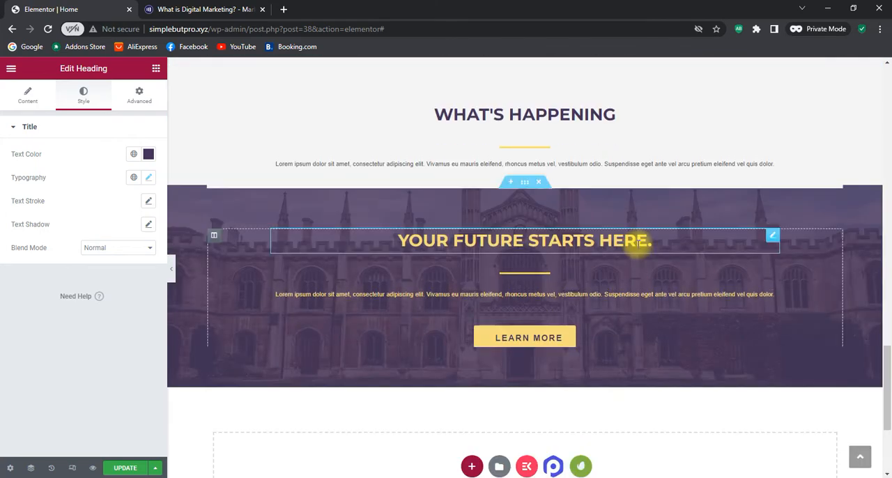
{"action": "scroll", "coordinate": [638, 244], "scroll_direction": "up", "scroll_amount": 12}
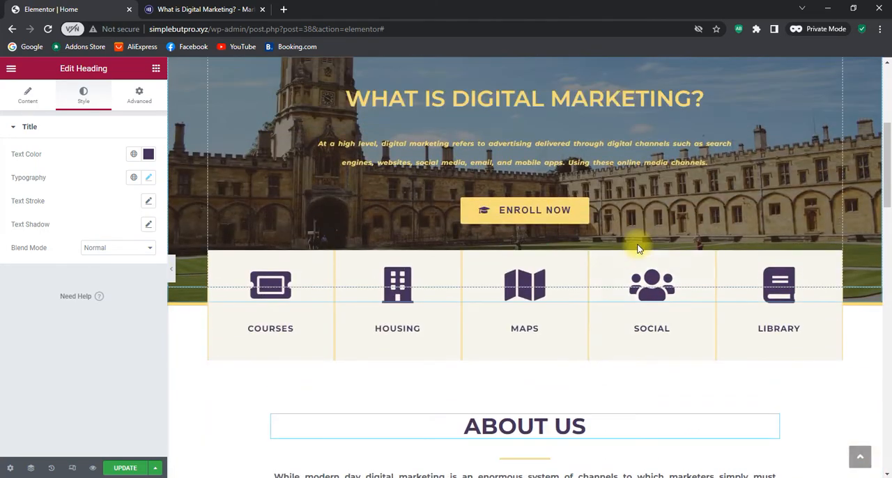
{"action": "scroll", "coordinate": [637, 244], "scroll_direction": "up", "scroll_amount": 3}
{"action": "scroll", "coordinate": [637, 244], "scroll_direction": "down", "scroll_amount": 6}
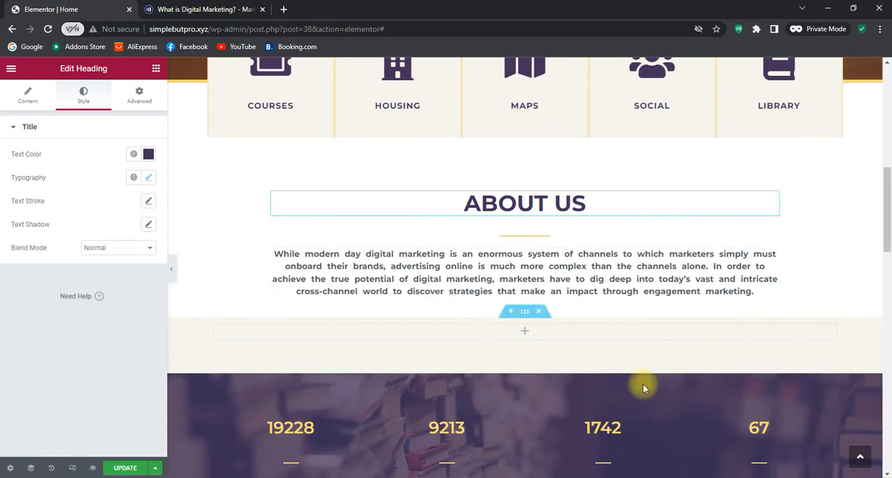
{"action": "left_click", "coordinate": [513, 312]}
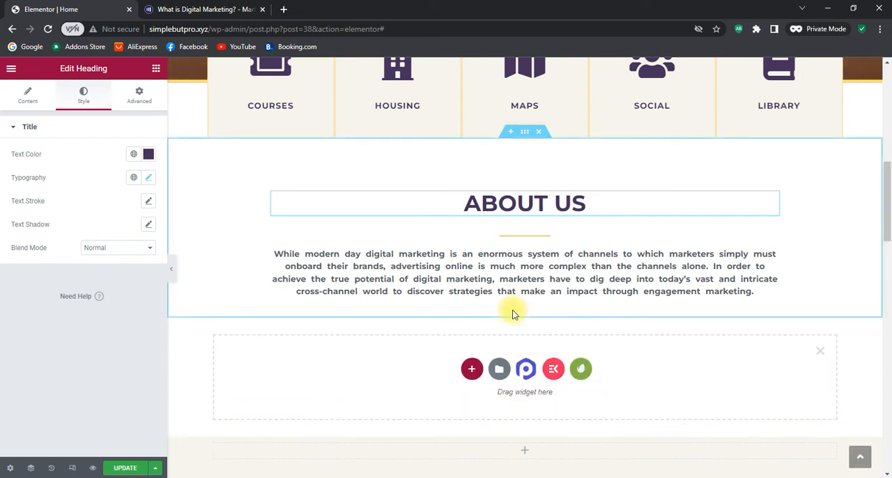
{"action": "left_click", "coordinate": [471, 371]}
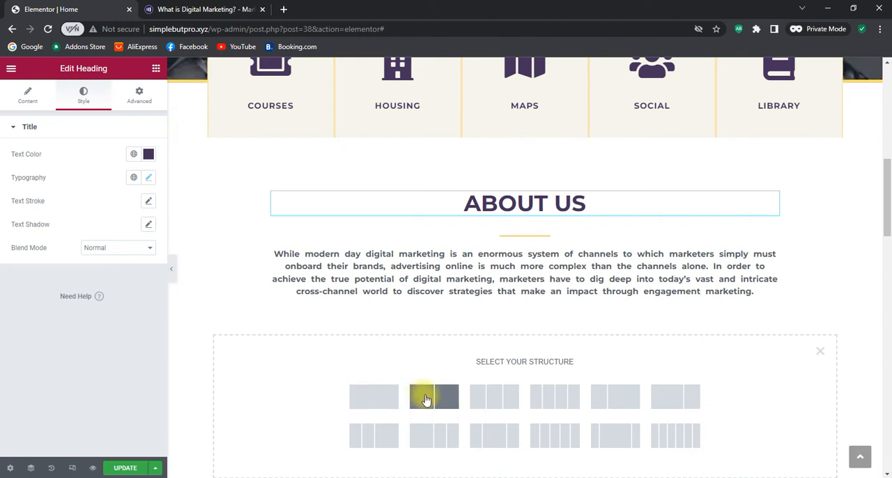
{"action": "left_click", "coordinate": [668, 403]}
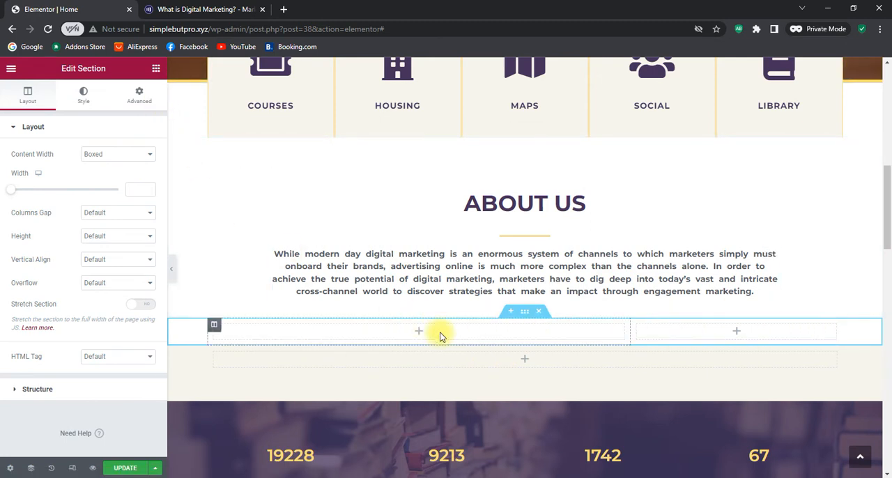
Add an Image widget to the new section's narrow column and insert the domed palace building photo from the media library
{"action": "left_click", "coordinate": [157, 70]}
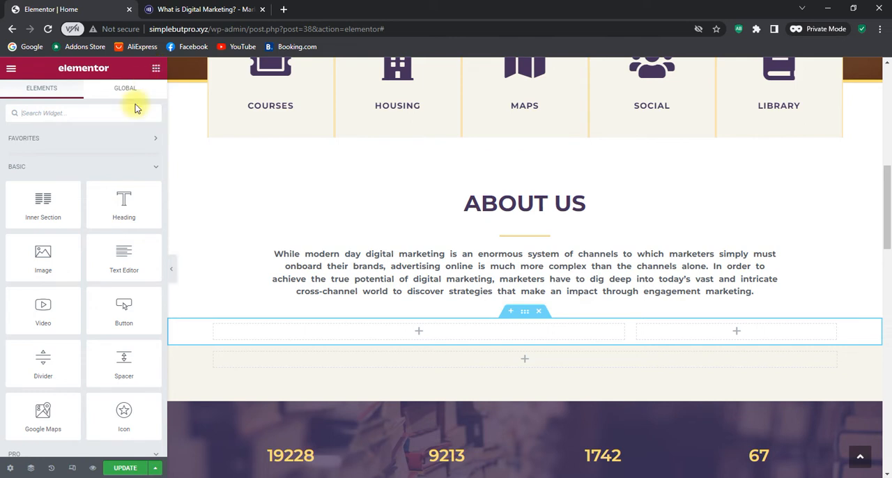
{"action": "left_click_drag", "start_coordinate": [44, 255], "coordinate": [758, 333]}
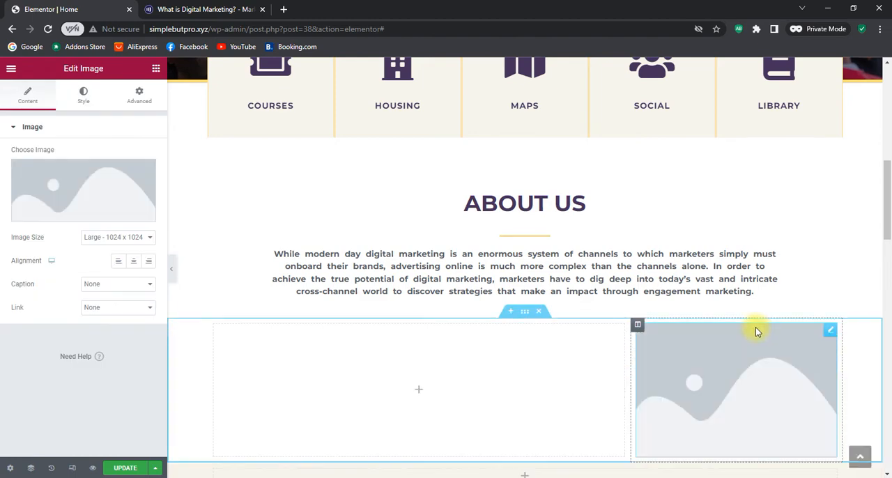
{"action": "left_click", "coordinate": [71, 214]}
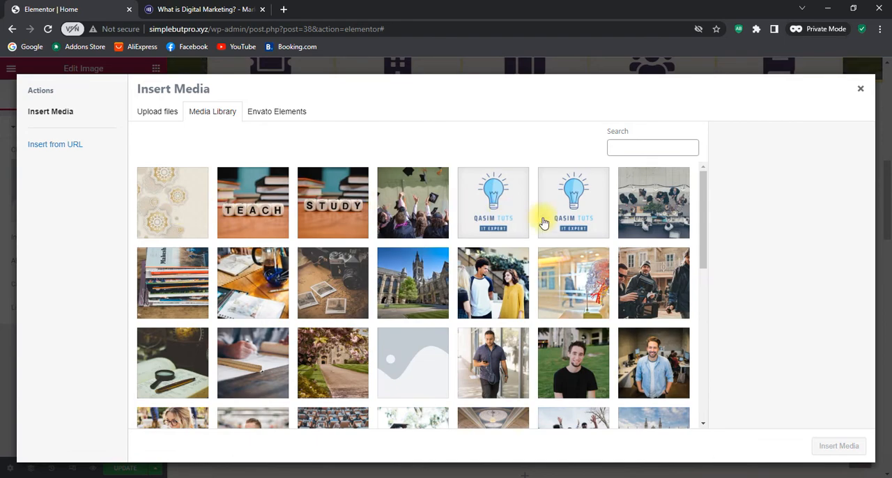
{"action": "scroll", "coordinate": [551, 221], "scroll_direction": "down", "scroll_amount": 4}
{"action": "scroll", "coordinate": [558, 218], "scroll_direction": "down", "scroll_amount": 4}
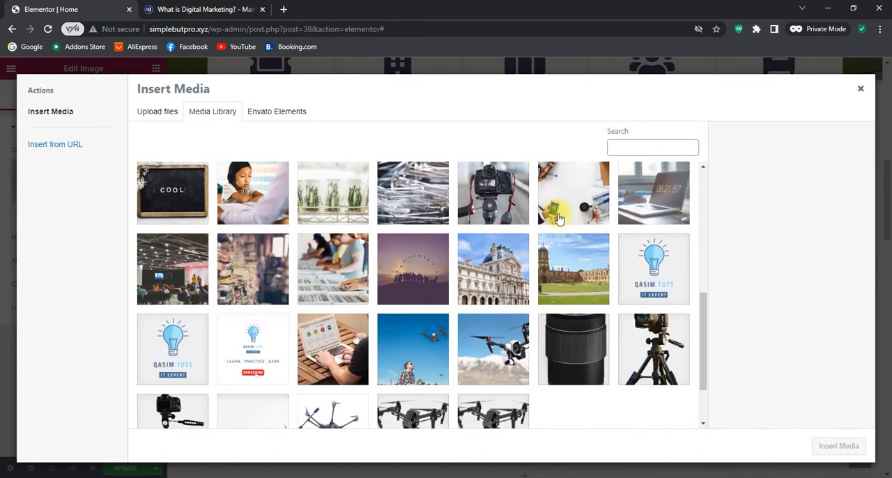
{"action": "left_click", "coordinate": [477, 256]}
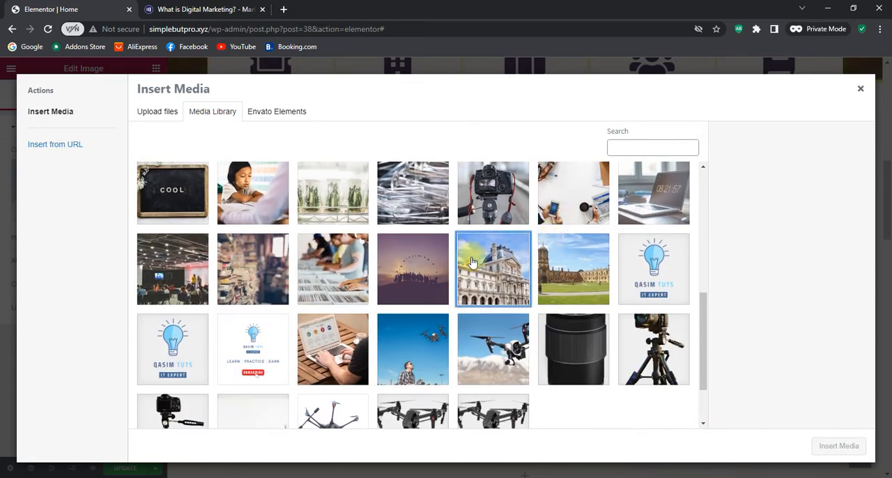
{"action": "left_click", "coordinate": [834, 446]}
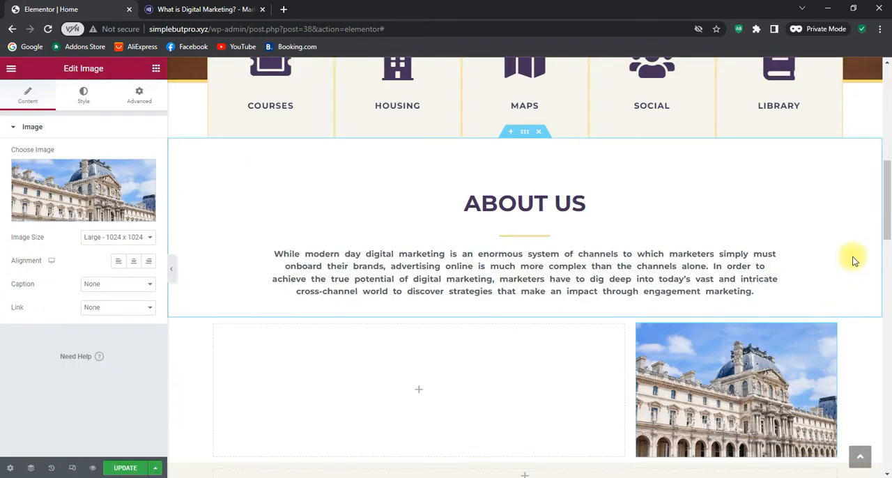
Try the Thumbnail, Medium and Medium Large sizes on the building image and return it to Large - 1024 x 1024
{"action": "scroll", "coordinate": [853, 257], "scroll_direction": "down", "scroll_amount": 2}
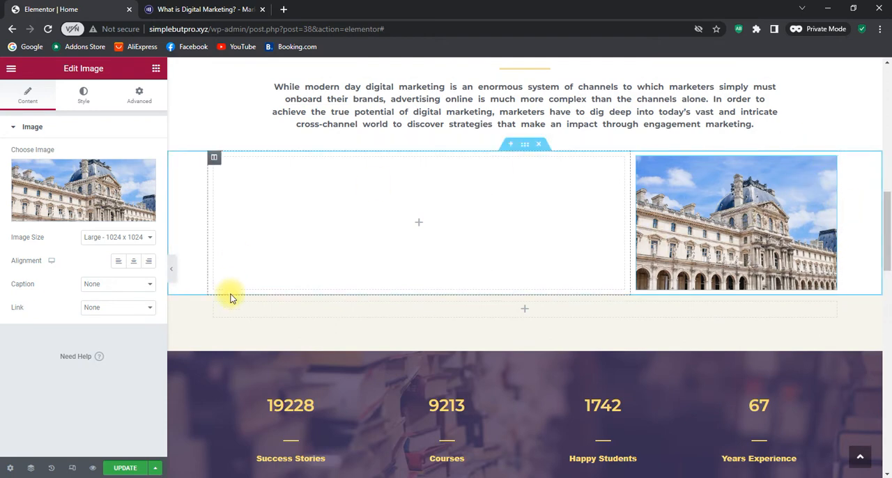
{"action": "left_click", "coordinate": [120, 242]}
{"action": "left_click", "coordinate": [120, 248]}
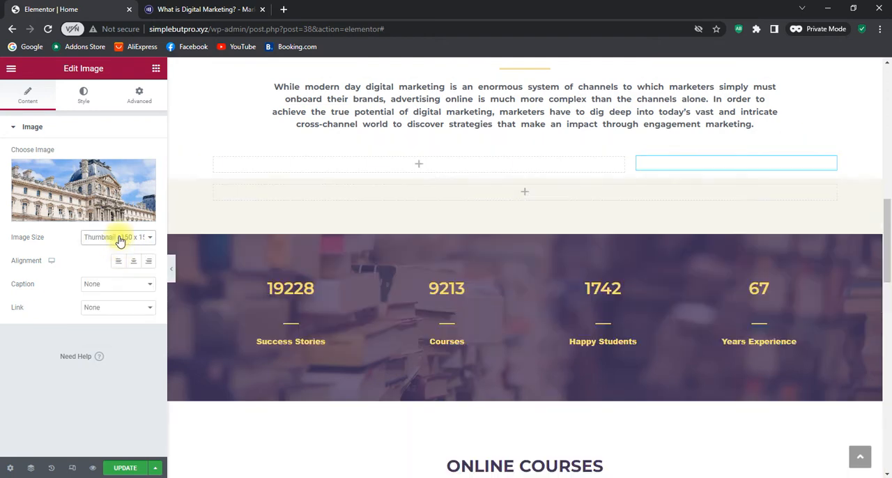
{"action": "left_click", "coordinate": [120, 238]}
{"action": "left_click", "coordinate": [117, 258]}
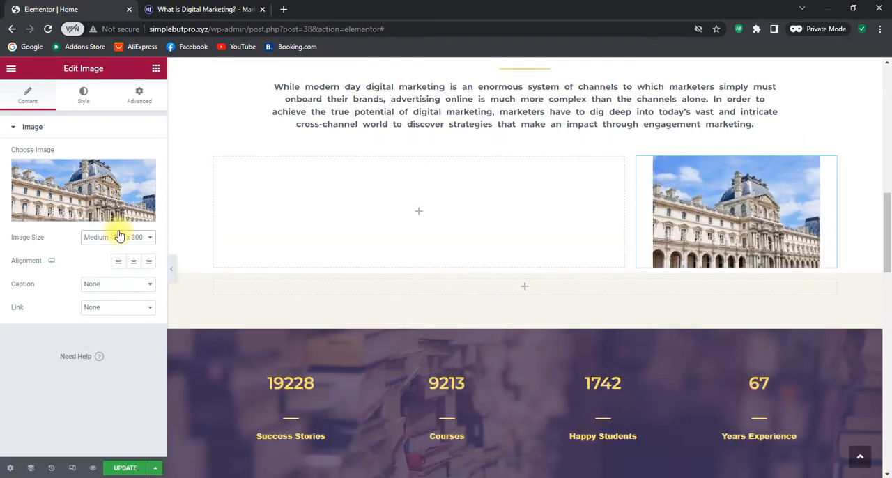
{"action": "left_click", "coordinate": [120, 237]}
{"action": "left_click", "coordinate": [119, 267]}
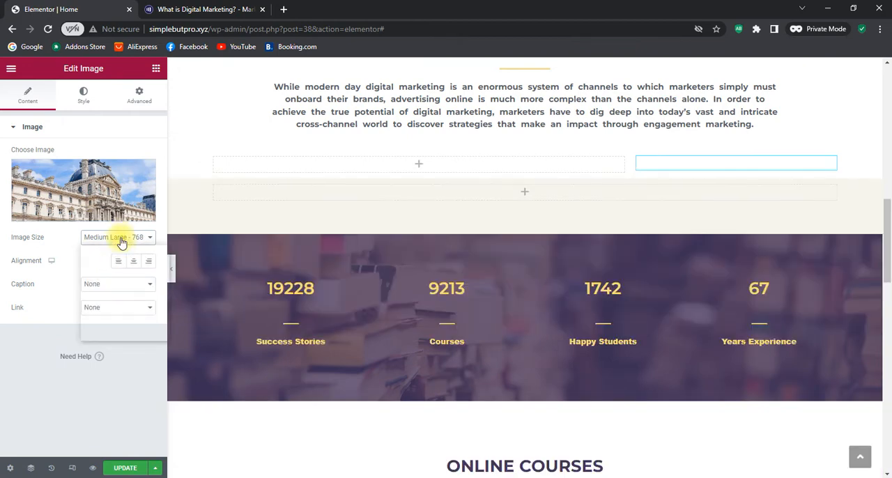
{"action": "left_click", "coordinate": [120, 237]}
{"action": "left_click", "coordinate": [118, 276]}
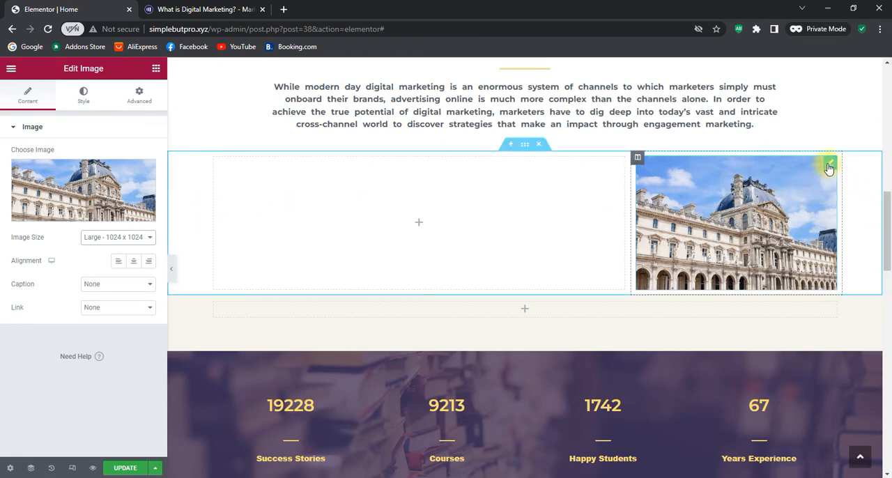
Open the style settings of the building image to work on its border radius
{"action": "left_click", "coordinate": [81, 97]}
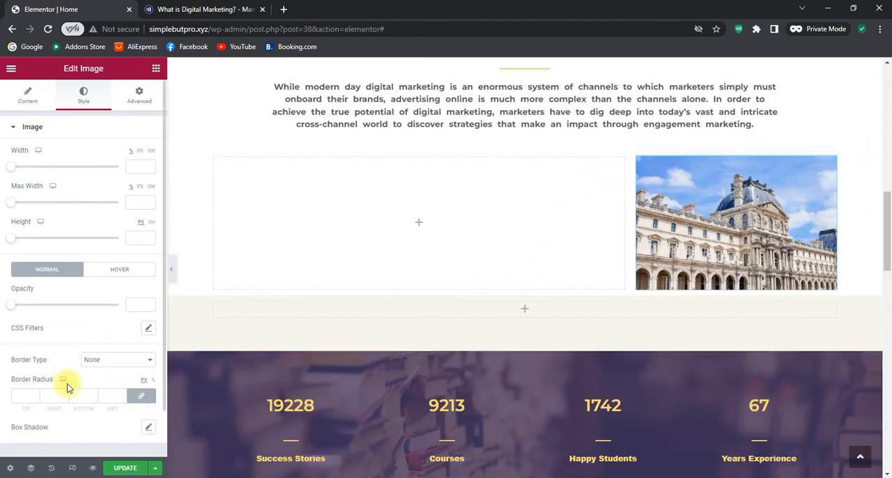
{"action": "left_click_drag", "start_coordinate": [10, 379], "coordinate": [47, 381]}
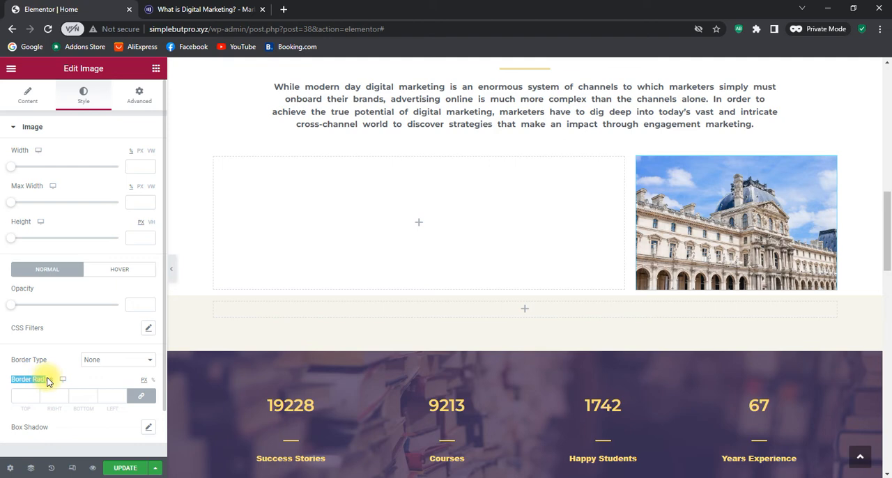
{"action": "left_click", "coordinate": [82, 378]}
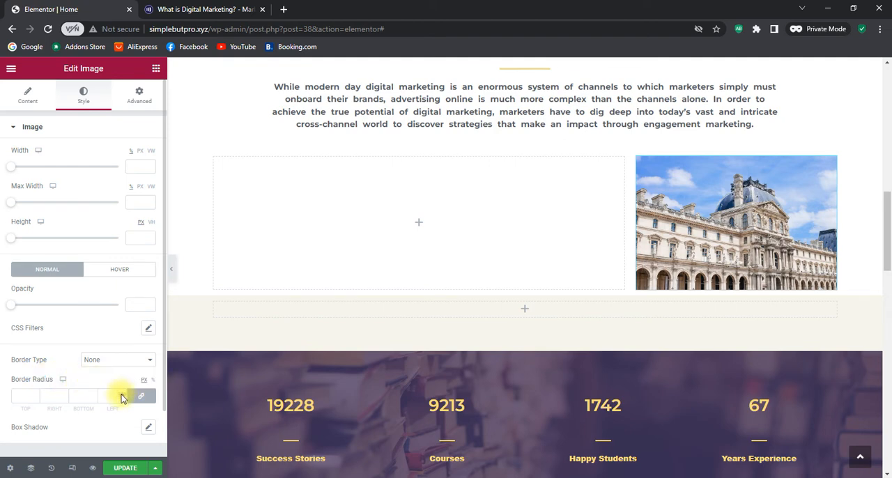
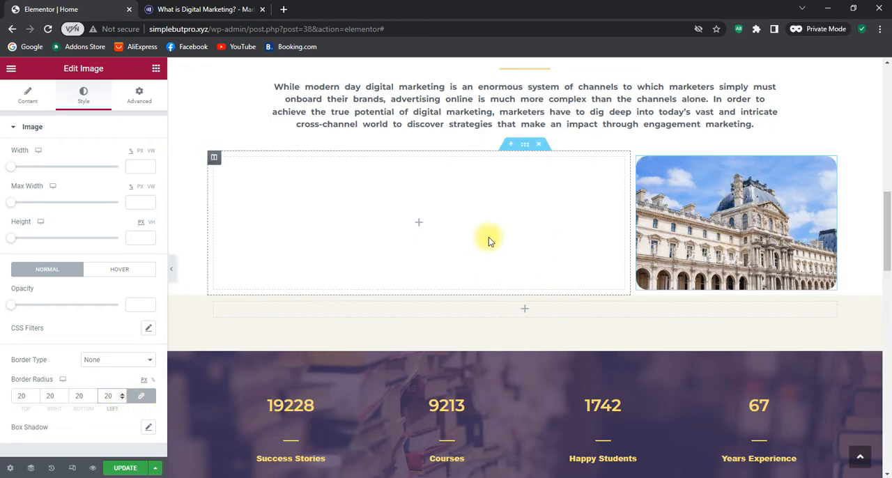
Add a box shadow with a blur of 10 and no offset or spread to the building image
{"action": "scroll", "coordinate": [149, 356], "scroll_direction": "down", "scroll_amount": 1}
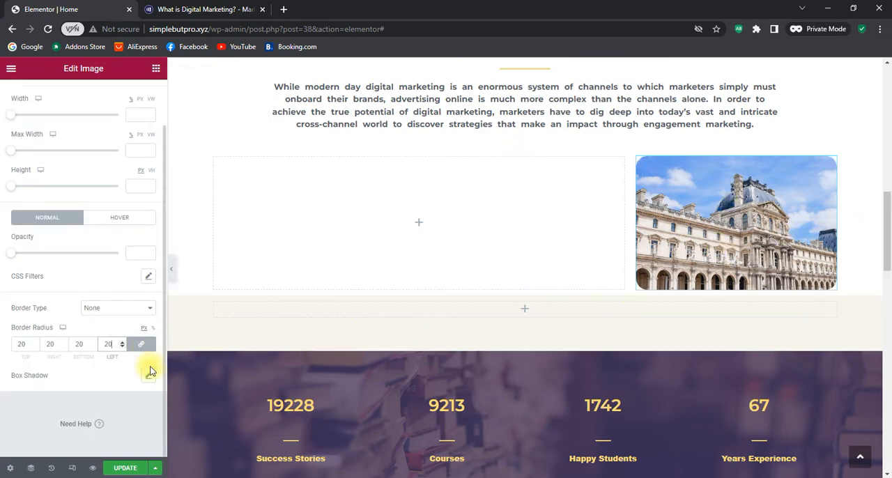
{"action": "left_click", "coordinate": [148, 375]}
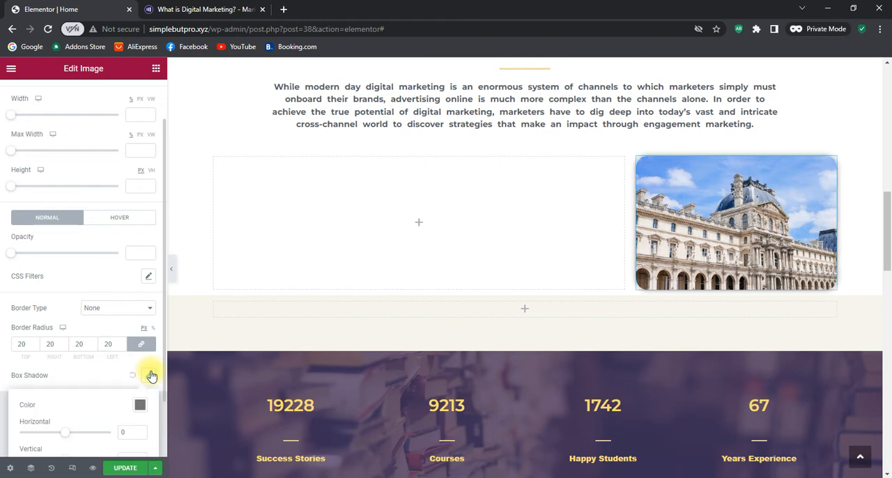
{"action": "scroll", "coordinate": [149, 350], "scroll_direction": "down", "scroll_amount": 1}
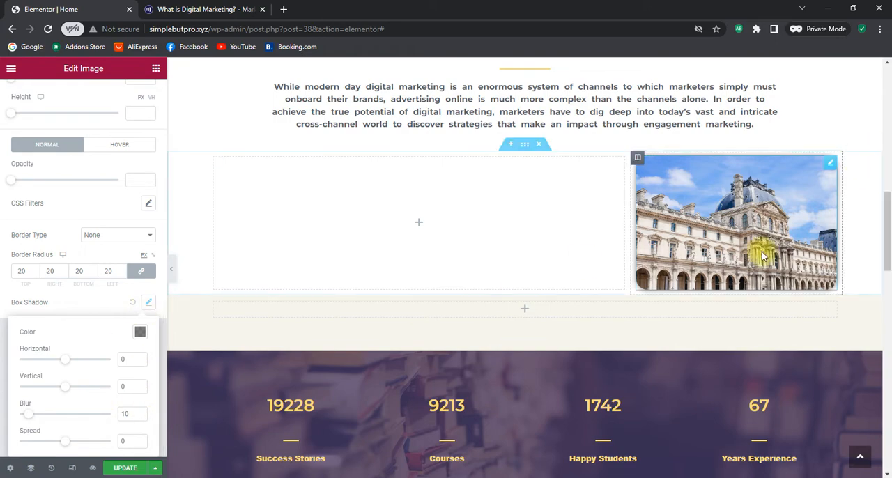
{"action": "left_click", "coordinate": [2, 357]}
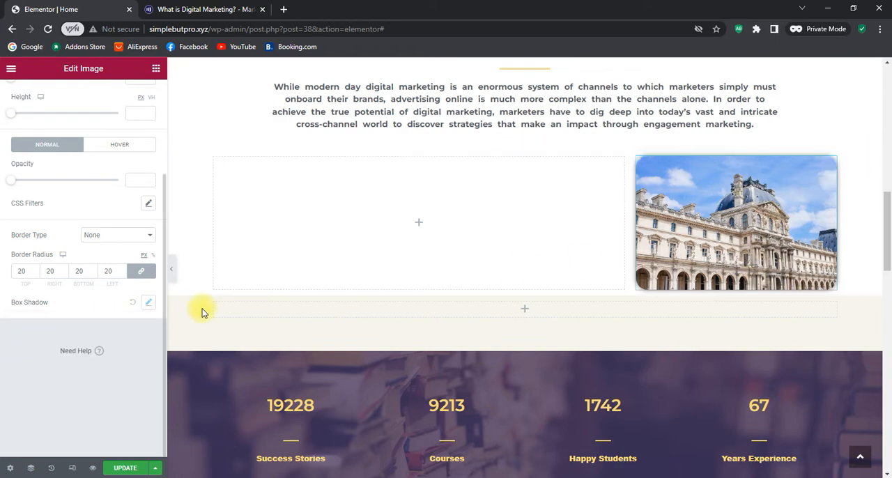
{"action": "scroll", "coordinate": [201, 311], "scroll_direction": "up", "scroll_amount": 5}
{"action": "scroll", "coordinate": [778, 292], "scroll_direction": "down", "scroll_amount": 3}
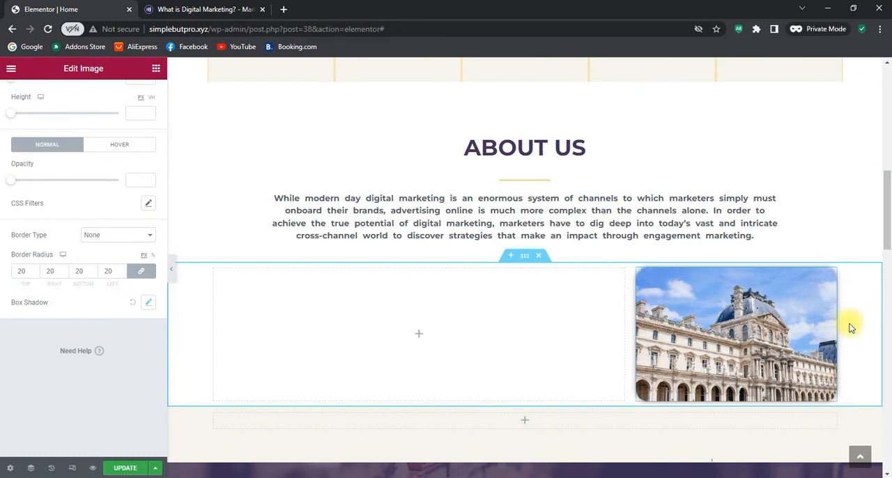
Try Fade In and Fade In Down as the building image's entrance animation and settle on Fade In Right
{"action": "scroll", "coordinate": [101, 281], "scroll_direction": "up", "scroll_amount": 3}
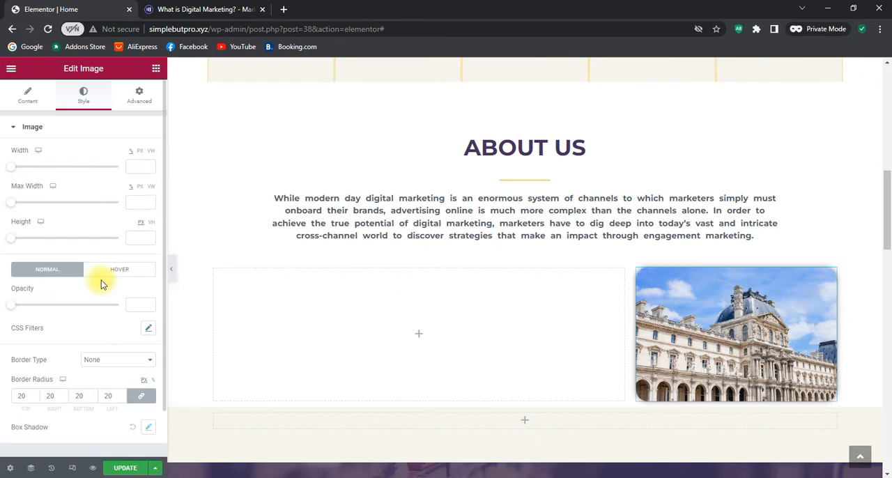
{"action": "left_click", "coordinate": [140, 99]}
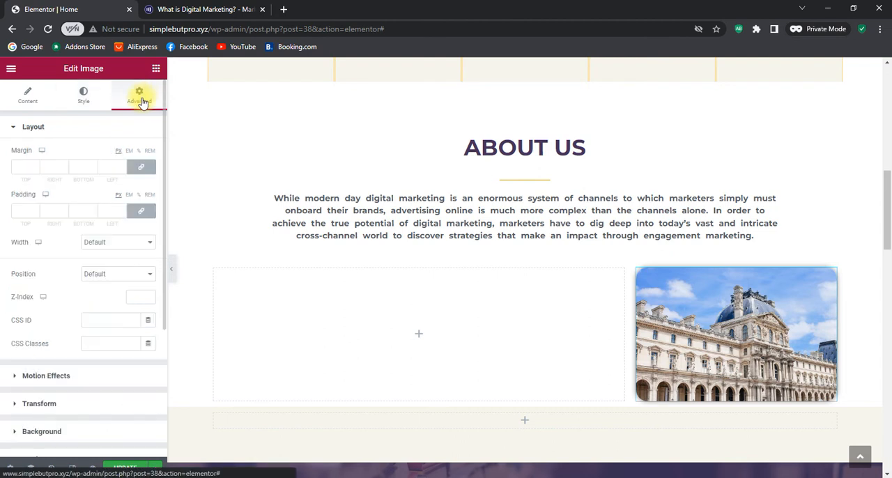
{"action": "left_click", "coordinate": [30, 129]}
{"action": "left_click", "coordinate": [34, 157]}
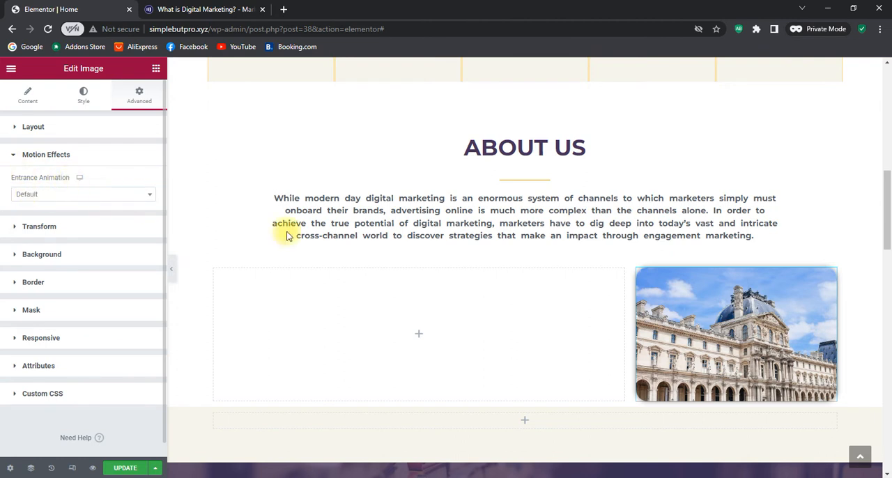
{"action": "left_click", "coordinate": [81, 195]}
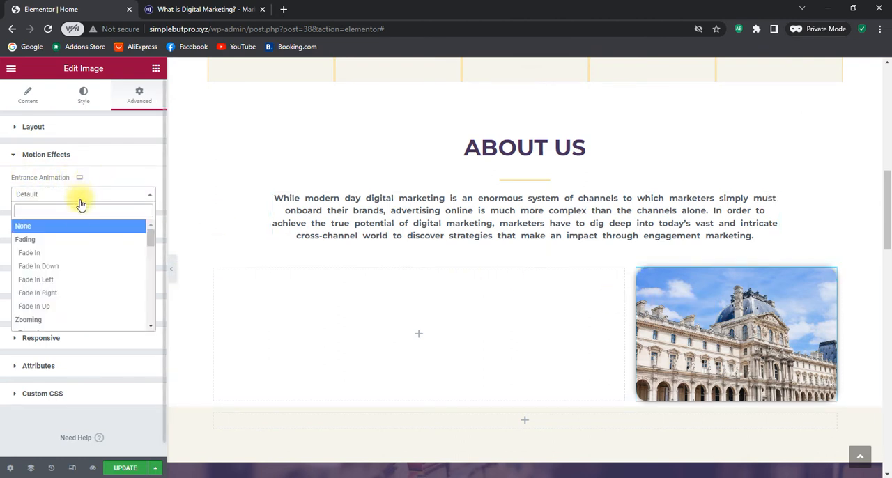
{"action": "left_click", "coordinate": [66, 253]}
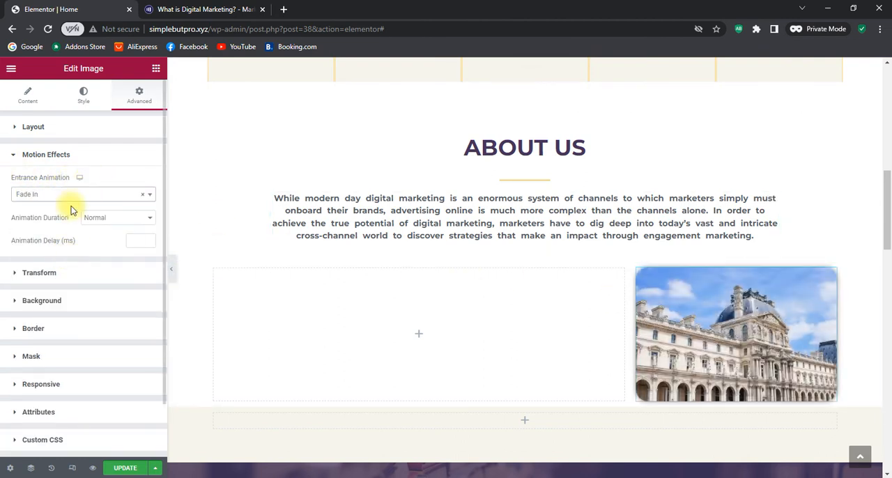
{"action": "left_click", "coordinate": [67, 196]}
{"action": "left_click", "coordinate": [60, 266]}
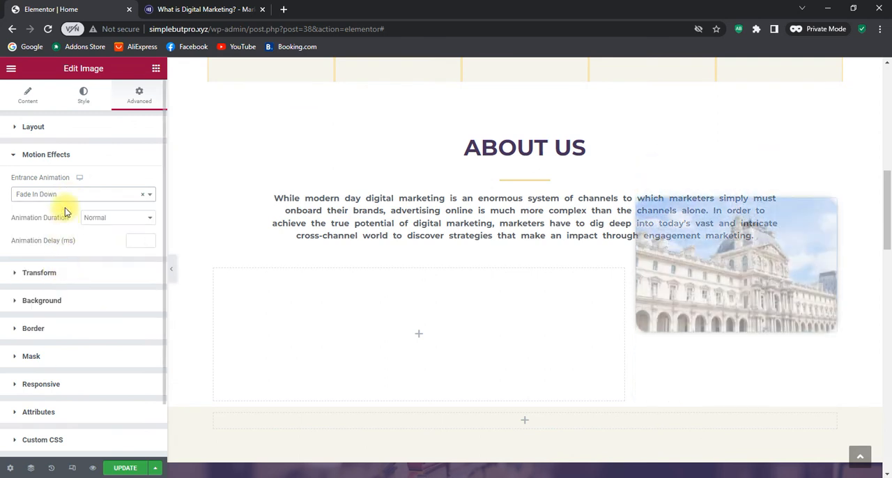
{"action": "left_click", "coordinate": [66, 194]}
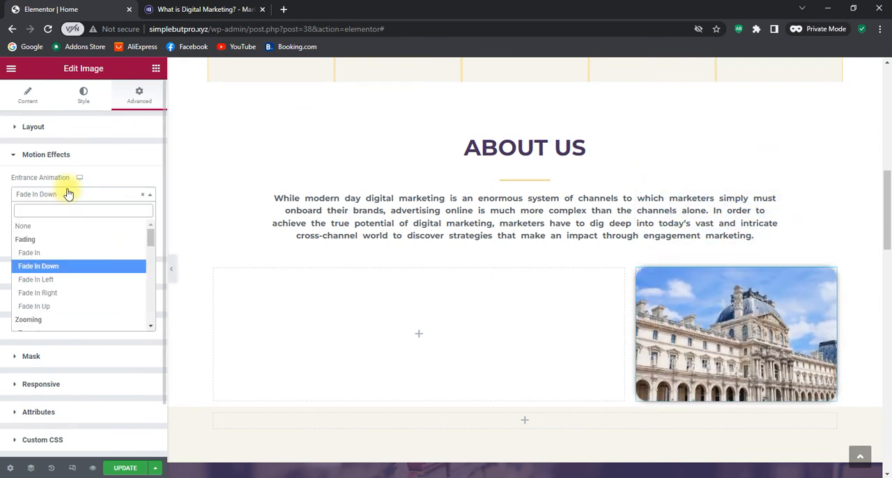
{"action": "left_click", "coordinate": [58, 294]}
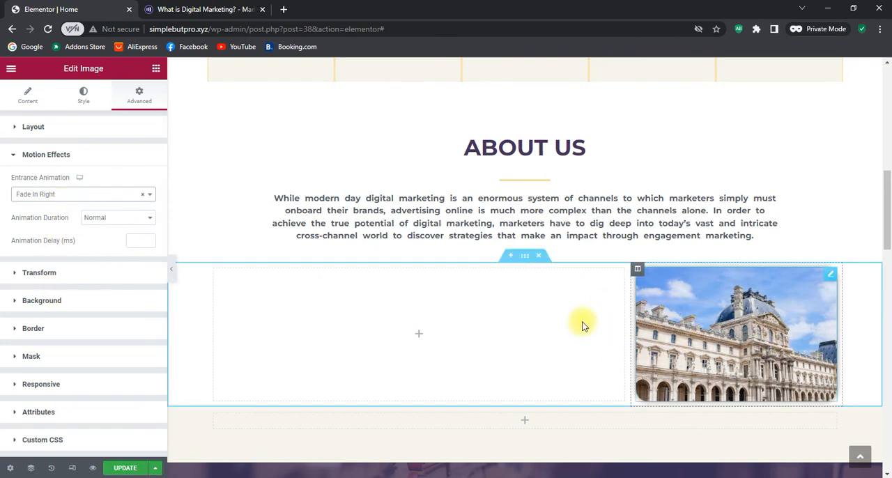
{"action": "left_click", "coordinate": [13, 155]}
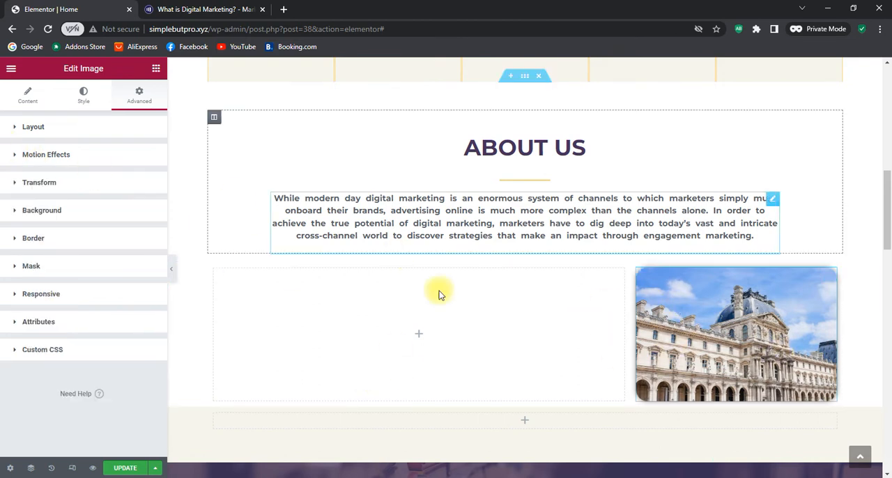
Add a Heading widget to the wide empty column beside the image and title it Why Choose Us
{"action": "left_click", "coordinate": [417, 338]}
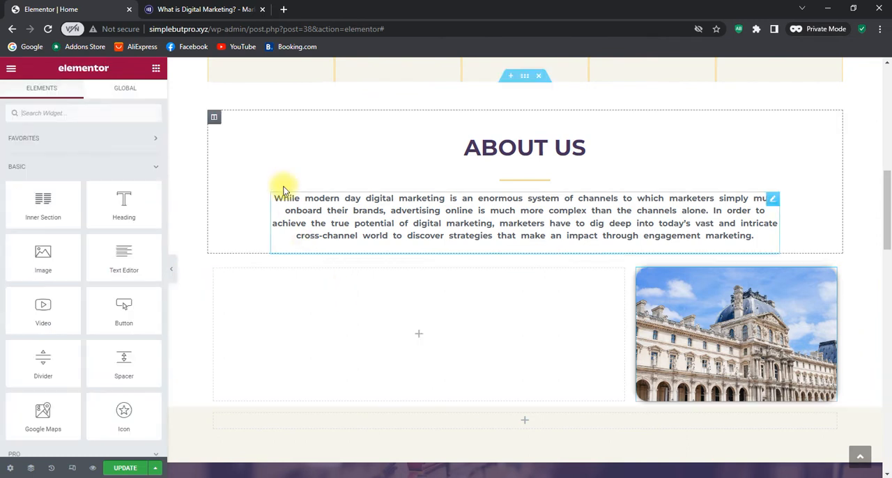
{"action": "left_click_drag", "start_coordinate": [122, 207], "coordinate": [420, 336]}
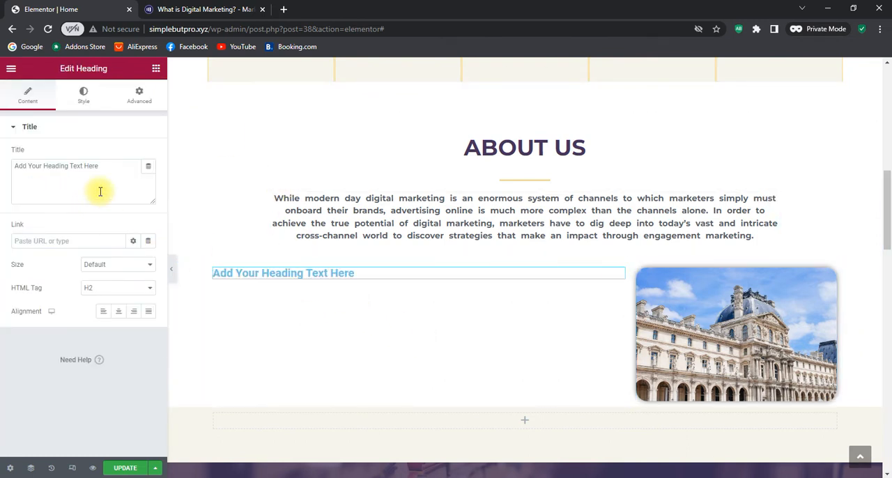
{"action": "left_click_drag", "start_coordinate": [119, 173], "coordinate": [3, 169]}
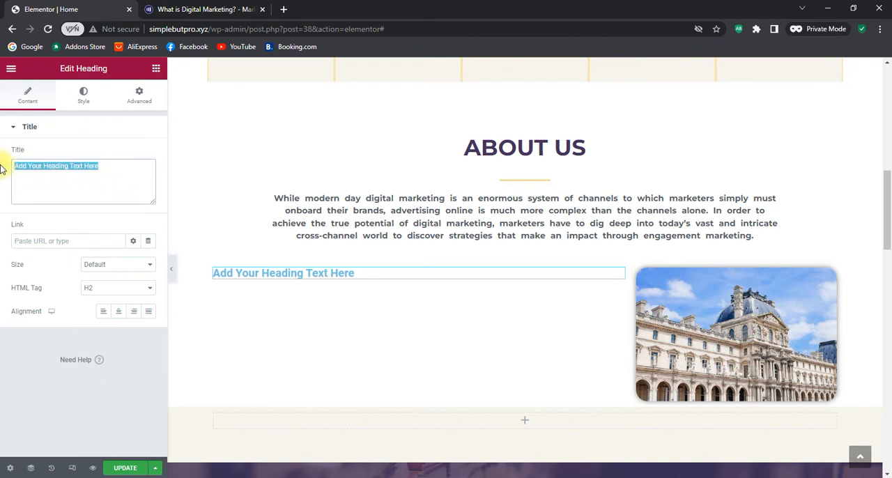
{"action": "type", "text": "Why Choose Us"}
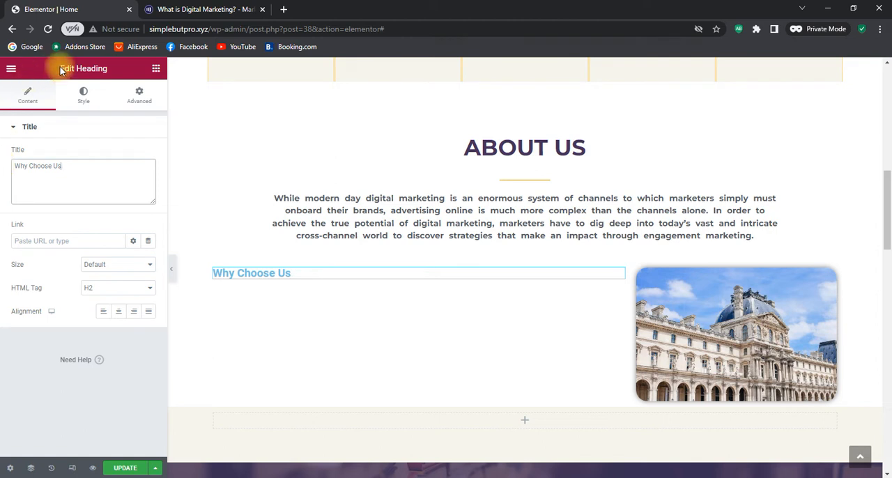
Open the new heading's text color for editing and copy the purple code #422E59 from the website colours in Notepad
{"action": "left_click", "coordinate": [86, 94]}
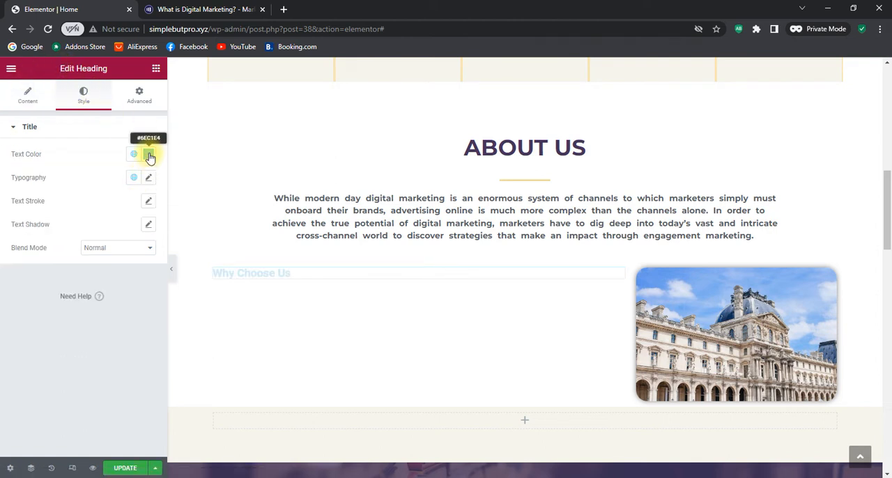
{"action": "left_click", "coordinate": [148, 154]}
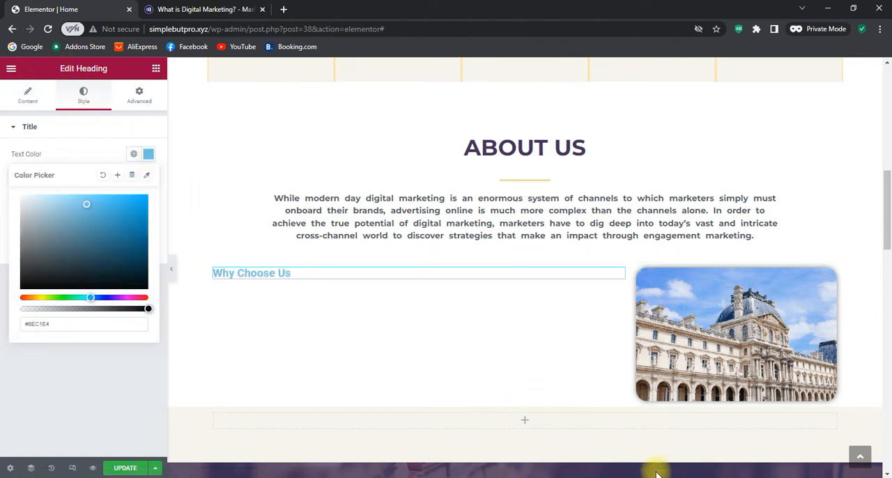
{"action": "left_click", "coordinate": [587, 477]}
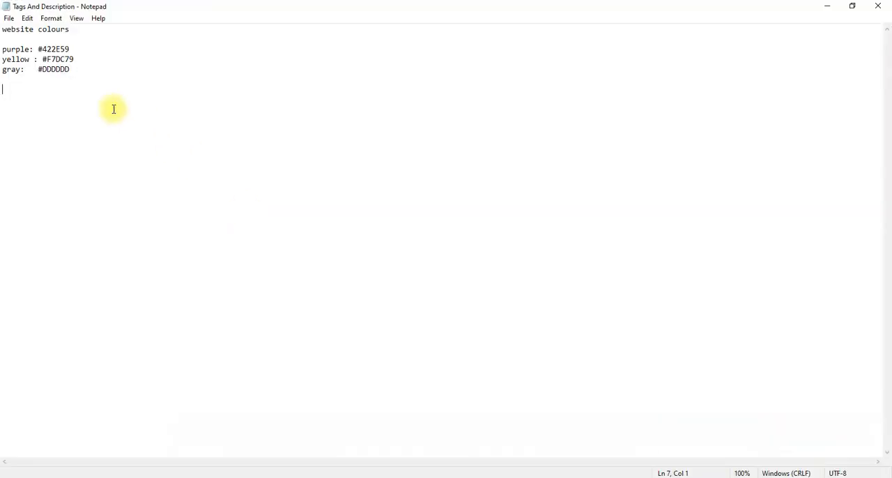
{"action": "left_click_drag", "start_coordinate": [38, 48], "coordinate": [70, 49]}
{"action": "right_click", "coordinate": [43, 49]}
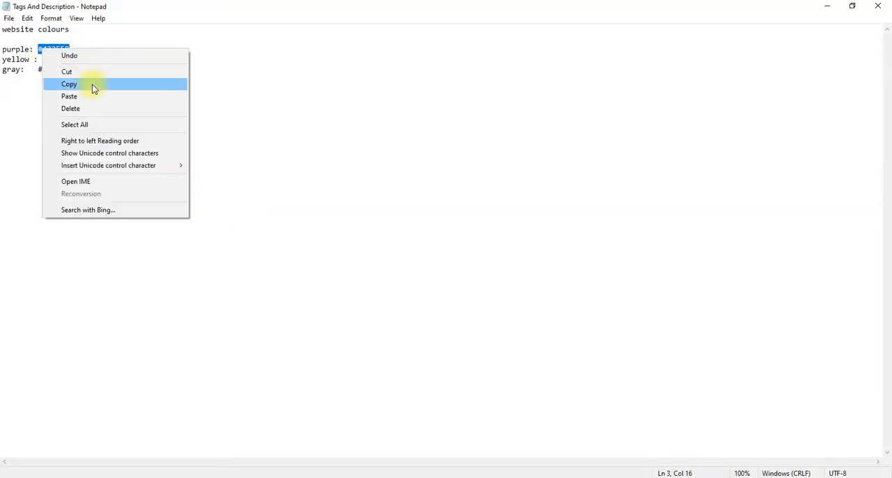
{"action": "left_click", "coordinate": [92, 85]}
Switch back to Elementor and set the Why Choose Us heading's text color to #422E59
{"action": "left_click", "coordinate": [484, 477]}
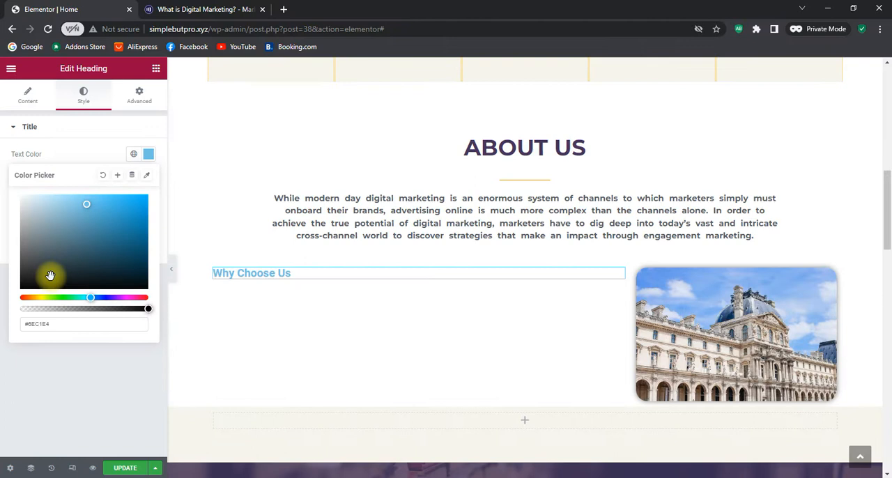
{"action": "left_click_drag", "start_coordinate": [54, 325], "coordinate": [16, 328]}
{"action": "right_click", "coordinate": [36, 324]}
{"action": "left_click", "coordinate": [64, 206]}
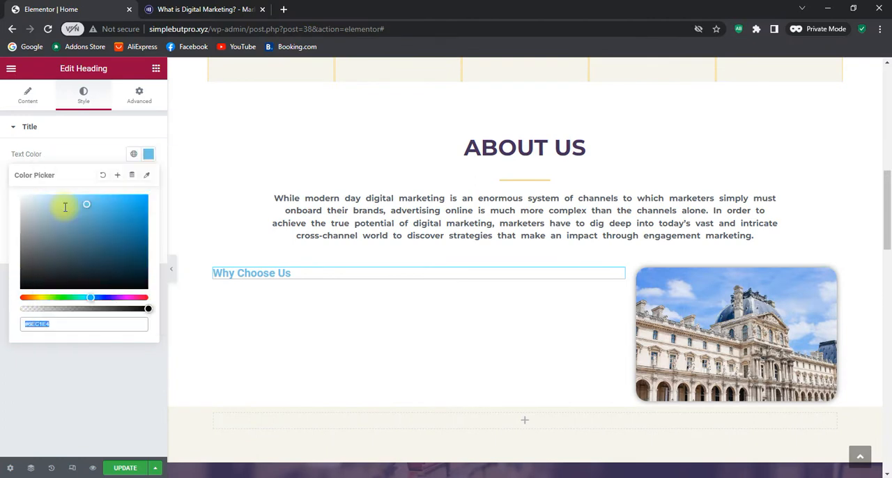
{"action": "left_click", "coordinate": [93, 355]}
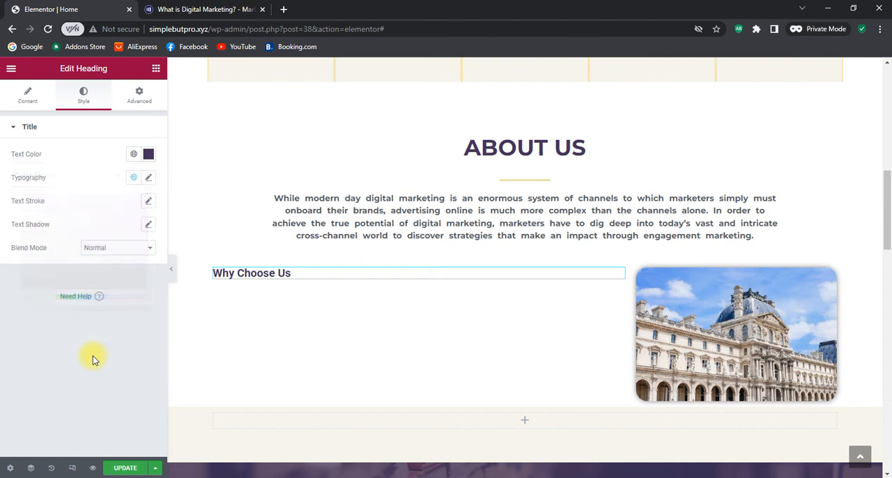
Set the text transform of the Why Choose Us heading to Uppercase in its typography settings
{"action": "left_click", "coordinate": [150, 179]}
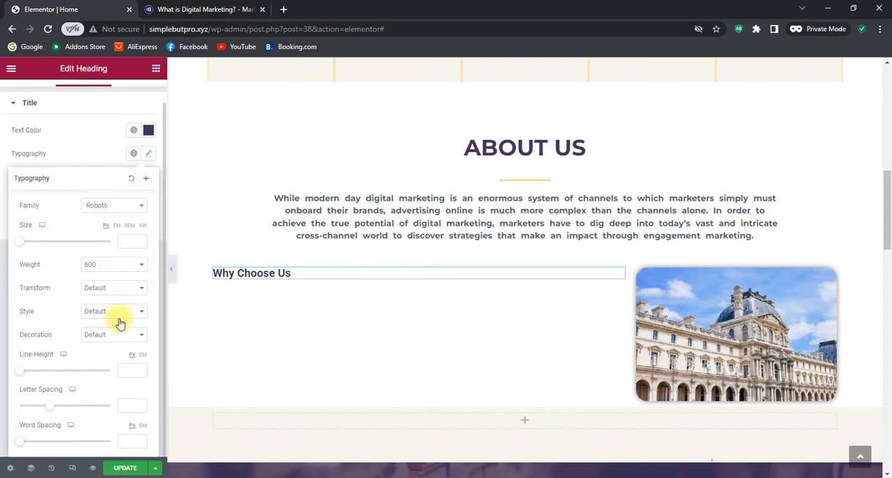
{"action": "left_click", "coordinate": [120, 337]}
{"action": "left_click", "coordinate": [112, 315]}
{"action": "left_click", "coordinate": [112, 316]}
{"action": "left_click", "coordinate": [112, 289]}
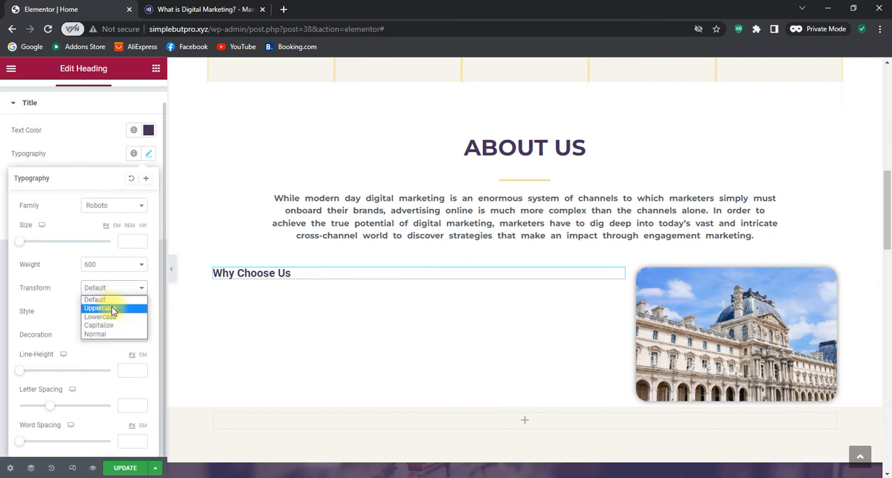
{"action": "left_click", "coordinate": [112, 308]}
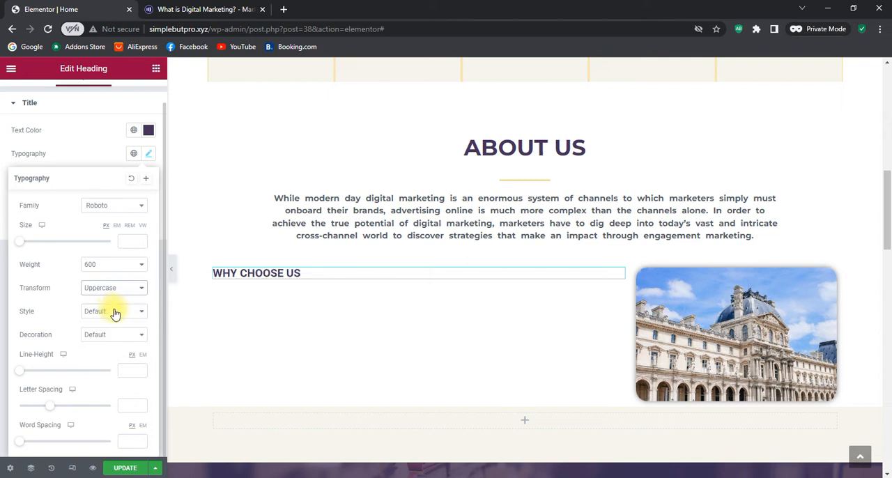
Increase the font size of the Why Choose Us heading to 36 px
{"action": "left_click", "coordinate": [142, 240]}
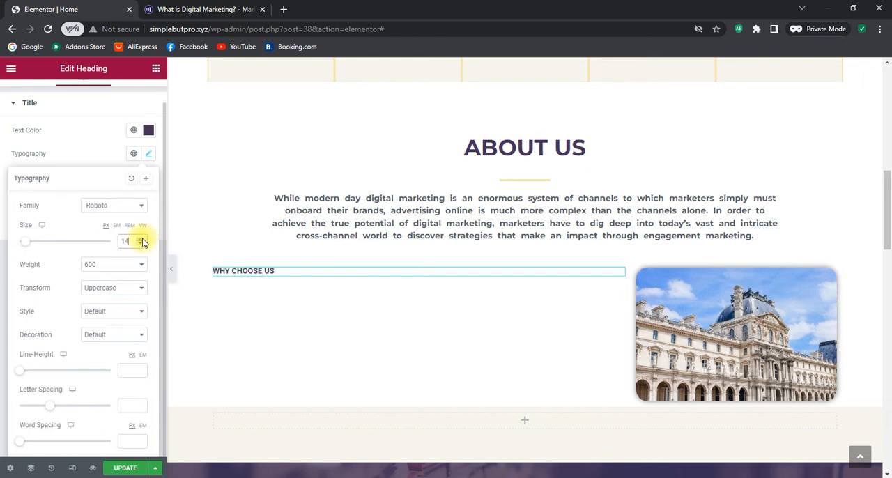
{"action": "left_click", "coordinate": [142, 240]}
{"action": "left_click", "coordinate": [142, 239]}
{"action": "left_click", "coordinate": [142, 239]}
{"action": "left_click", "coordinate": [142, 240]}
{"action": "left_click", "coordinate": [143, 240]}
{"action": "left_click", "coordinate": [143, 239]}
{"action": "left_click", "coordinate": [142, 240]}
{"action": "left_click", "coordinate": [142, 240]}
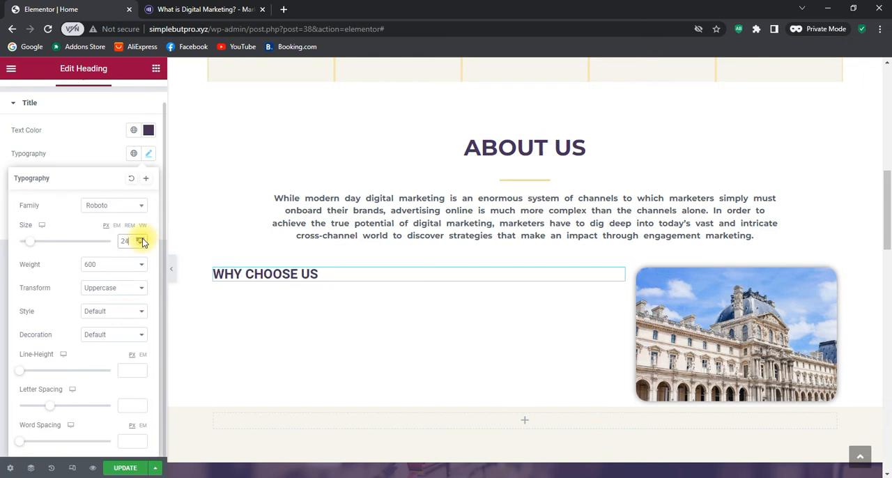
{"action": "left_click", "coordinate": [142, 240]}
{"action": "left_click", "coordinate": [143, 239]}
{"action": "left_click", "coordinate": [142, 240]}
{"action": "left_click", "coordinate": [142, 240]}
{"action": "left_click", "coordinate": [142, 239]}
{"action": "left_click", "coordinate": [142, 240]}
{"action": "left_click", "coordinate": [142, 240]}
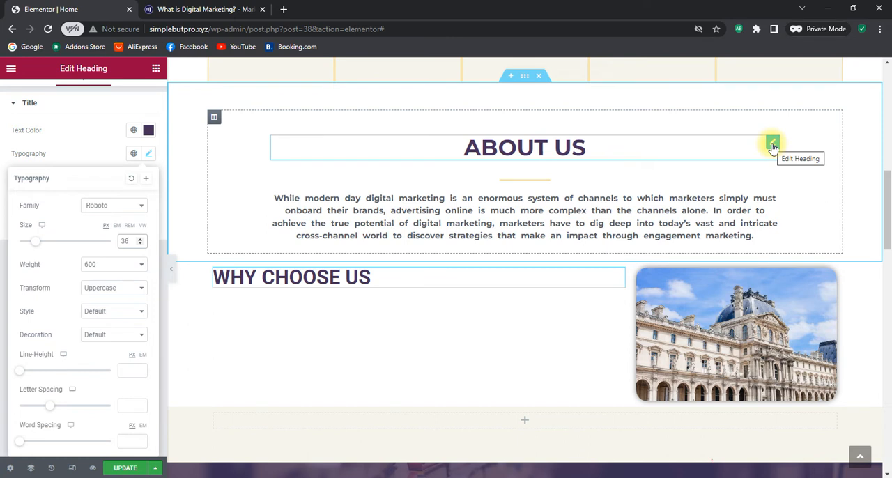
Examine the typography settings of the About Us heading and return to the style settings of the Why Choose Us heading
{"action": "left_click", "coordinate": [773, 145]}
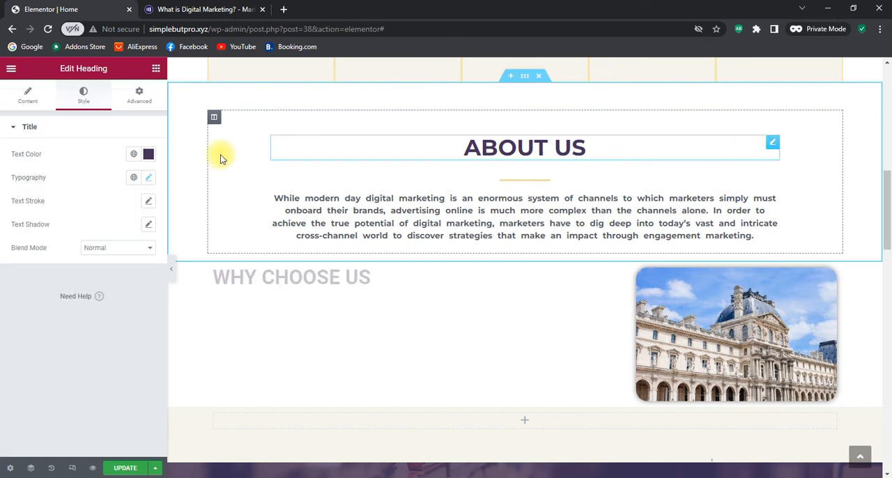
{"action": "left_click", "coordinate": [148, 177]}
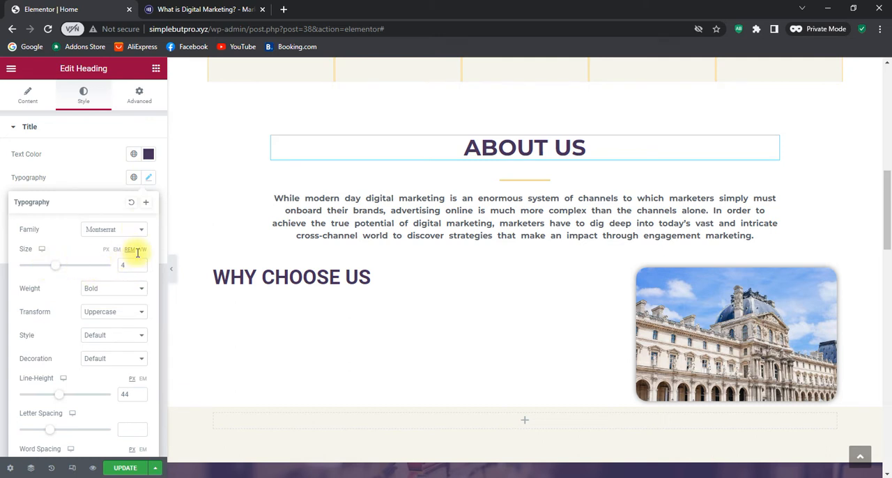
{"action": "scroll", "coordinate": [119, 348], "scroll_direction": "down", "scroll_amount": 1}
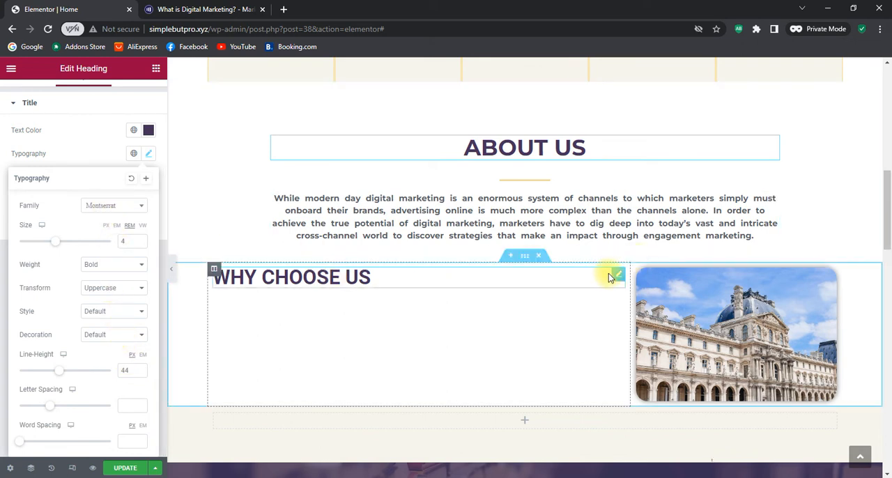
{"action": "left_click", "coordinate": [618, 277]}
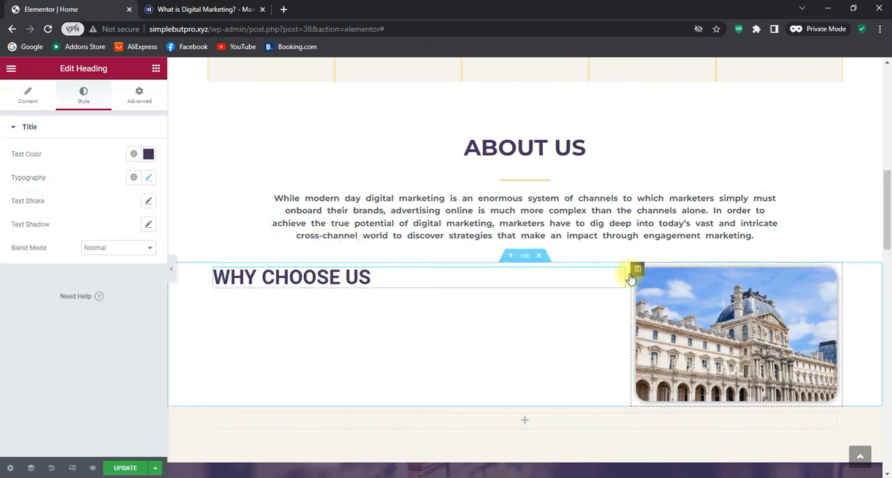
Set the font size of the Why Choose Us heading to 4 REM in its typography settings
{"action": "left_click", "coordinate": [147, 179]}
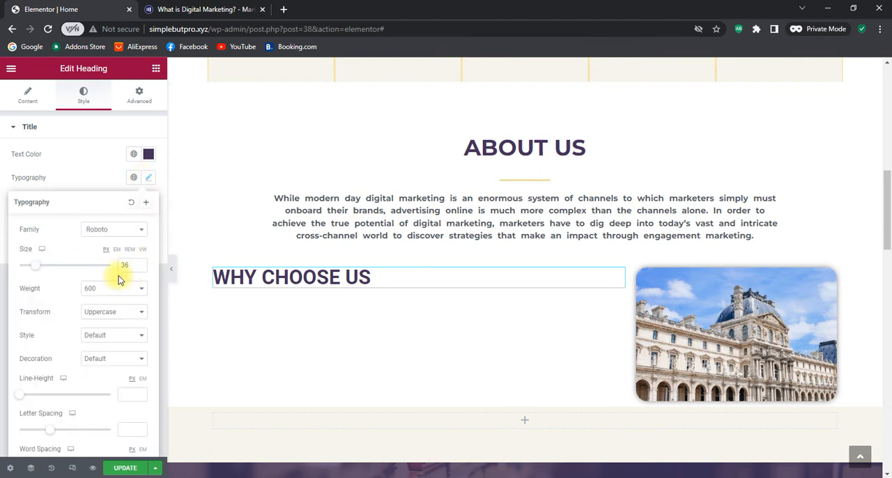
{"action": "left_click", "coordinate": [129, 249]}
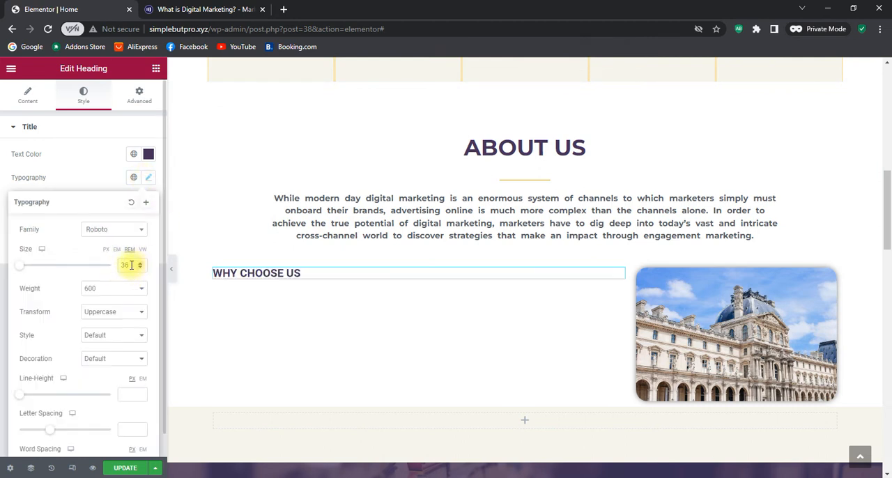
{"action": "left_click_drag", "start_coordinate": [131, 264], "coordinate": [100, 270]}
{"action": "type", "text": "4"}
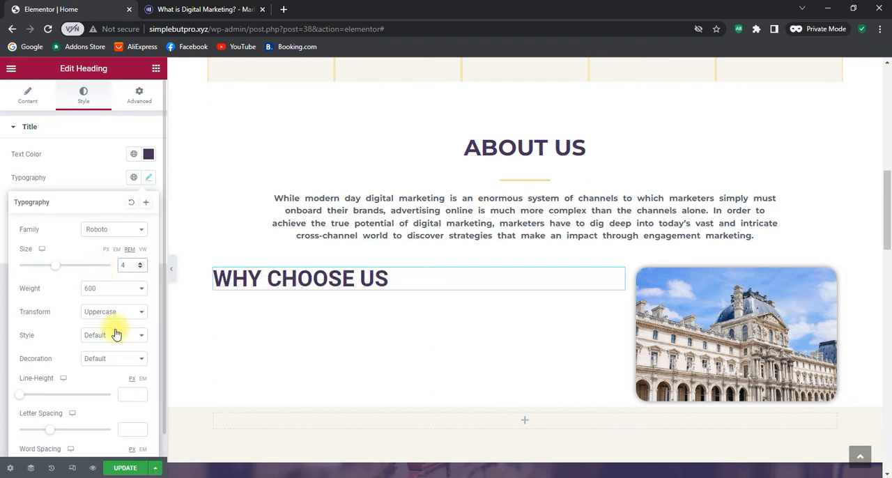
Raise the line height of the Why Choose Us heading to 30 px
{"action": "scroll", "coordinate": [117, 335], "scroll_direction": "down", "scroll_amount": 1}
{"action": "left_click", "coordinate": [142, 368]}
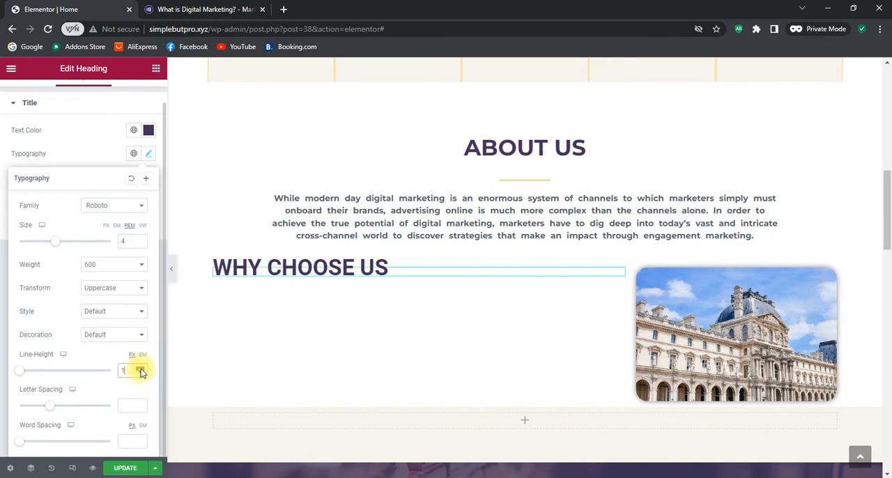
{"action": "left_click", "coordinate": [141, 368]}
{"action": "left_click", "coordinate": [141, 369]}
{"action": "left_click", "coordinate": [142, 368]}
{"action": "left_click", "coordinate": [141, 369]}
{"action": "left_click", "coordinate": [142, 369]}
{"action": "left_click", "coordinate": [141, 369]}
{"action": "left_click", "coordinate": [141, 369]}
{"action": "left_click", "coordinate": [141, 368]}
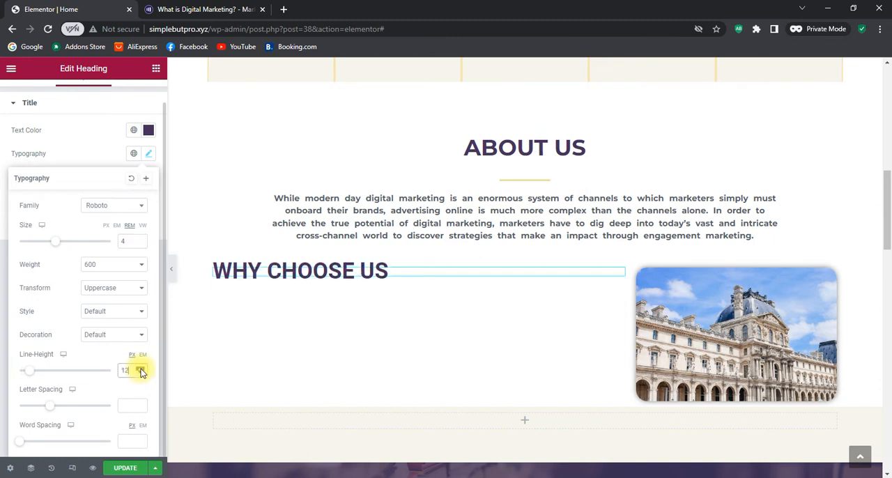
{"action": "left_click", "coordinate": [142, 369]}
{"action": "left_click", "coordinate": [142, 369]}
{"action": "left_click", "coordinate": [141, 369]}
{"action": "left_click", "coordinate": [142, 369]}
{"action": "left_click", "coordinate": [141, 368]}
{"action": "left_click", "coordinate": [142, 369]}
{"action": "left_click", "coordinate": [141, 368]}
{"action": "left_click", "coordinate": [142, 369]}
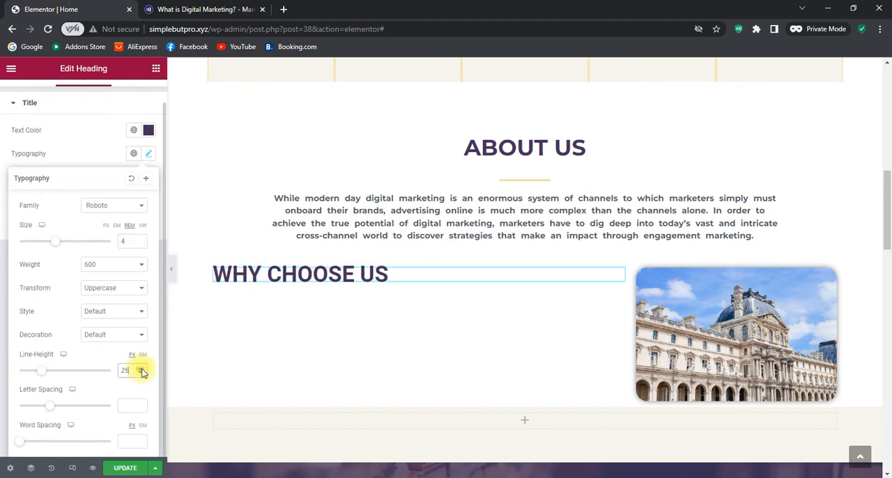
{"action": "left_click", "coordinate": [141, 368]}
{"action": "left_click", "coordinate": [142, 369]}
{"action": "left_click", "coordinate": [141, 368]}
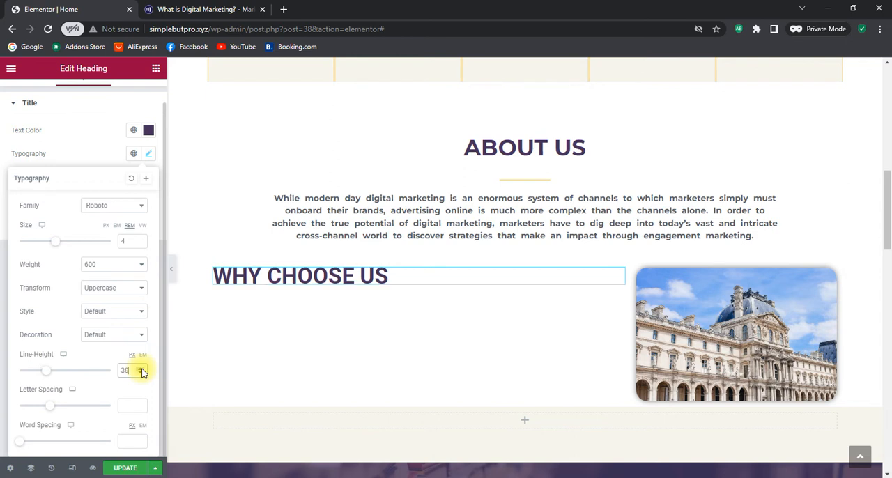
Set the Why Choose Us heading's font family to Montserrat and its weight to Bold, and collapse the Title style settings
{"action": "left_click", "coordinate": [111, 209]}
{"action": "type", "text": "mont"}
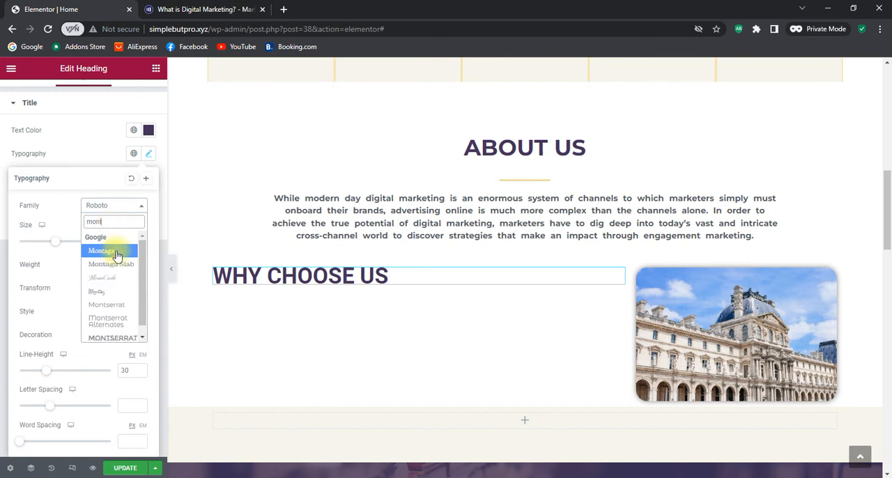
{"action": "left_click", "coordinate": [110, 304]}
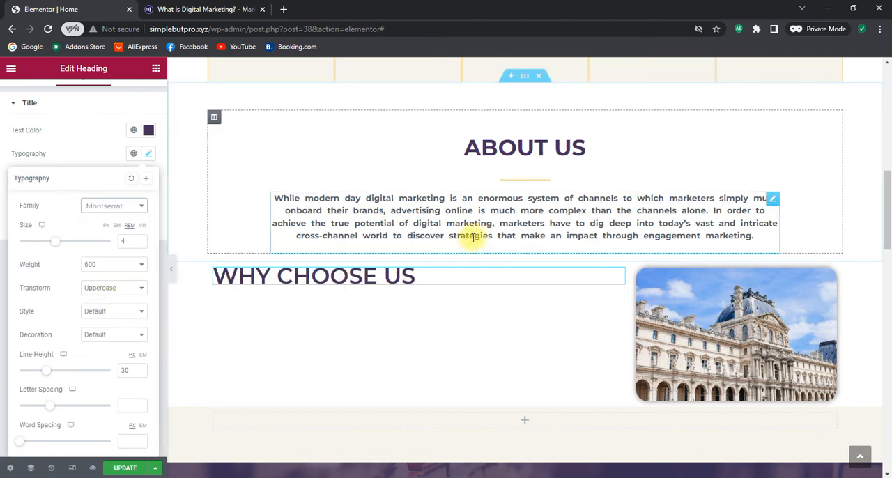
{"action": "left_click", "coordinate": [132, 265]}
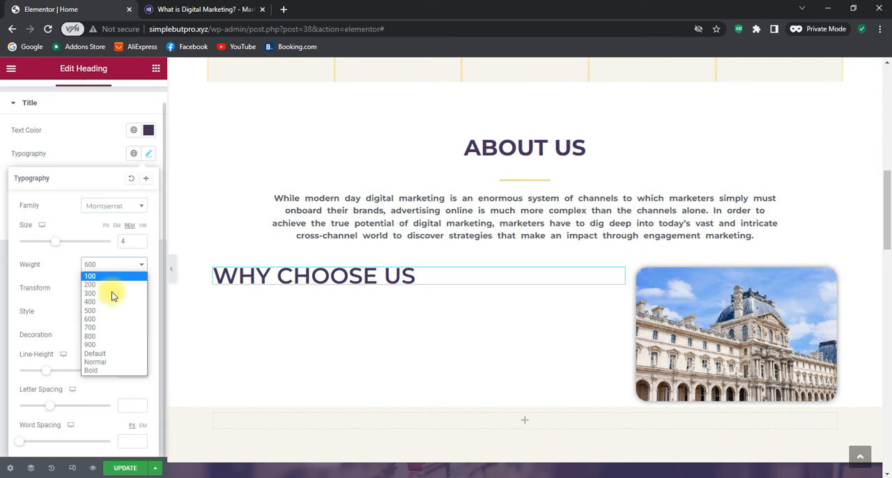
{"action": "left_click", "coordinate": [101, 371]}
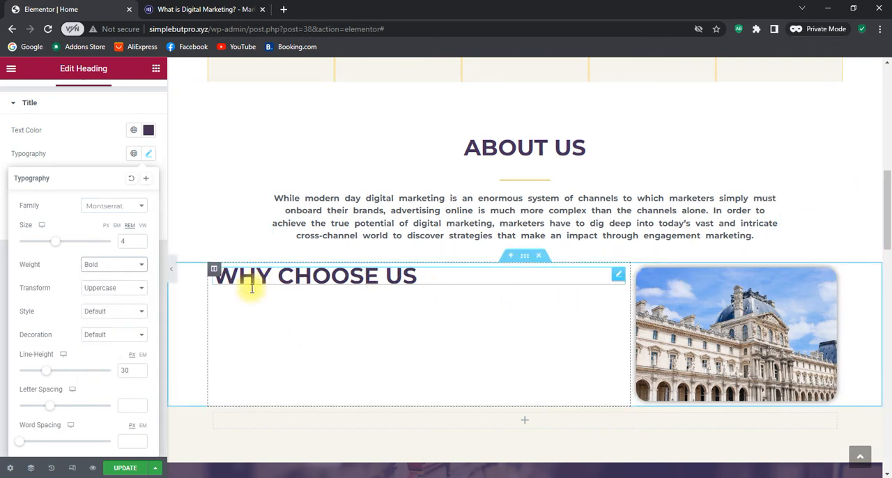
{"action": "left_click", "coordinate": [80, 113]}
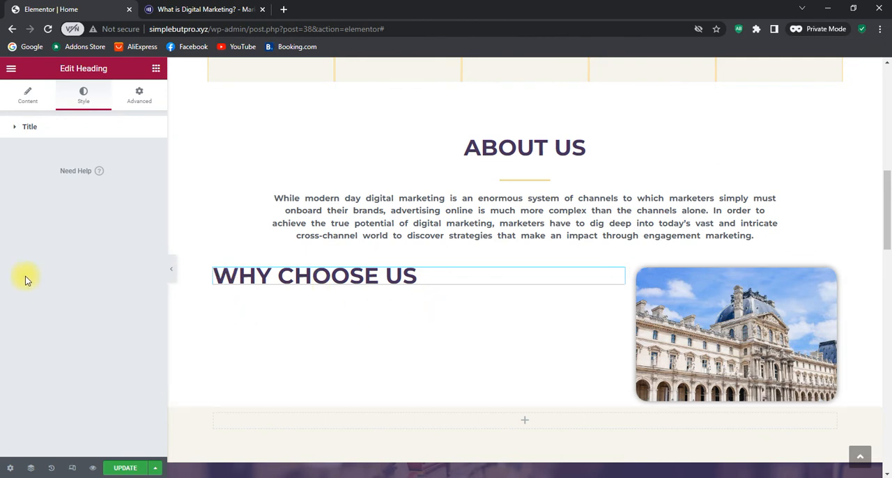
Add a Text Editor widget below the Why Choose Us heading and delete its placeholder text
{"action": "left_click", "coordinate": [155, 69]}
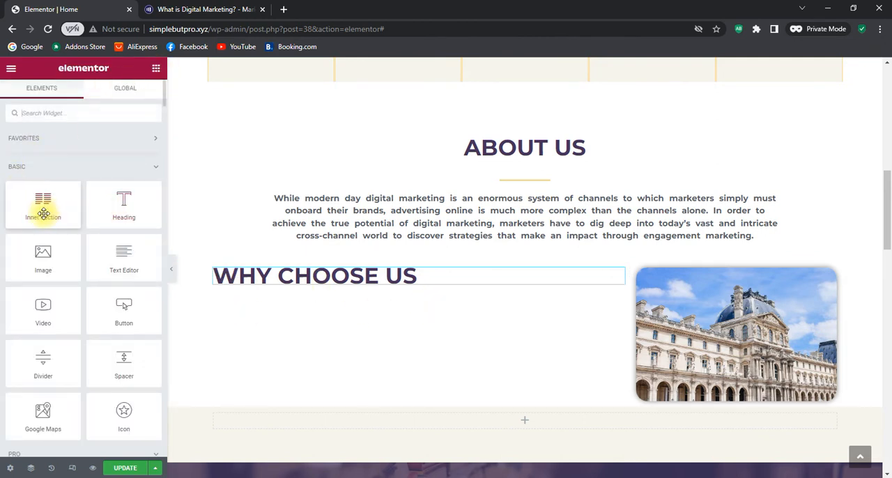
{"action": "left_click_drag", "start_coordinate": [108, 258], "coordinate": [295, 279]}
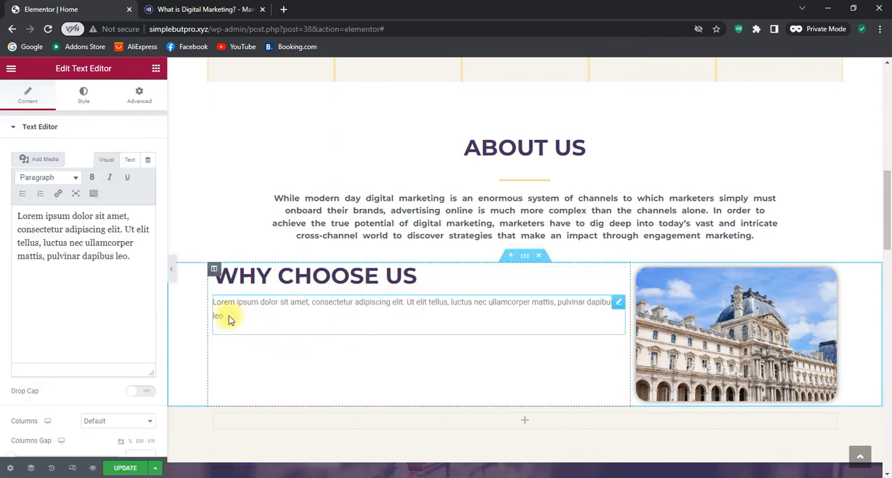
{"action": "left_click_drag", "start_coordinate": [227, 318], "coordinate": [198, 298]}
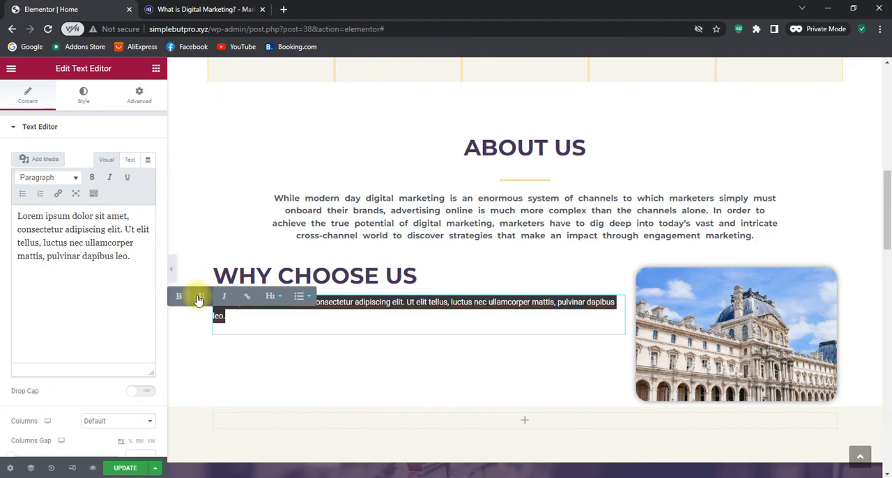
{"action": "key", "text": "BackSpace"}
Switch to the Marketo digital marketing page and copy the two paragraphs from "By implementing an omnichannel" to "even more personalized."
{"action": "left_click", "coordinate": [252, 9]}
{"action": "scroll", "coordinate": [363, 280], "scroll_direction": "down", "scroll_amount": 3}
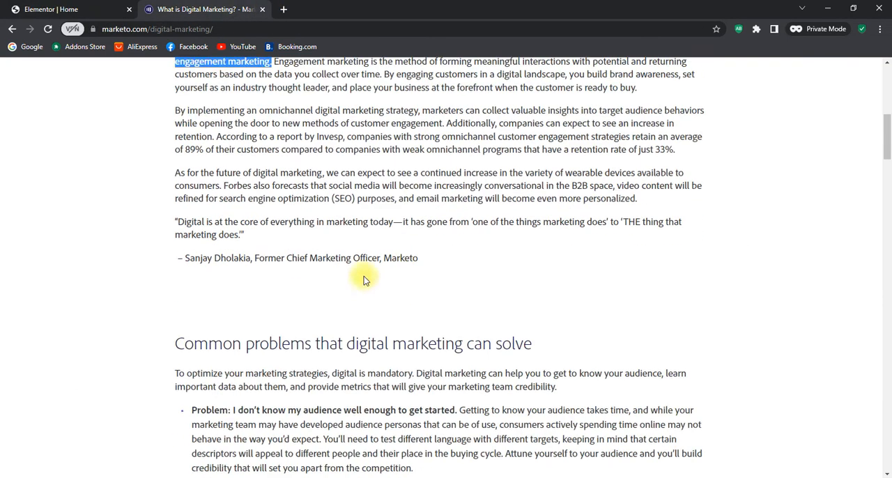
{"action": "scroll", "coordinate": [364, 279], "scroll_direction": "up", "scroll_amount": 3}
{"action": "left_click_drag", "start_coordinate": [177, 221], "coordinate": [665, 305]}
{"action": "right_click", "coordinate": [627, 303]}
{"action": "left_click", "coordinate": [627, 302]}
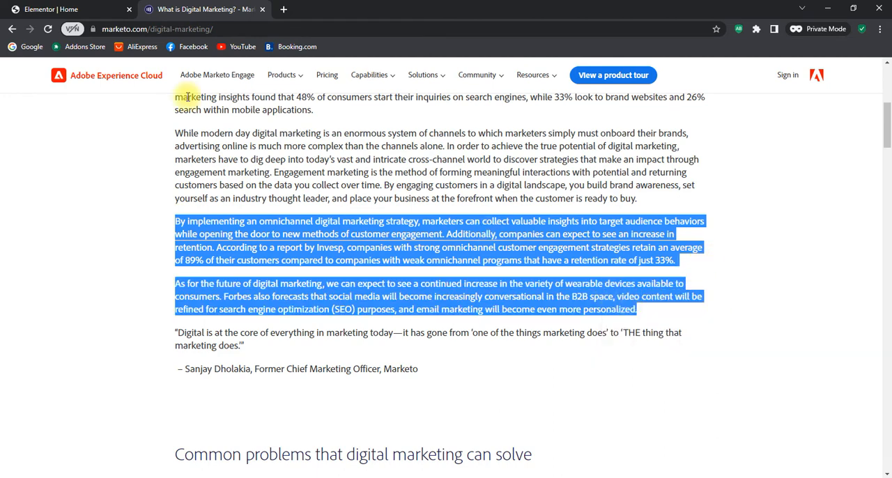
Switch back to Elementor and paste the copied paragraphs into the empty text widget under Why Choose Us
{"action": "left_click", "coordinate": [51, 9]}
{"action": "left_click", "coordinate": [40, 221]}
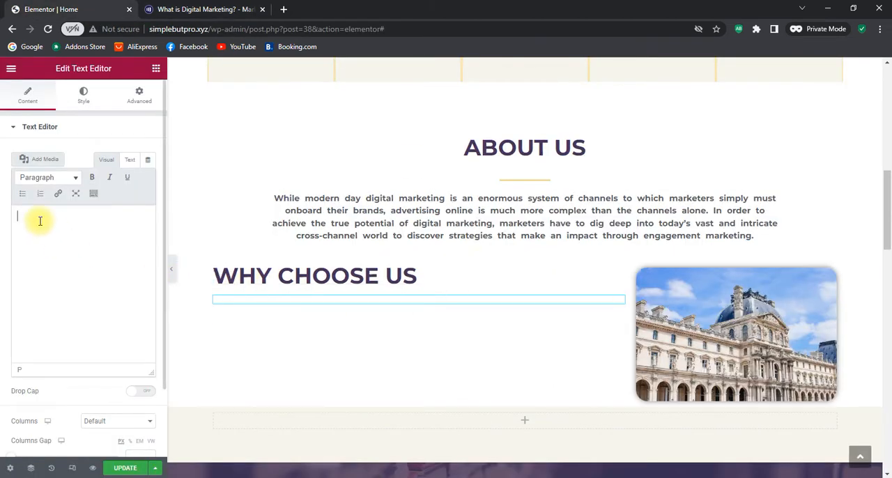
{"action": "key", "text": "ctrl+v"}
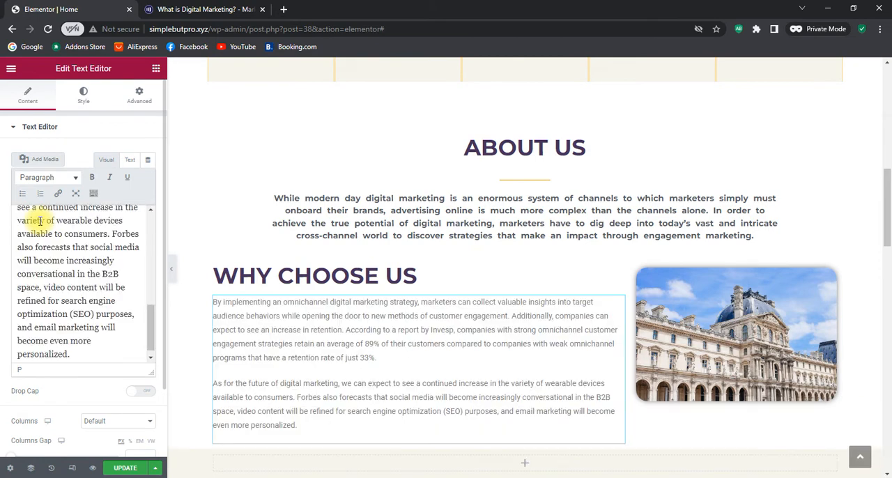
Set the Why Choose Us paragraph text's font family to Montserrat and its weight to Bold in the typography settings
{"action": "left_click", "coordinate": [82, 96]}
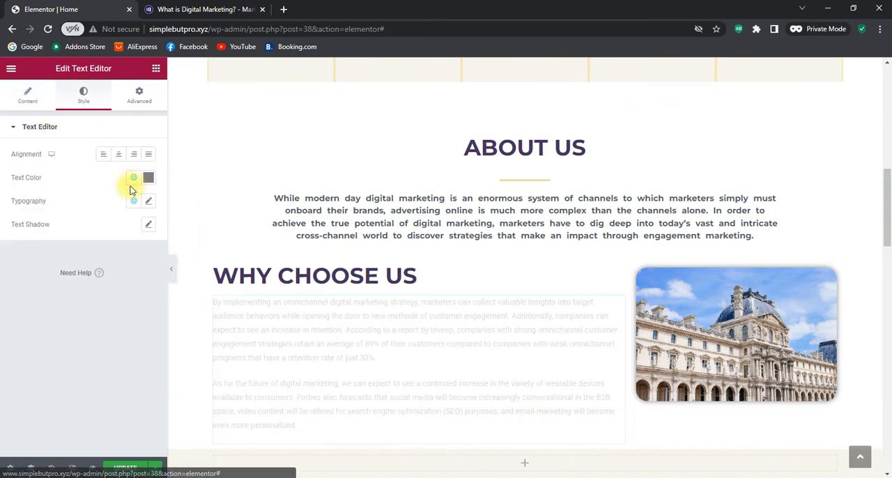
{"action": "left_click", "coordinate": [149, 200]}
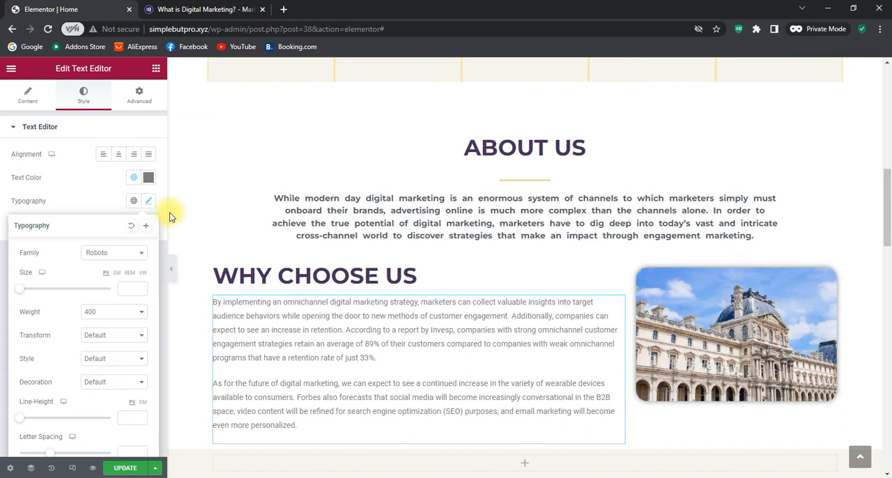
{"action": "left_click", "coordinate": [112, 254]}
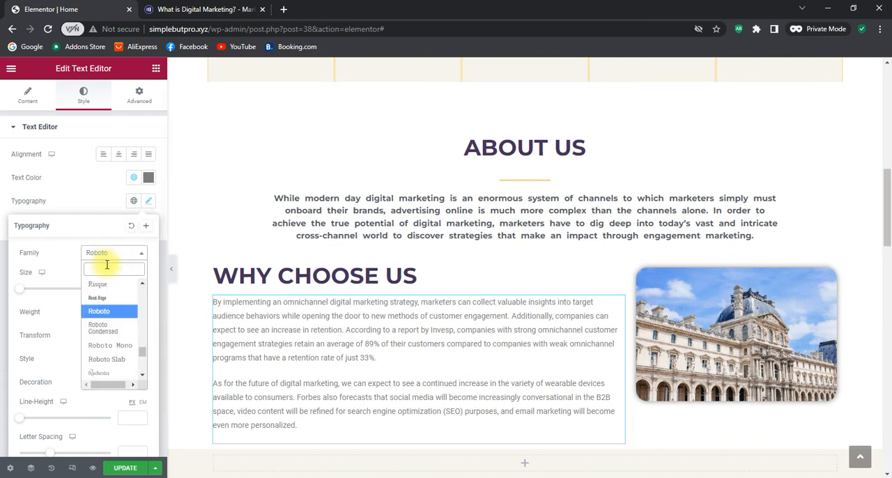
{"action": "type", "text": "mong"}
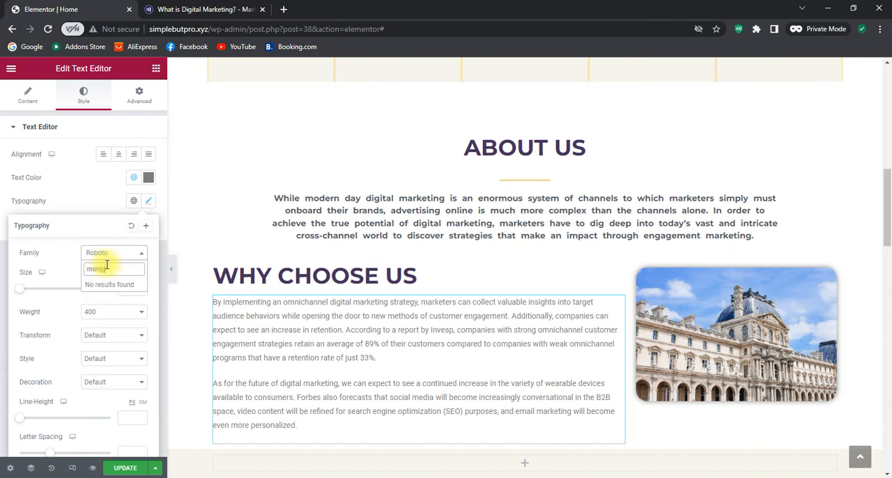
{"action": "key", "text": "BackSpace"}
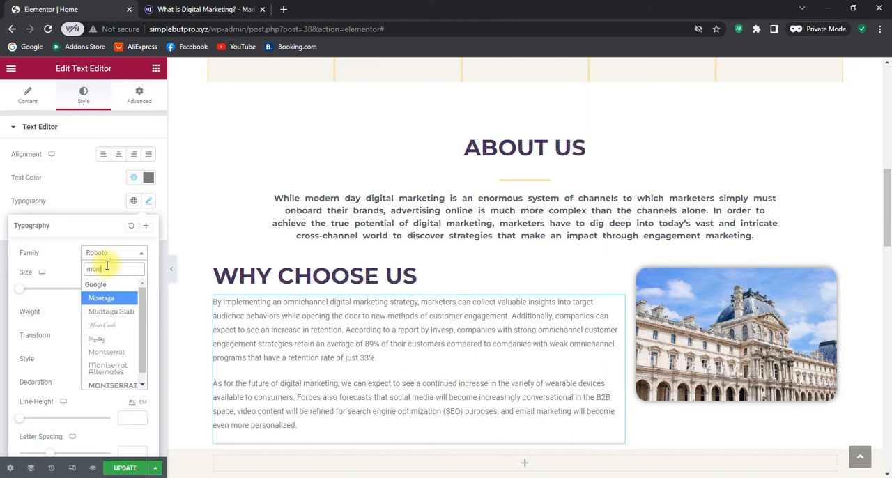
{"action": "left_click", "coordinate": [106, 352]}
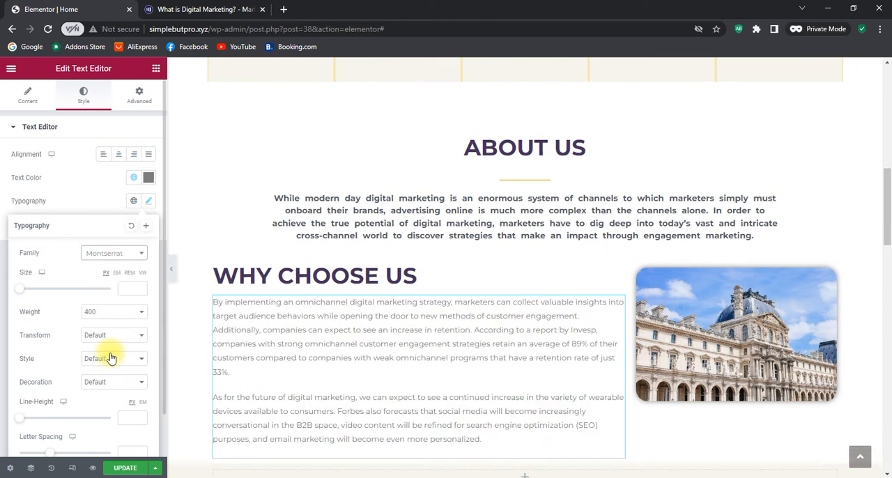
{"action": "left_click", "coordinate": [115, 316]}
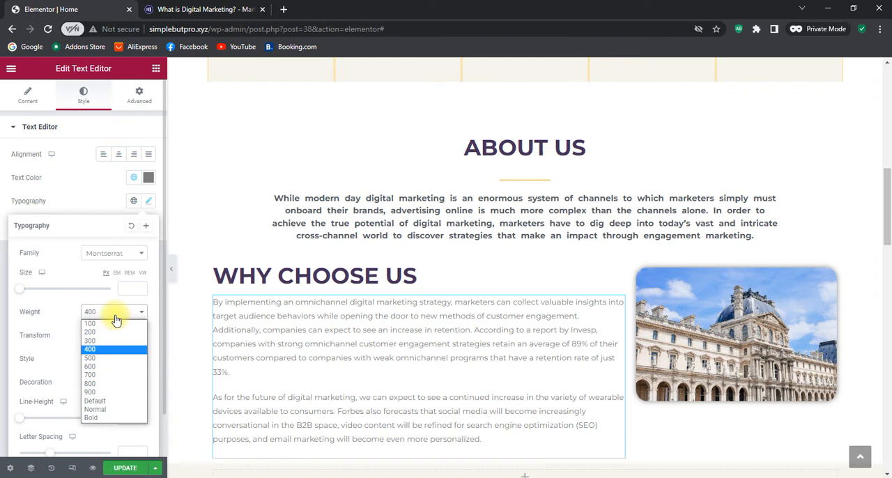
{"action": "left_click", "coordinate": [90, 417]}
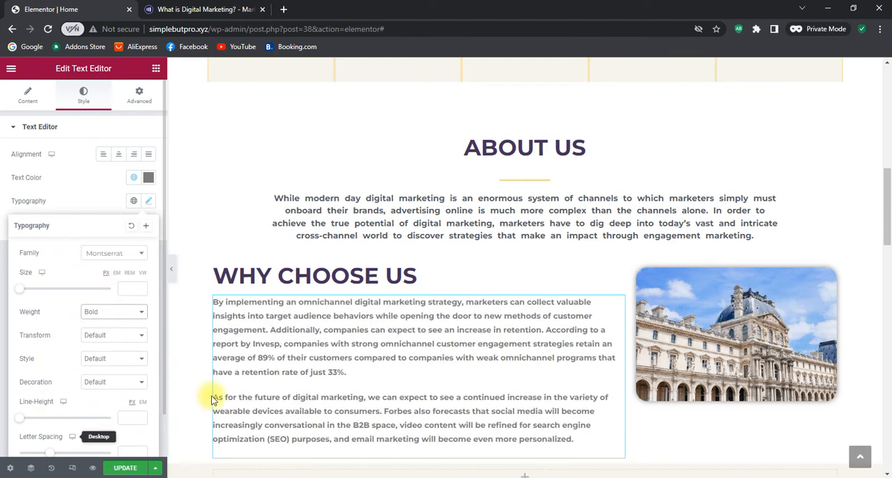
Check the About Us paragraph's typography settings and set the Why Choose Us heading's word spacing to 5 px
{"action": "scroll", "coordinate": [131, 314], "scroll_direction": "down", "scroll_amount": 1}
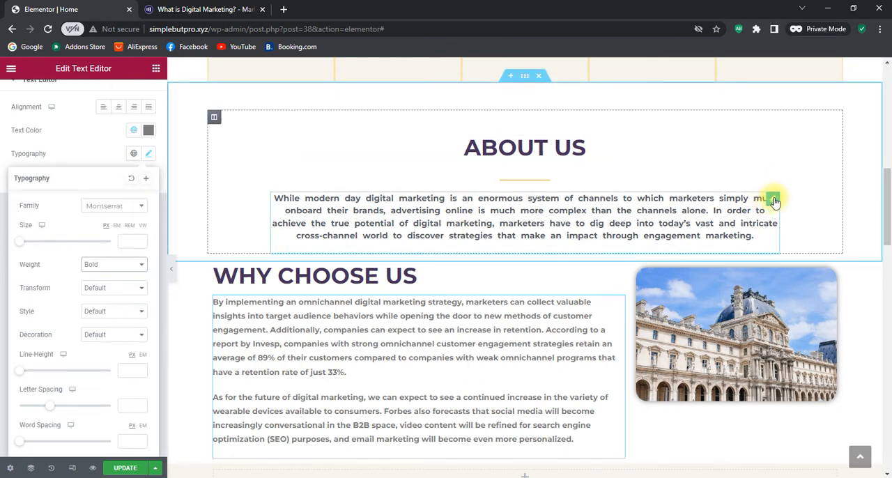
{"action": "left_click", "coordinate": [775, 202]}
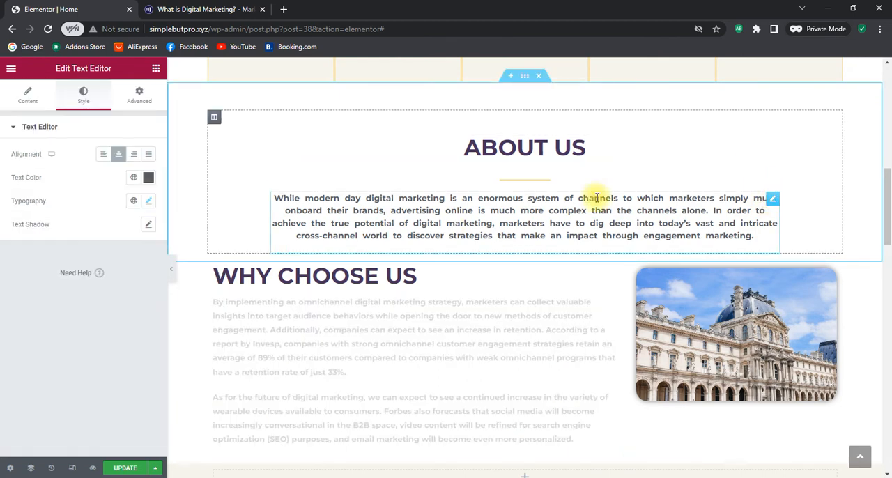
{"action": "left_click", "coordinate": [147, 202]}
{"action": "scroll", "coordinate": [123, 341], "scroll_direction": "down", "scroll_amount": 1}
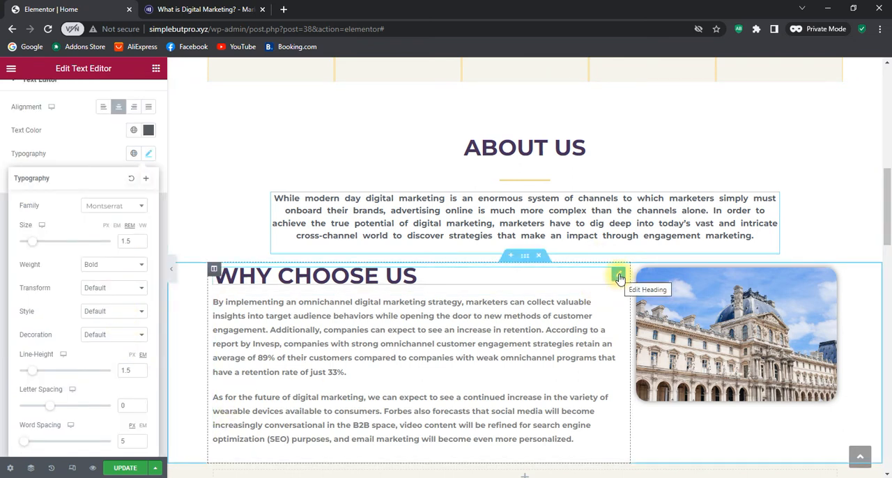
{"action": "left_click", "coordinate": [619, 276]}
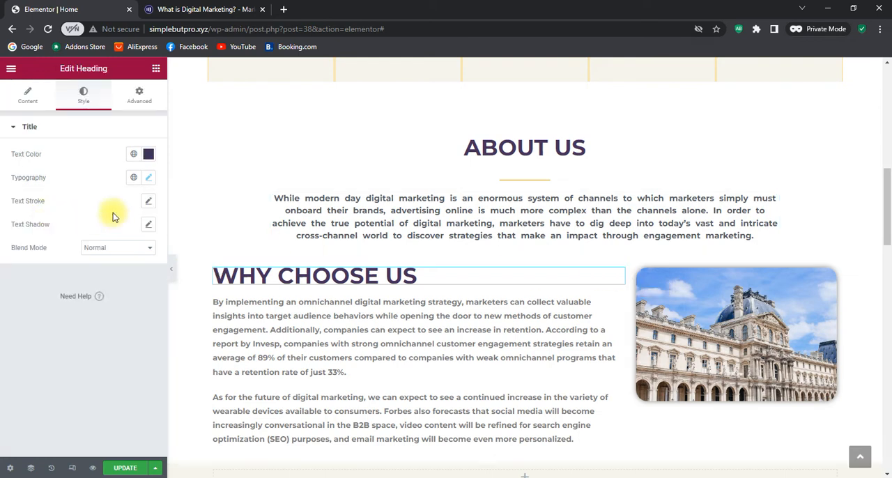
{"action": "left_click", "coordinate": [147, 177]}
{"action": "scroll", "coordinate": [127, 391], "scroll_direction": "down", "scroll_amount": 1}
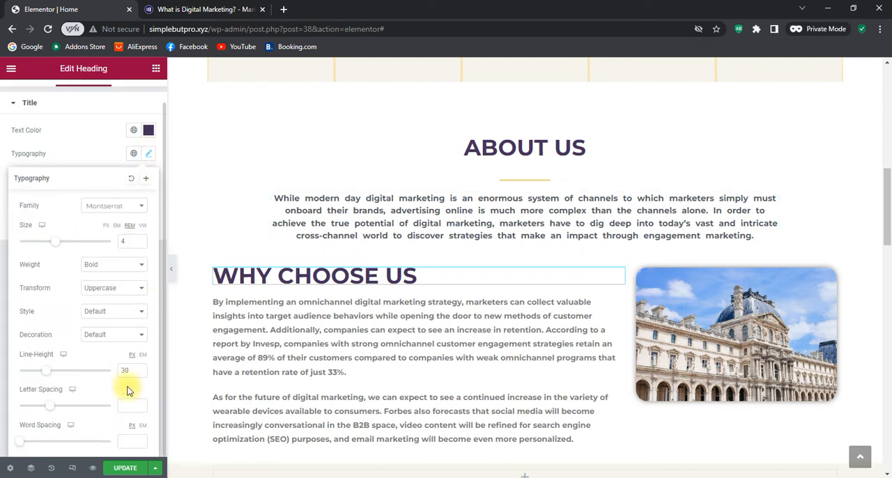
{"action": "left_click", "coordinate": [141, 438]}
{"action": "left_click", "coordinate": [140, 438]}
{"action": "left_click", "coordinate": [141, 438]}
{"action": "left_click", "coordinate": [141, 439]}
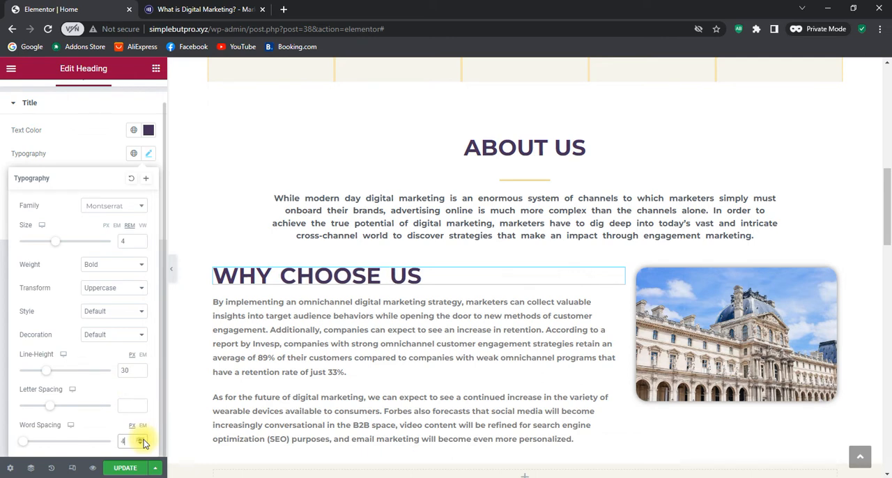
{"action": "left_click", "coordinate": [141, 439]}
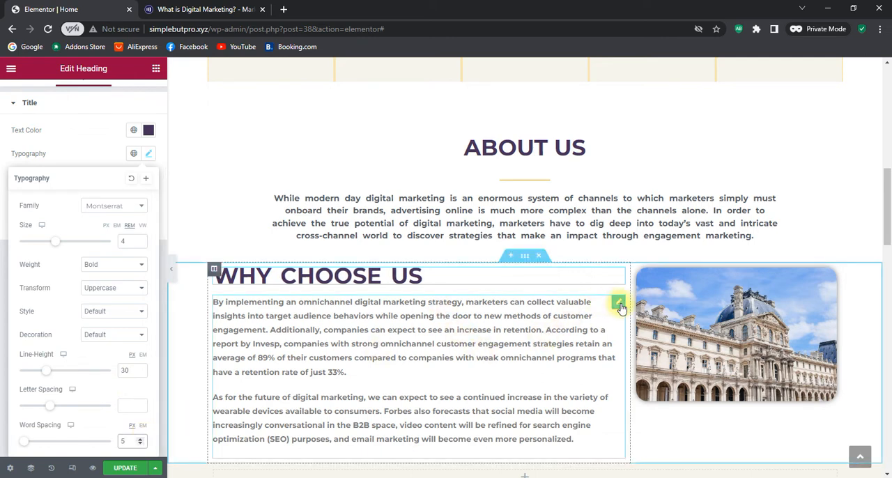
Try black and then light grey #C0C0C0 as the text color of the Why Choose Us paragraph
{"action": "left_click", "coordinate": [618, 304]}
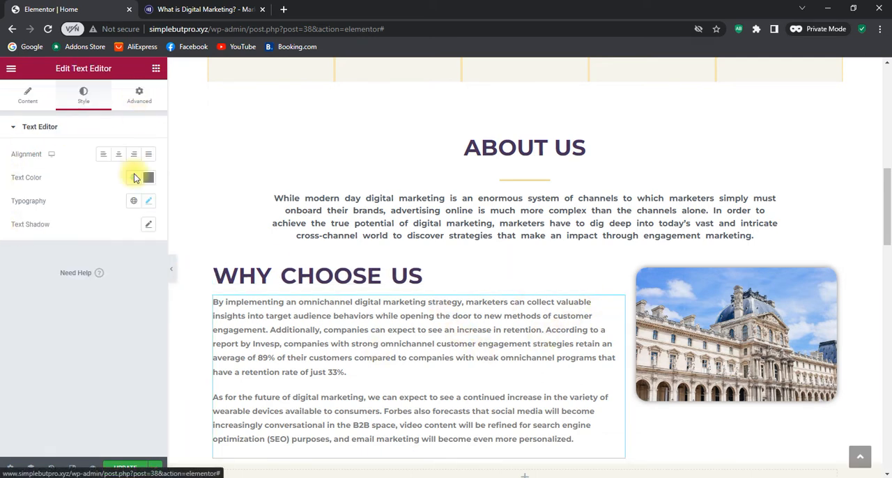
{"action": "left_click", "coordinate": [149, 200]}
{"action": "scroll", "coordinate": [129, 408], "scroll_direction": "down", "scroll_amount": 1}
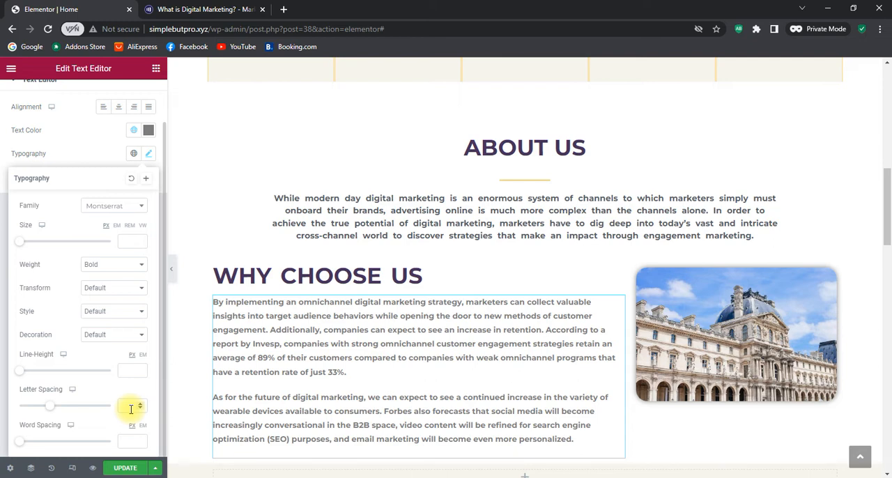
{"action": "left_click", "coordinate": [149, 131]}
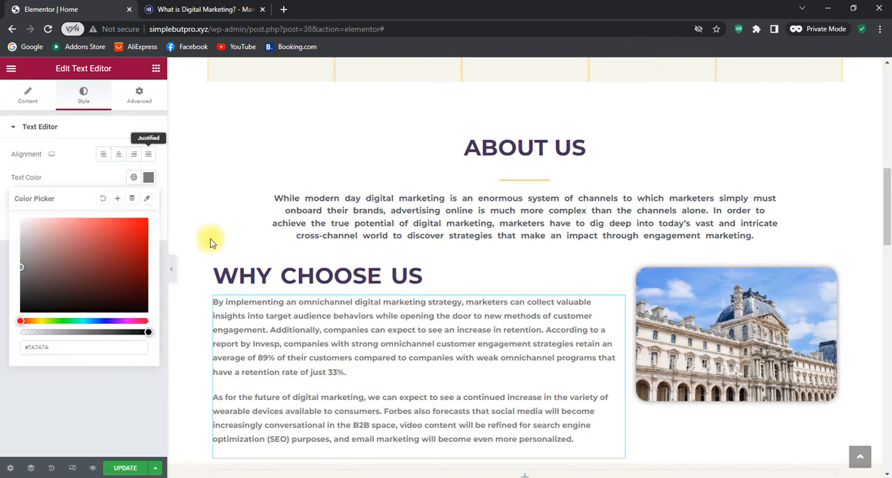
{"action": "left_click_drag", "start_coordinate": [29, 286], "coordinate": [10, 347]}
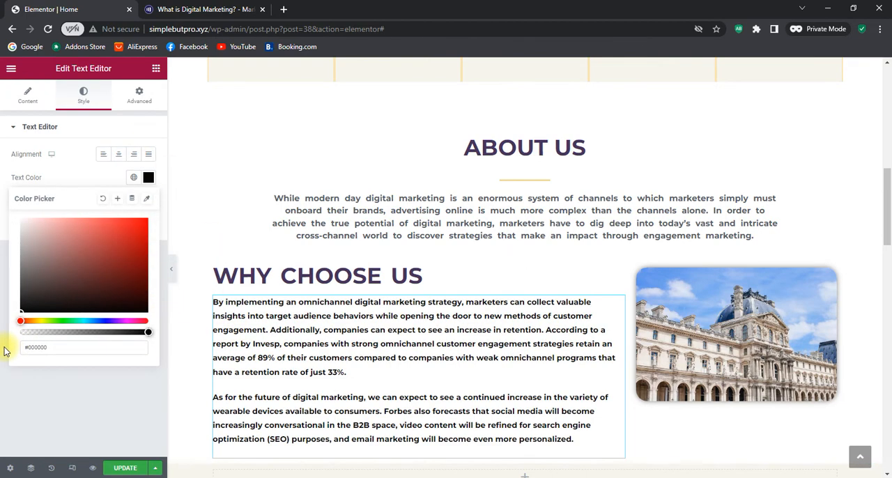
{"action": "left_click_drag", "start_coordinate": [14, 314], "coordinate": [20, 241]}
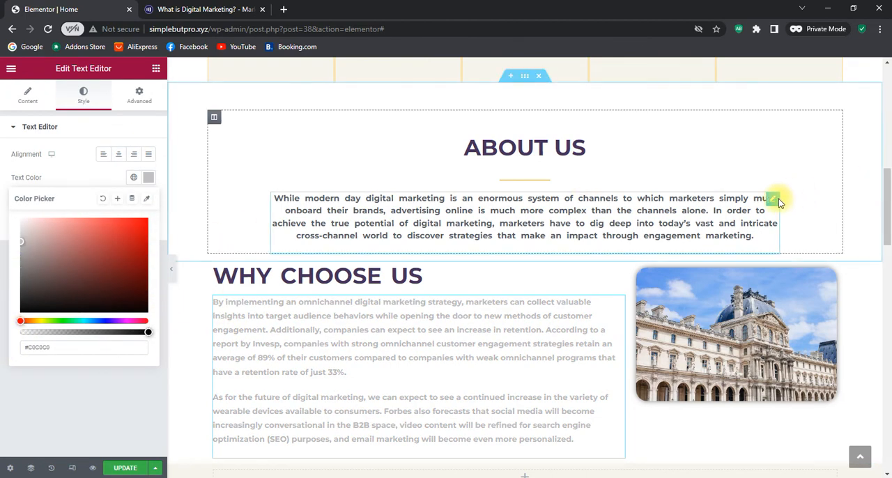
Copy the text color code #54595F from the About Us paragraph's style settings
{"action": "left_click", "coordinate": [776, 200]}
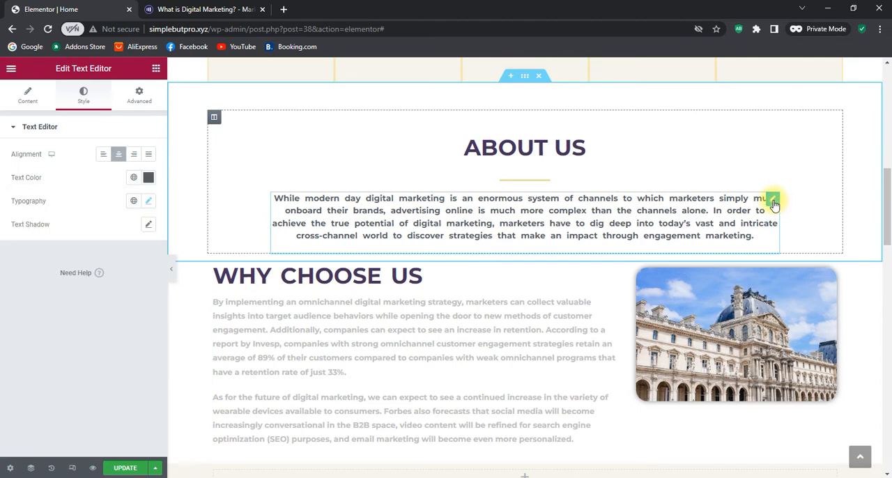
{"action": "left_click", "coordinate": [150, 178]}
{"action": "right_click", "coordinate": [33, 349]}
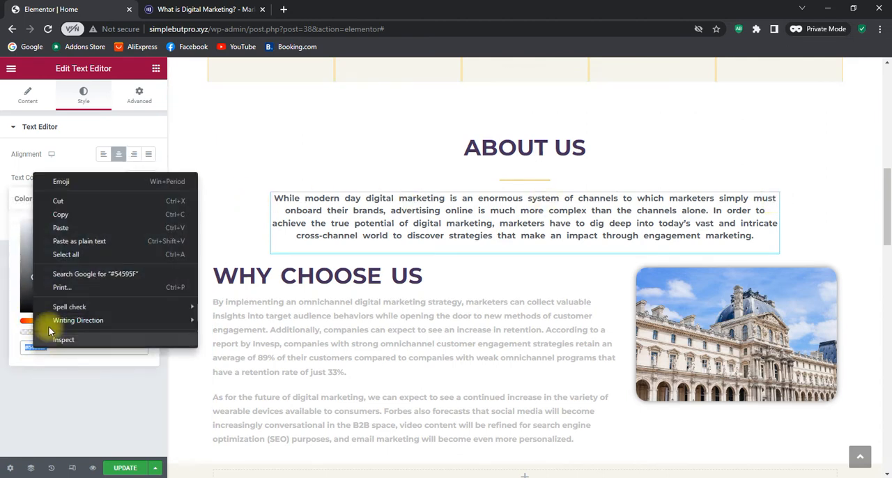
{"action": "left_click", "coordinate": [76, 217]}
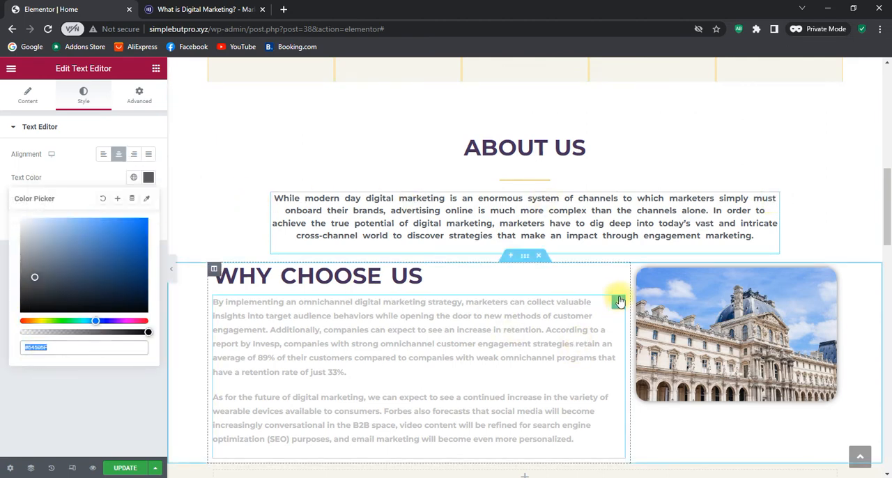
Paste the copied color code #54595F as the Why Choose Us paragraph's text color
{"action": "left_click", "coordinate": [618, 305]}
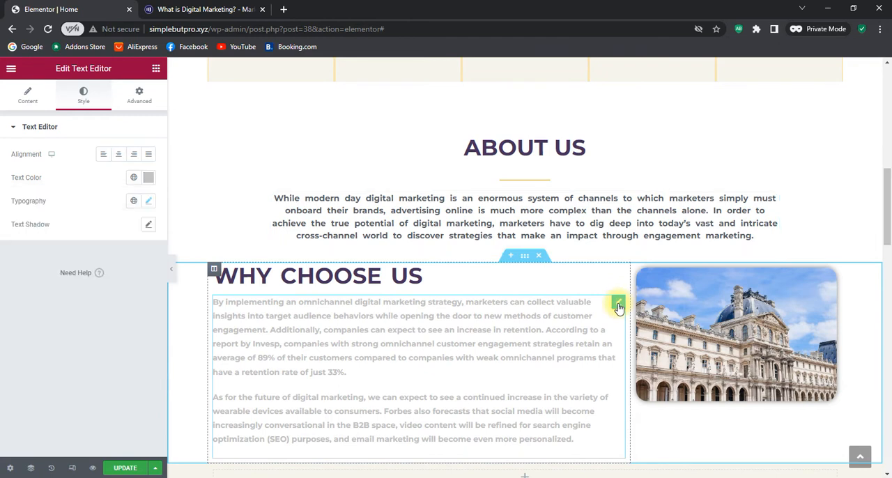
{"action": "left_click", "coordinate": [149, 201]}
{"action": "left_click", "coordinate": [2, 289]}
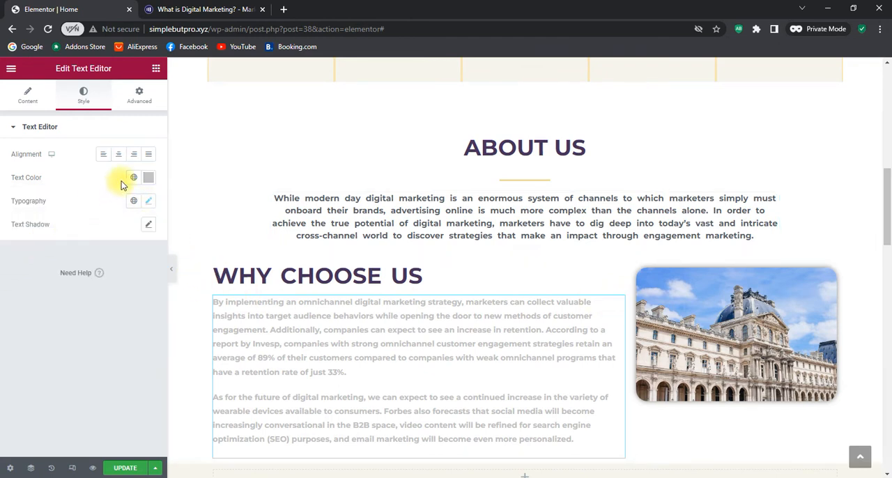
{"action": "left_click", "coordinate": [149, 178]}
{"action": "right_click", "coordinate": [40, 350]}
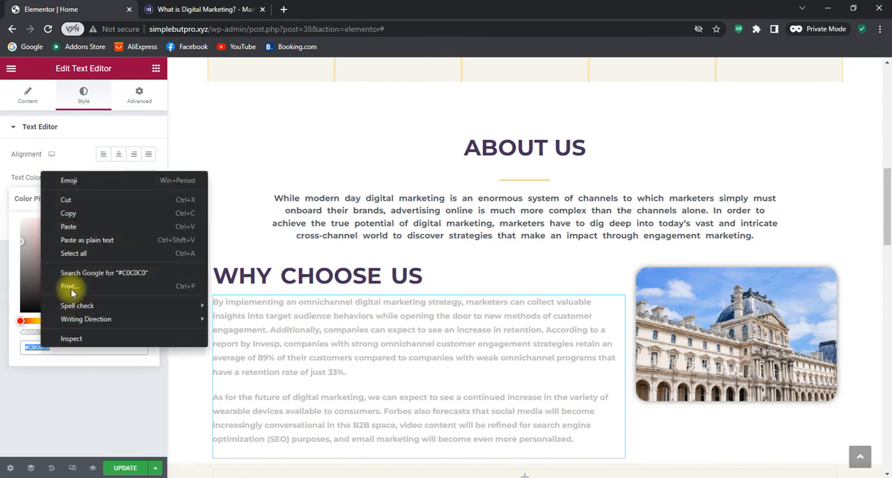
{"action": "left_click", "coordinate": [82, 227]}
{"action": "left_click", "coordinate": [60, 400]}
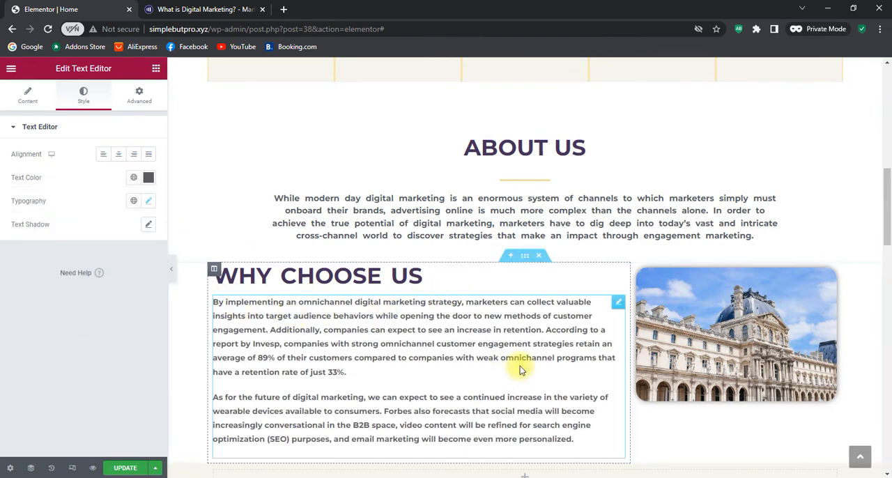
Set the top margin of the building image beside the Why Choose Us text to 61 px, leaving the other margins at 0
{"action": "scroll", "coordinate": [527, 370], "scroll_direction": "down", "scroll_amount": 2}
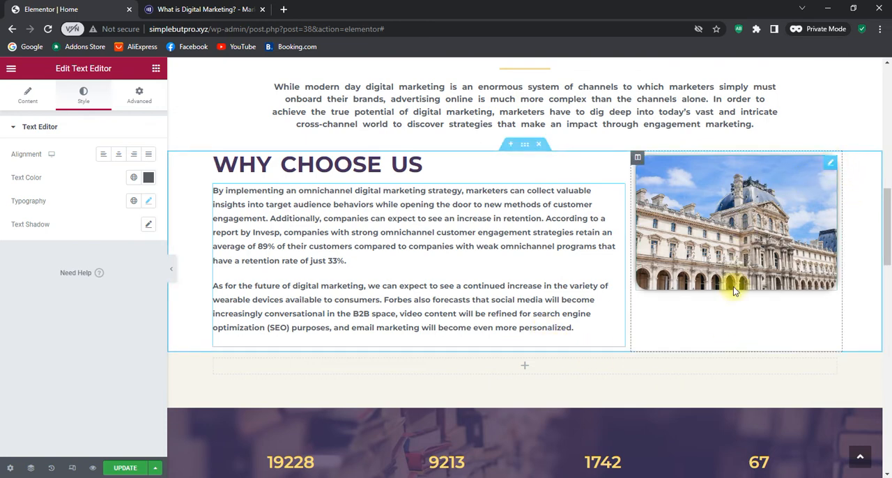
{"action": "left_click", "coordinate": [831, 166]}
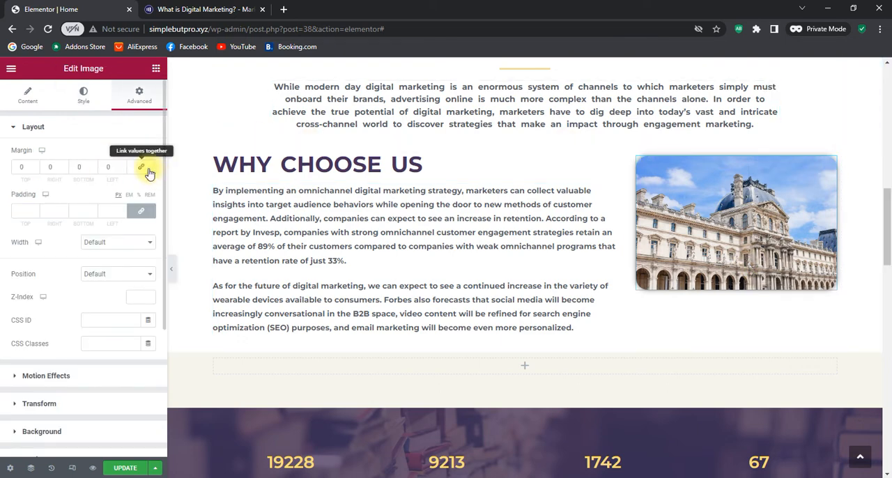
{"action": "left_click", "coordinate": [35, 166]}
{"action": "left_click", "coordinate": [34, 166]}
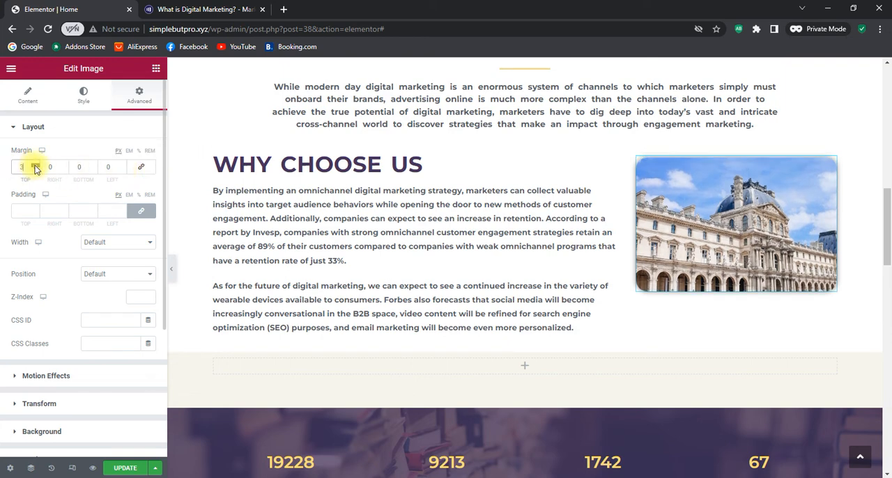
{"action": "left_click", "coordinate": [35, 166]}
{"action": "left_click", "coordinate": [34, 166]}
{"action": "left_click", "coordinate": [35, 166]}
{"action": "left_click", "coordinate": [35, 166]}
{"action": "left_click", "coordinate": [35, 165]}
{"action": "left_click", "coordinate": [35, 166]}
{"action": "left_click", "coordinate": [35, 166]}
{"action": "left_click", "coordinate": [35, 166]}
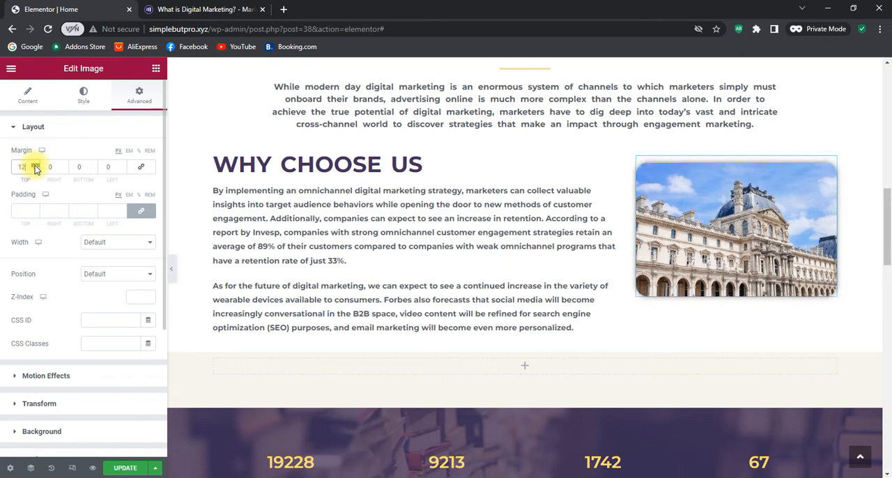
{"action": "left_click", "coordinate": [35, 165]}
{"action": "left_click", "coordinate": [35, 166]}
{"action": "left_click", "coordinate": [35, 165]}
{"action": "left_click", "coordinate": [35, 166]}
{"action": "left_click", "coordinate": [35, 166]}
{"action": "left_click", "coordinate": [35, 165]}
{"action": "left_click", "coordinate": [35, 166]}
{"action": "left_click", "coordinate": [35, 165]}
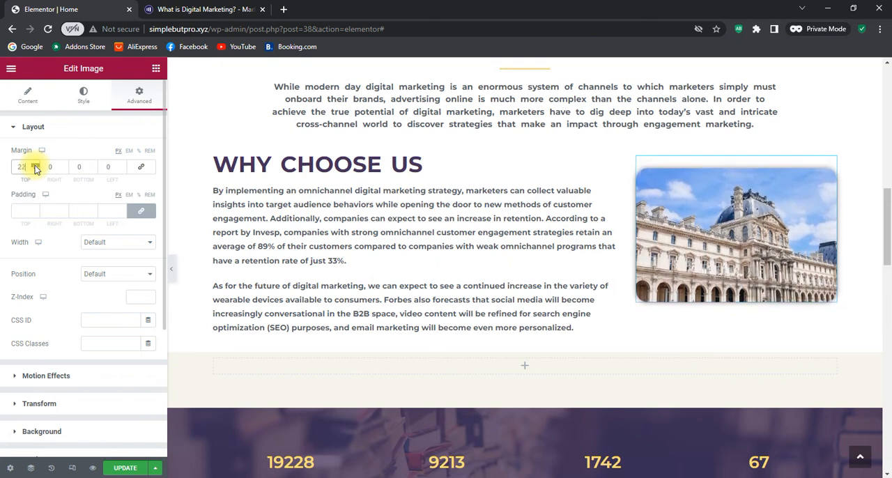
{"action": "left_click", "coordinate": [35, 165]}
{"action": "left_click", "coordinate": [35, 165]}
{"action": "left_click", "coordinate": [35, 165]}
{"action": "left_click", "coordinate": [35, 165]}
{"action": "left_click", "coordinate": [34, 165]}
{"action": "left_click_drag", "start_coordinate": [35, 165], "coordinate": [34, 166]}
{"action": "left_click", "coordinate": [34, 165]}
{"action": "left_click", "coordinate": [34, 165]}
{"action": "left_click", "coordinate": [35, 165]}
{"action": "left_click", "coordinate": [35, 165]}
{"action": "left_click", "coordinate": [35, 165]}
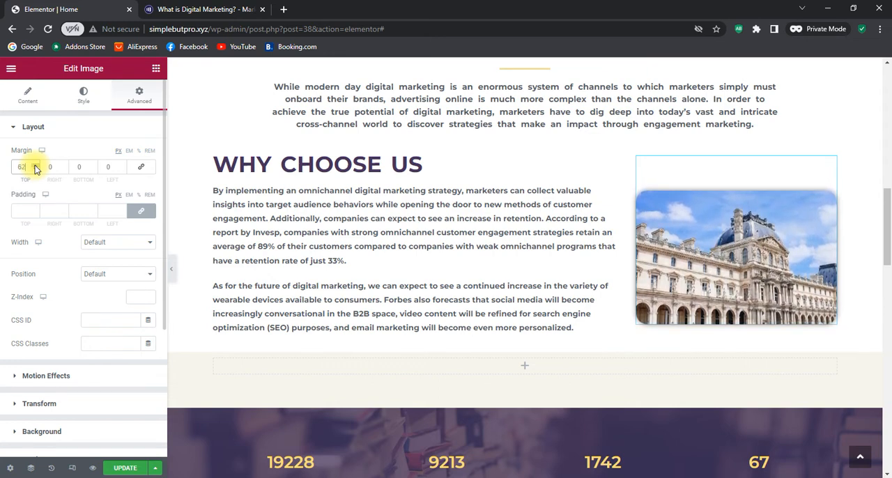
{"action": "left_click", "coordinate": [34, 166]}
{"action": "left_click", "coordinate": [35, 165]}
{"action": "left_click", "coordinate": [34, 166]}
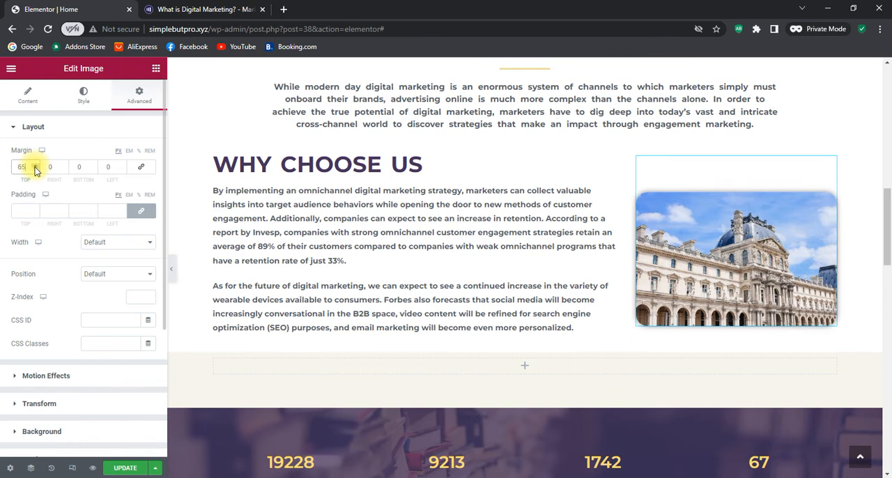
{"action": "left_click", "coordinate": [34, 171]}
{"action": "left_click", "coordinate": [35, 170]}
{"action": "left_click", "coordinate": [34, 171]}
{"action": "left_click", "coordinate": [34, 171]}
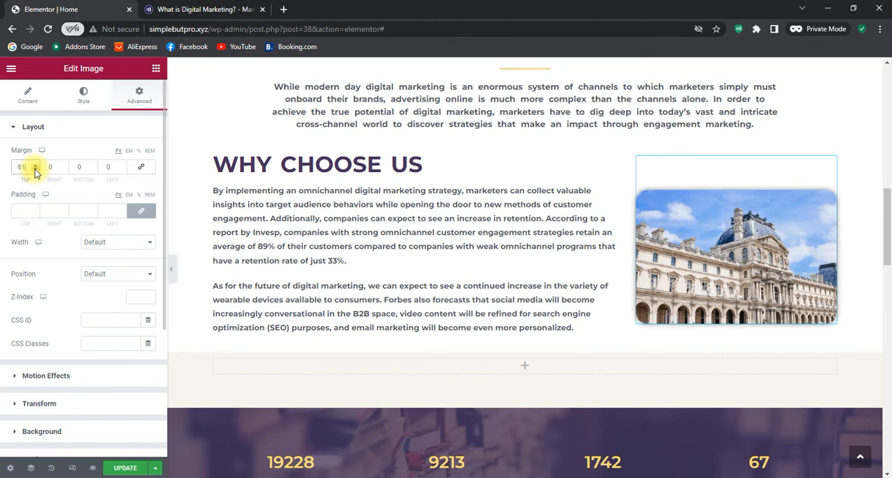
Insert a single-column section between About Us and Why Choose Us and place a Spacer widget in it
{"action": "scroll", "coordinate": [543, 261], "scroll_direction": "up", "scroll_amount": 4}
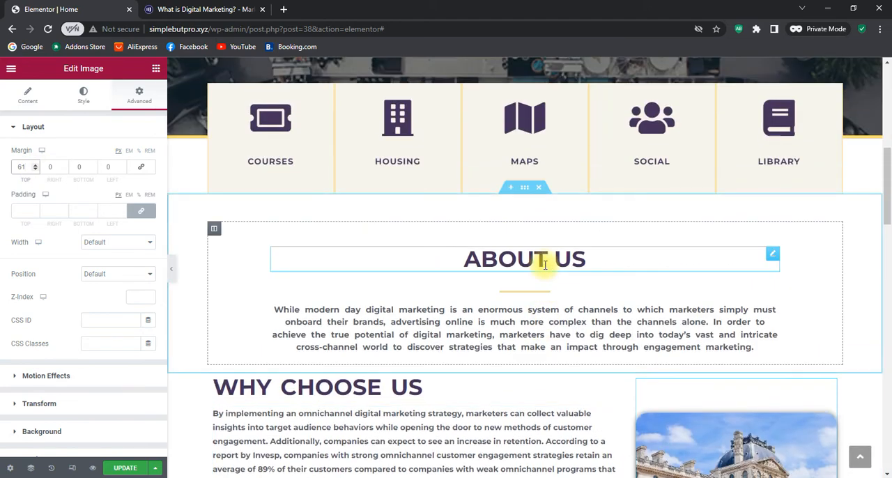
{"action": "scroll", "coordinate": [558, 279], "scroll_direction": "down", "scroll_amount": 1}
{"action": "scroll", "coordinate": [562, 328], "scroll_direction": "down", "scroll_amount": 1}
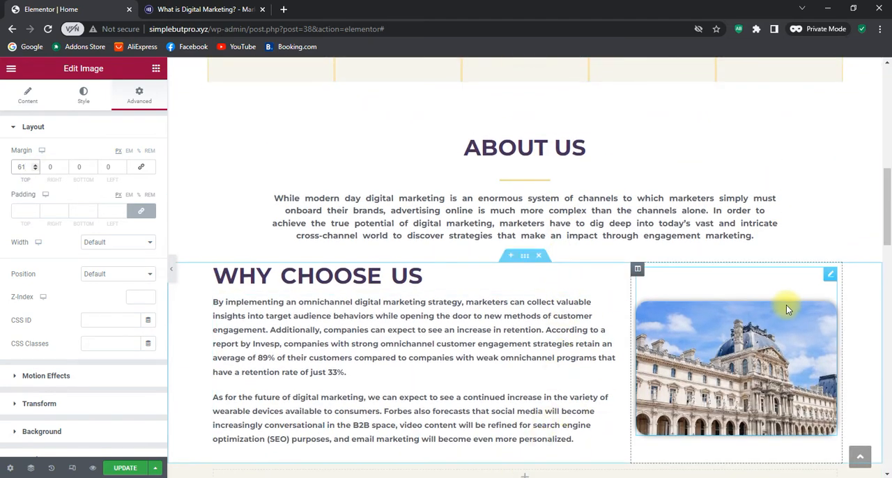
{"action": "scroll", "coordinate": [787, 304], "scroll_direction": "down", "scroll_amount": 1}
{"action": "scroll", "coordinate": [787, 307], "scroll_direction": "down", "scroll_amount": 1}
{"action": "scroll", "coordinate": [788, 307], "scroll_direction": "up", "scroll_amount": 3}
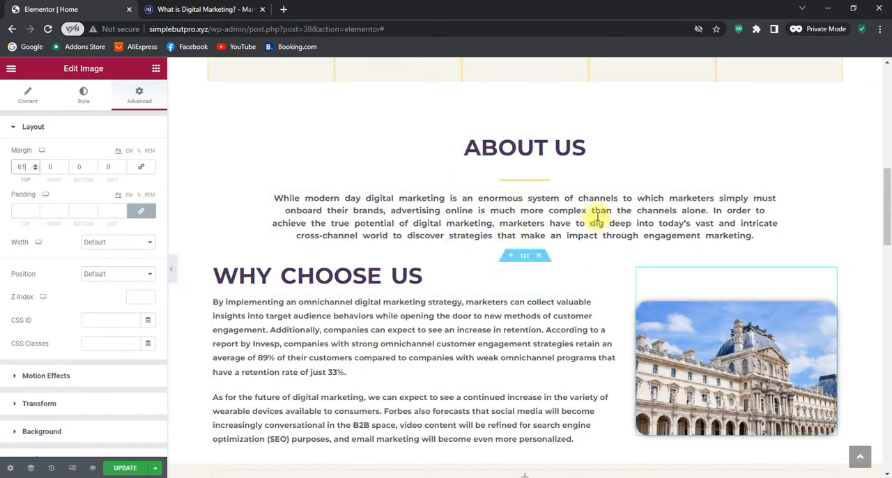
{"action": "left_click", "coordinate": [512, 257]}
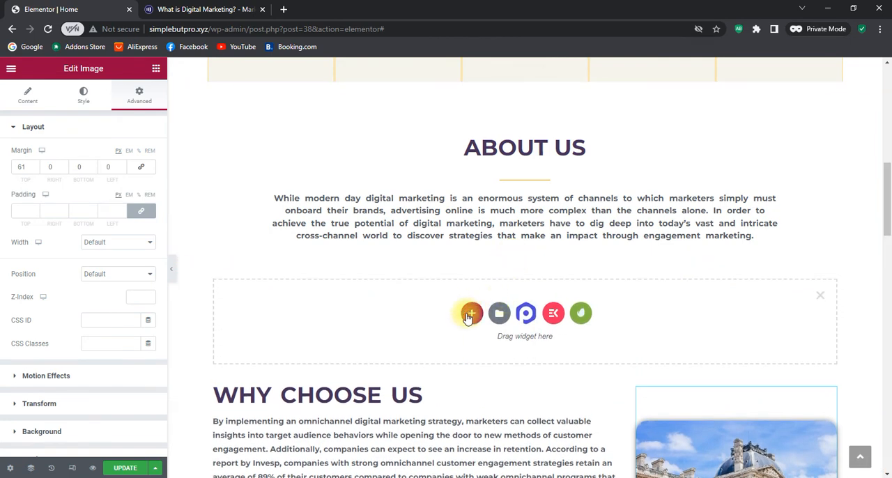
{"action": "left_click", "coordinate": [470, 315]}
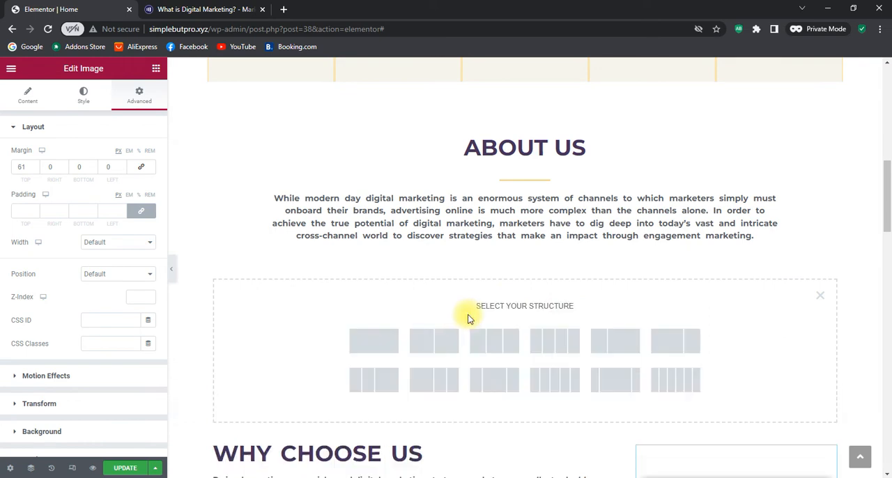
{"action": "left_click", "coordinate": [387, 338]}
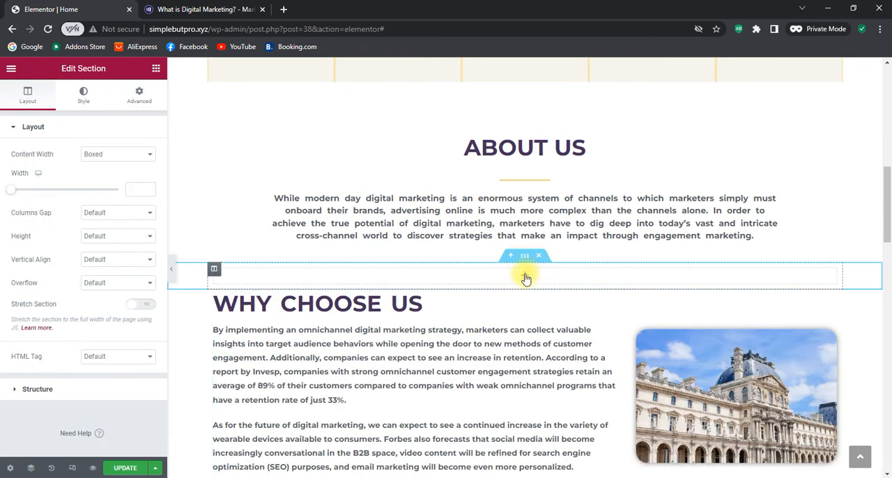
{"action": "left_click", "coordinate": [526, 279]}
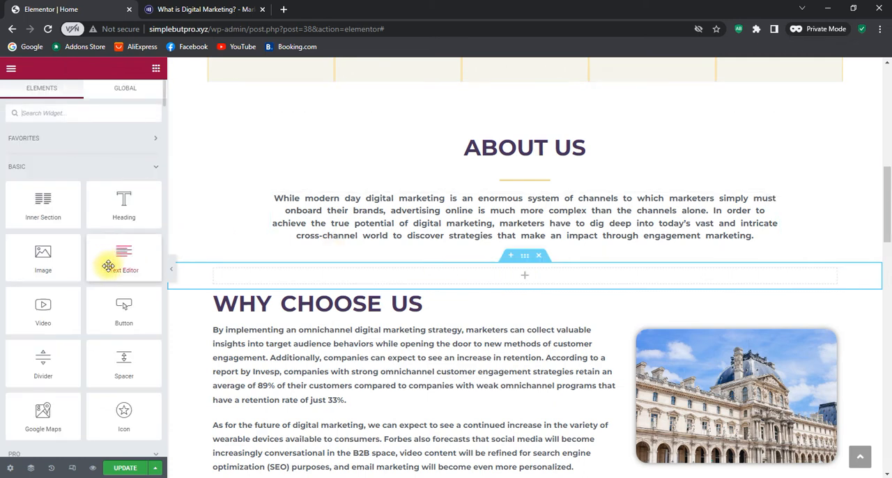
{"action": "left_click_drag", "start_coordinate": [123, 363], "coordinate": [538, 280]}
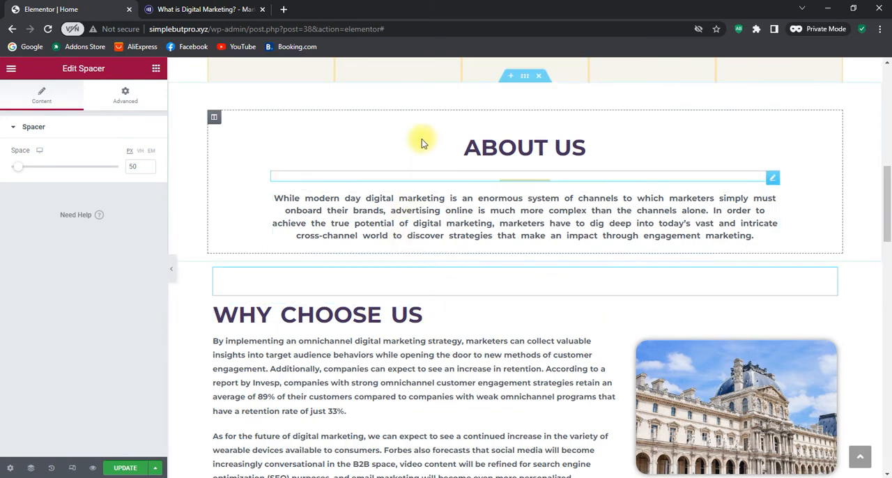
Delete the inner section holding the four counters from the book-background section and open the widget list for its empty column
{"action": "scroll", "coordinate": [527, 250], "scroll_direction": "up", "scroll_amount": 2}
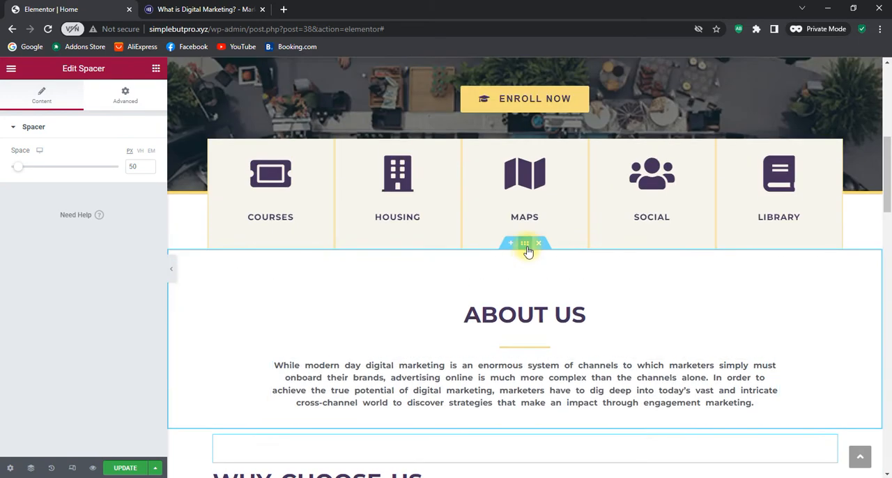
{"action": "scroll", "coordinate": [457, 241], "scroll_direction": "down", "scroll_amount": 3}
{"action": "scroll", "coordinate": [515, 300], "scroll_direction": "down", "scroll_amount": 1}
{"action": "scroll", "coordinate": [528, 310], "scroll_direction": "down", "scroll_amount": 1}
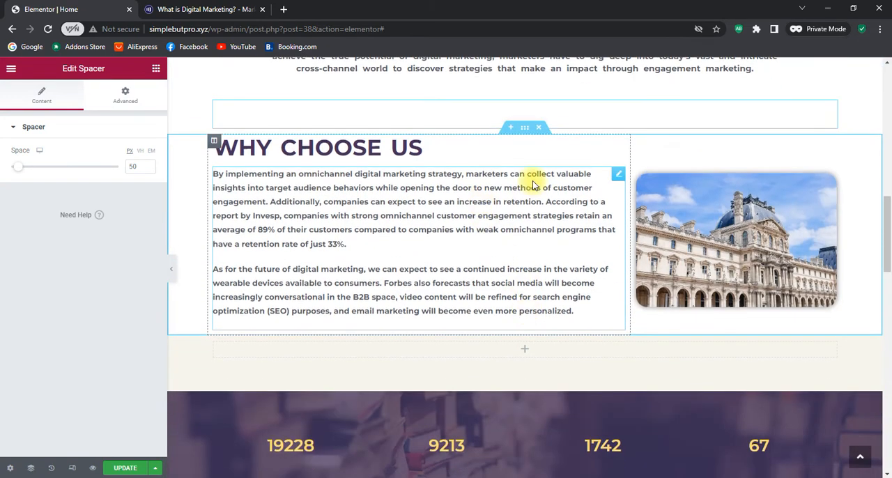
{"action": "scroll", "coordinate": [583, 272], "scroll_direction": "down", "scroll_amount": 2}
{"action": "scroll", "coordinate": [617, 200], "scroll_direction": "up", "scroll_amount": 2}
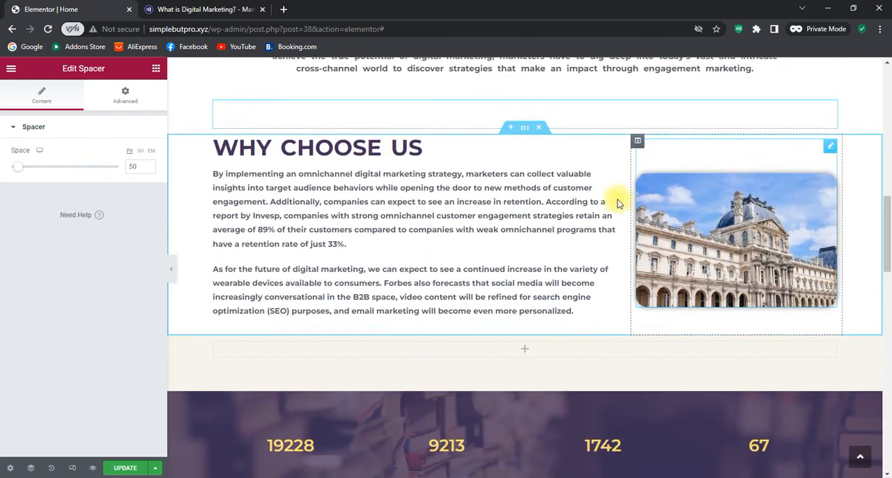
{"action": "scroll", "coordinate": [636, 216], "scroll_direction": "down", "scroll_amount": 3}
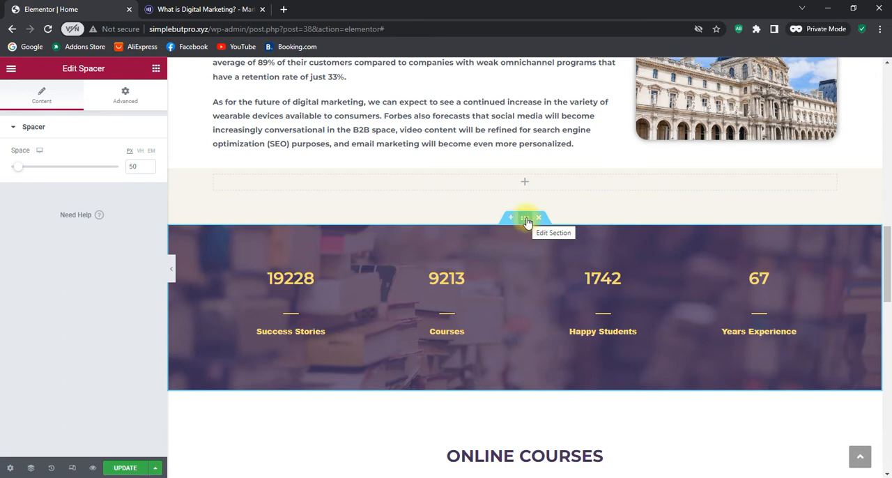
{"action": "left_click", "coordinate": [525, 219]}
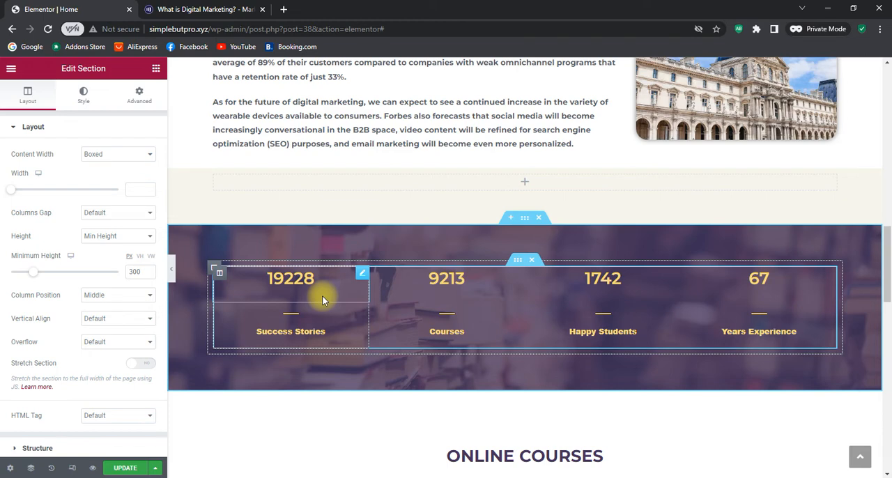
{"action": "left_click", "coordinate": [533, 261]}
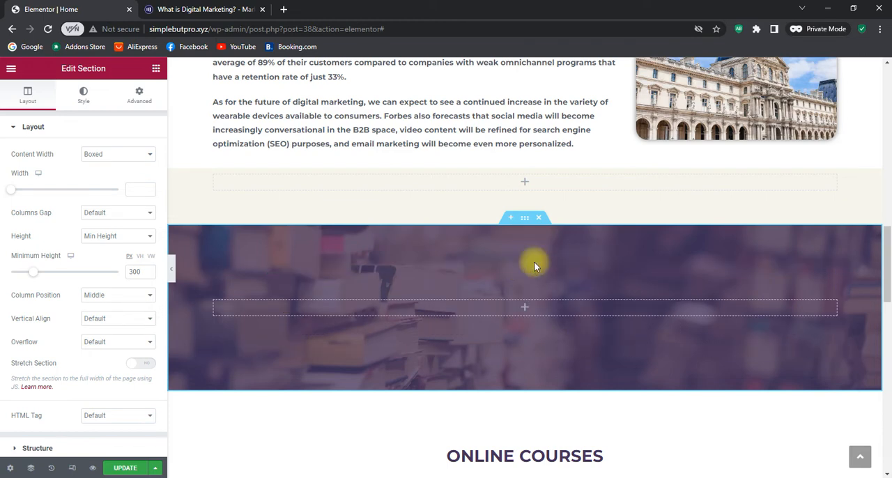
{"action": "left_click", "coordinate": [525, 307]}
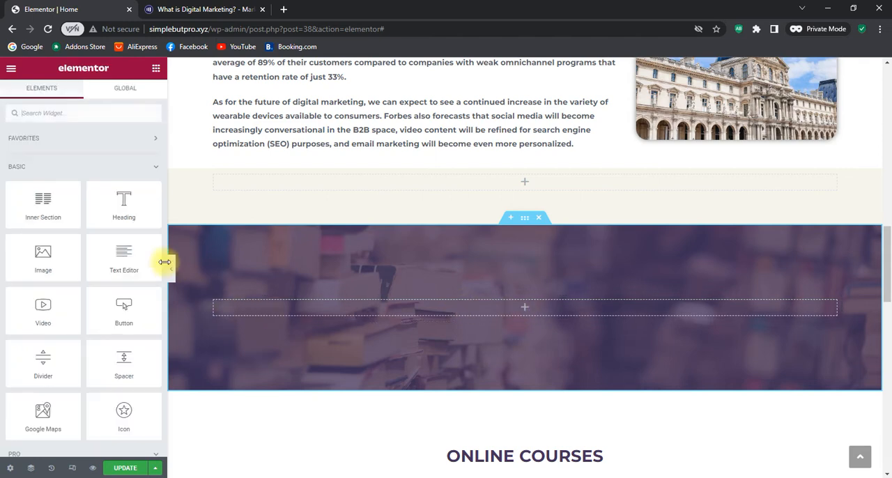
Place an Inner Section in the book-background section's empty column and duplicate one of its columns to make three
{"action": "left_click_drag", "start_coordinate": [64, 215], "coordinate": [570, 314]}
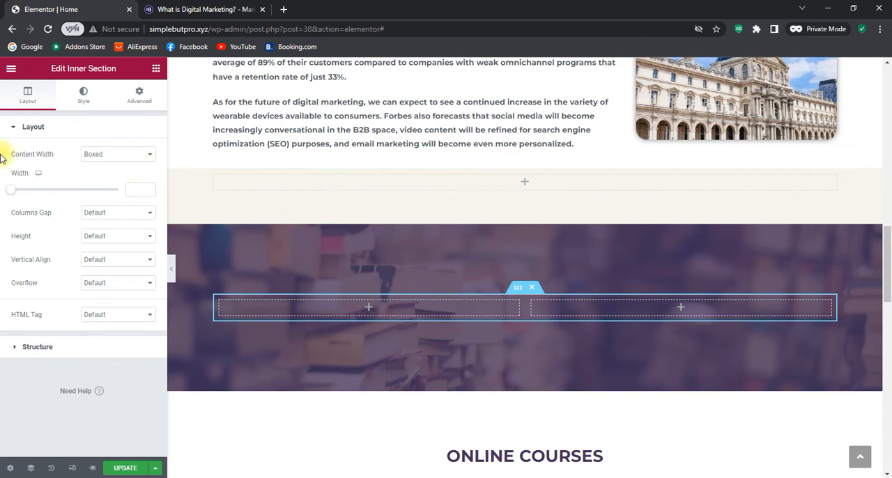
{"action": "left_click", "coordinate": [156, 68]}
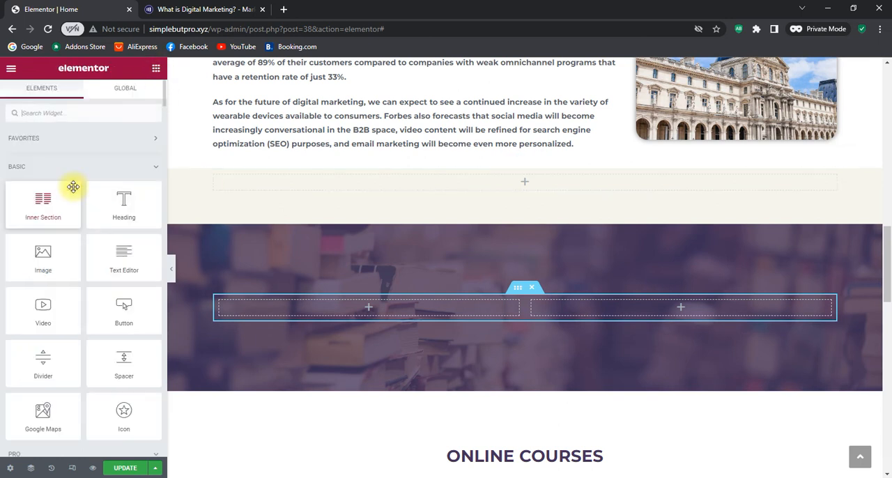
{"action": "left_click_drag", "start_coordinate": [74, 187], "coordinate": [524, 299]}
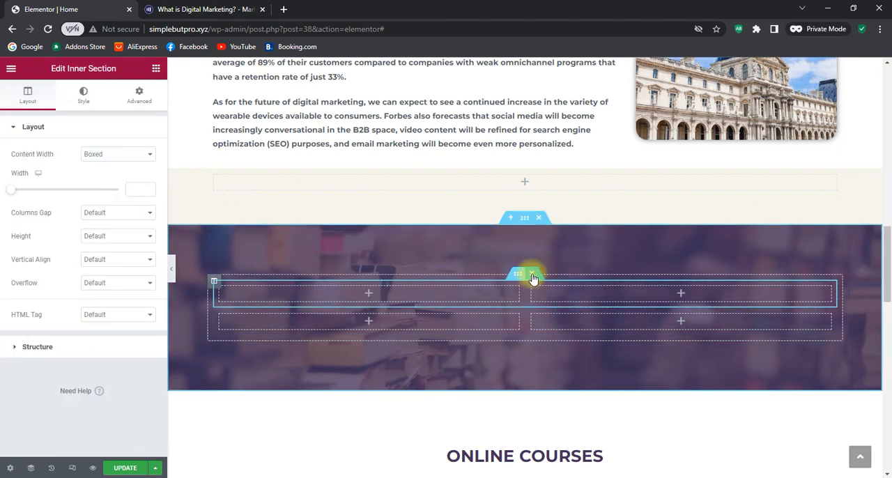
{"action": "left_click", "coordinate": [533, 274]}
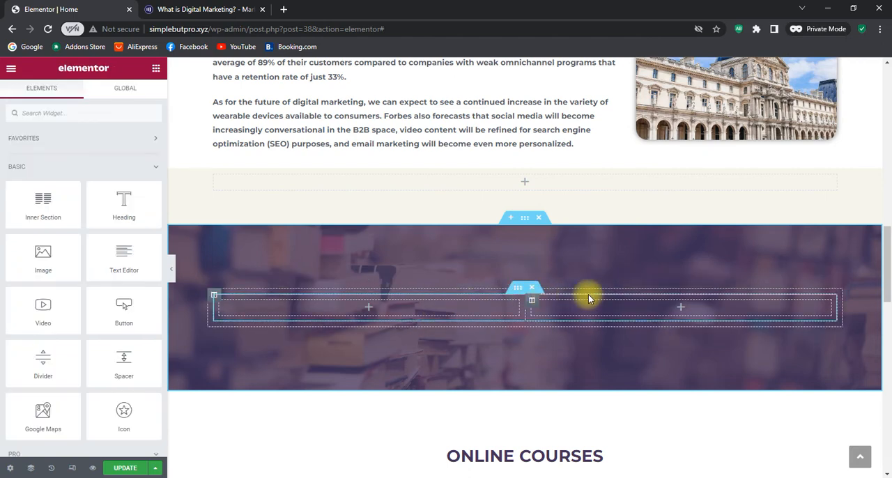
{"action": "right_click", "coordinate": [531, 304]}
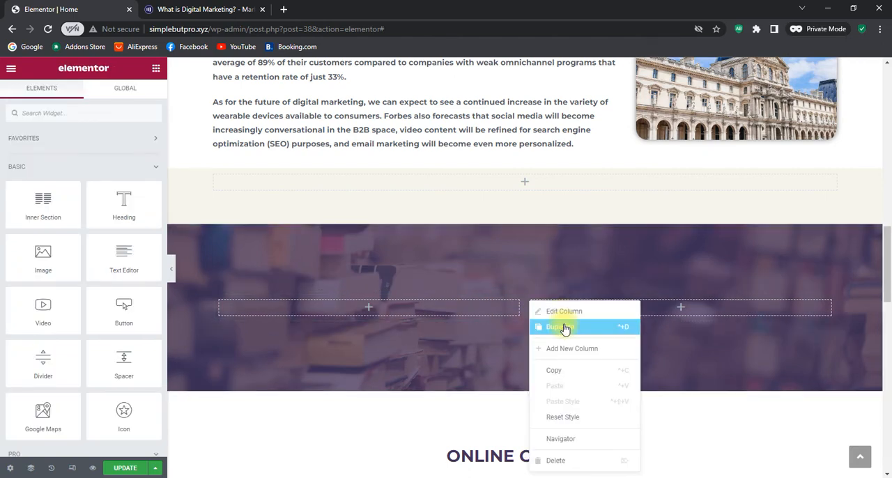
{"action": "left_click", "coordinate": [564, 327]}
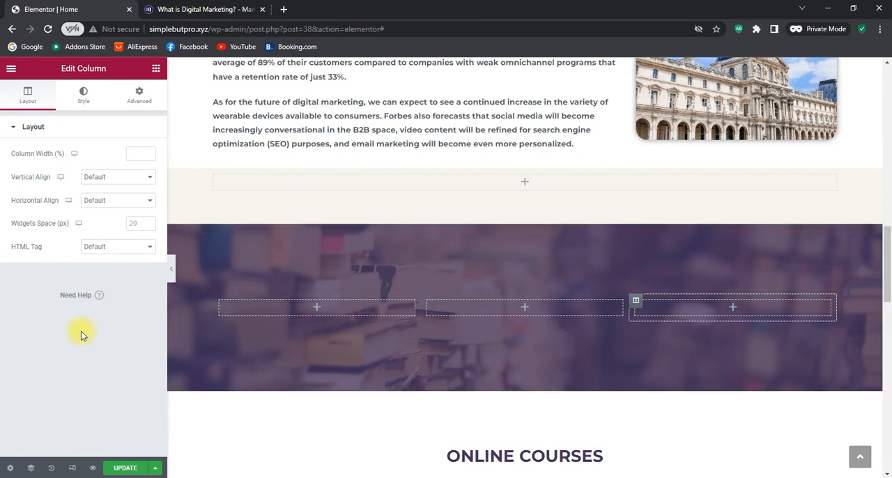
Find the standard Counter widget and place one in each of the inner section's three columns
{"action": "left_click", "coordinate": [317, 311]}
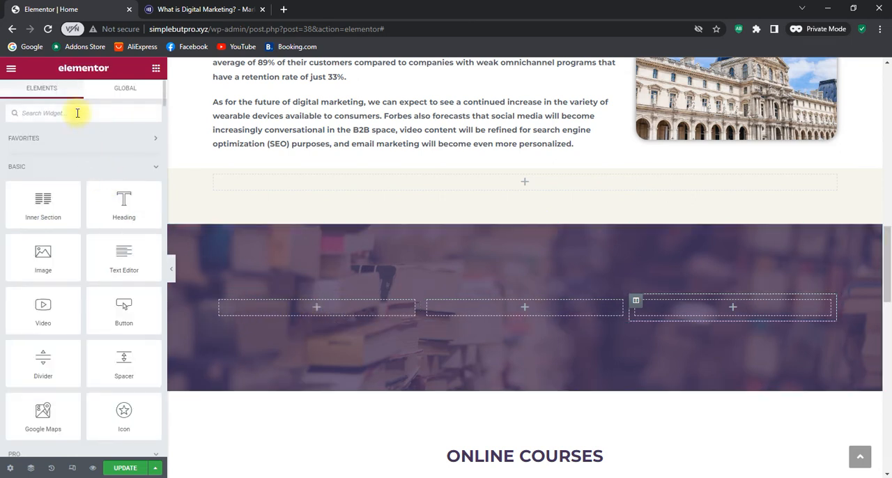
{"action": "type", "text": "count"}
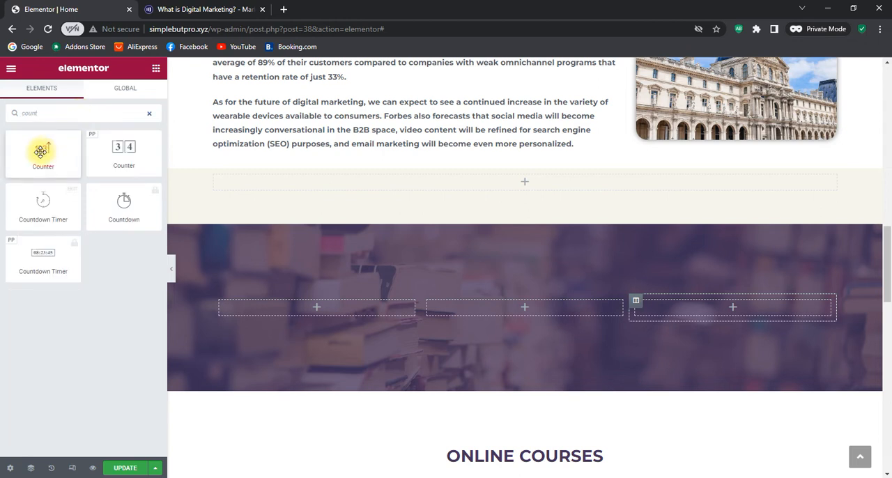
{"action": "left_click_drag", "start_coordinate": [40, 151], "coordinate": [292, 298]}
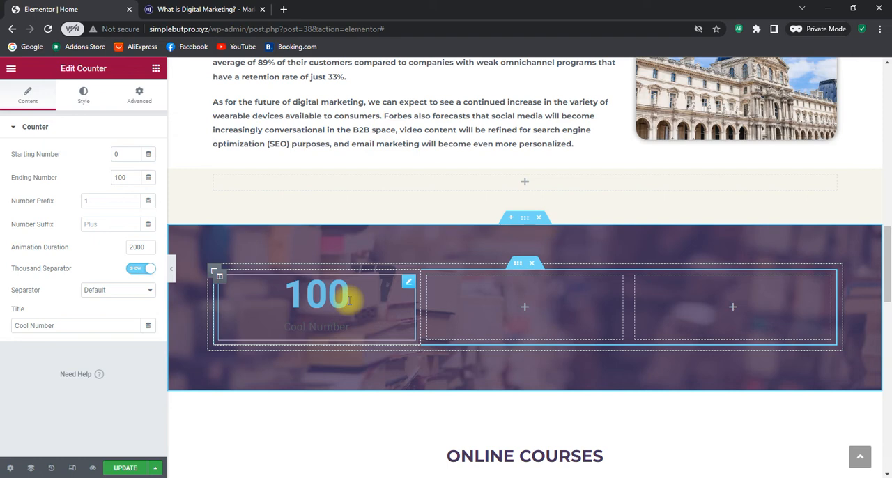
{"action": "left_click", "coordinate": [525, 308]}
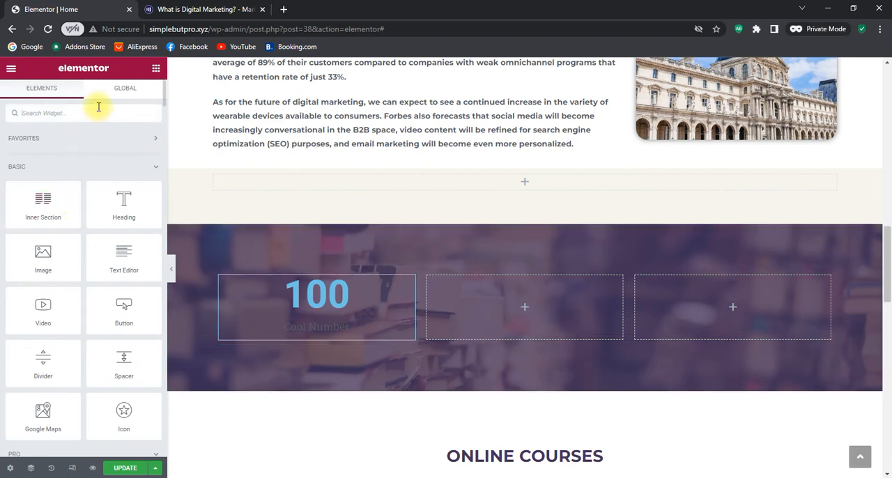
{"action": "type", "text": "cou"}
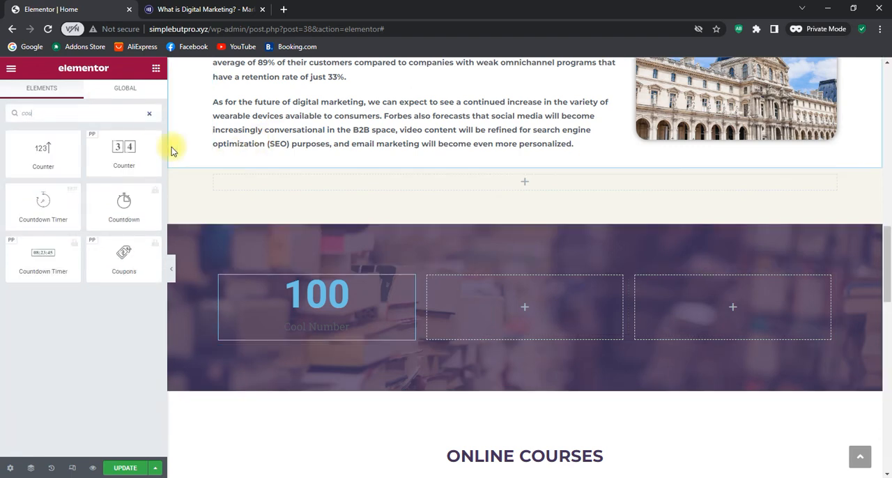
{"action": "left_click_drag", "start_coordinate": [28, 152], "coordinate": [531, 311]}
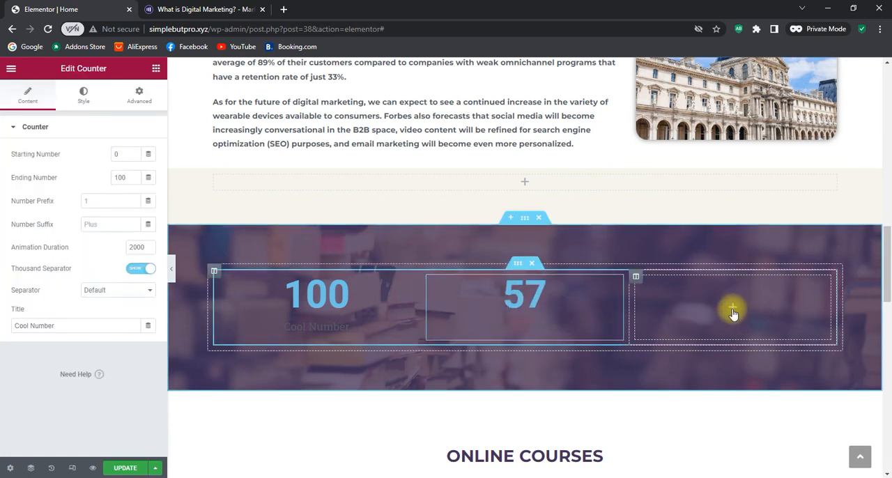
{"action": "left_click", "coordinate": [733, 312]}
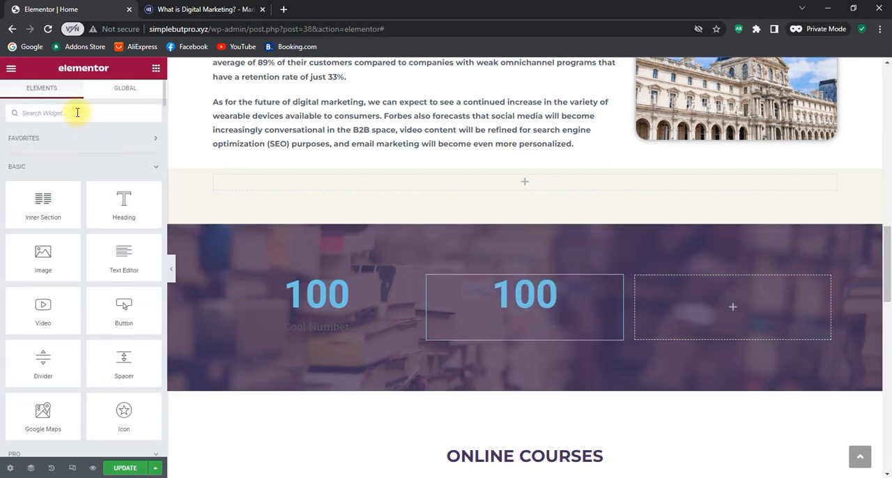
{"action": "type", "text": "counter"}
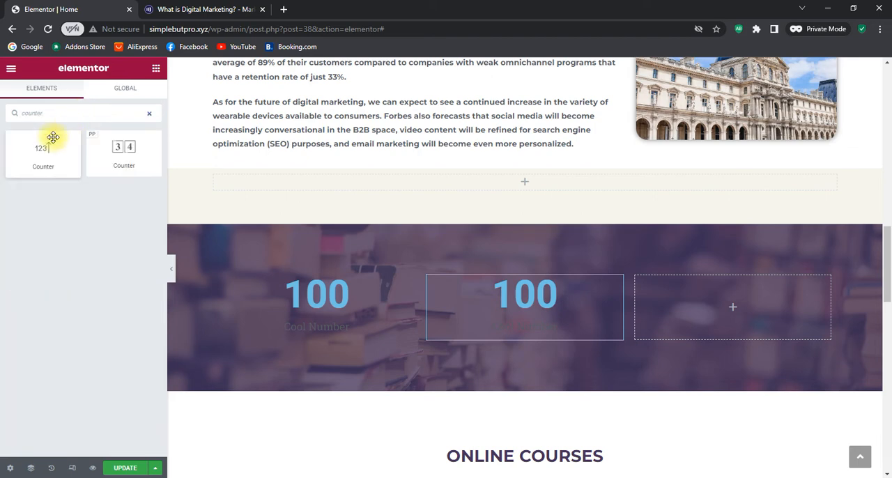
{"action": "left_click_drag", "start_coordinate": [56, 137], "coordinate": [741, 292]}
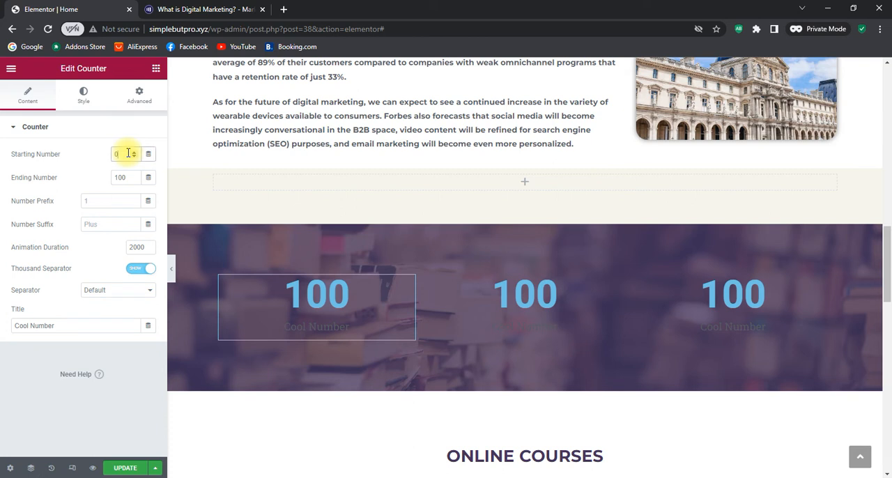
Set the first counter to start at 12 and end at 2487, with the title Students
{"action": "key", "text": "BackSpace"}
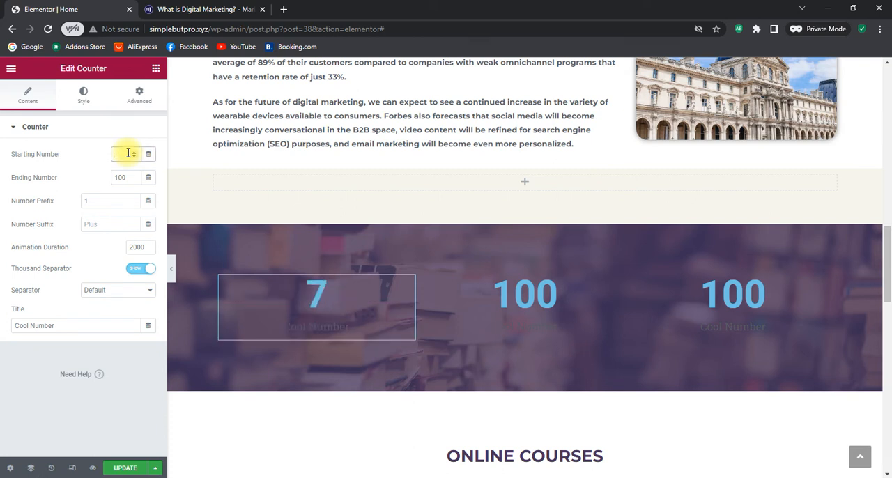
{"action": "type", "text": "12"}
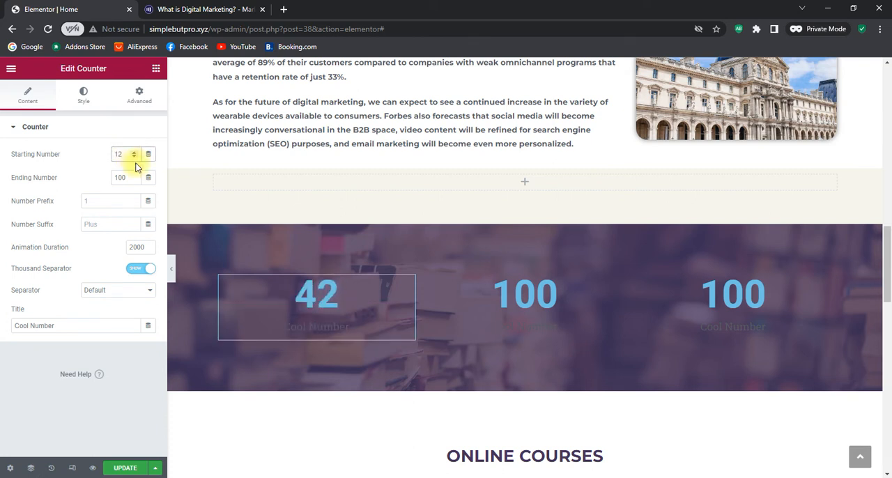
{"action": "double_click", "coordinate": [129, 177]}
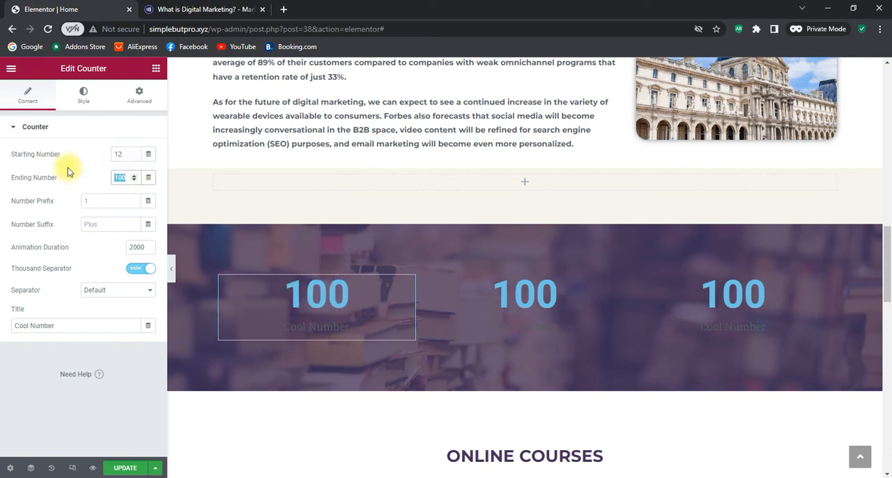
{"action": "type", "text": "248"}
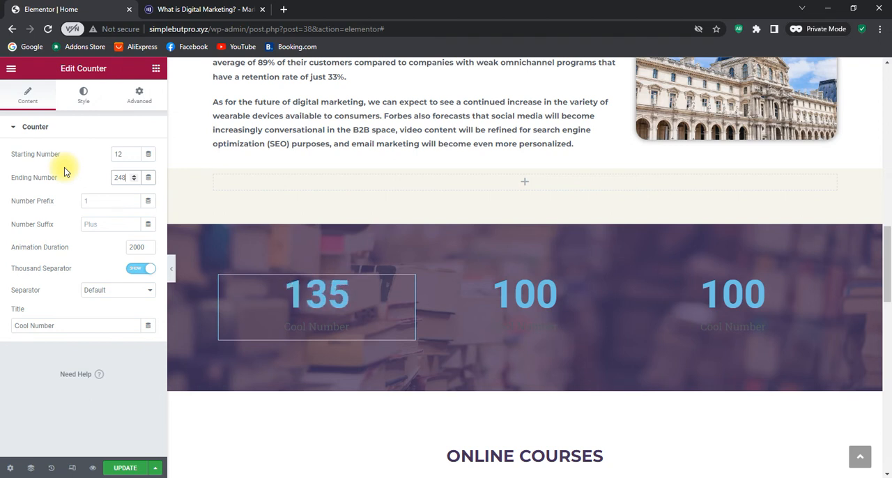
{"action": "type", "text": "7"}
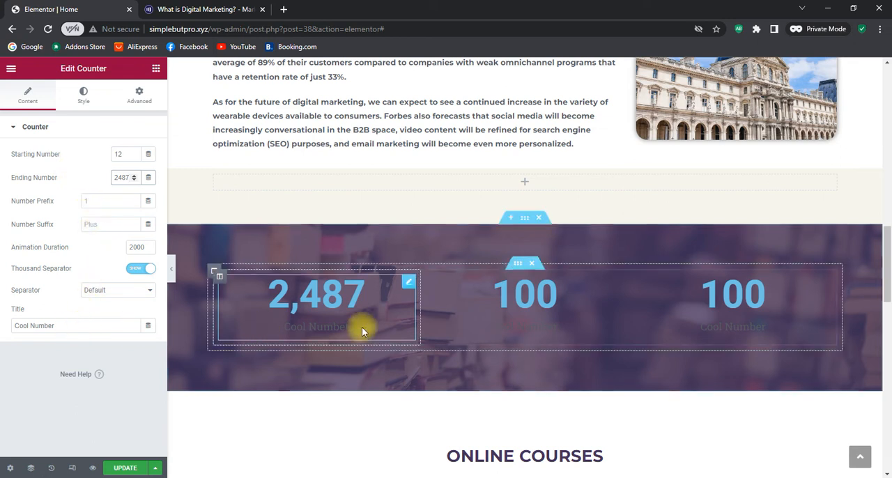
{"action": "left_click_drag", "start_coordinate": [67, 328], "coordinate": [13, 329]}
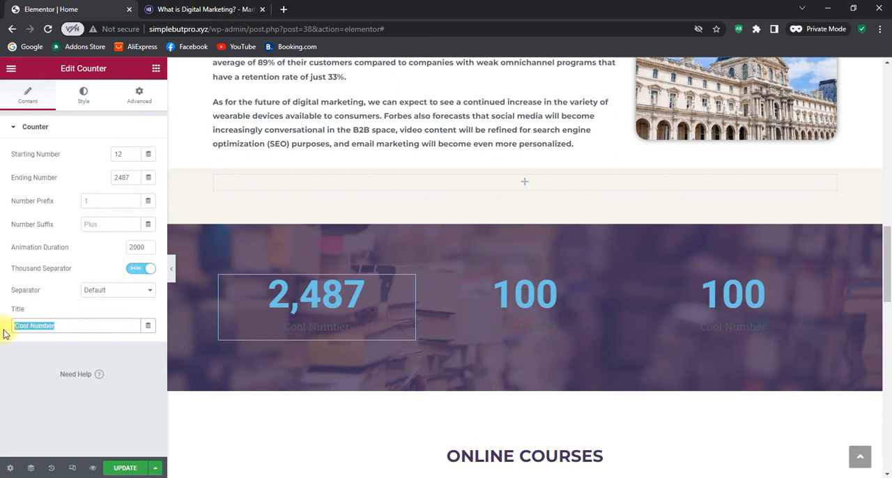
{"action": "type", "text": "Students"}
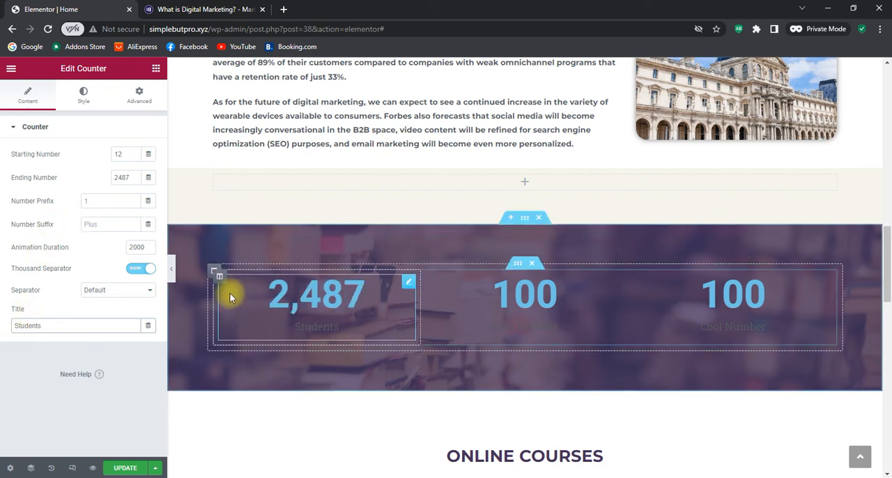
Copy the yellow code #F7DC79 from the Notepad list of website colours and paste it as the first counter's number text color
{"action": "left_click", "coordinate": [84, 93]}
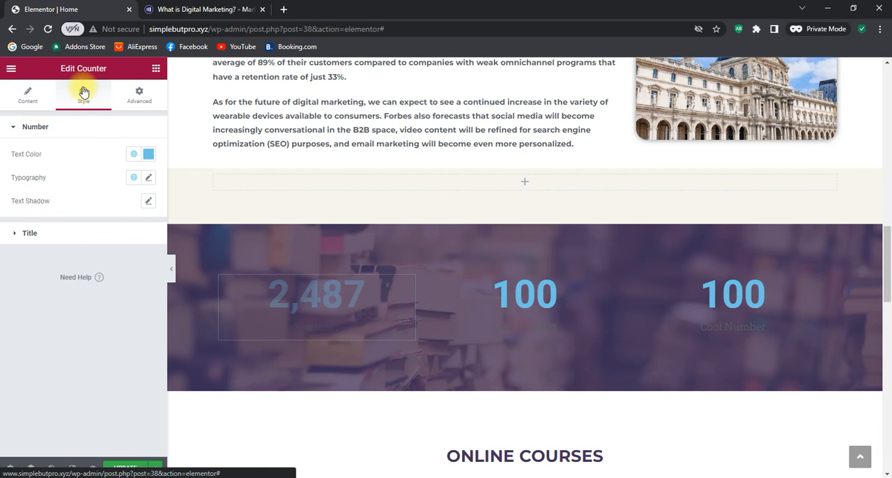
{"action": "left_click", "coordinate": [148, 154]}
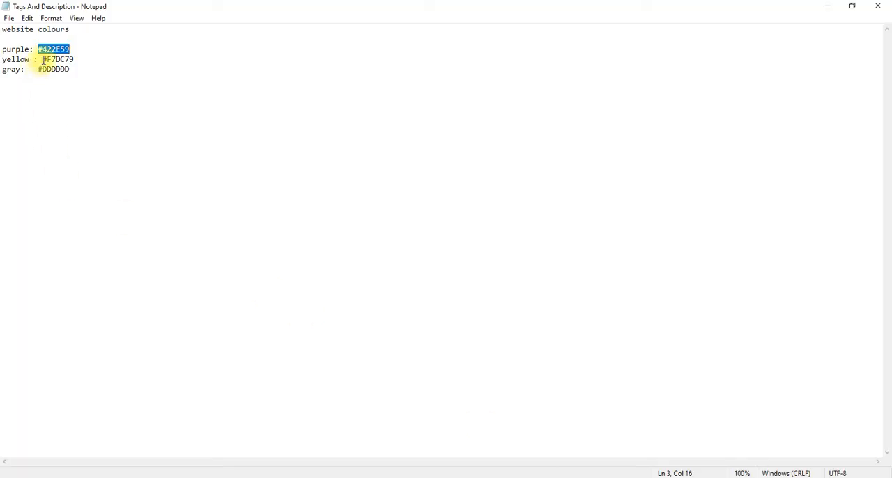
{"action": "left_click_drag", "start_coordinate": [43, 60], "coordinate": [76, 60]}
{"action": "right_click", "coordinate": [73, 60]}
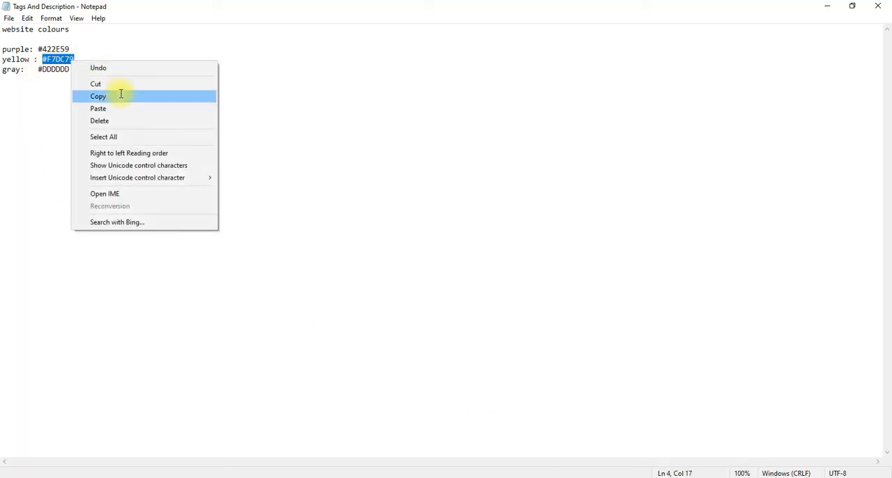
{"action": "left_click", "coordinate": [120, 96]}
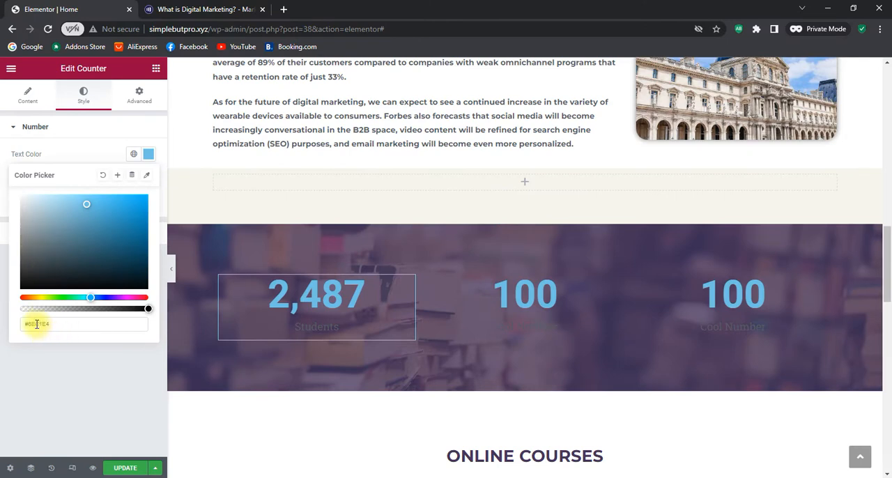
{"action": "double_click", "coordinate": [51, 324]}
{"action": "right_click", "coordinate": [50, 324]}
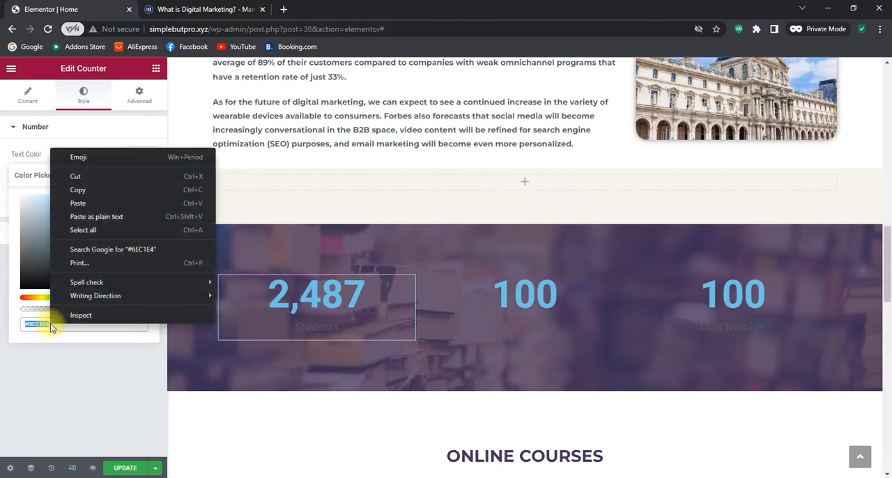
{"action": "left_click", "coordinate": [77, 202]}
{"action": "left_click", "coordinate": [92, 385]}
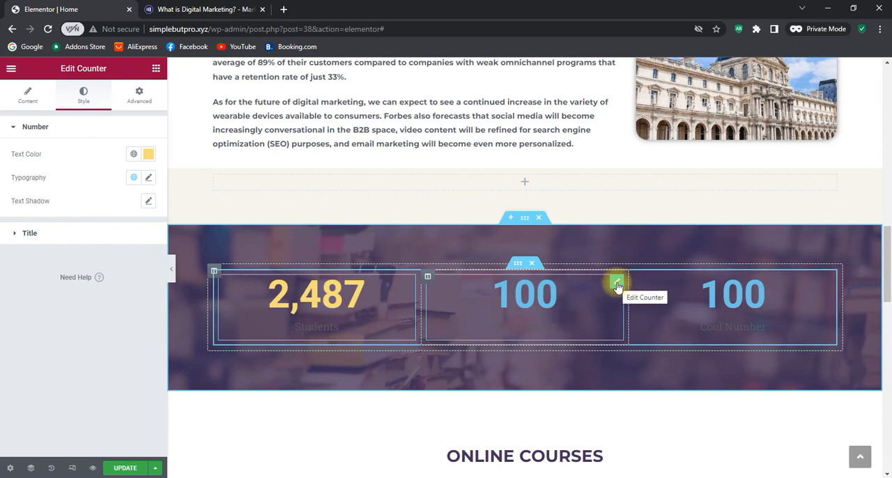
Set the middle counter's starting number to 48 and its ending number to 6749
{"action": "left_click", "coordinate": [617, 283]}
{"action": "double_click", "coordinate": [129, 154]}
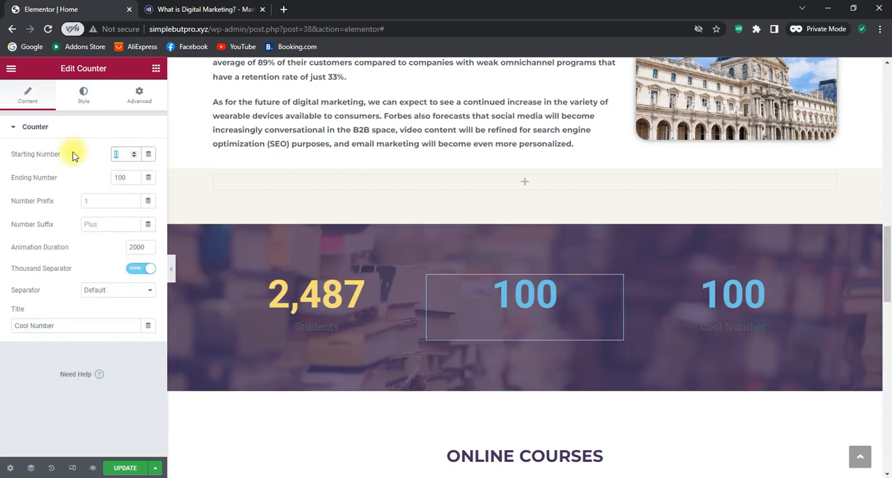
{"action": "type", "text": "48"}
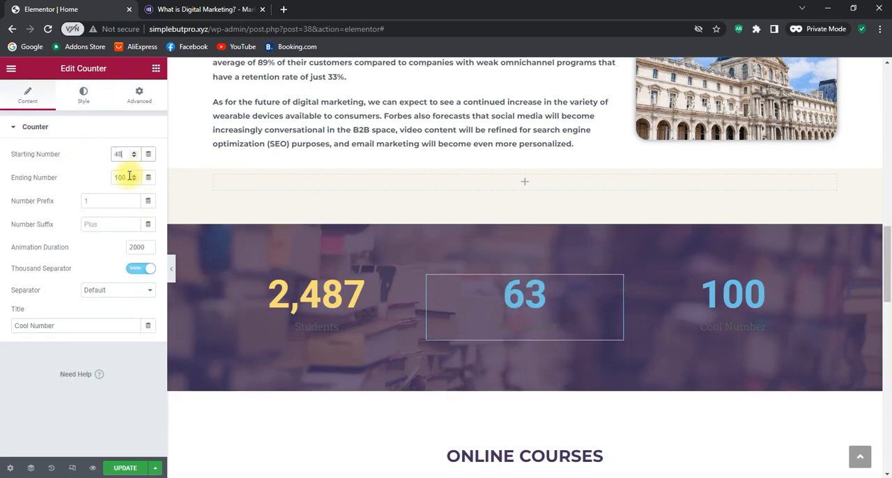
{"action": "double_click", "coordinate": [124, 177]}
{"action": "type", "text": "674"}
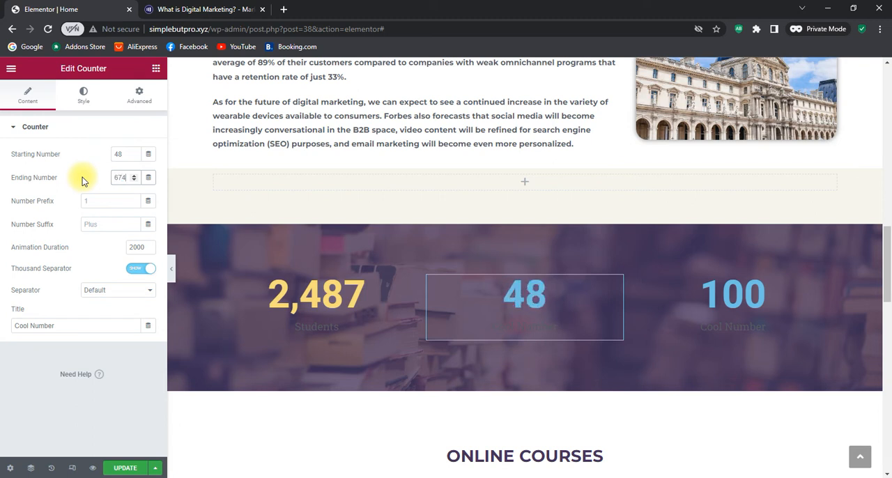
{"action": "type", "text": "9"}
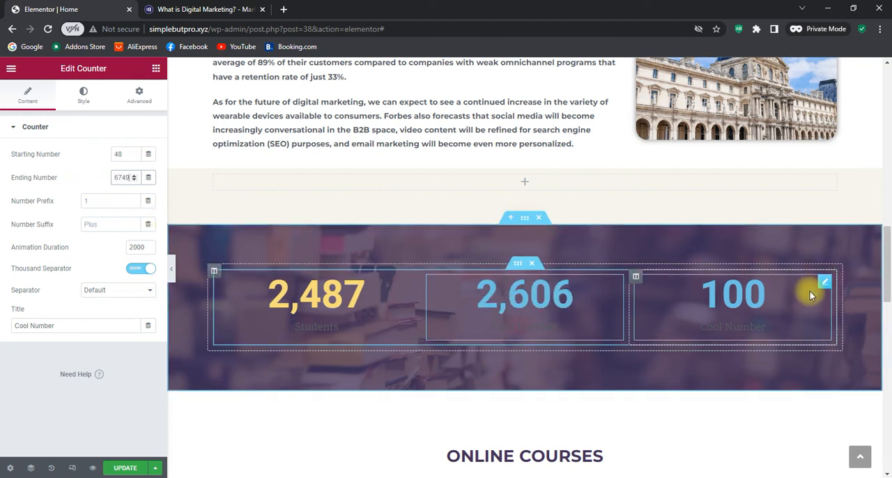
Set the third counter's starting number to 24 and its ending number to 1487
{"action": "left_click", "coordinate": [824, 284]}
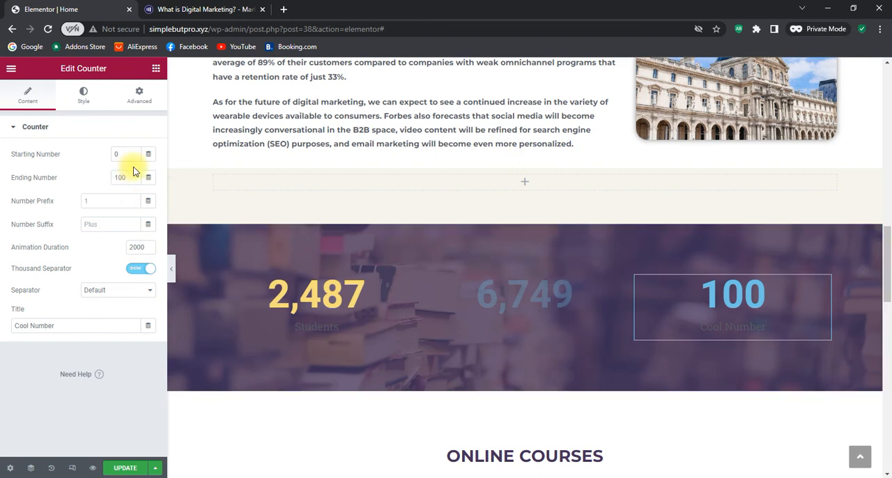
{"action": "left_click", "coordinate": [117, 153]}
{"action": "type", "text": "24"}
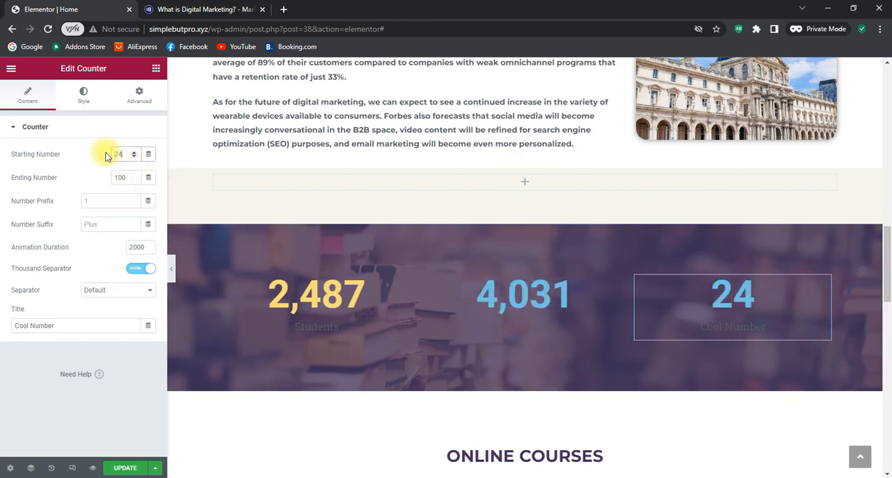
{"action": "left_click_drag", "start_coordinate": [124, 177], "coordinate": [100, 177]}
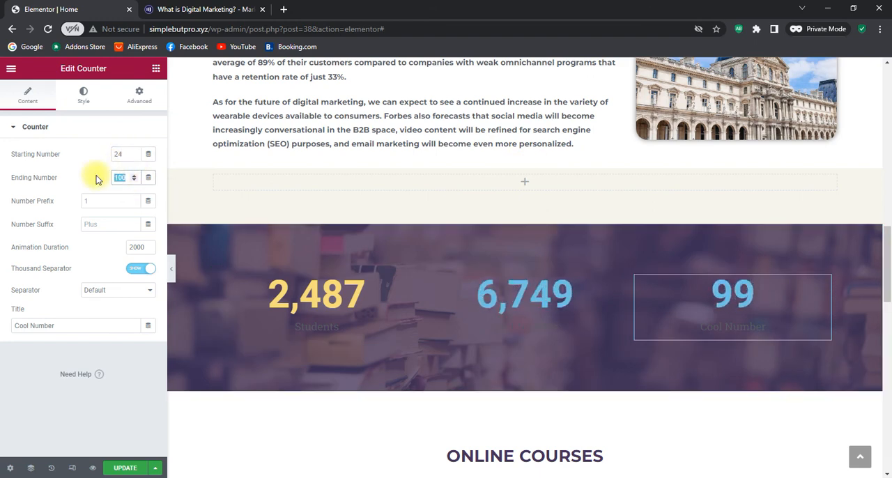
{"action": "type", "text": "1487"}
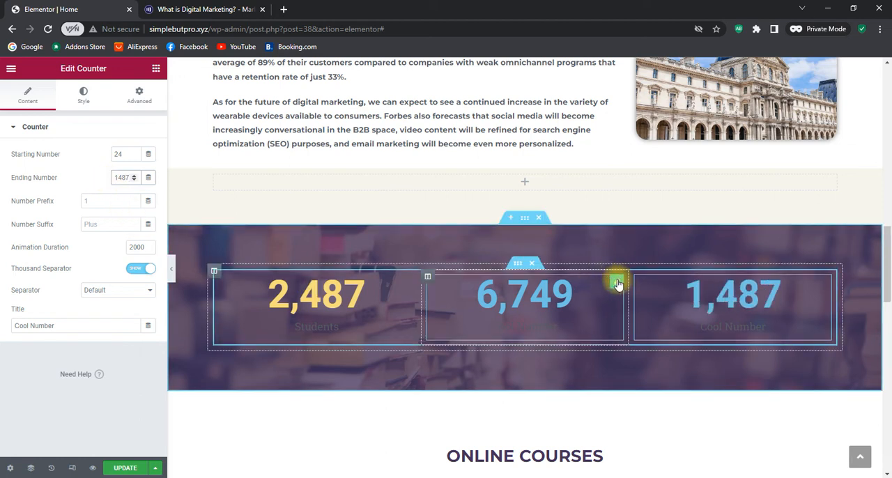
Change the middle counter's title to Courses
{"action": "left_click", "coordinate": [618, 283]}
{"action": "left_click_drag", "start_coordinate": [60, 326], "coordinate": [1, 329]}
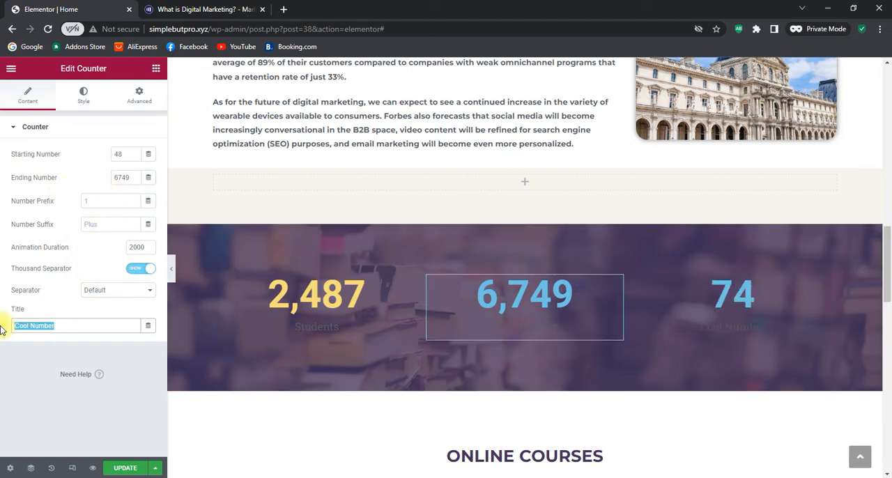
{"action": "type", "text": "Te"}
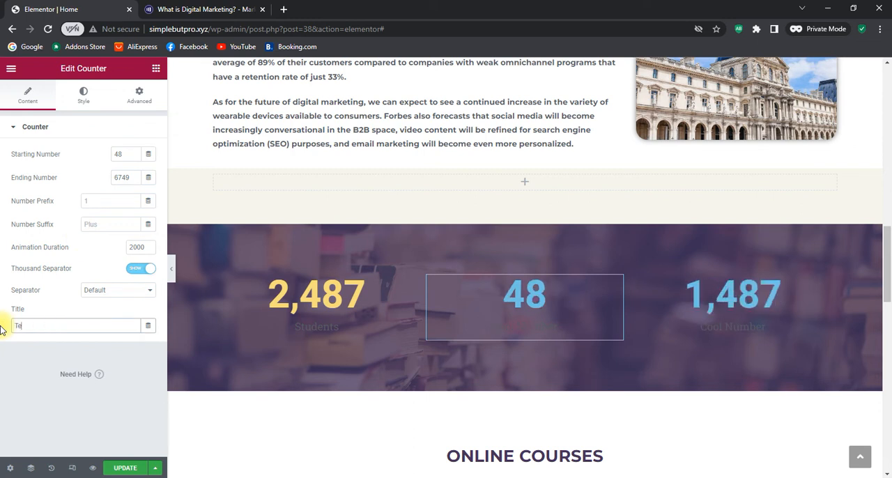
{"action": "key", "text": "BackSpace"}
{"action": "key", "text": "BackSpace"}
{"action": "type", "text": "cou"}
{"action": "key", "text": "BackSpace"}
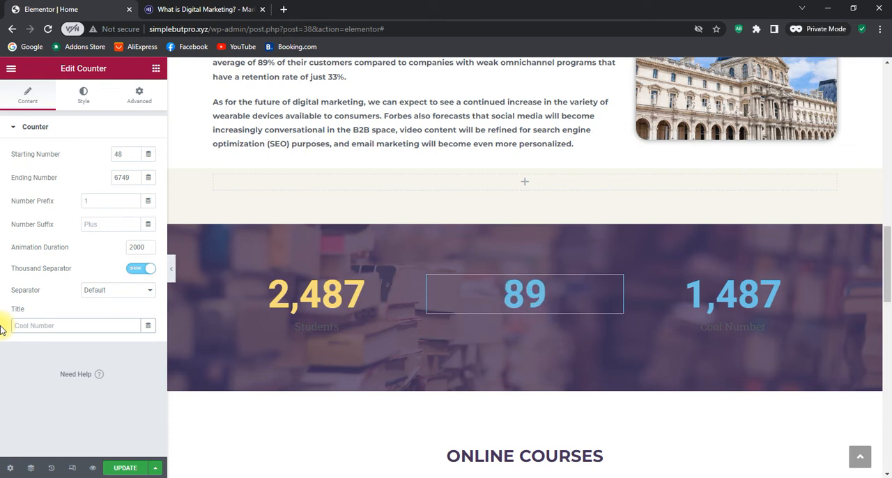
{"action": "type", "text": "Courses"}
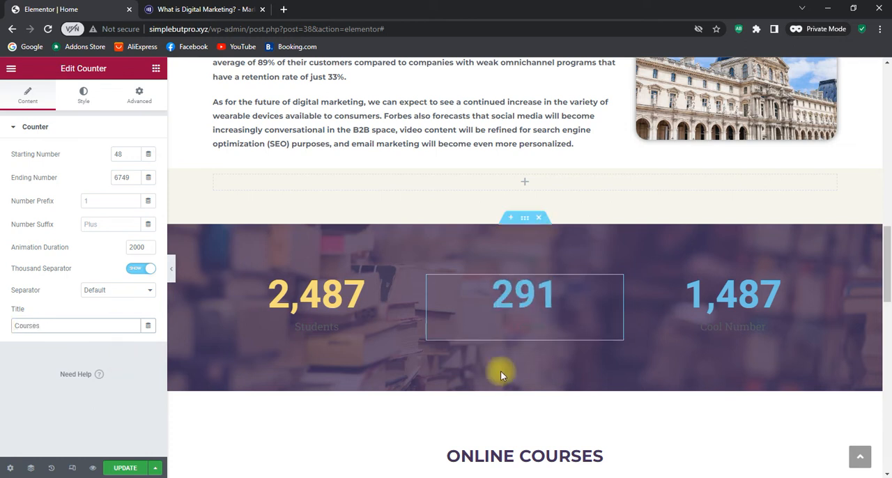
Change the third counter's title to Teachers
{"action": "left_click", "coordinate": [824, 284]}
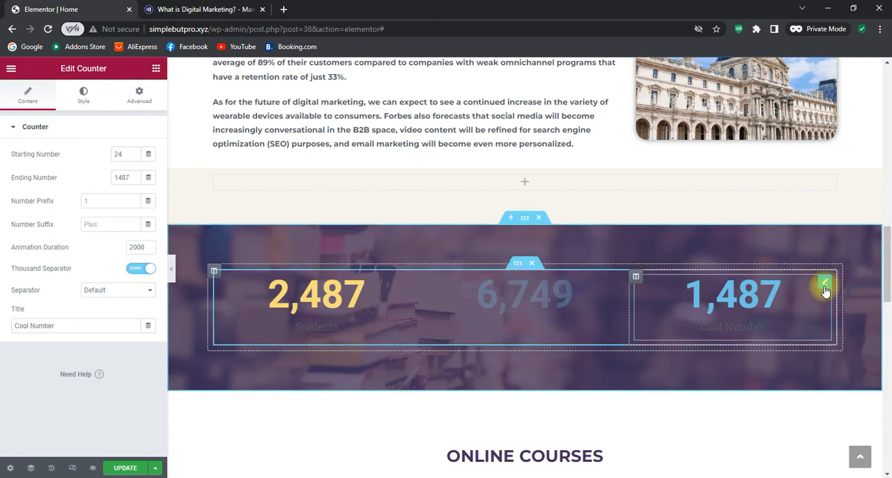
{"action": "left_click_drag", "start_coordinate": [74, 325], "coordinate": [2, 329]}
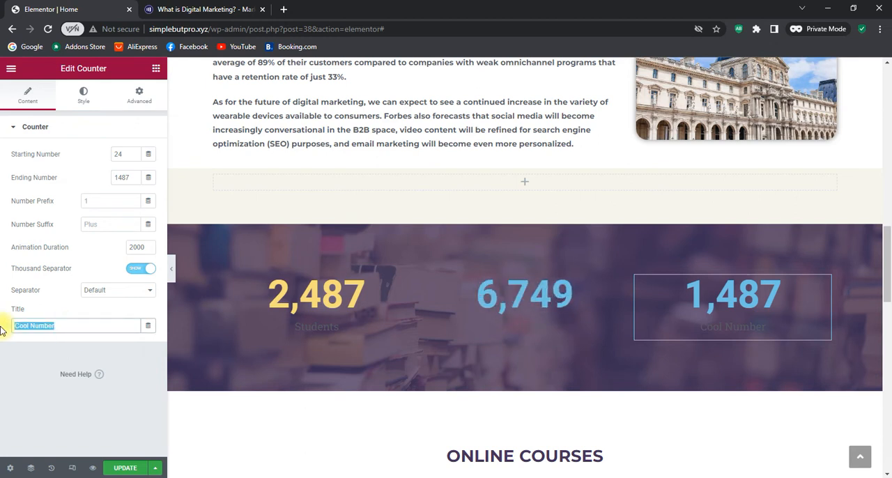
{"action": "type", "text": "eachers"}
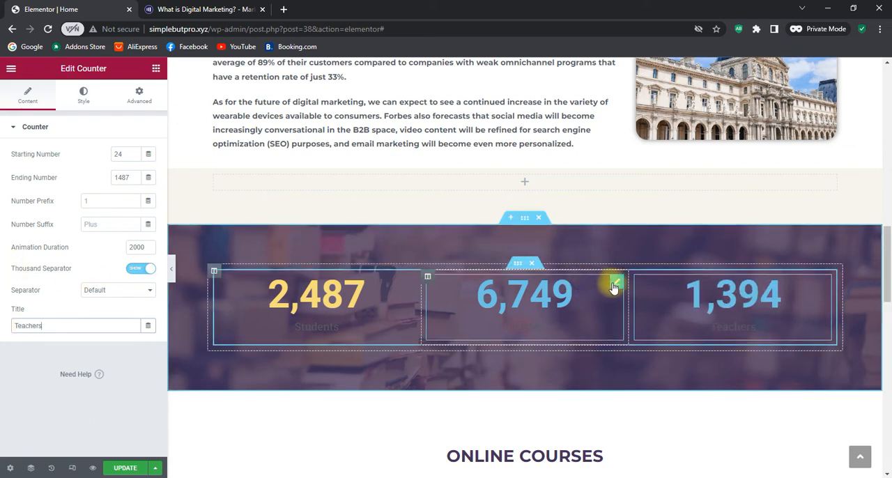
Paste the copied yellow code #F7DC79 as the middle counter's number text color
{"action": "left_click", "coordinate": [615, 284]}
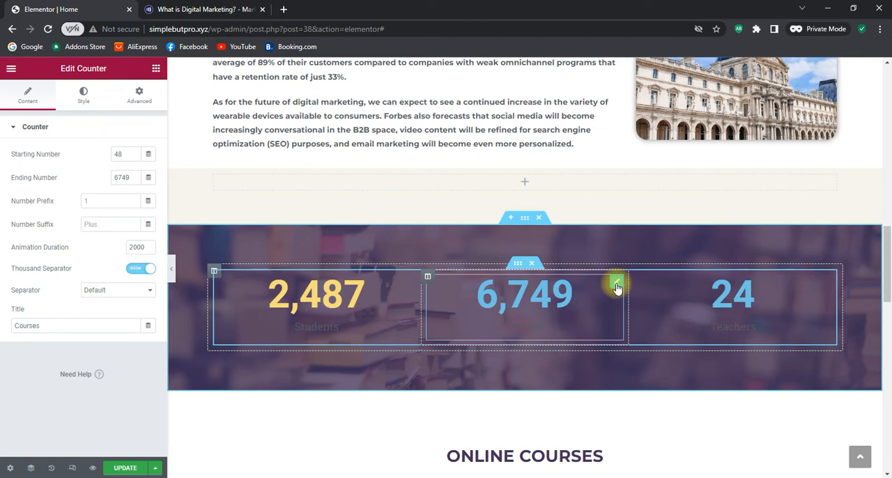
{"action": "left_click", "coordinate": [83, 95]}
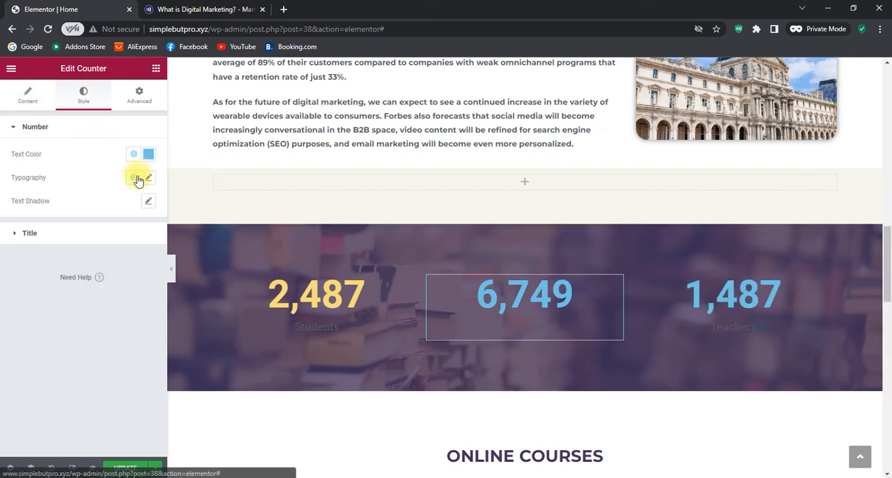
{"action": "left_click", "coordinate": [149, 156]}
{"action": "left_click_drag", "start_coordinate": [56, 325], "coordinate": [3, 329]}
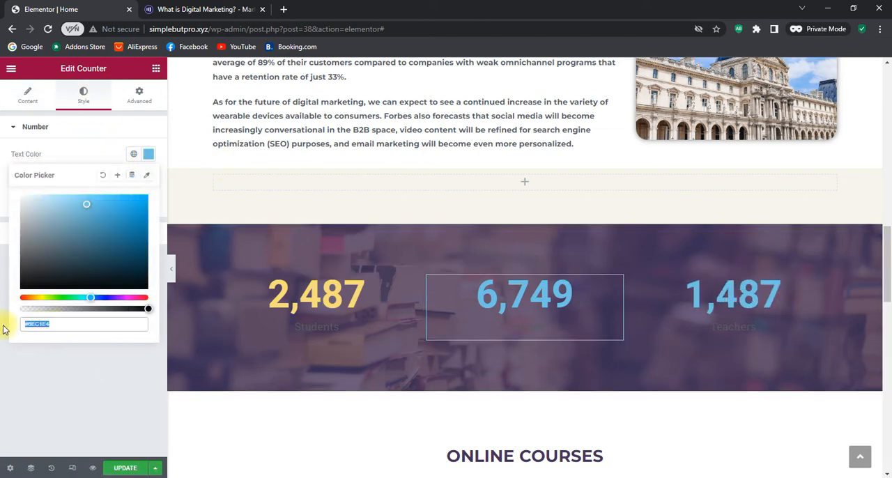
{"action": "right_click", "coordinate": [26, 323]}
{"action": "left_click", "coordinate": [61, 206]}
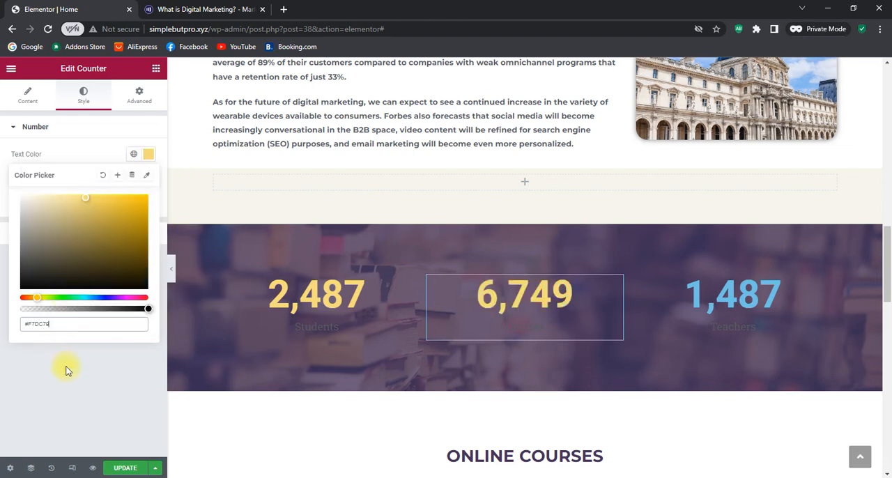
{"action": "left_click", "coordinate": [65, 370]}
Give the third counter's number the same yellow text color by pasting the code #F7DC79
{"action": "left_click", "coordinate": [824, 285]}
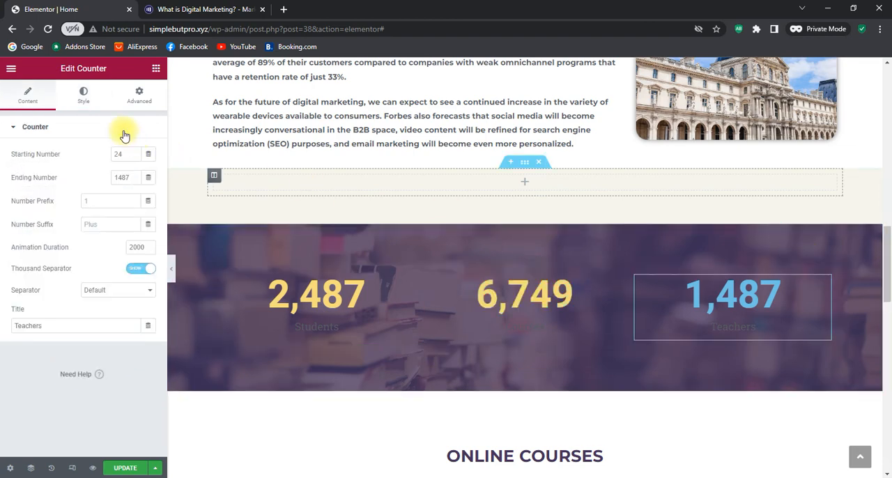
{"action": "left_click", "coordinate": [83, 95]}
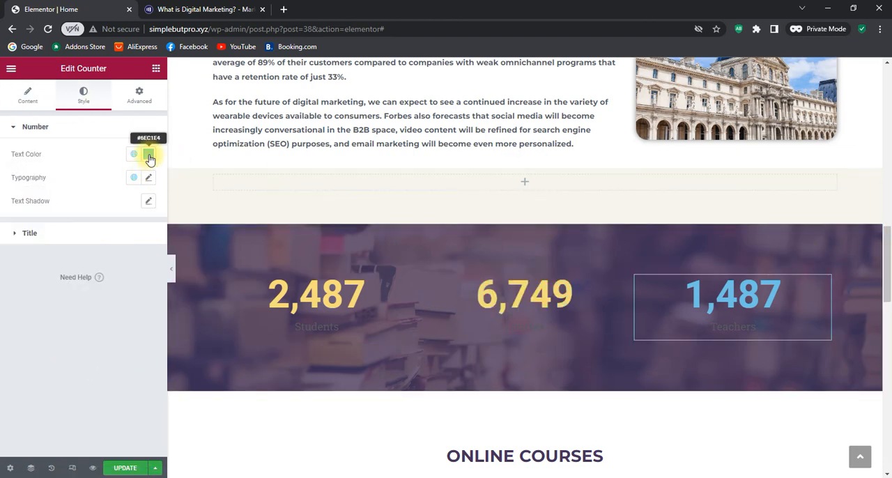
{"action": "left_click", "coordinate": [148, 153]}
{"action": "left_click", "coordinate": [30, 323]}
{"action": "right_click", "coordinate": [30, 323]}
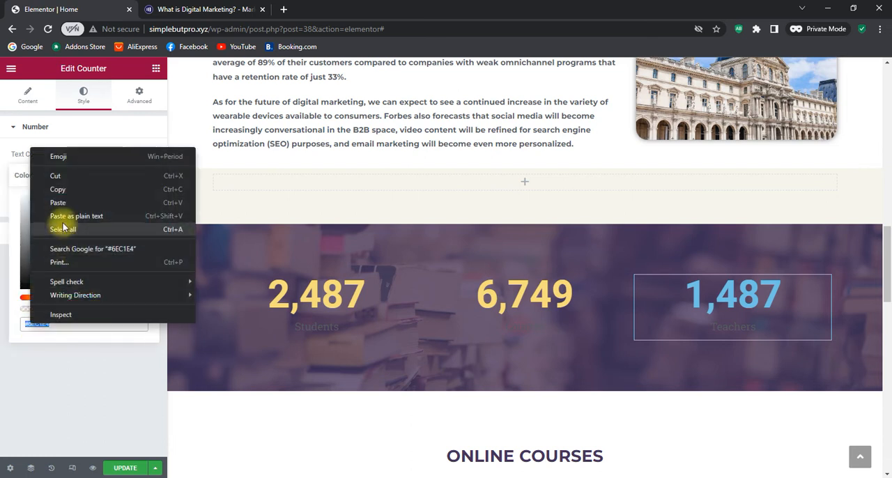
{"action": "left_click", "coordinate": [62, 200]}
{"action": "left_click", "coordinate": [104, 389]}
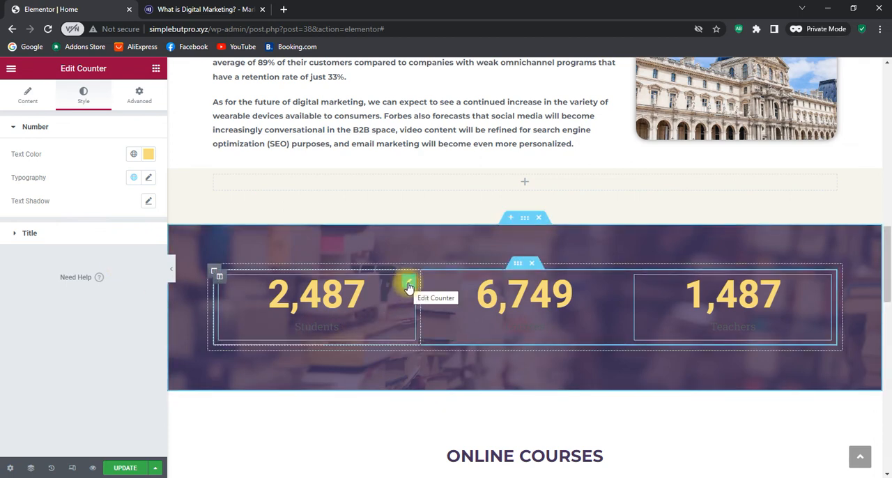
Set the text color of the first counter's Students title to the copied yellow #F7DC79
{"action": "left_click", "coordinate": [25, 233]}
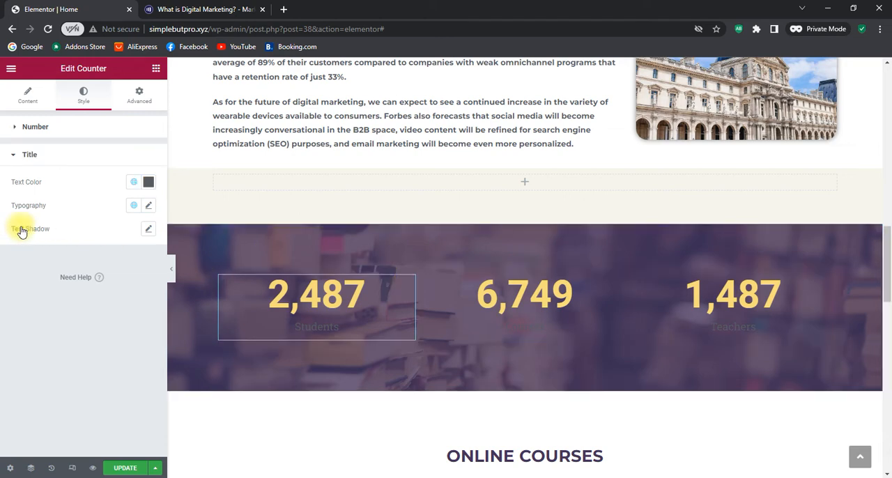
{"action": "left_click", "coordinate": [148, 183]}
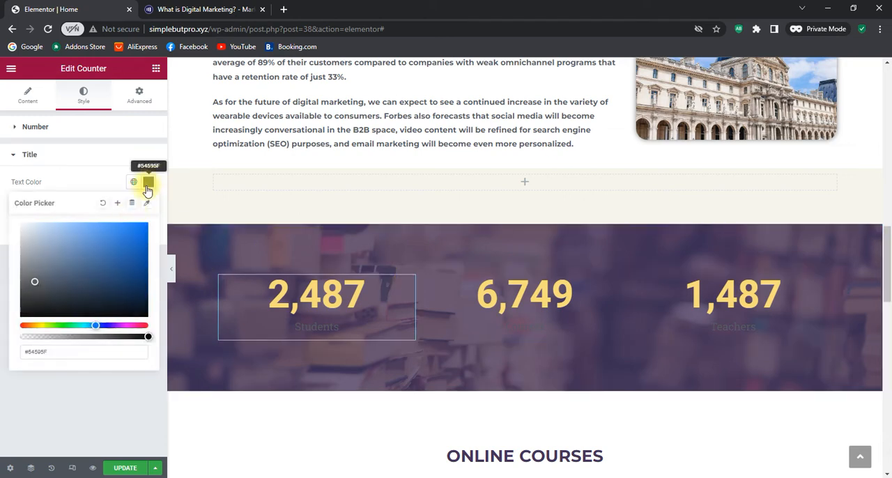
{"action": "left_click_drag", "start_coordinate": [55, 353], "coordinate": [30, 352]}
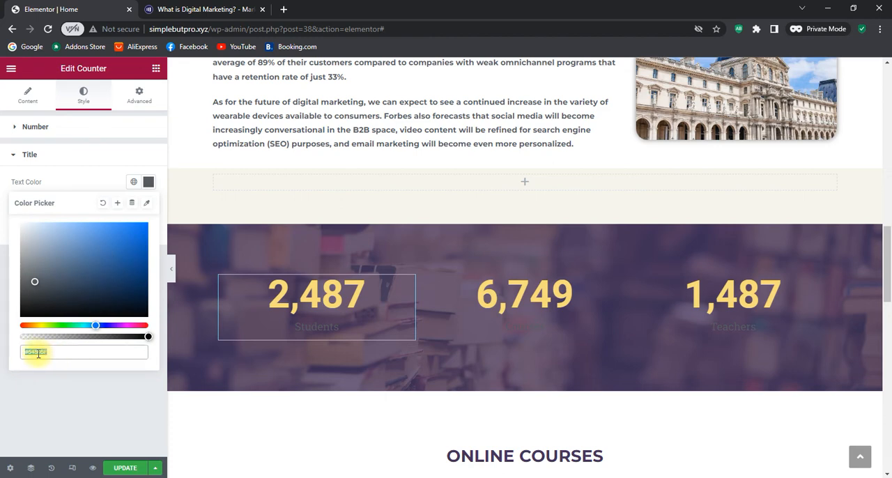
{"action": "right_click", "coordinate": [36, 352]}
{"action": "left_click", "coordinate": [74, 234]}
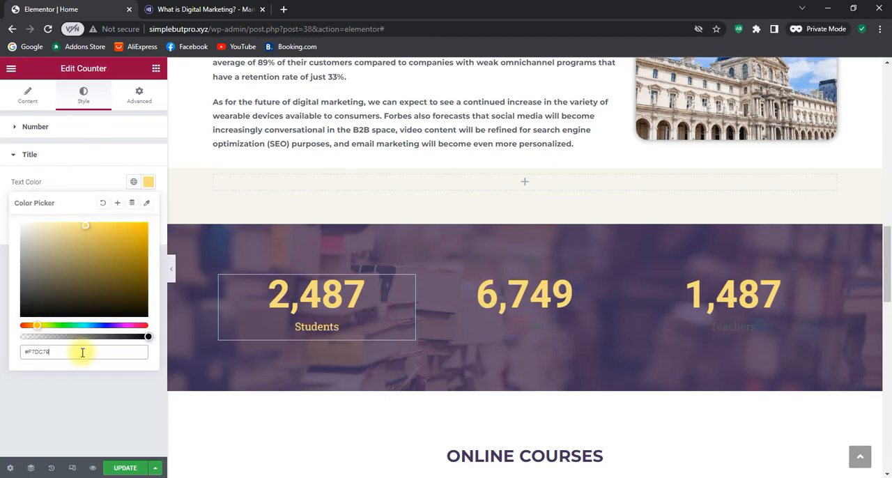
{"action": "left_click", "coordinate": [87, 406]}
Set the text color of the middle counter's Courses title to the copied yellow #F7DC79
{"action": "left_click", "coordinate": [619, 284]}
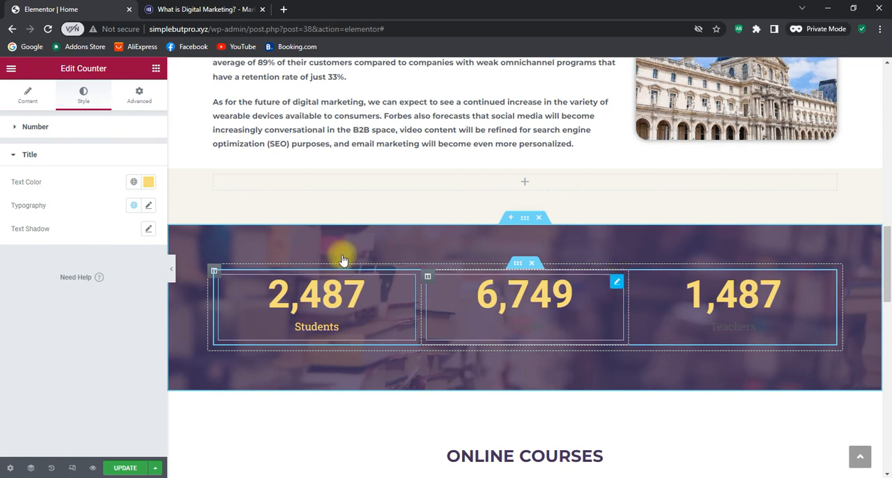
{"action": "left_click", "coordinate": [150, 155]}
{"action": "key", "text": "ctrl+c"}
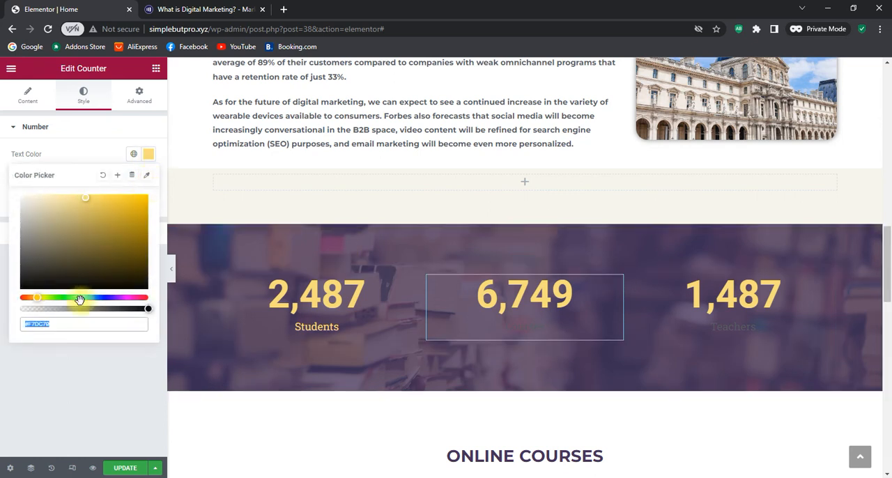
{"action": "left_click", "coordinate": [60, 357]}
{"action": "left_click", "coordinate": [58, 235]}
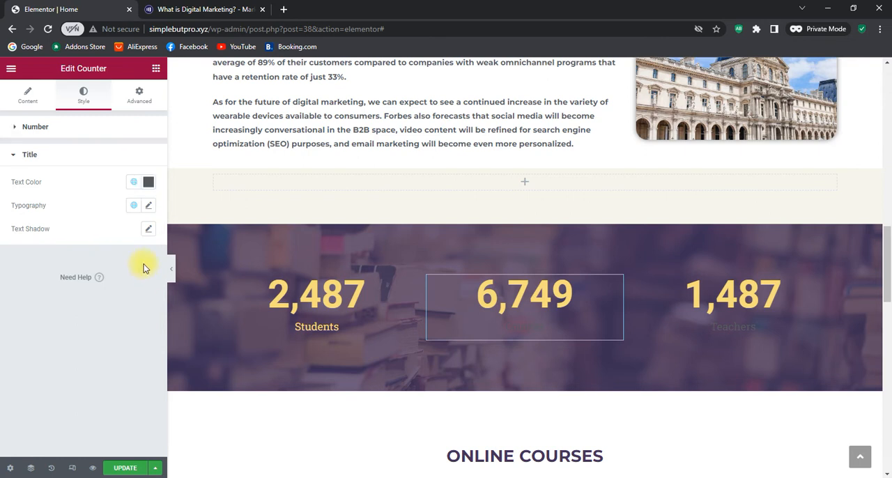
{"action": "left_click", "coordinate": [149, 182]}
{"action": "right_click", "coordinate": [38, 351]}
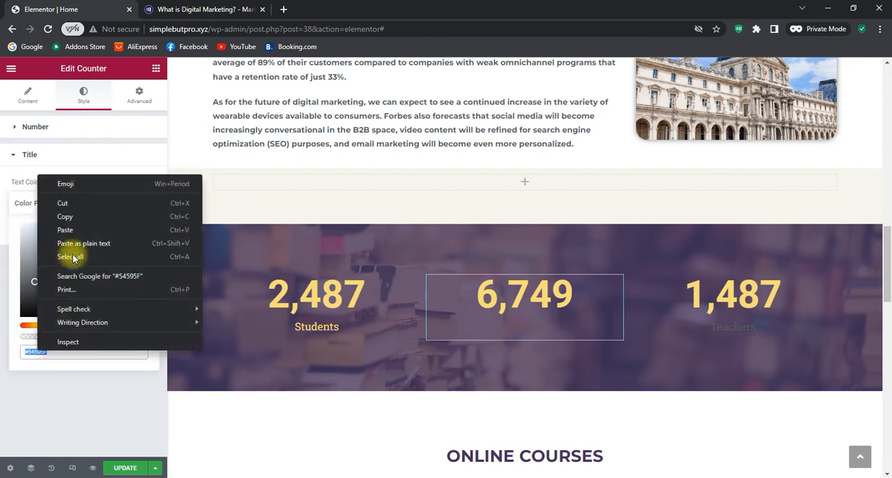
{"action": "left_click", "coordinate": [63, 230]}
{"action": "left_click", "coordinate": [75, 390]}
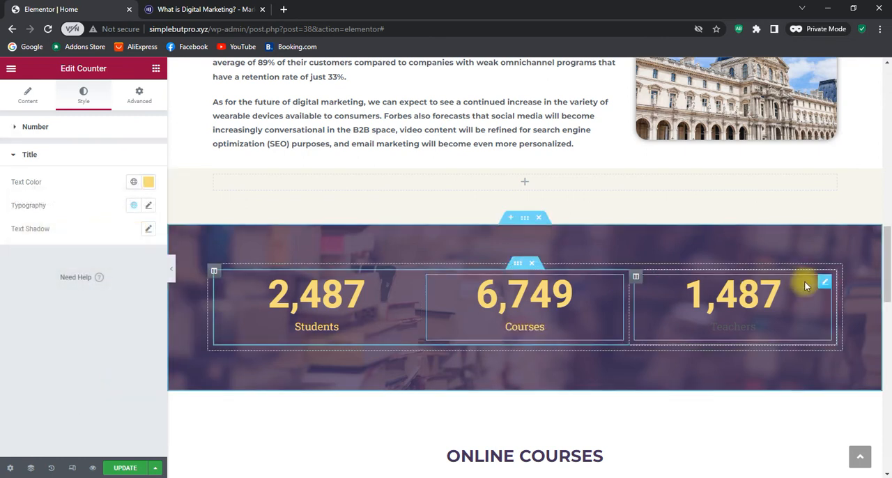
Set the text color of the third counter's Teachers title to the copied yellow #F7DC79
{"action": "left_click", "coordinate": [824, 284]}
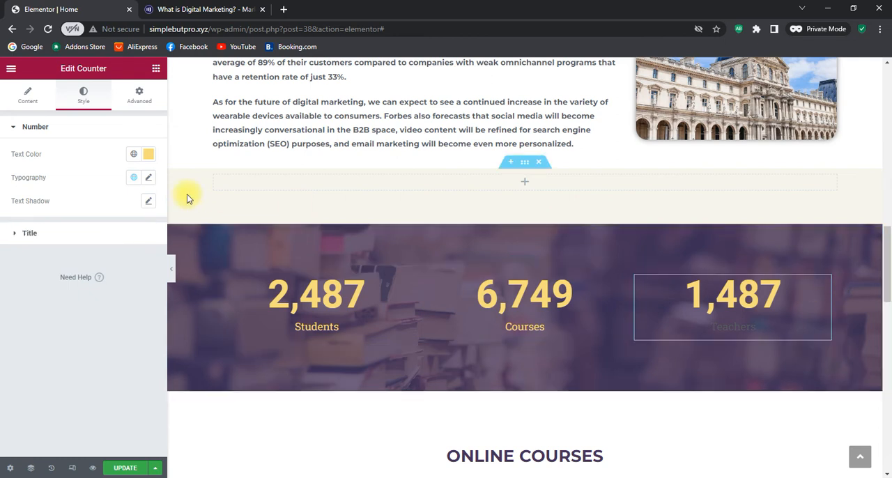
{"action": "left_click", "coordinate": [37, 234]}
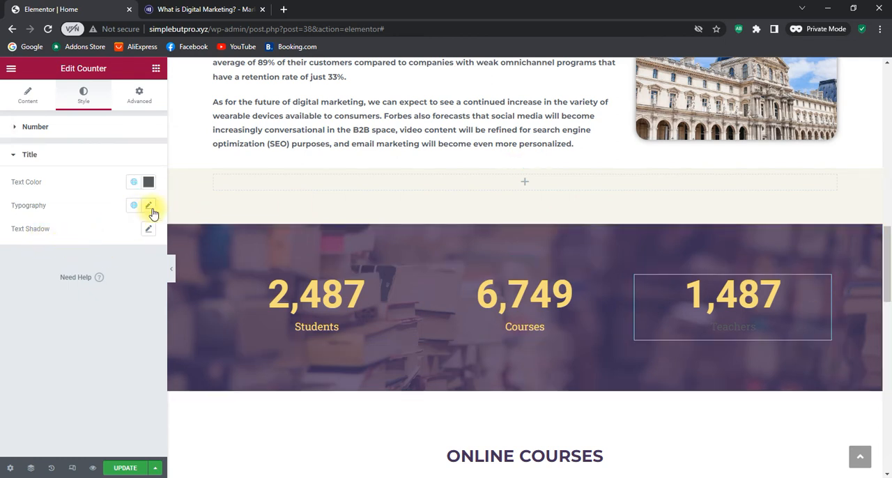
{"action": "left_click", "coordinate": [148, 184]}
{"action": "left_click_drag", "start_coordinate": [54, 354], "coordinate": [26, 357]}
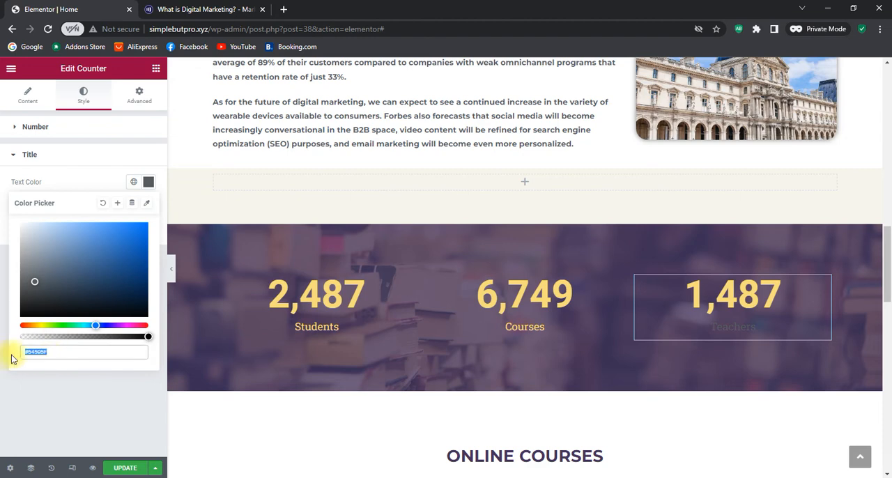
{"action": "right_click", "coordinate": [26, 358]}
{"action": "left_click", "coordinate": [60, 233]}
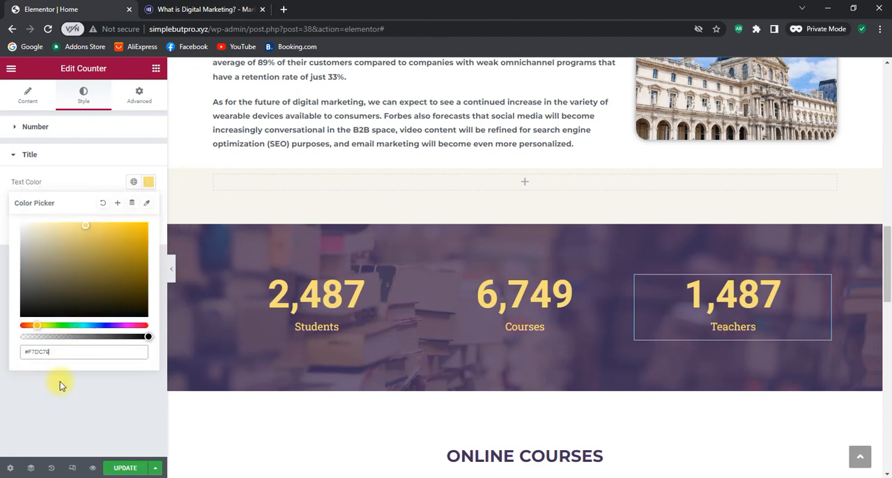
{"action": "left_click", "coordinate": [60, 404]}
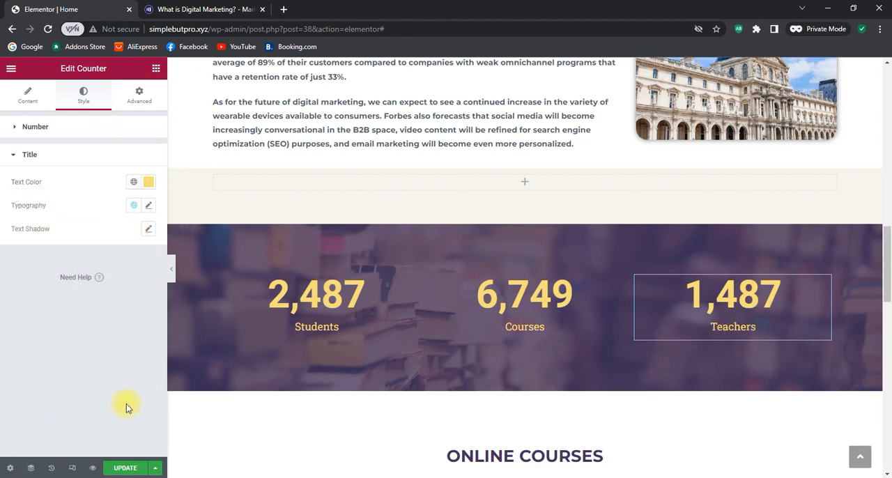
{"action": "scroll", "coordinate": [817, 310], "scroll_direction": "down", "scroll_amount": 1}
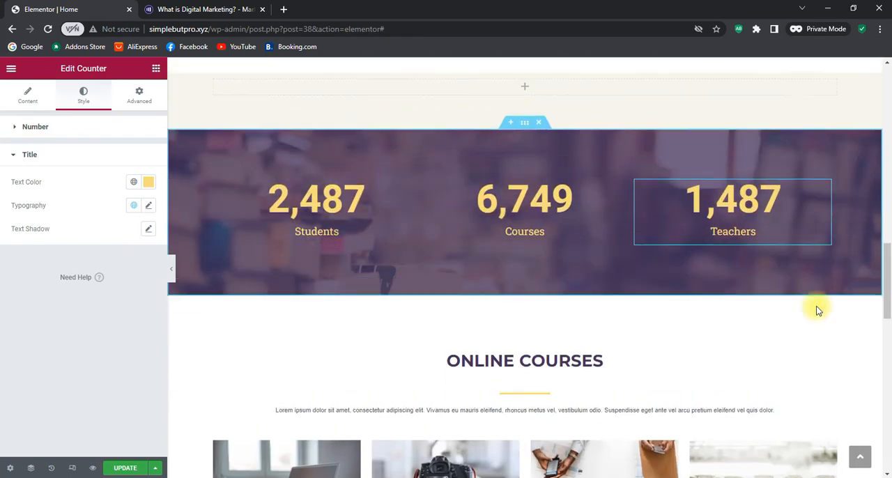
{"action": "scroll", "coordinate": [817, 310], "scroll_direction": "up", "scroll_amount": 2}
{"action": "scroll", "coordinate": [817, 310], "scroll_direction": "up", "scroll_amount": 4}
{"action": "scroll", "coordinate": [816, 309], "scroll_direction": "up", "scroll_amount": 1}
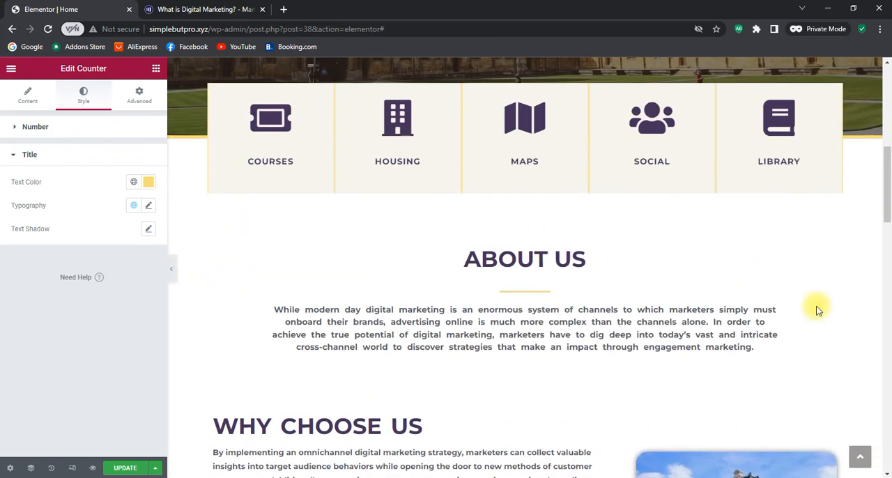
Delete the Online Courses heading section below the statistics counters
{"action": "scroll", "coordinate": [509, 174], "scroll_direction": "up", "scroll_amount": 2}
{"action": "scroll", "coordinate": [510, 176], "scroll_direction": "down", "scroll_amount": 4}
{"action": "scroll", "coordinate": [511, 175], "scroll_direction": "down", "scroll_amount": 5}
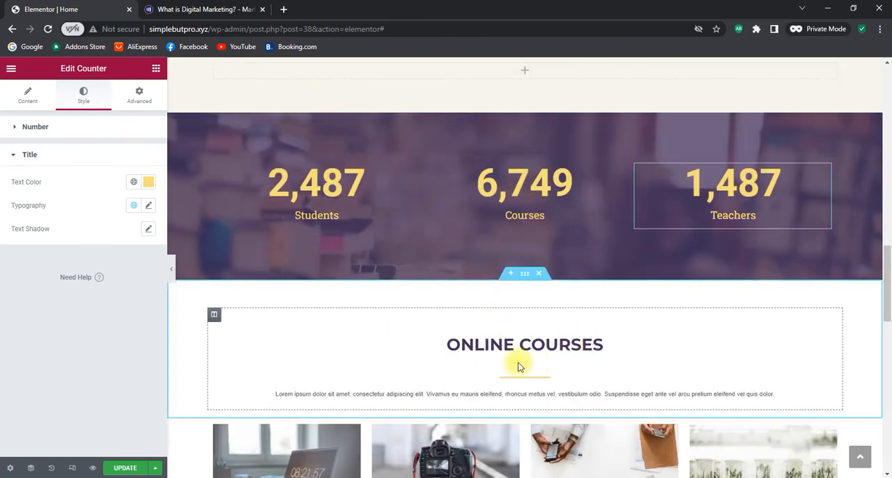
{"action": "scroll", "coordinate": [508, 364], "scroll_direction": "down", "scroll_amount": 3}
{"action": "scroll", "coordinate": [509, 363], "scroll_direction": "up", "scroll_amount": 1}
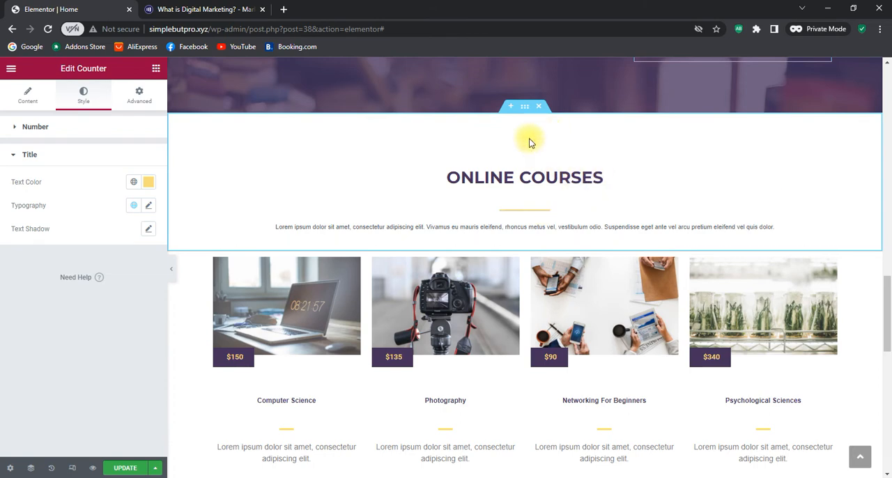
{"action": "left_click", "coordinate": [539, 107]}
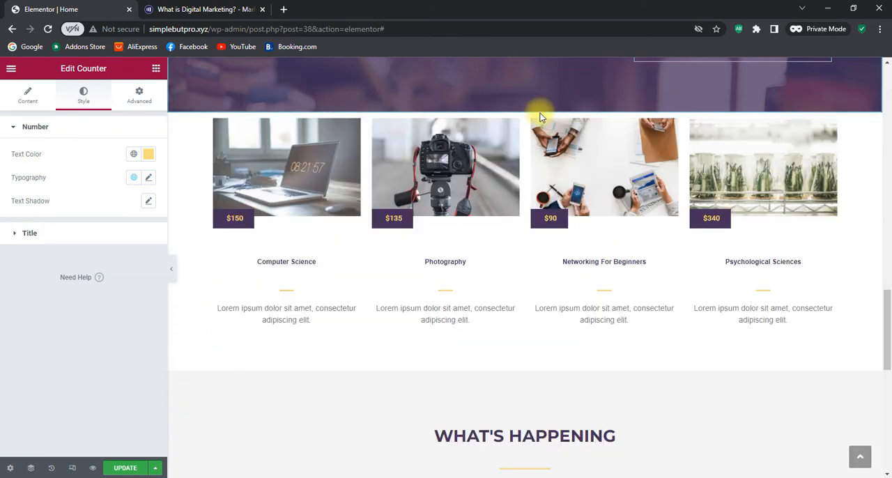
Delete the four course cards below the counters along with the emptied section that held them
{"action": "scroll", "coordinate": [547, 349], "scroll_direction": "up", "scroll_amount": 2}
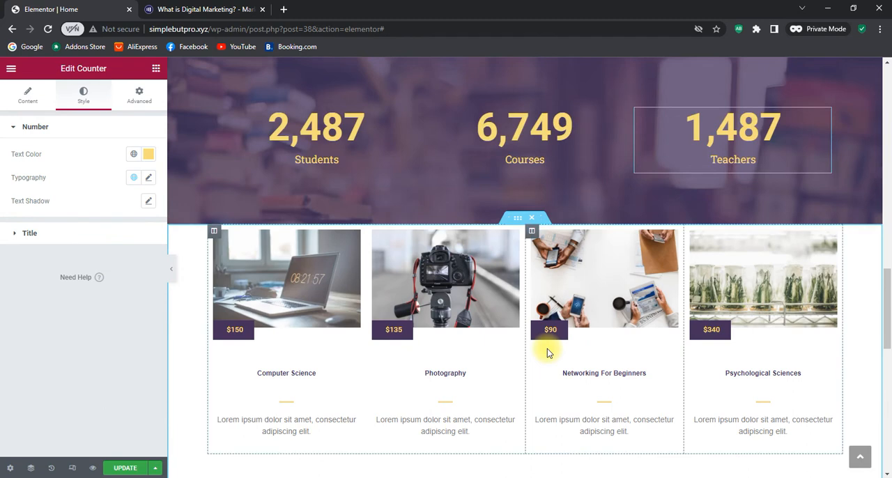
{"action": "left_click", "coordinate": [532, 221]}
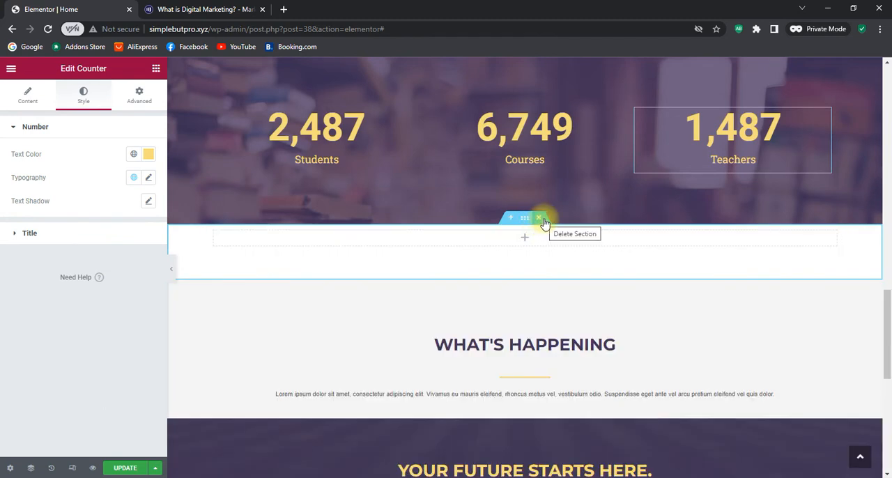
{"action": "left_click", "coordinate": [538, 219]}
Add a new single-column section between the counters and the What's Happening section
{"action": "scroll", "coordinate": [609, 381], "scroll_direction": "down", "scroll_amount": 4}
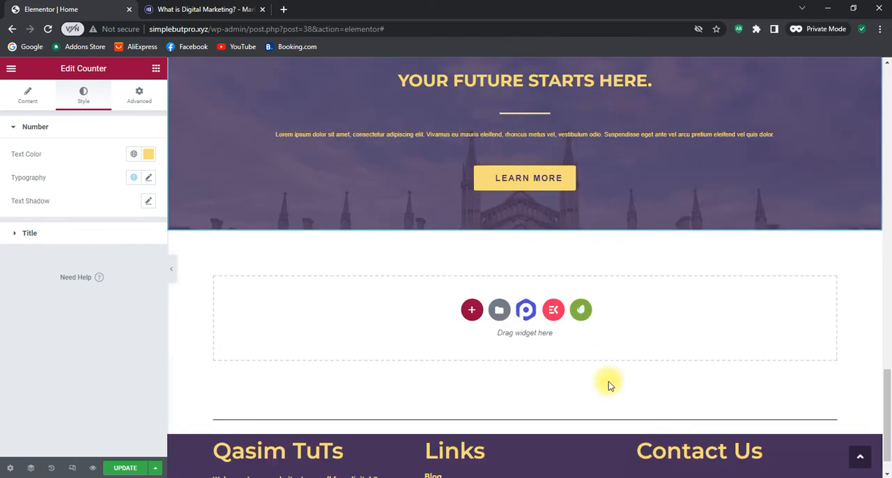
{"action": "scroll", "coordinate": [572, 369], "scroll_direction": "up", "scroll_amount": 6}
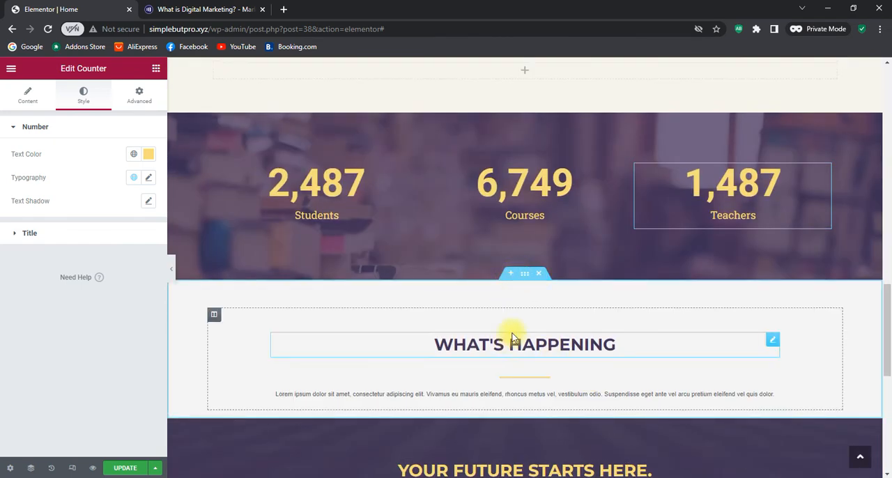
{"action": "left_click", "coordinate": [514, 275]}
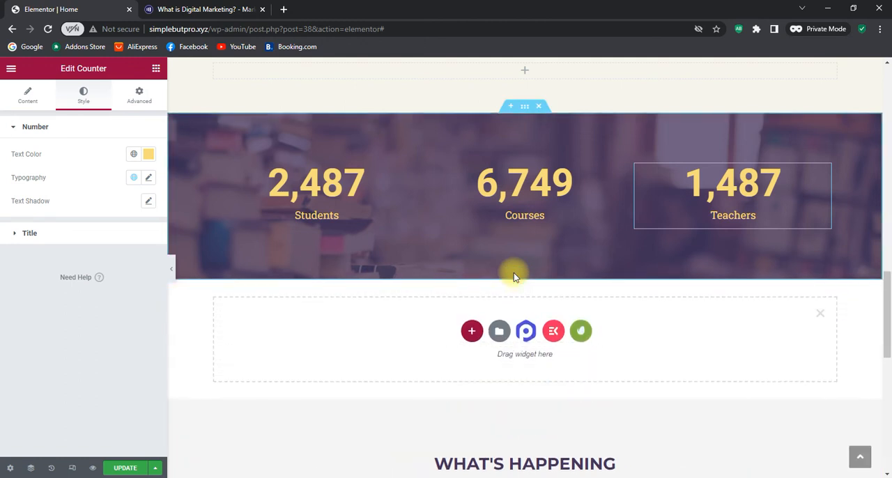
{"action": "left_click", "coordinate": [473, 332]}
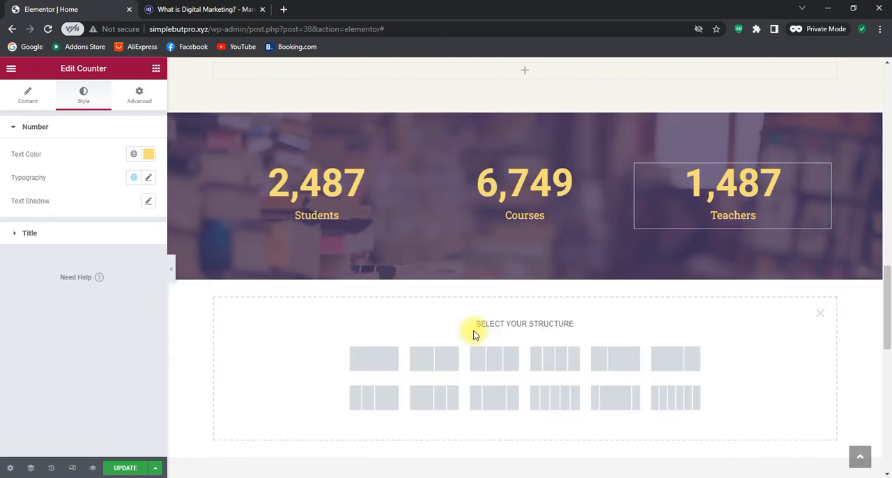
{"action": "left_click", "coordinate": [380, 358]}
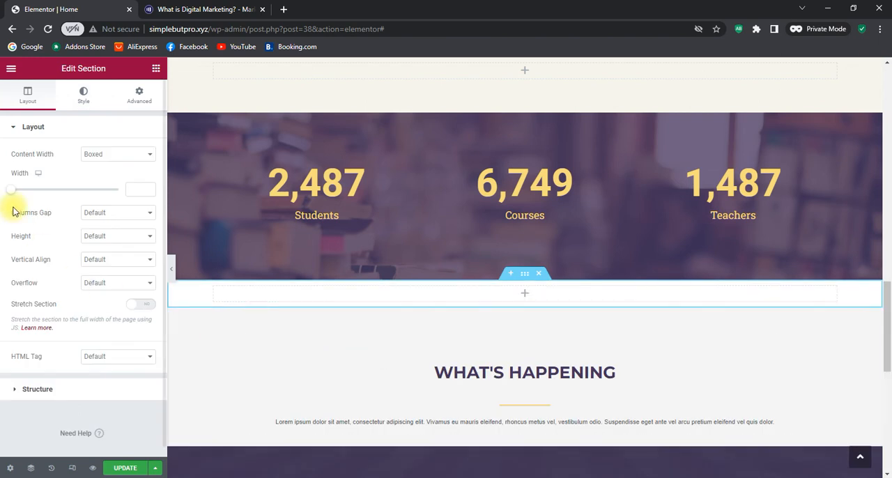
Search the widgets for "tes" and place the EKIT Testimonial widget in the new empty section
{"action": "left_click", "coordinate": [155, 69]}
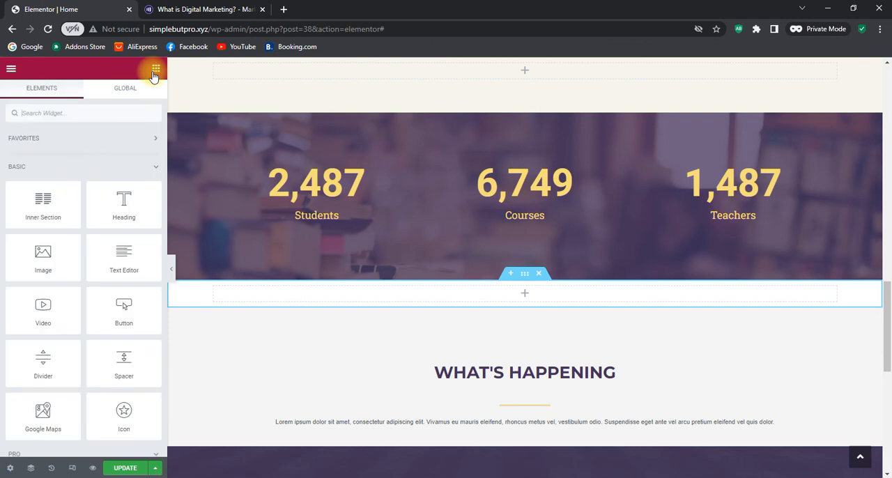
{"action": "left_click", "coordinate": [61, 112]}
{"action": "type", "text": "tes"}
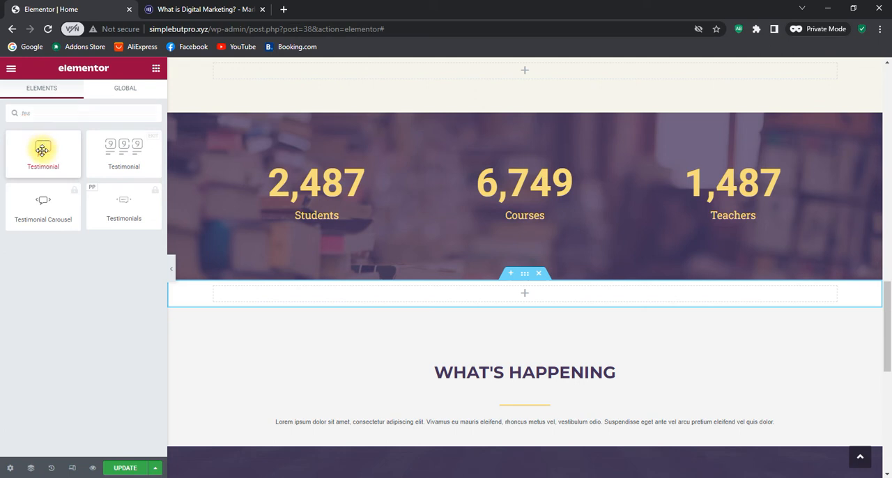
{"action": "left_click_drag", "start_coordinate": [42, 151], "coordinate": [10, 137]}
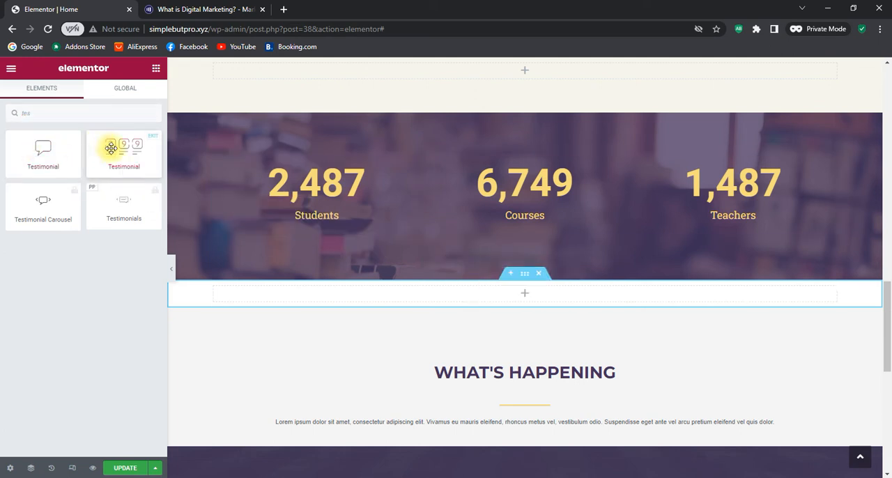
{"action": "left_click_drag", "start_coordinate": [111, 149], "coordinate": [525, 297]}
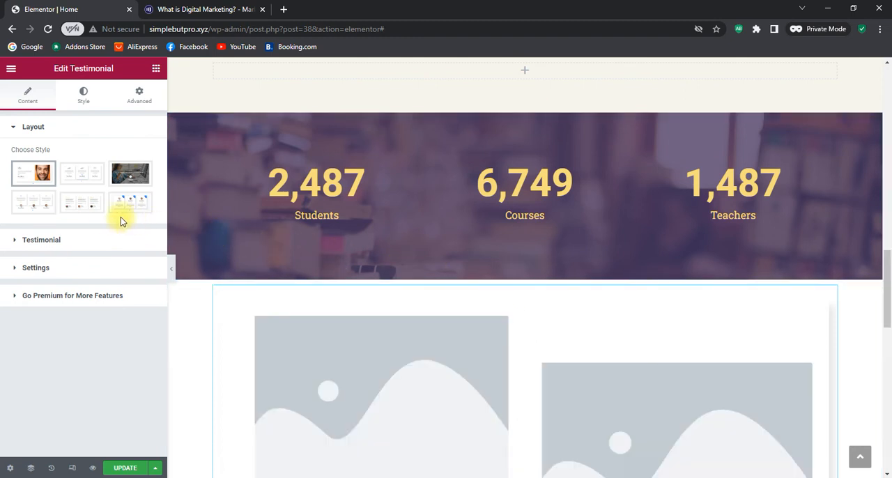
Preview the testimonial layouts and apply image style 4, with the quote icon above and the round avatar below
{"action": "mouse_move", "coordinate": [28, 213]}
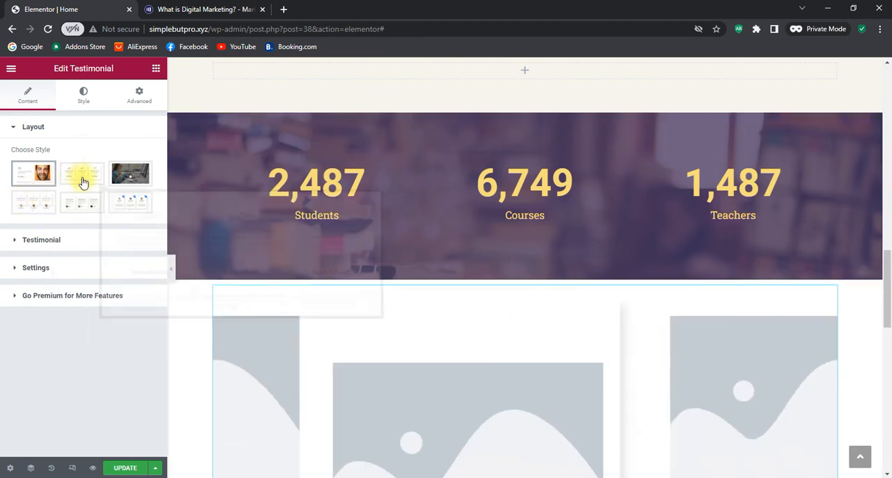
{"action": "mouse_move", "coordinate": [103, 179]}
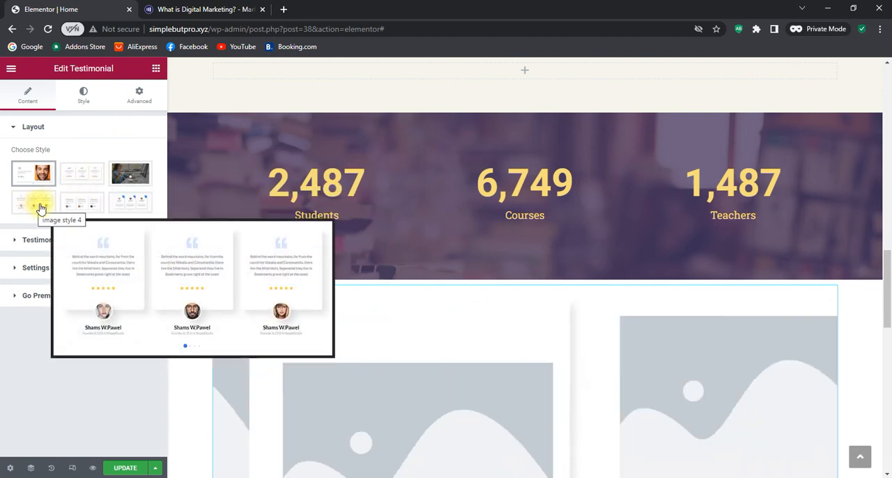
{"action": "mouse_move", "coordinate": [125, 206]}
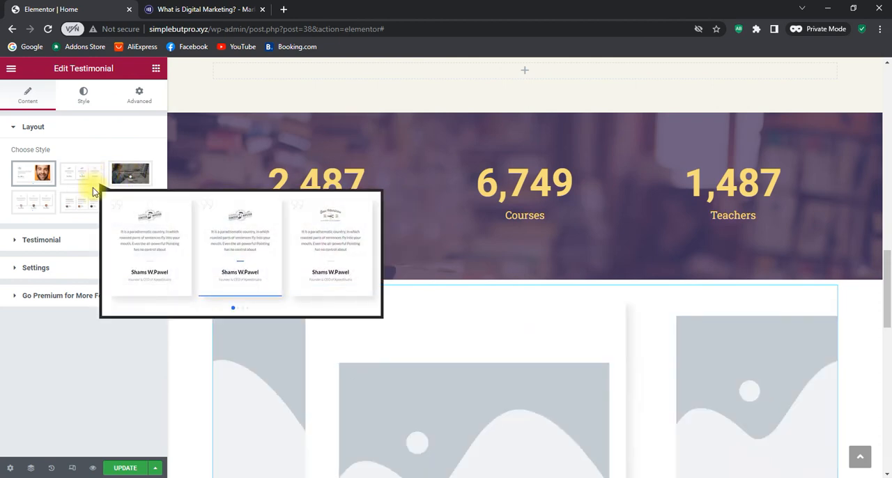
{"action": "left_click", "coordinate": [43, 208]}
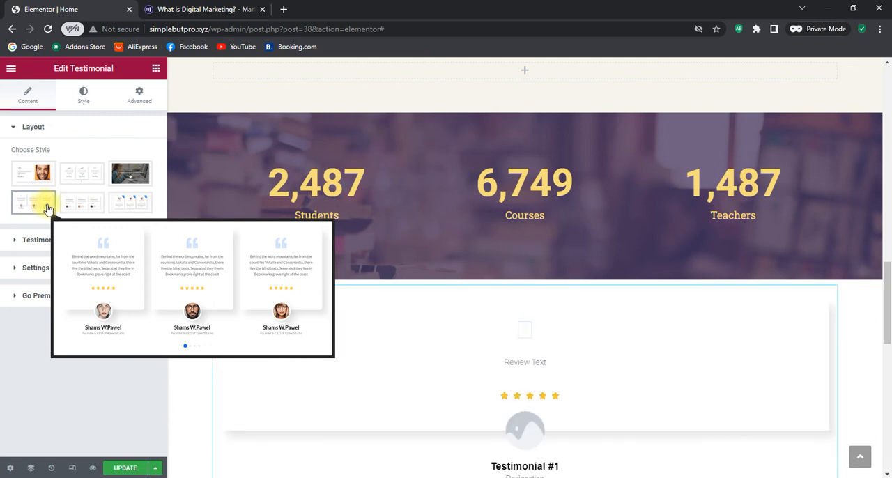
{"action": "scroll", "coordinate": [732, 355], "scroll_direction": "down", "scroll_amount": 2}
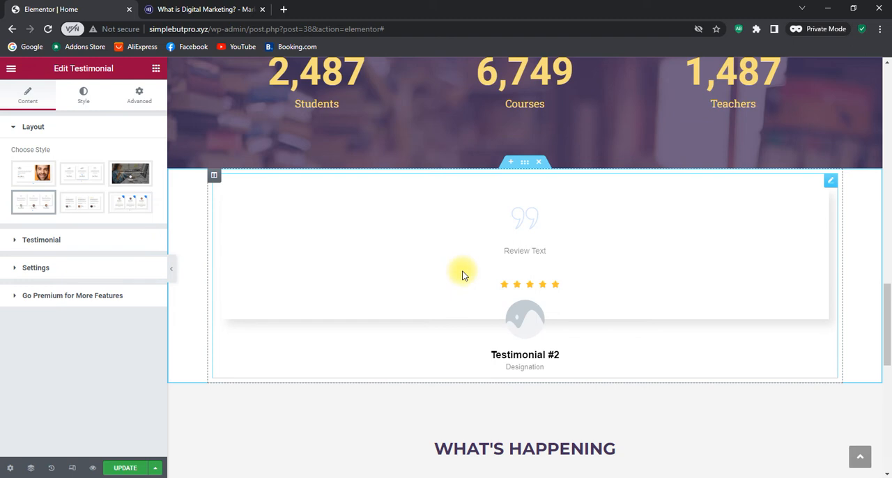
{"action": "left_click", "coordinate": [32, 131]}
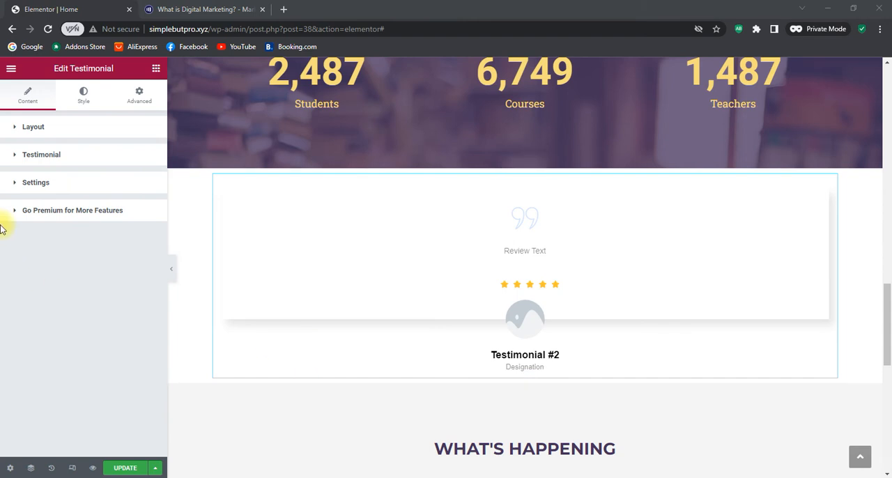
Set the testimonial slider's Slides To Show to 2
{"action": "left_click", "coordinate": [24, 183]}
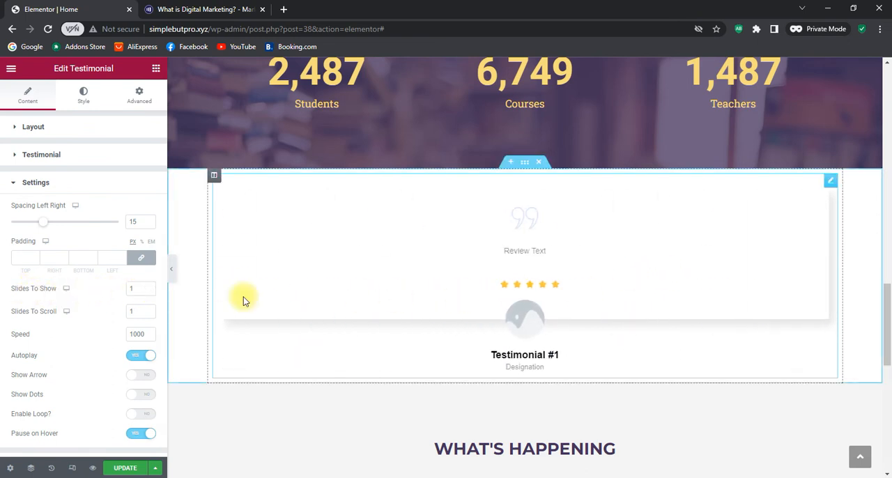
{"action": "left_click", "coordinate": [148, 288]}
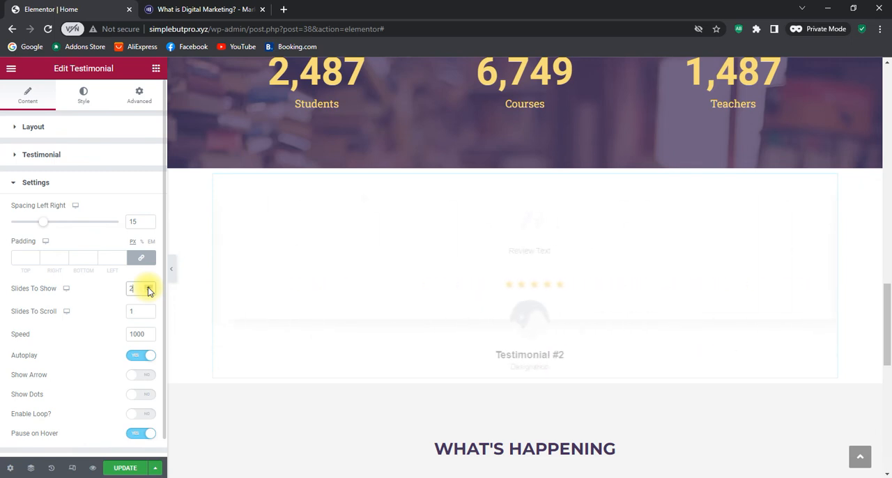
{"action": "left_click", "coordinate": [149, 287]}
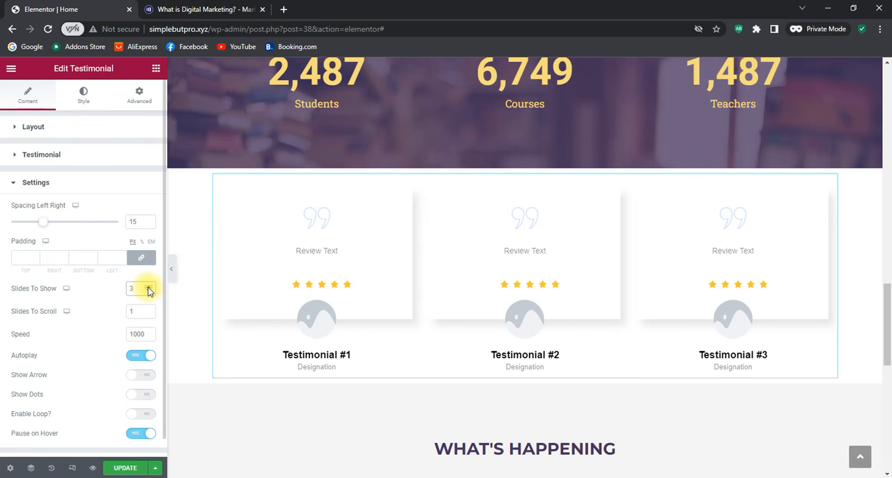
{"action": "left_click", "coordinate": [150, 292]}
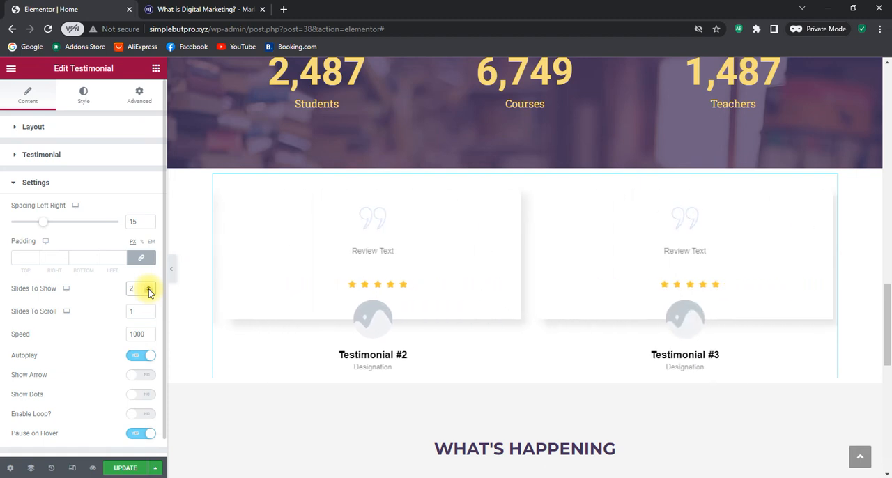
{"action": "scroll", "coordinate": [136, 305], "scroll_direction": "down", "scroll_amount": 1}
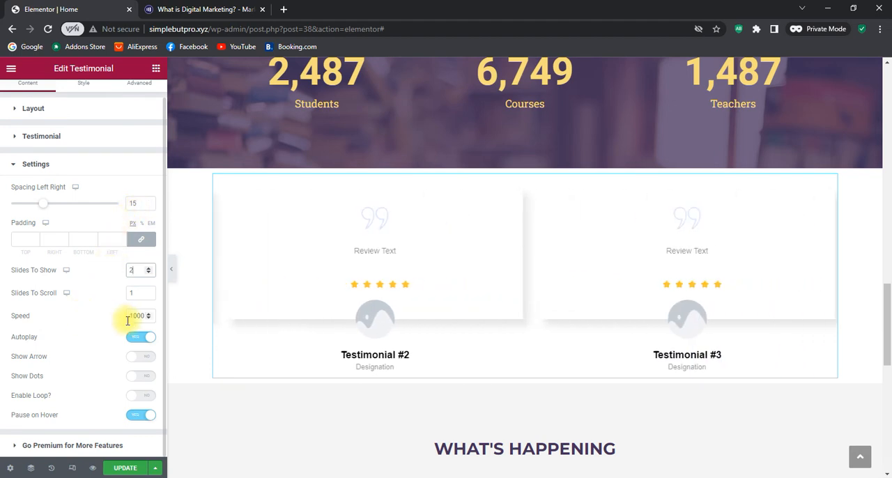
{"action": "left_click", "coordinate": [37, 164]}
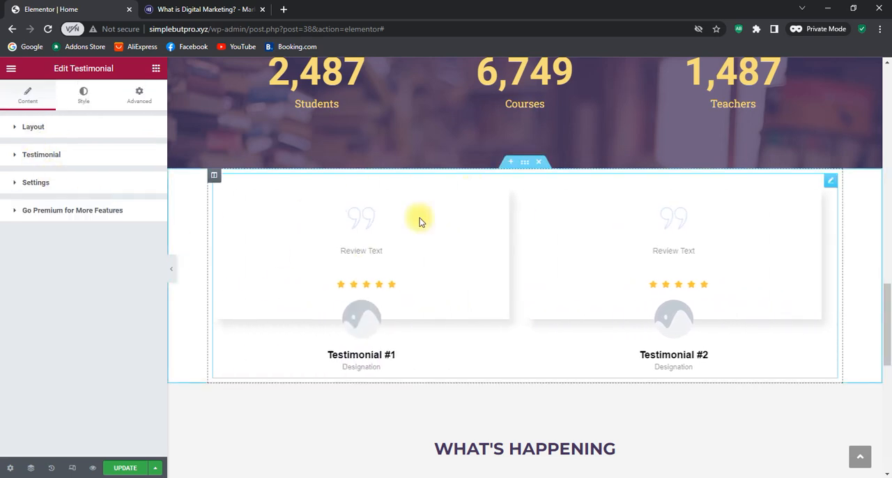
Enter the client's full name for the first testimonial item and set its designation to Customer
{"action": "left_click", "coordinate": [18, 159]}
{"action": "left_click", "coordinate": [17, 157]}
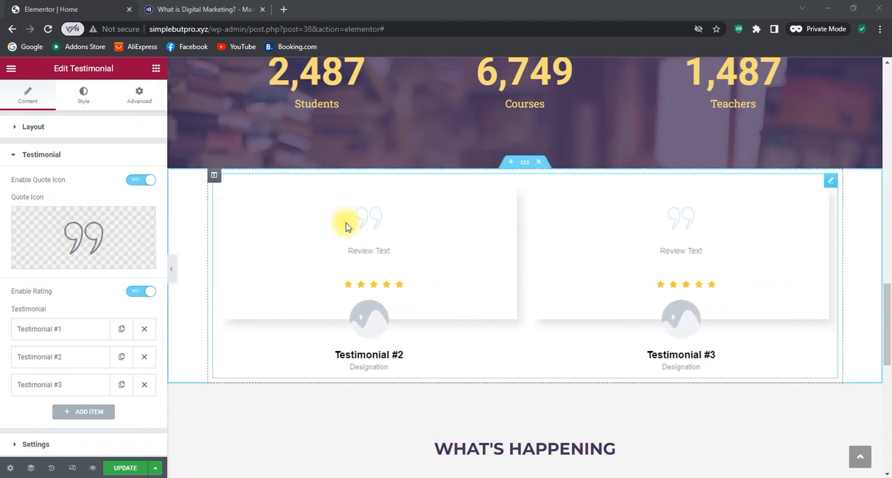
{"action": "left_click", "coordinate": [71, 329]}
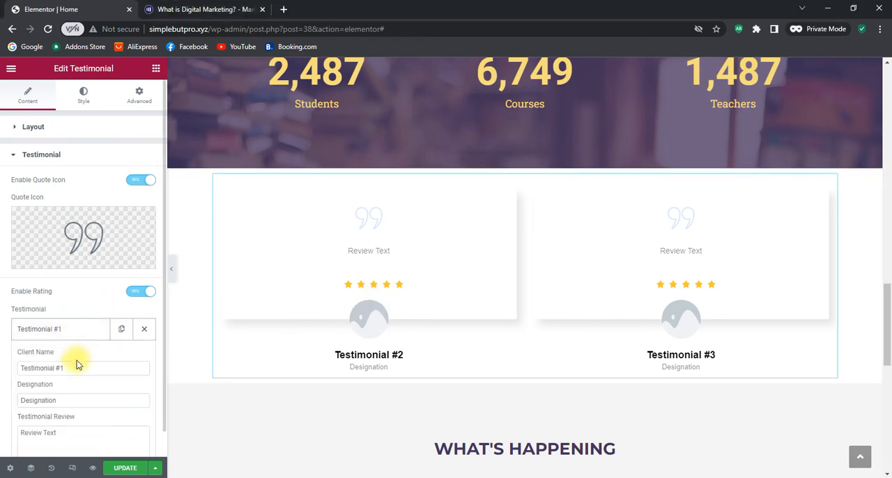
{"action": "left_click_drag", "start_coordinate": [79, 366], "coordinate": [2, 367]}
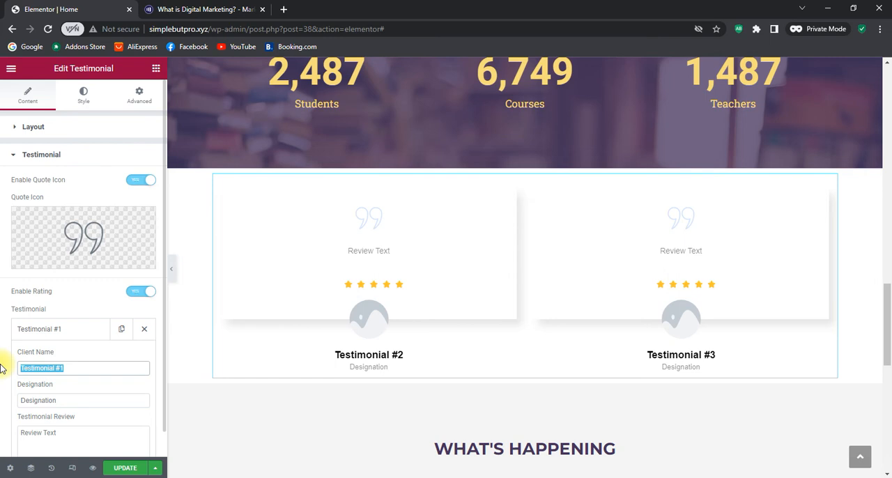
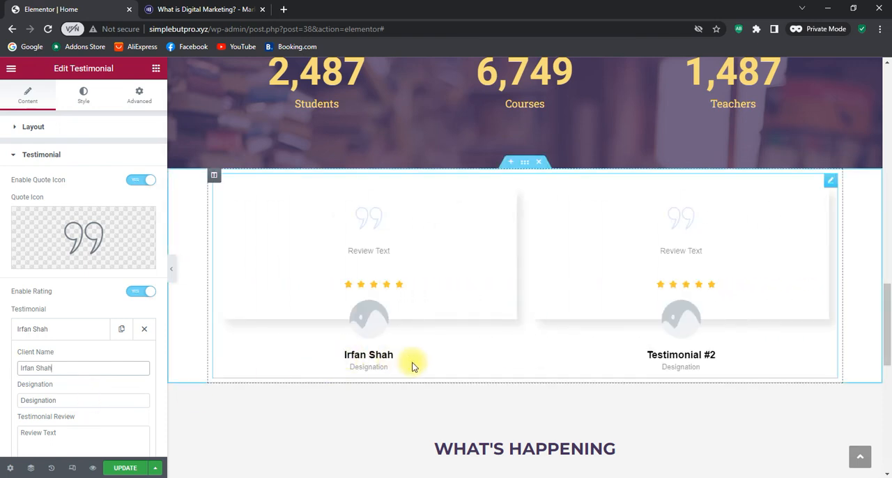
{"action": "left_click_drag", "start_coordinate": [75, 400], "coordinate": [2, 398]}
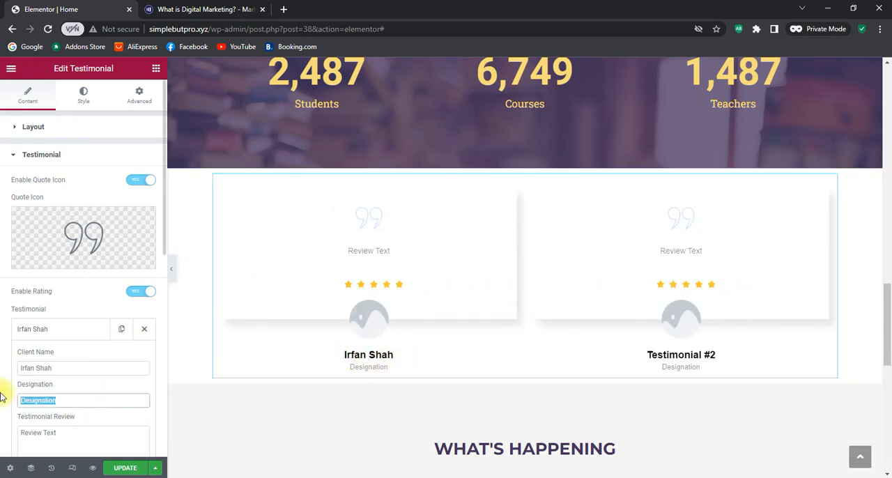
{"action": "type", "text": "Cu"}
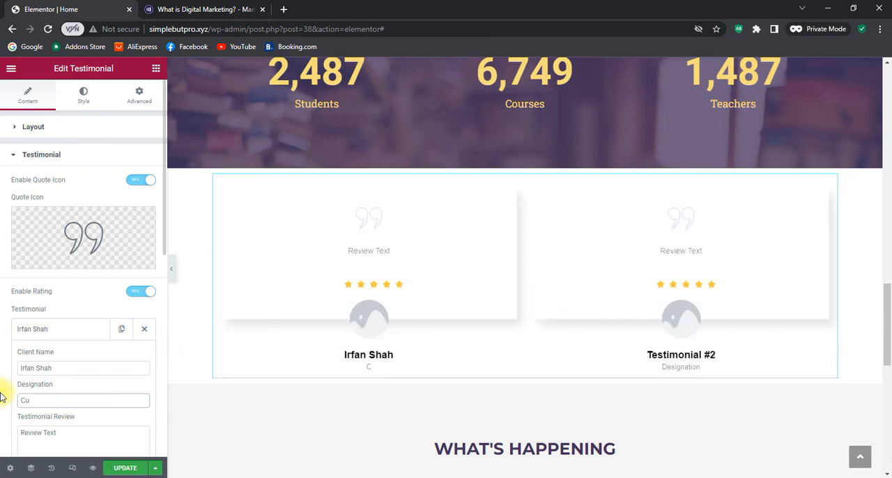
{"action": "type", "text": "stomer"}
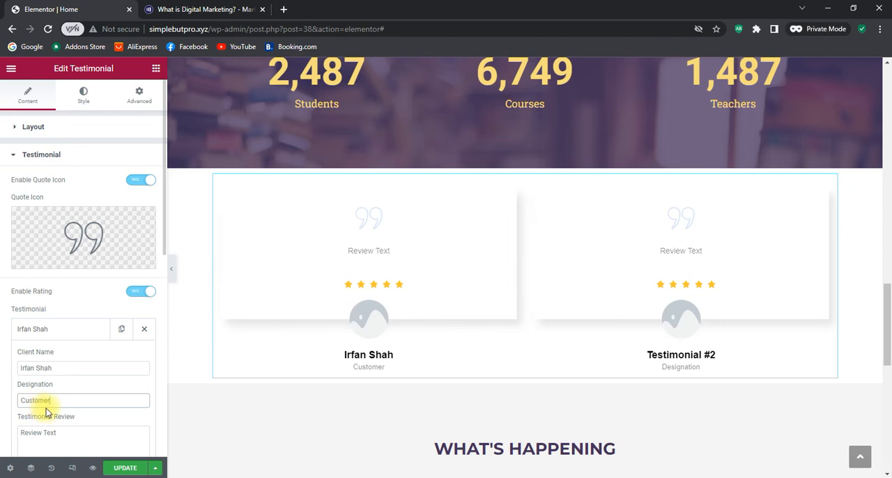
Replace the first testimonial's placeholder review with "Great Services From Qasim Tuts.."
{"action": "scroll", "coordinate": [87, 395], "scroll_direction": "down", "scroll_amount": 2}
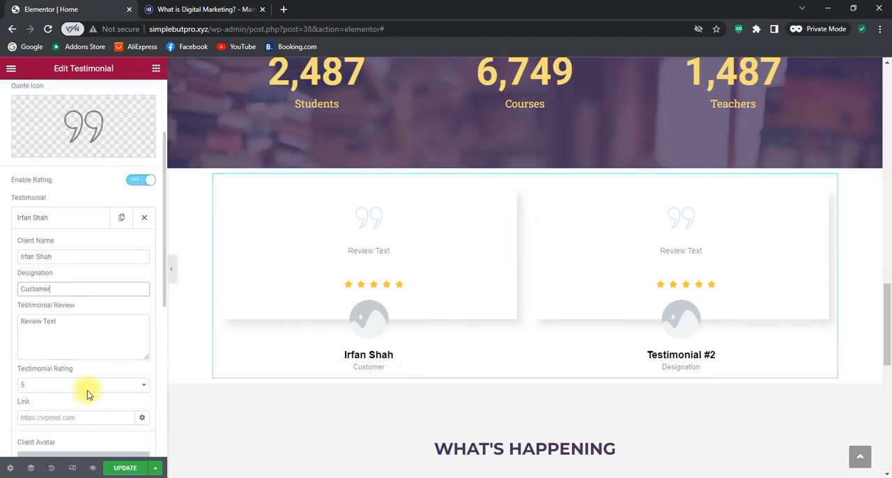
{"action": "left_click_drag", "start_coordinate": [69, 322], "coordinate": [2, 324]}
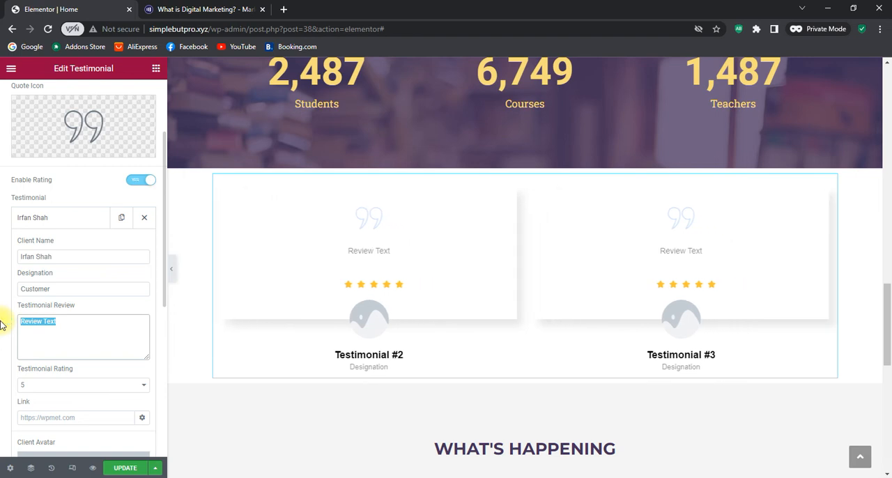
{"action": "type", "text": "Great"}
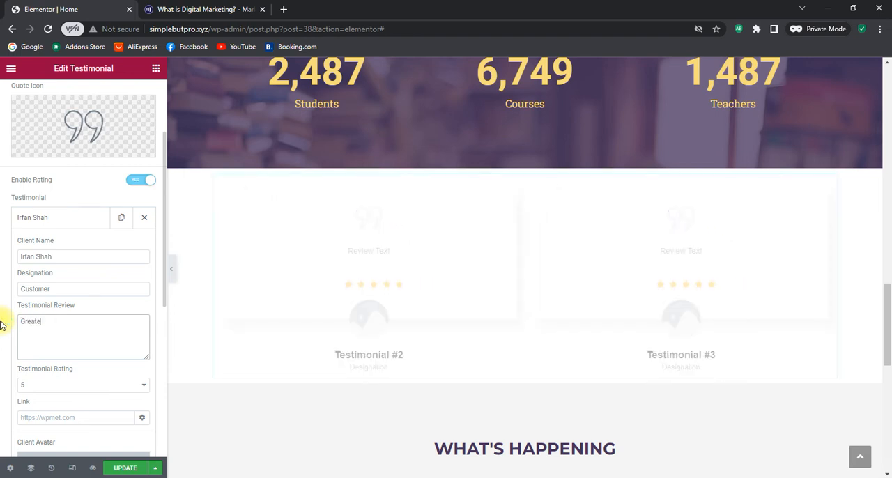
{"action": "type", "text": " Serv"}
{"action": "type", "text": "ices From"}
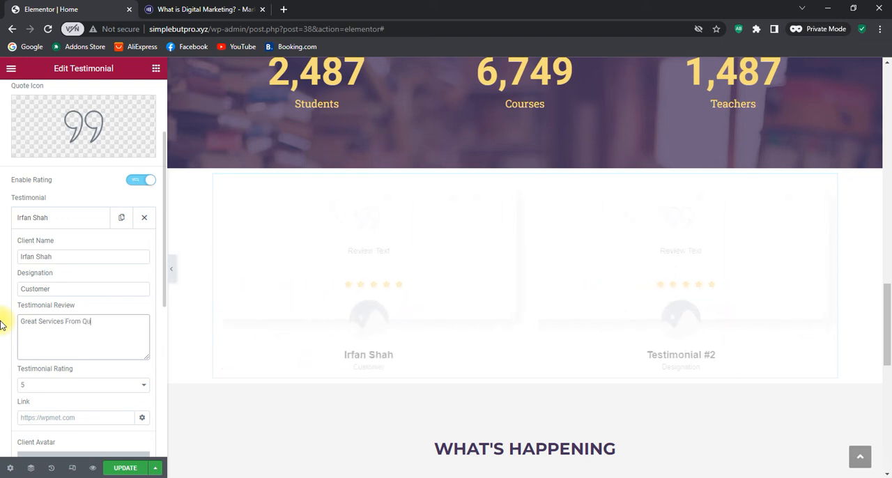
{"action": "type", "text": " Qasim Tu"}
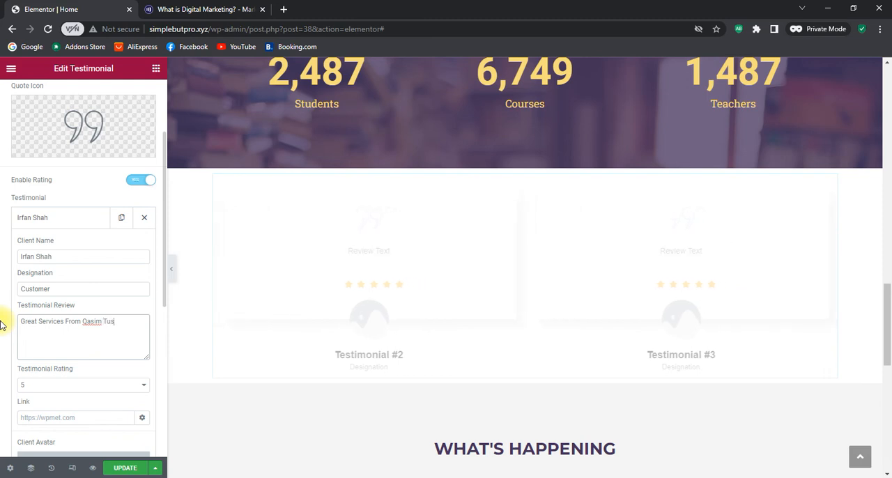
{"action": "type", "text": "ts.."}
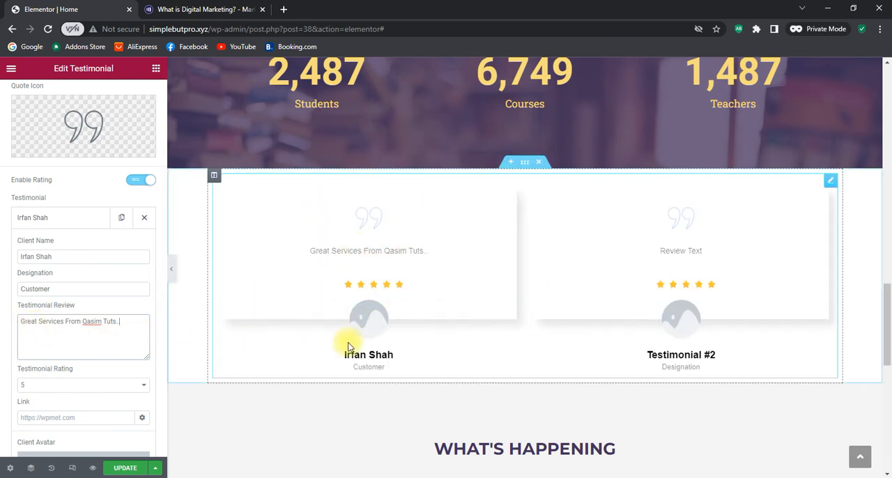
Try a rating of 4 on the first testimonial and set it back to 5
{"action": "left_click", "coordinate": [78, 390]}
{"action": "left_click", "coordinate": [56, 421]}
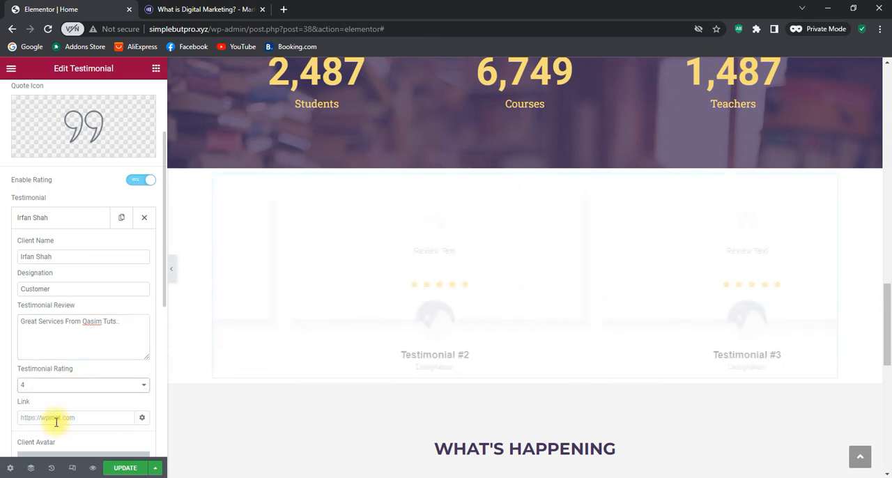
{"action": "left_click", "coordinate": [75, 388]}
{"action": "left_click", "coordinate": [55, 430]}
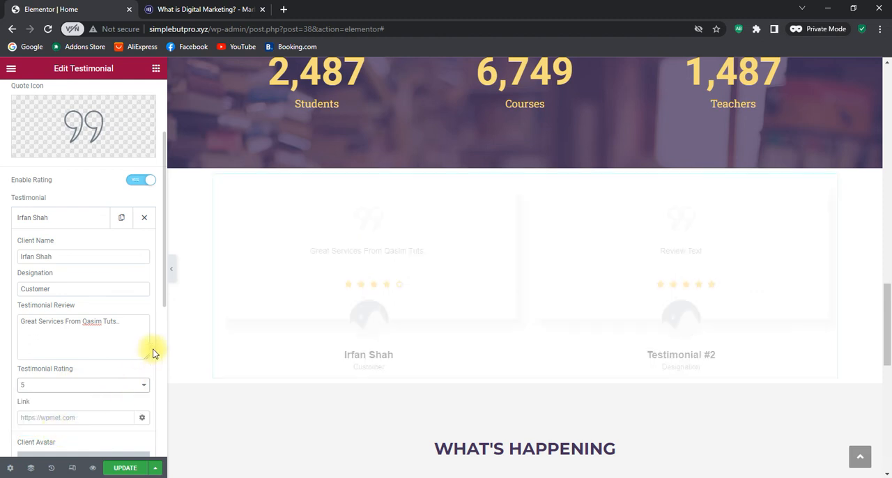
Set the first testimonial's client avatar to team-5.jpg from the media library
{"action": "scroll", "coordinate": [150, 351], "scroll_direction": "down", "scroll_amount": 3}
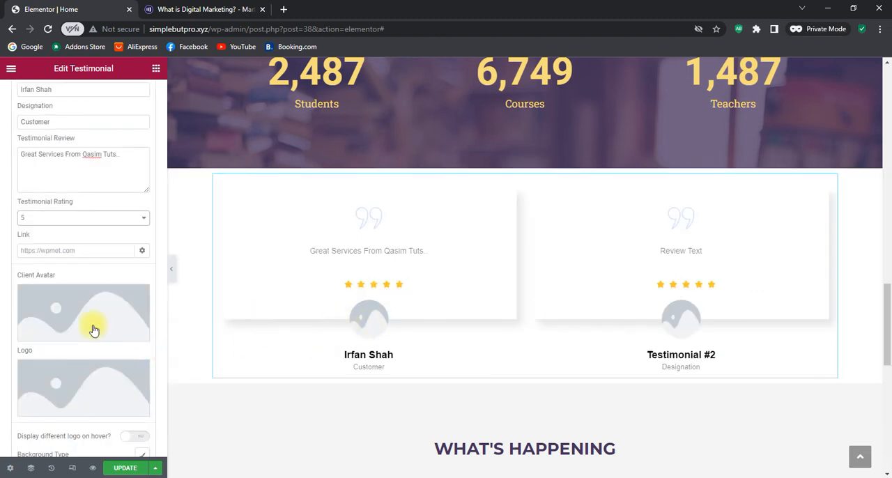
{"action": "left_click", "coordinate": [71, 315]}
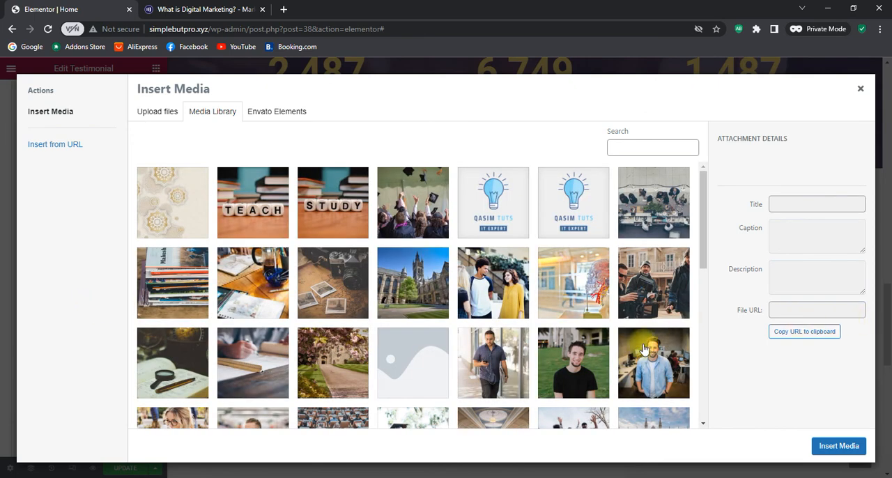
{"action": "left_click", "coordinate": [579, 374]}
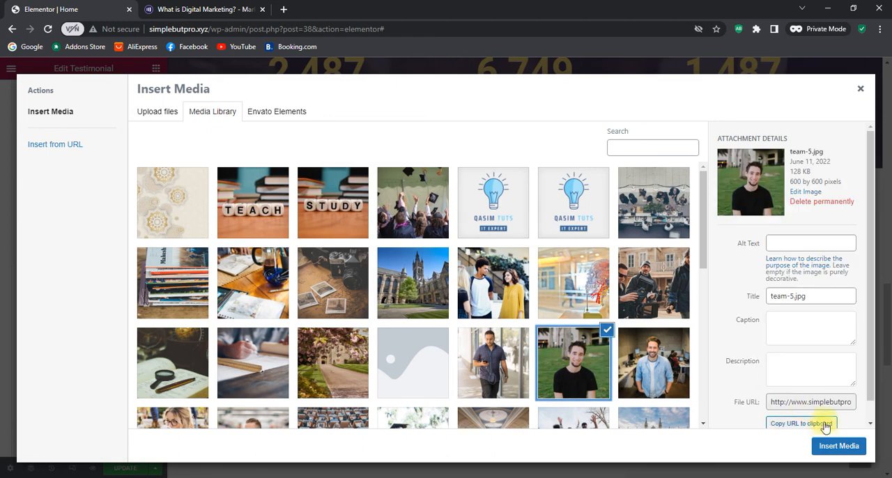
{"action": "left_click", "coordinate": [839, 446]}
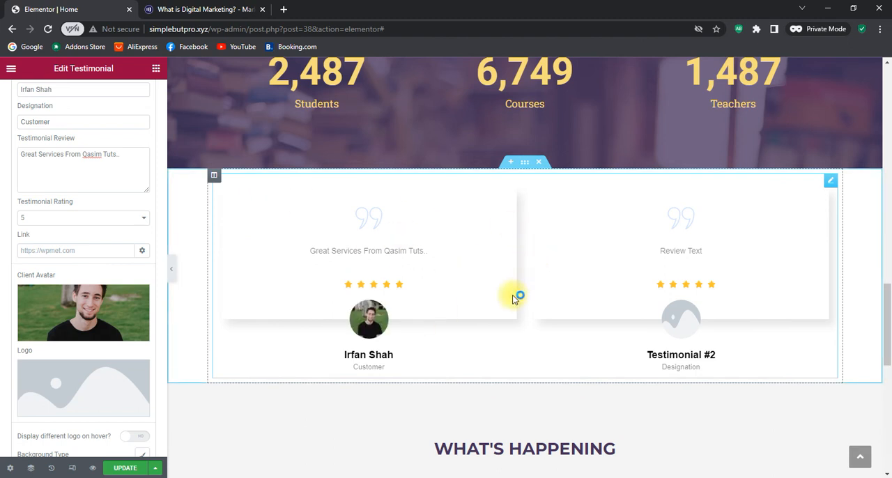
Insert a single-column section between the counters section and the testimonials
{"action": "scroll", "coordinate": [507, 284], "scroll_direction": "up", "scroll_amount": 1}
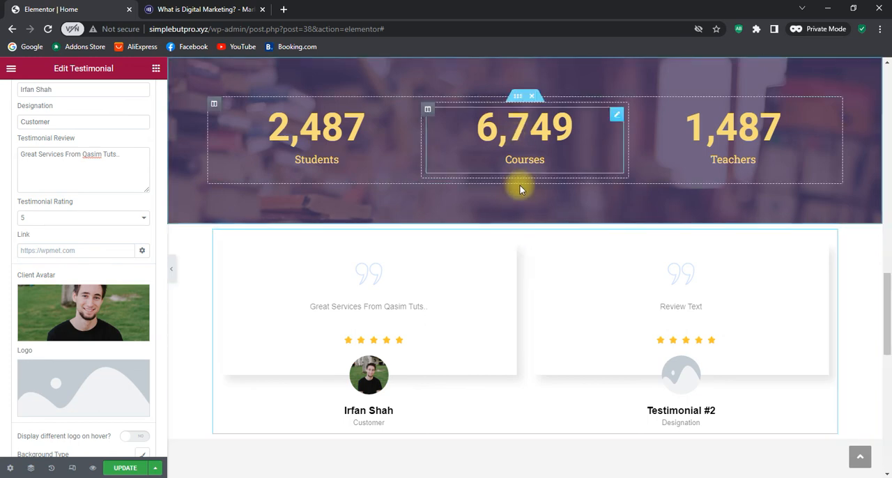
{"action": "scroll", "coordinate": [522, 186], "scroll_direction": "up", "scroll_amount": 4}
{"action": "scroll", "coordinate": [524, 174], "scroll_direction": "down", "scroll_amount": 4}
{"action": "scroll", "coordinate": [526, 206], "scroll_direction": "up", "scroll_amount": 3}
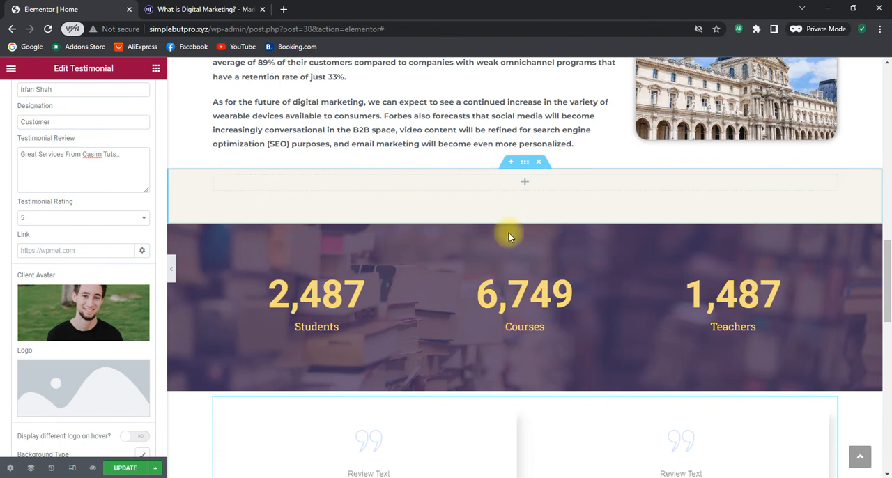
{"action": "scroll", "coordinate": [509, 235], "scroll_direction": "down", "scroll_amount": 3}
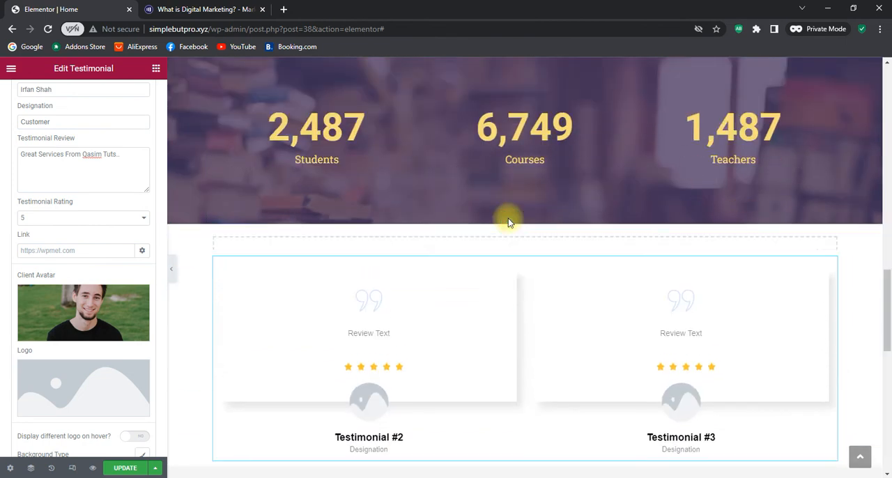
{"action": "left_click", "coordinate": [470, 275]}
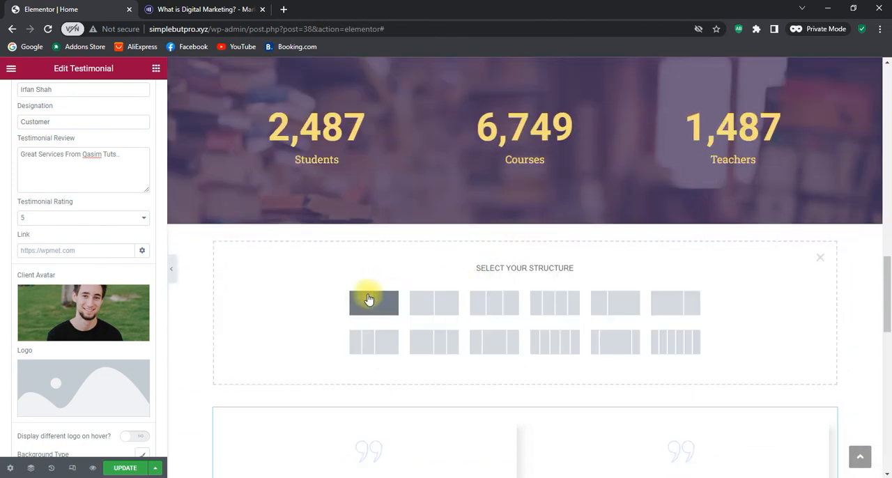
{"action": "left_click", "coordinate": [343, 303]}
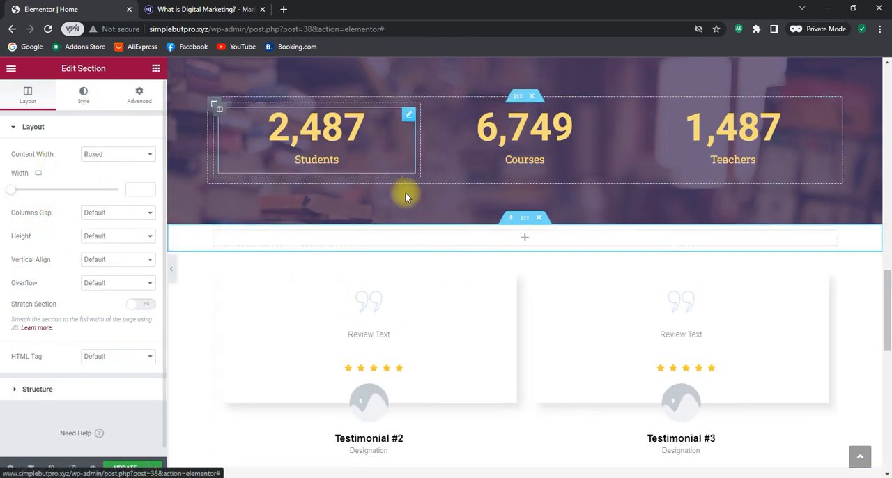
Place a Spacer widget in the new section above the testimonials and set its space to 68 px
{"action": "left_click", "coordinate": [156, 70]}
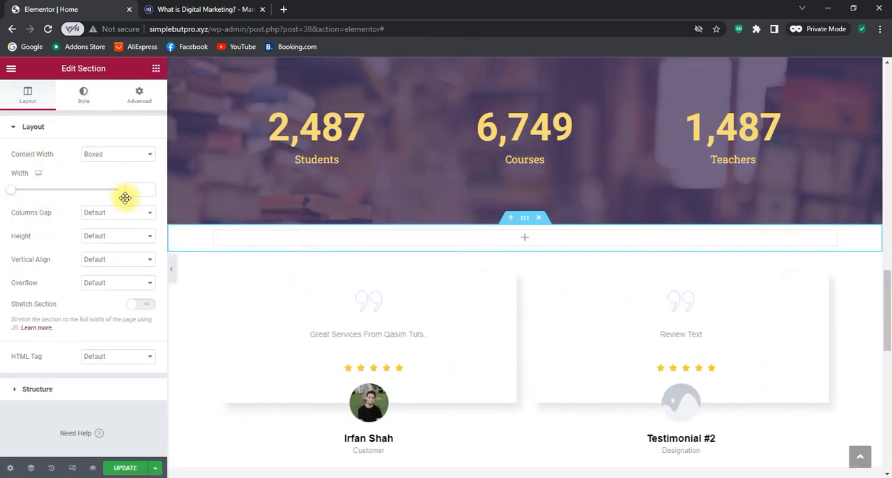
{"action": "left_click_drag", "start_coordinate": [124, 362], "coordinate": [534, 234]}
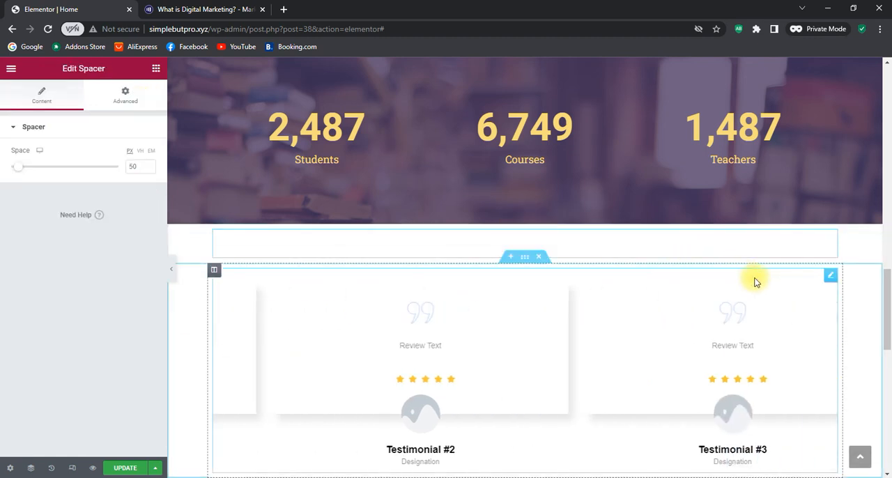
{"action": "scroll", "coordinate": [755, 279], "scroll_direction": "up", "scroll_amount": 2}
{"action": "scroll", "coordinate": [755, 278], "scroll_direction": "down", "scroll_amount": 1}
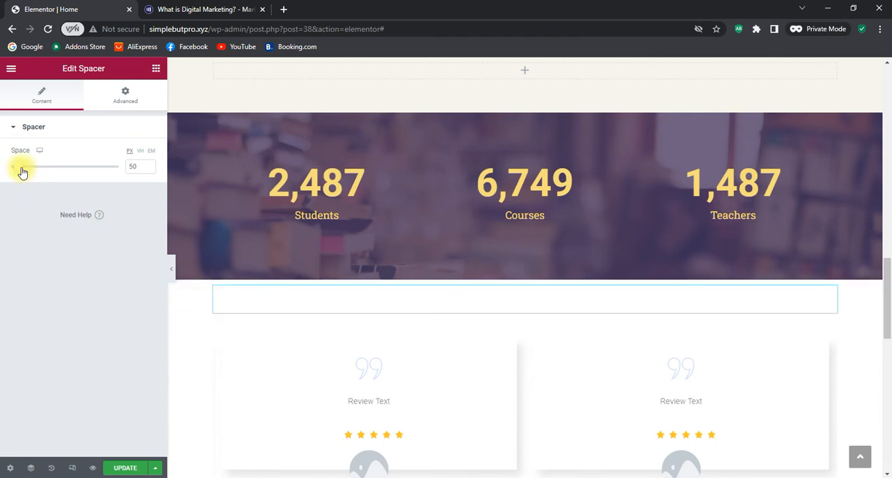
{"action": "mouse_move", "coordinate": [20, 170]}
{"action": "left_mouse_down"}
{"action": "mouse_move", "coordinate": [32, 168]}
{"action": "mouse_move", "coordinate": [24, 170]}
{"action": "left_mouse_up"}
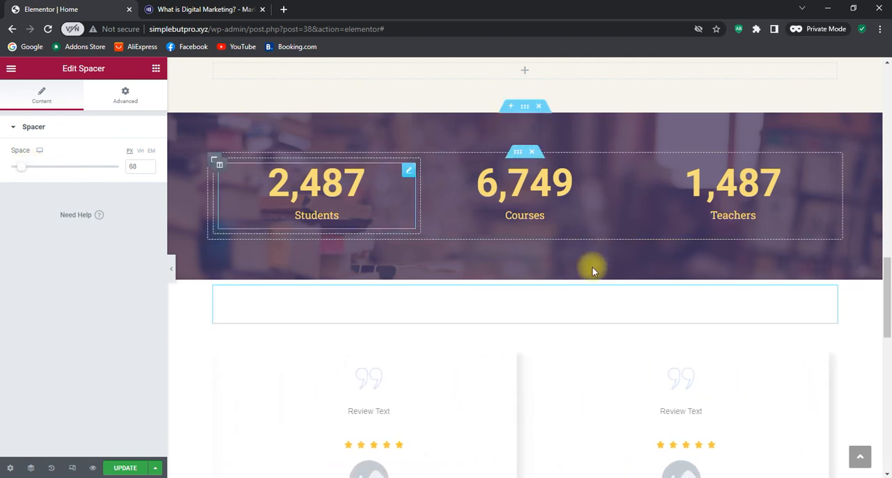
Review the Home page from the header and hero section down to the closing sections above the footer
{"action": "scroll", "coordinate": [641, 273], "scroll_direction": "up", "scroll_amount": 3}
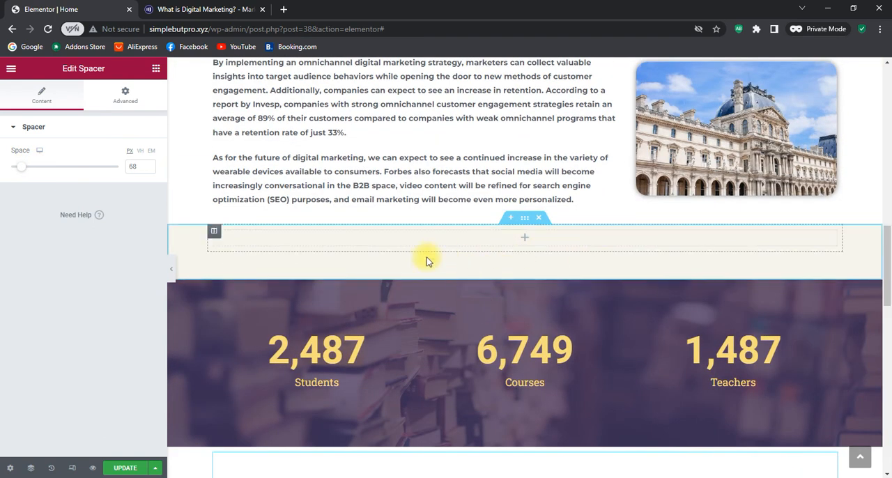
{"action": "scroll", "coordinate": [567, 245], "scroll_direction": "up", "scroll_amount": 10}
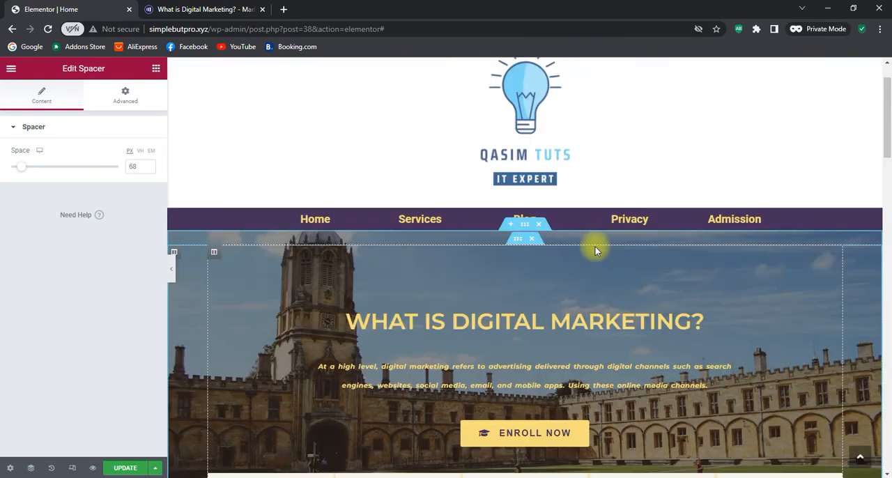
{"action": "scroll", "coordinate": [595, 247], "scroll_direction": "down", "scroll_amount": 4}
{"action": "scroll", "coordinate": [349, 191], "scroll_direction": "up", "scroll_amount": 5}
{"action": "scroll", "coordinate": [279, 170], "scroll_direction": "down", "scroll_amount": 3}
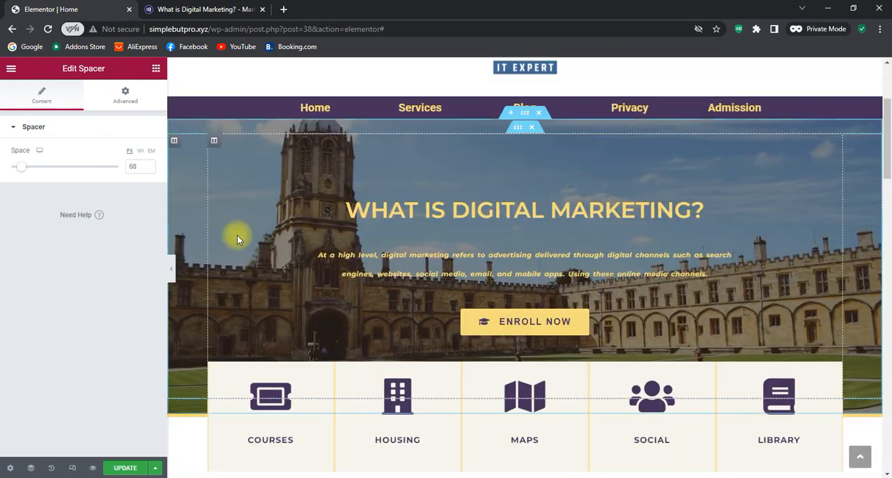
{"action": "scroll", "coordinate": [479, 267], "scroll_direction": "down", "scroll_amount": 2}
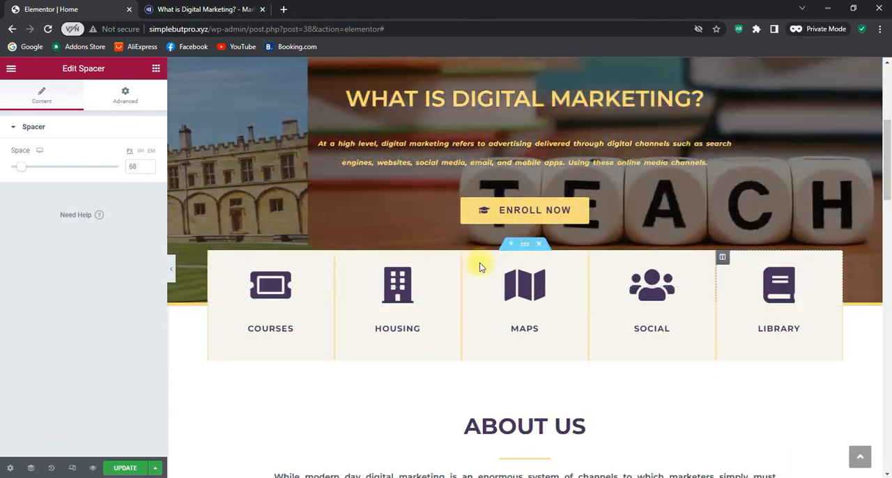
{"action": "scroll", "coordinate": [798, 297], "scroll_direction": "down", "scroll_amount": 2}
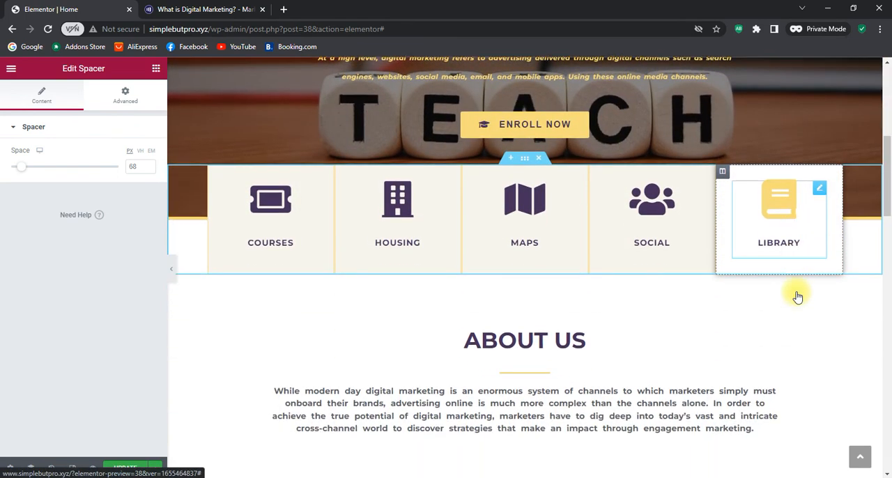
{"action": "scroll", "coordinate": [623, 247], "scroll_direction": "down", "scroll_amount": 3}
{"action": "scroll", "coordinate": [557, 258], "scroll_direction": "down", "scroll_amount": 7}
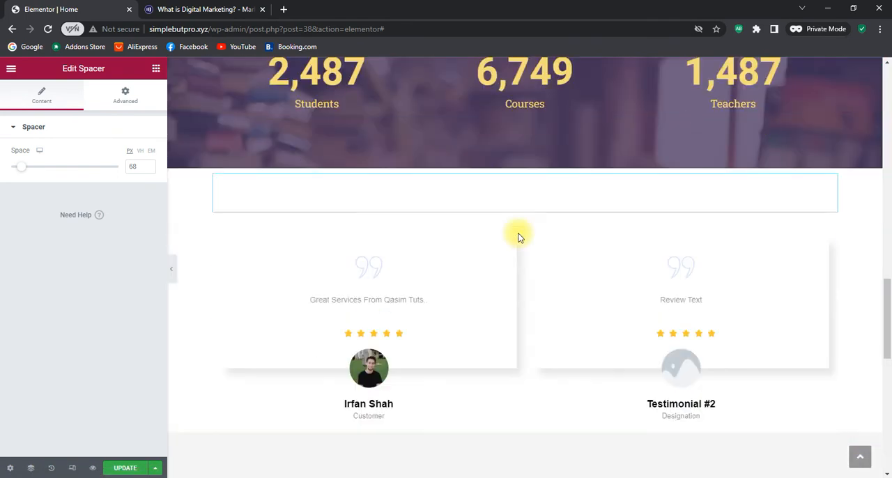
{"action": "scroll", "coordinate": [518, 238], "scroll_direction": "down", "scroll_amount": 2}
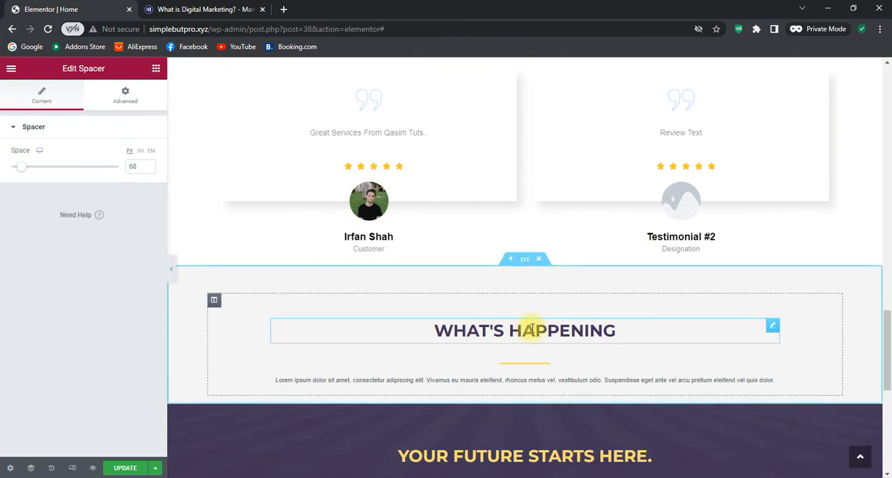
{"action": "scroll", "coordinate": [538, 339], "scroll_direction": "down", "scroll_amount": 4}
{"action": "scroll", "coordinate": [552, 351], "scroll_direction": "up", "scroll_amount": 2}
{"action": "scroll", "coordinate": [542, 341], "scroll_direction": "down", "scroll_amount": 2}
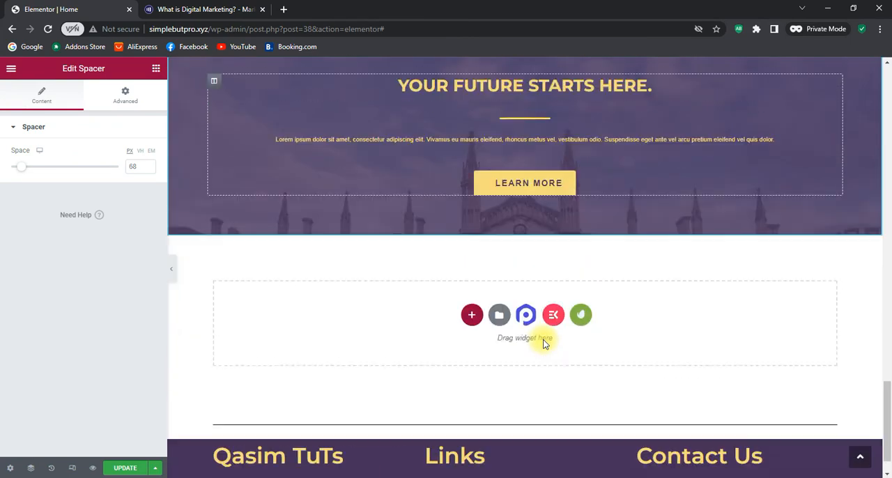
{"action": "scroll", "coordinate": [543, 341], "scroll_direction": "up", "scroll_amount": 4}
{"action": "scroll", "coordinate": [544, 362], "scroll_direction": "down", "scroll_amount": 2}
{"action": "scroll", "coordinate": [559, 342], "scroll_direction": "up", "scroll_amount": 2}
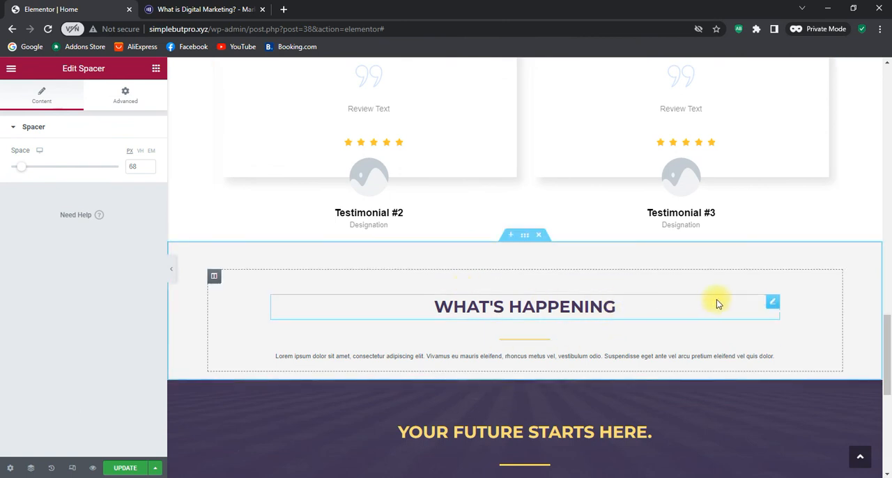
Replace the "Your Future Starts Here." heading with "Components of digital marketing", copied from the Marketo digital marketing article
{"action": "scroll", "coordinate": [732, 307], "scroll_direction": "down", "scroll_amount": 2}
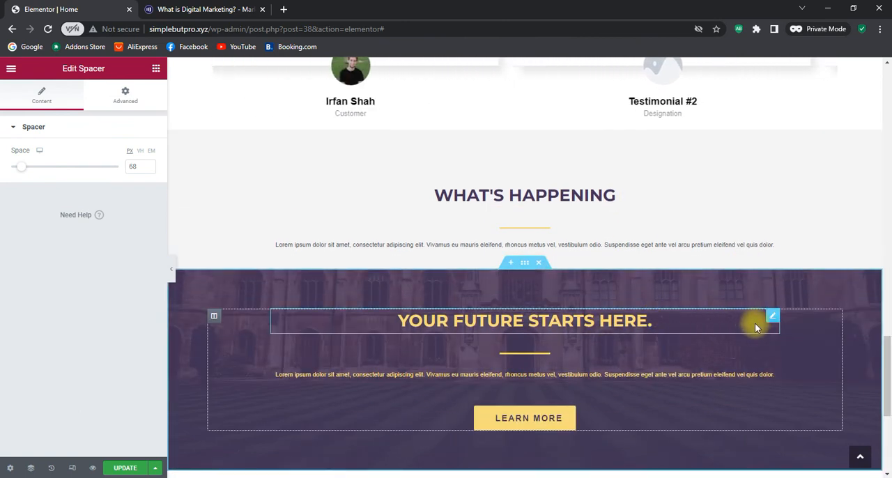
{"action": "left_click", "coordinate": [772, 319]}
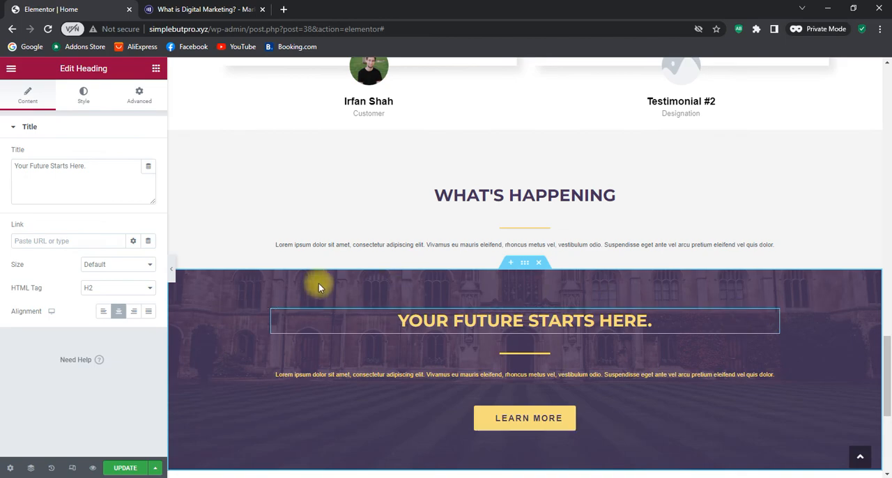
{"action": "left_click", "coordinate": [184, 7]}
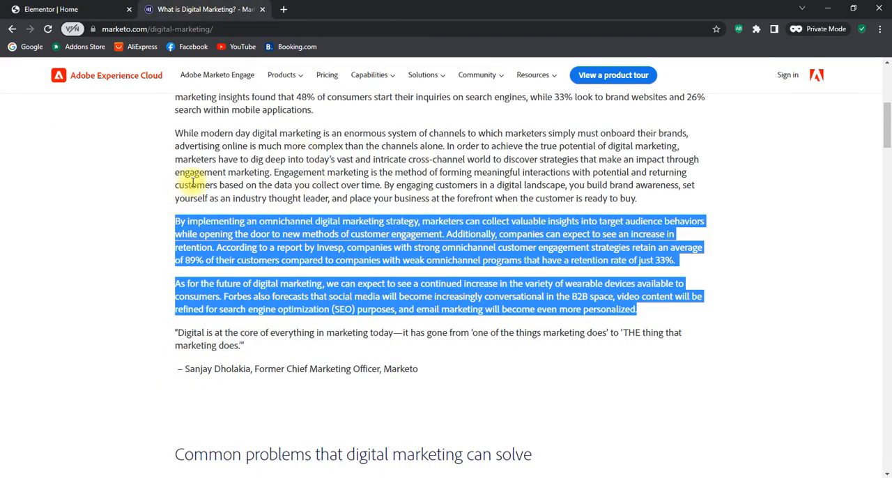
{"action": "scroll", "coordinate": [194, 323], "scroll_direction": "down", "scroll_amount": 10}
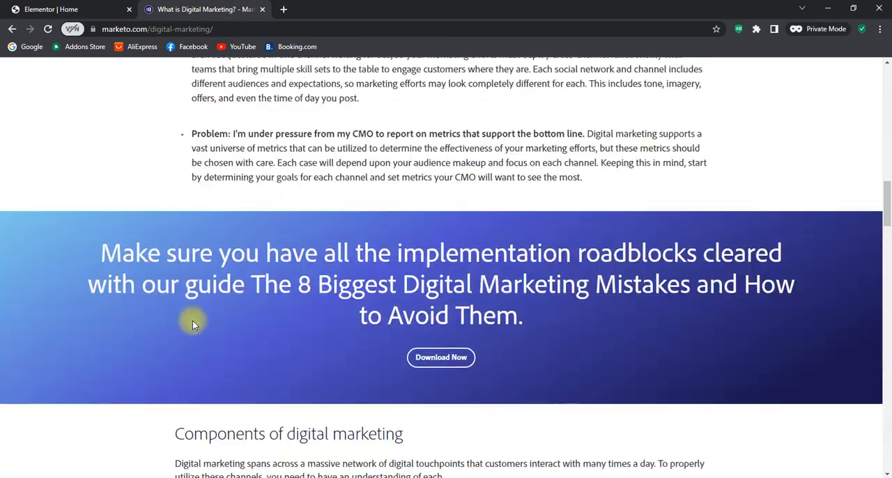
{"action": "scroll", "coordinate": [193, 322], "scroll_direction": "down", "scroll_amount": 4}
{"action": "scroll", "coordinate": [193, 321], "scroll_direction": "up", "scroll_amount": 3}
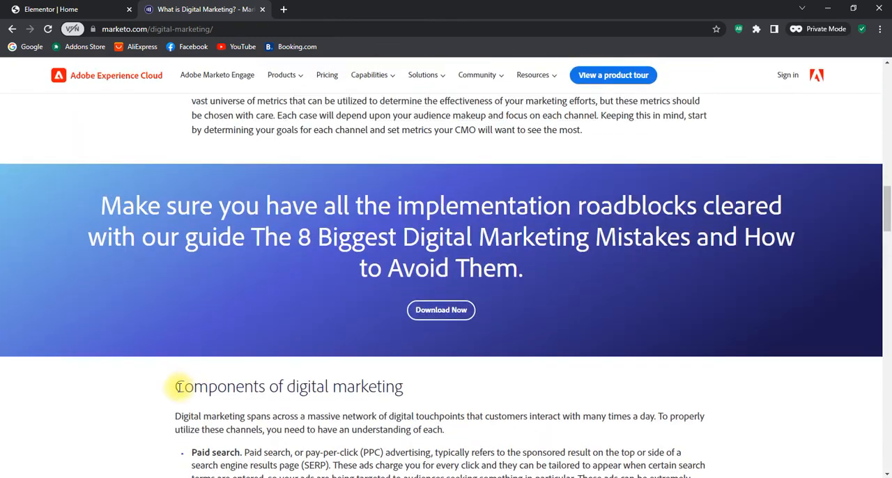
{"action": "left_click_drag", "start_coordinate": [189, 388], "coordinate": [410, 388]}
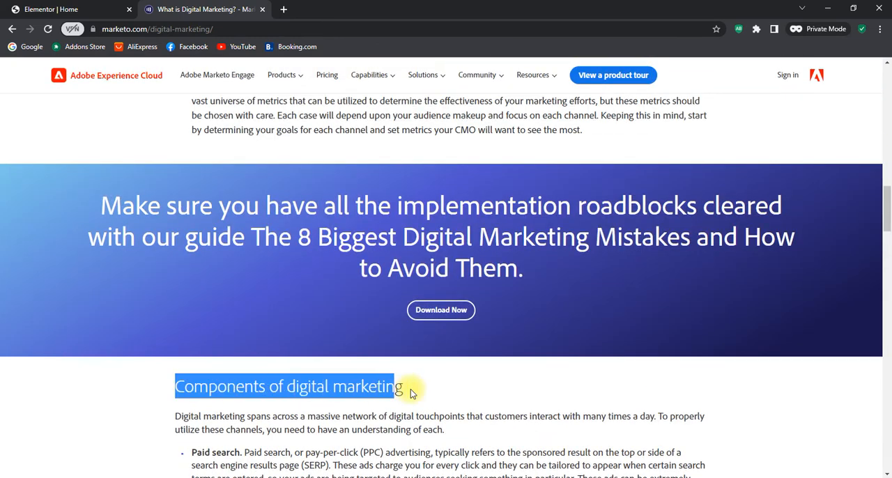
{"action": "right_click", "coordinate": [342, 387]}
{"action": "left_click", "coordinate": [355, 396]}
{"action": "left_click", "coordinate": [73, 9]}
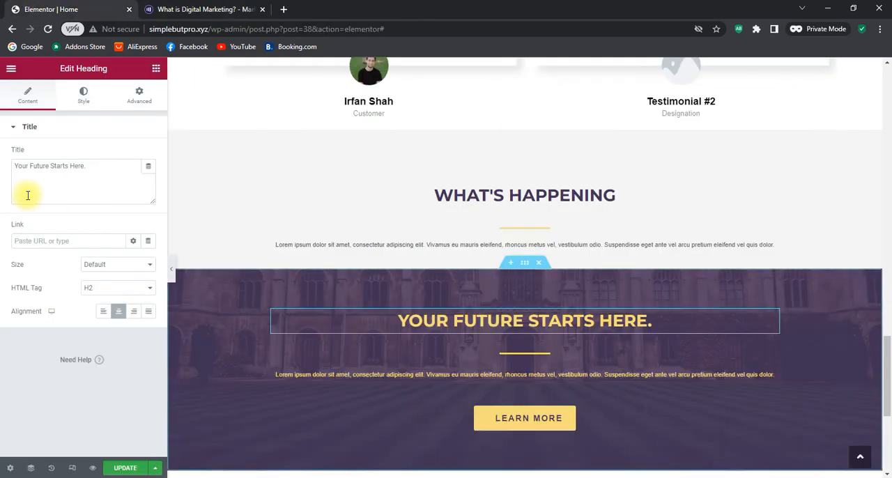
{"action": "left_click_drag", "start_coordinate": [152, 169], "coordinate": [2, 170]}
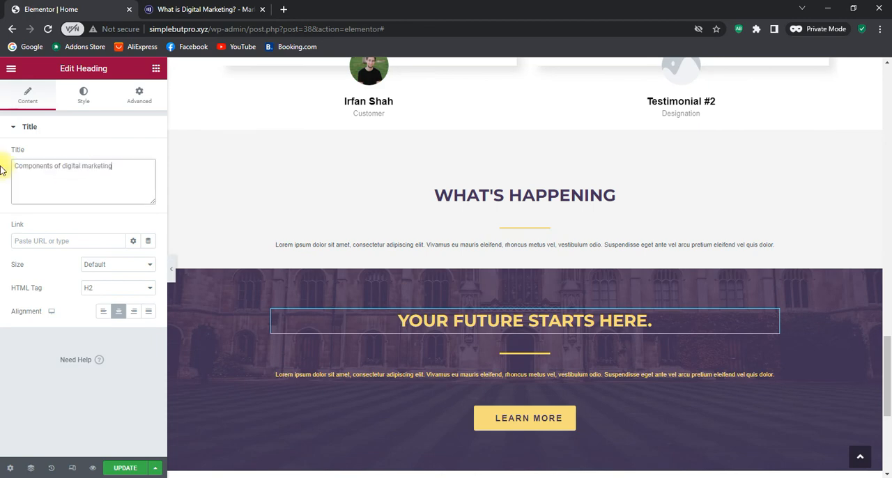
Replace the paragraph under the Components heading with the article's banner sentence, "Make sure you have all the implementation roadblocks cleared…"
{"action": "scroll", "coordinate": [511, 331], "scroll_direction": "down", "scroll_amount": 1}
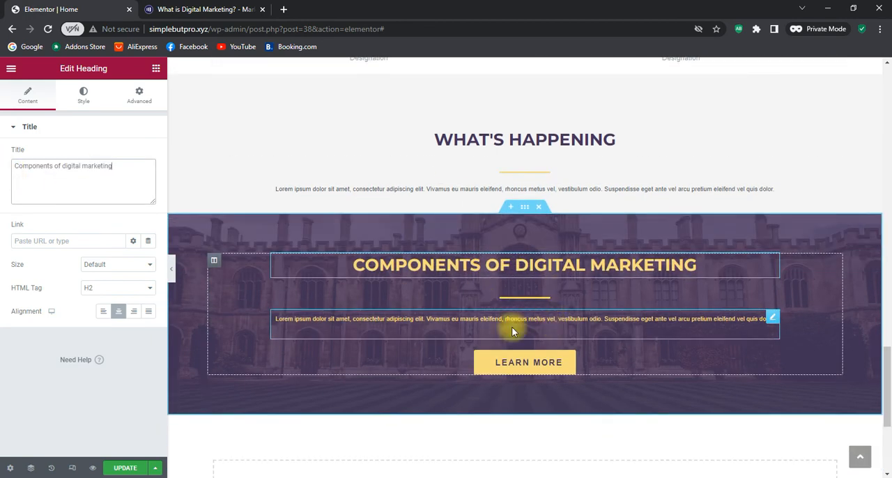
{"action": "left_click", "coordinate": [771, 320]}
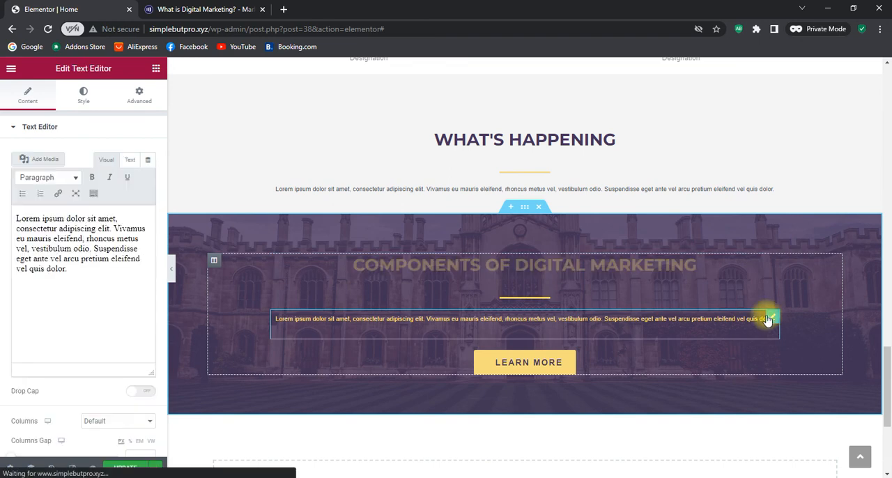
{"action": "left_click", "coordinate": [226, 10]}
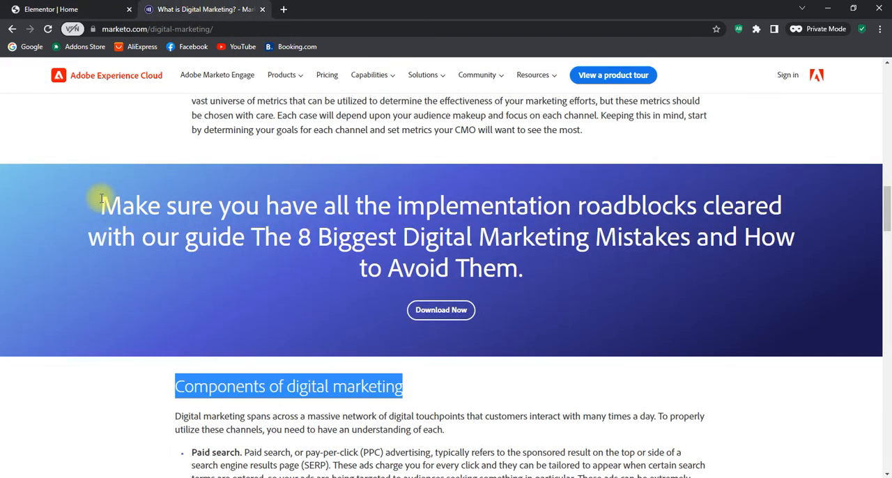
{"action": "left_click_drag", "start_coordinate": [99, 203], "coordinate": [729, 272]}
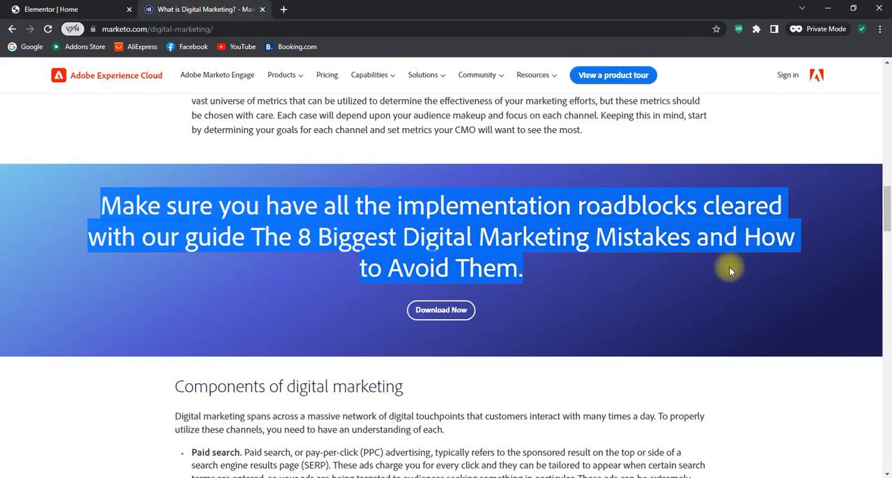
{"action": "left_click", "coordinate": [86, 6]}
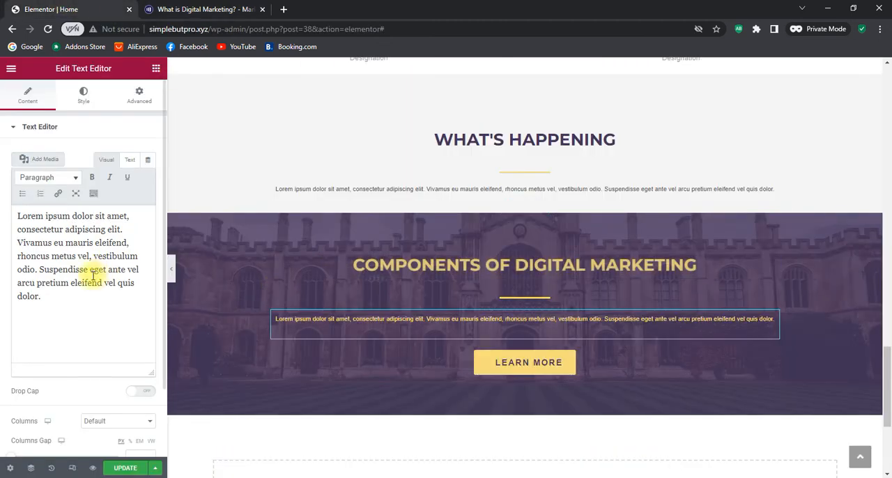
{"action": "left_click_drag", "start_coordinate": [91, 296], "coordinate": [9, 215]}
{"action": "key", "text": "ctrl+v"}
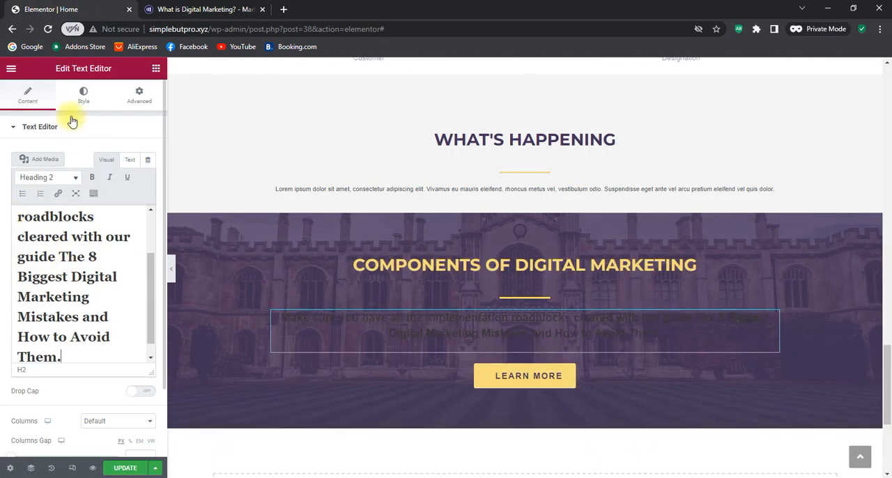
Try several paler custom shades as the text colour of the pasted banner sentence
{"action": "left_click", "coordinate": [85, 97]}
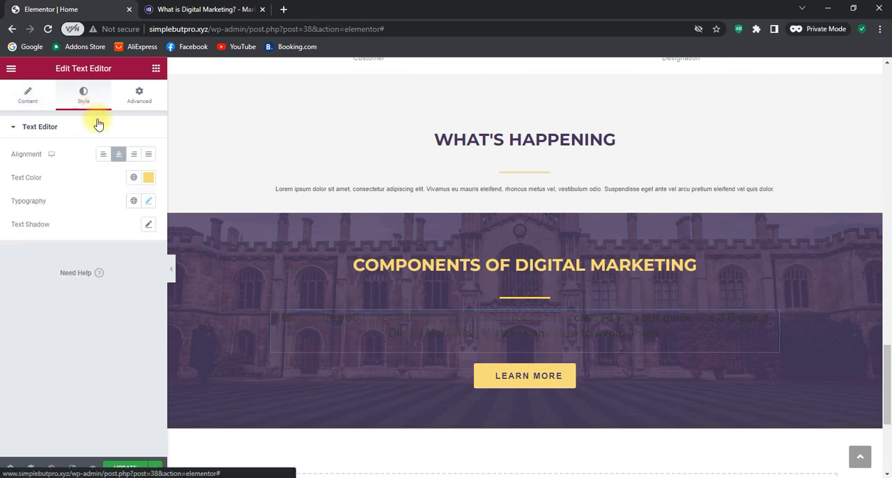
{"action": "left_click", "coordinate": [146, 178]}
{"action": "left_click", "coordinate": [99, 253]}
{"action": "left_click", "coordinate": [137, 232]}
{"action": "left_click", "coordinate": [67, 231]}
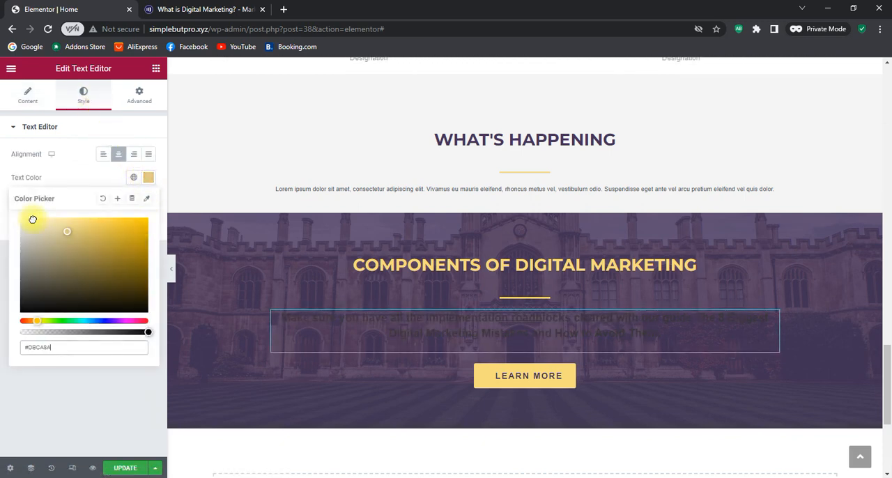
{"action": "left_click", "coordinate": [120, 237]}
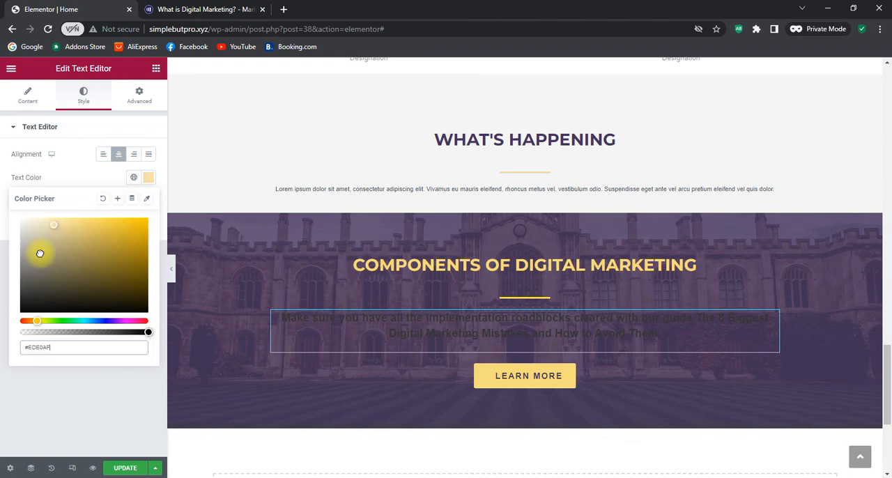
Replace the banner sentence with the article's introductory paragraph beginning "Digital marketing spans across a massive network of digital touchpoints"
{"action": "left_click", "coordinate": [21, 98]}
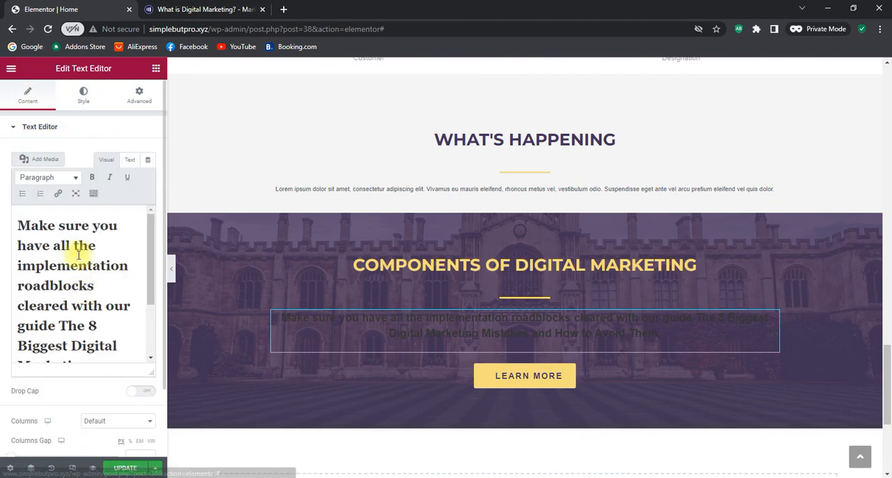
{"action": "key", "text": "ctrl+a"}
{"action": "key", "text": "BackSpace"}
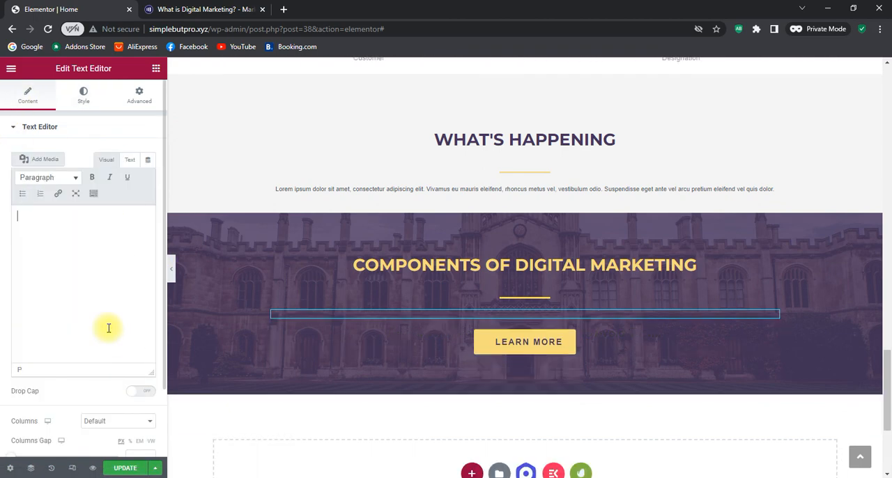
{"action": "left_click", "coordinate": [270, 14]}
{"action": "scroll", "coordinate": [277, 217], "scroll_direction": "down", "scroll_amount": 3}
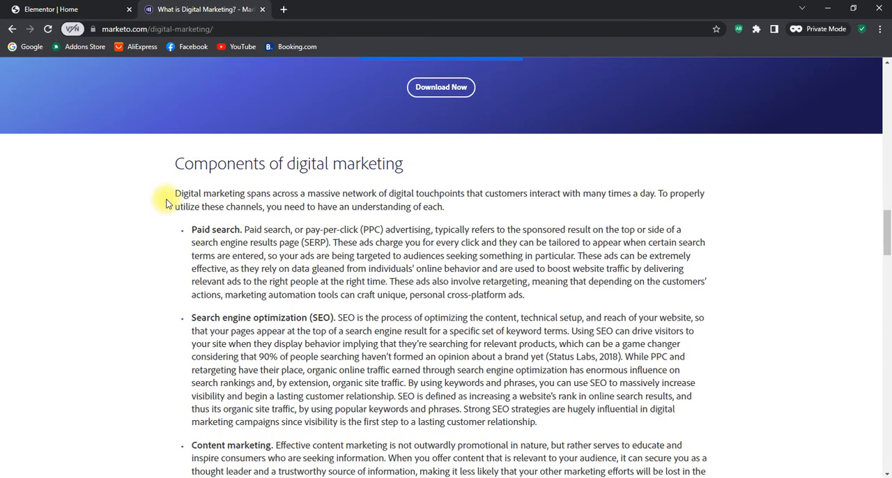
{"action": "left_click_drag", "start_coordinate": [175, 193], "coordinate": [441, 203]}
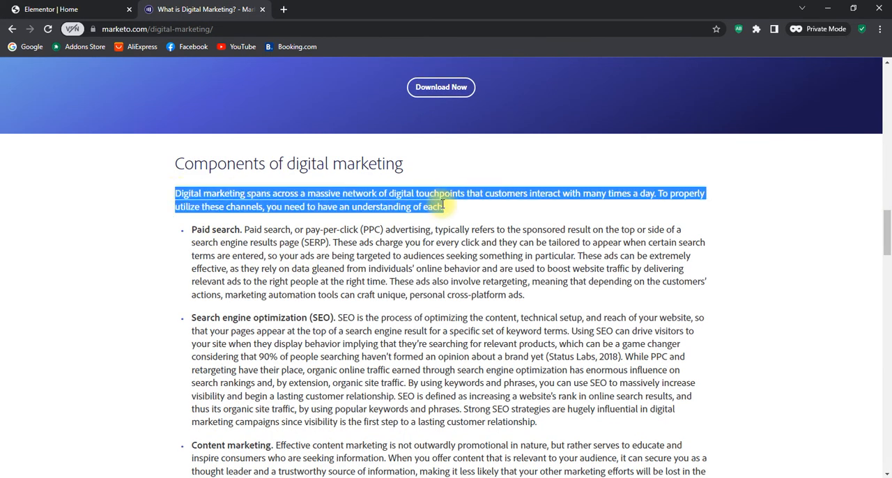
{"action": "key", "text": "ctrl+c"}
{"action": "left_click", "coordinate": [90, 8]}
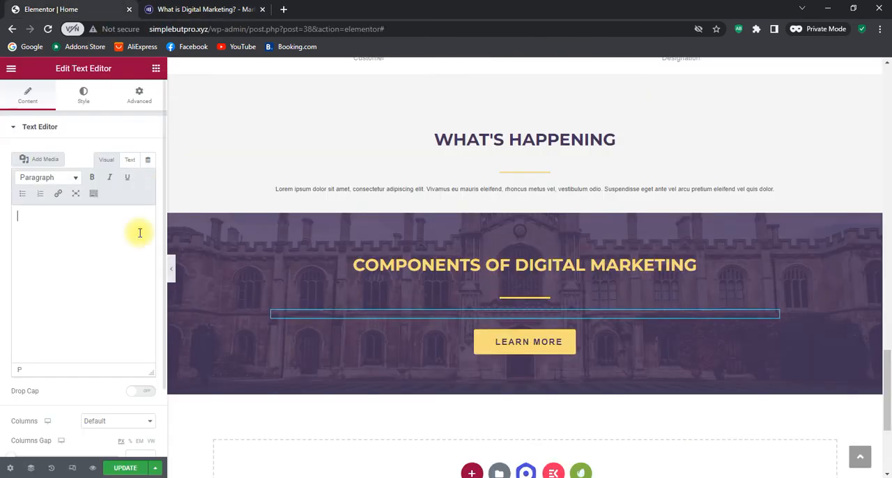
{"action": "key", "text": "ctrl+v"}
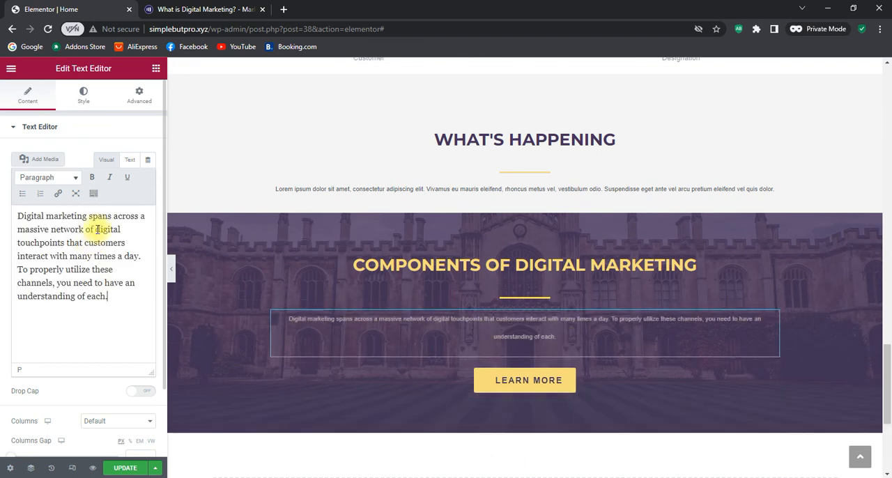
Set the paragraph's text colour to the yellow #F7DC79, copied from the website colours list in Notepad
{"action": "left_click", "coordinate": [84, 96]}
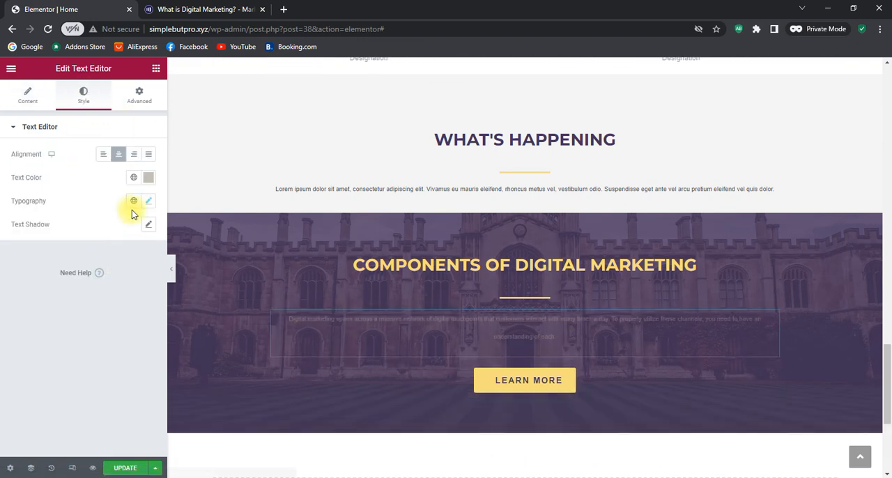
{"action": "left_click", "coordinate": [150, 200]}
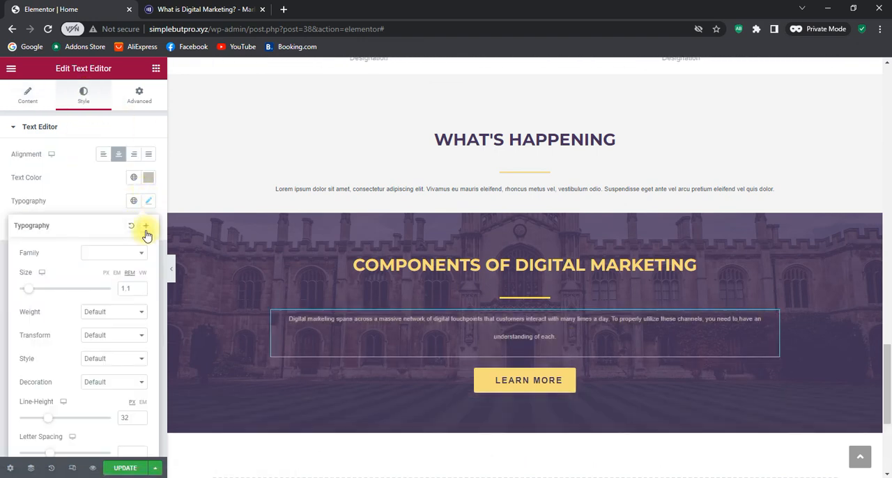
{"action": "left_click", "coordinate": [149, 178]}
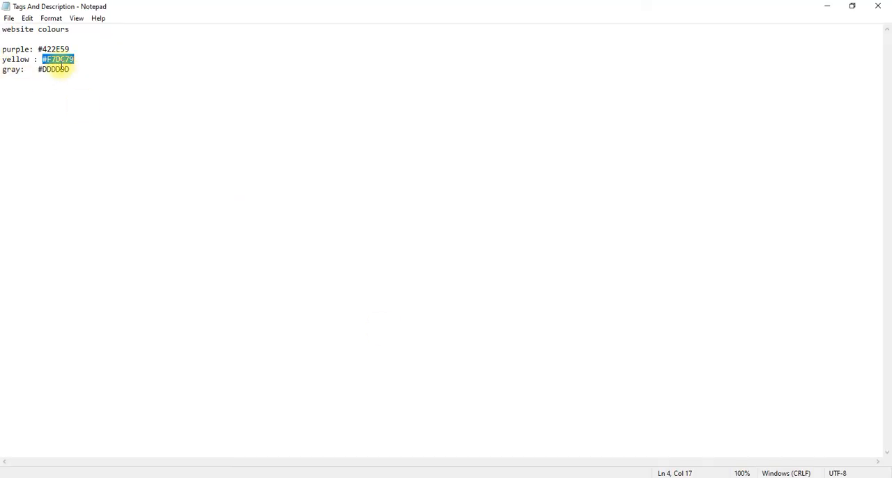
{"action": "right_click", "coordinate": [61, 66]}
{"action": "left_click", "coordinate": [90, 103]}
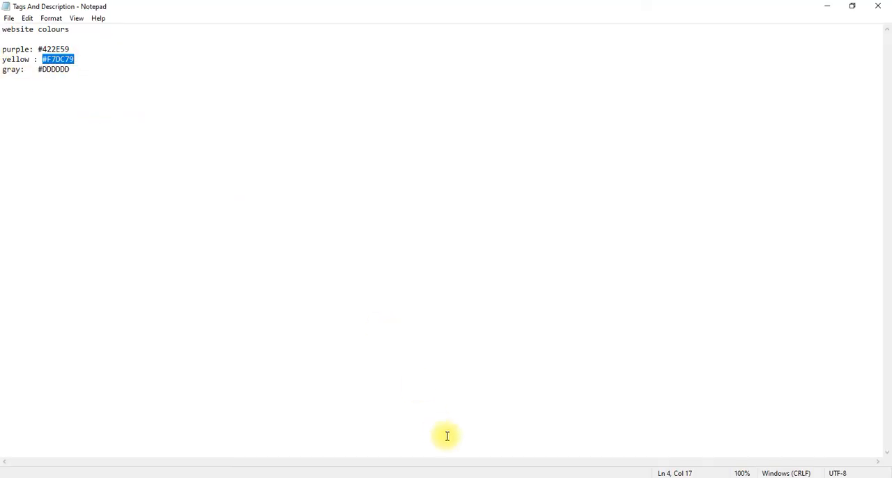
{"action": "left_click", "coordinate": [488, 474]}
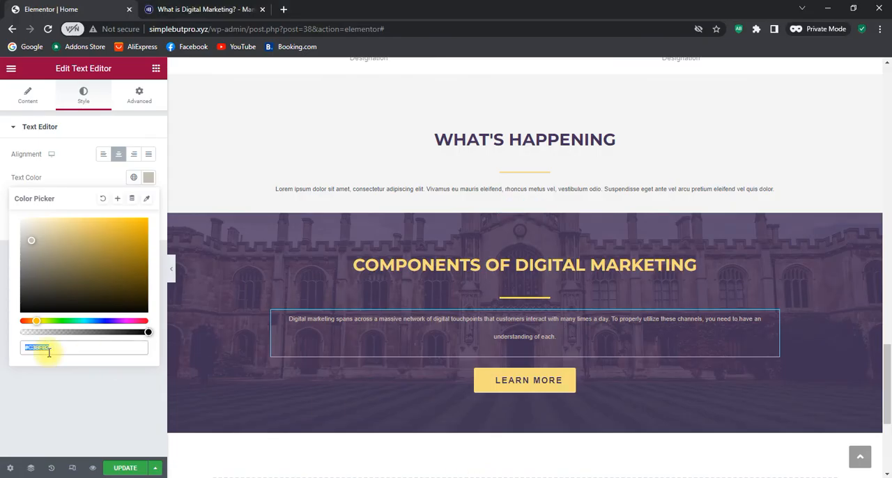
{"action": "key", "text": "ctrl+v"}
{"action": "left_click", "coordinate": [116, 393]}
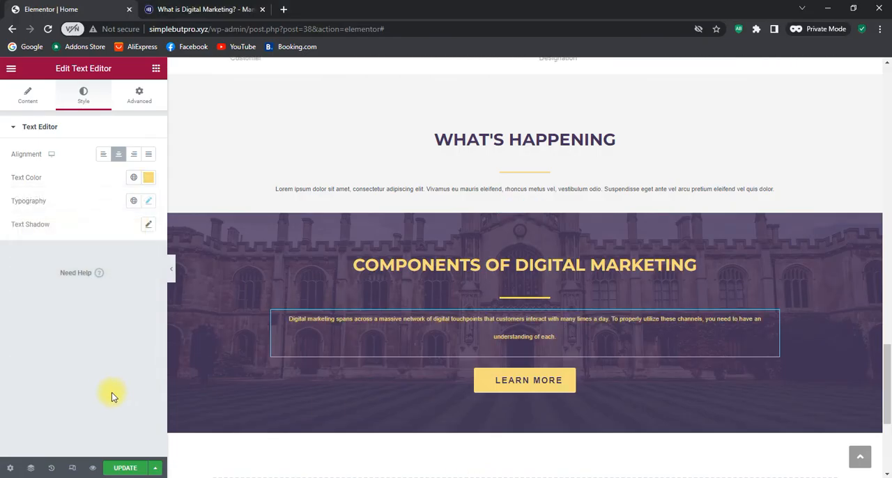
Set the font weight of the paragraph under the Components heading to Bold
{"action": "left_click", "coordinate": [148, 201]}
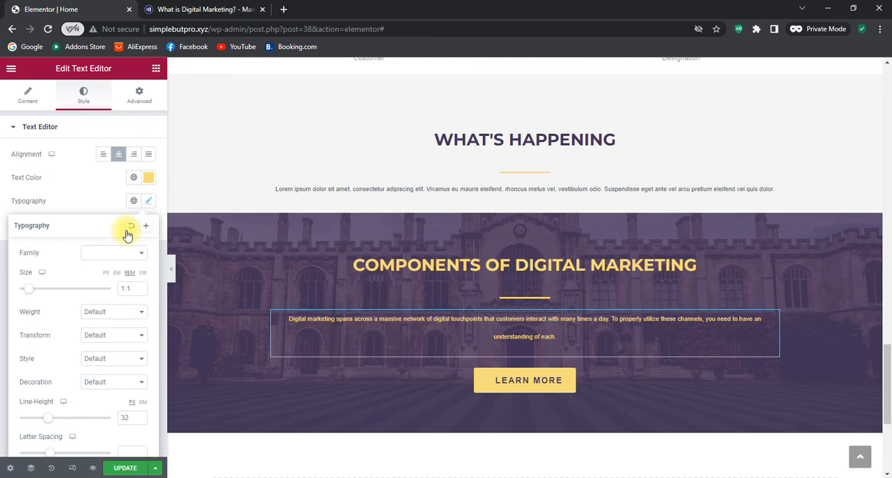
{"action": "left_click", "coordinate": [114, 313]}
{"action": "left_click", "coordinate": [106, 417]}
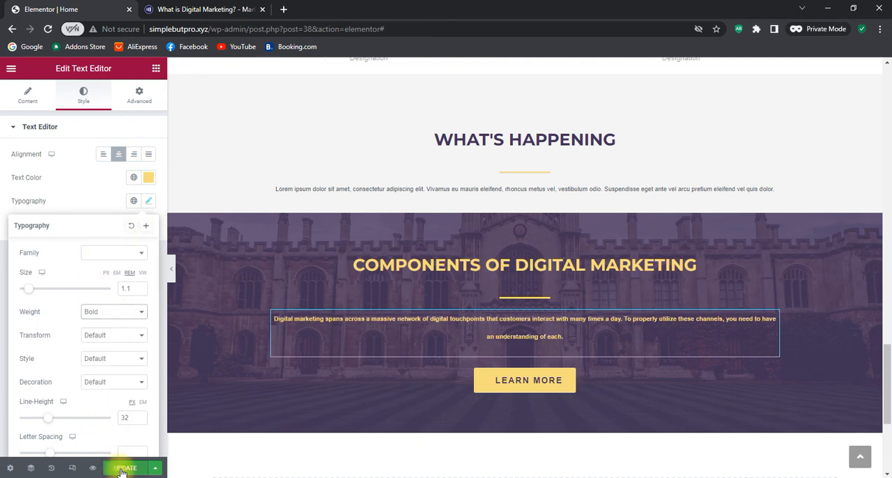
{"action": "left_click", "coordinate": [147, 202]}
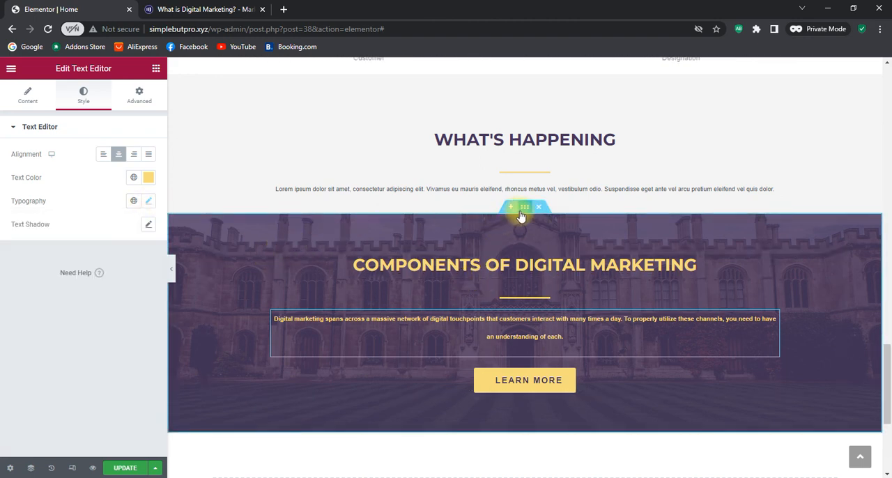
Replace the background image of the Components of Digital Marketing section with event-5.jpg from the media library
{"action": "left_click", "coordinate": [520, 211]}
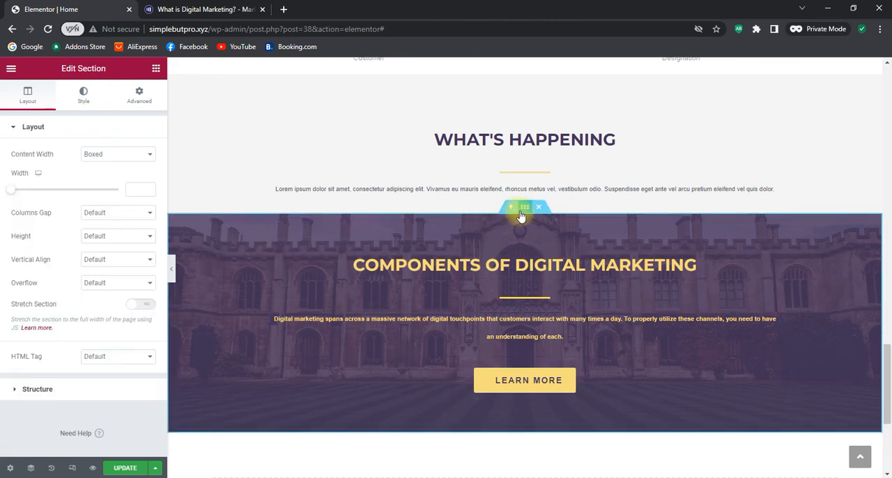
{"action": "left_click", "coordinate": [83, 98]}
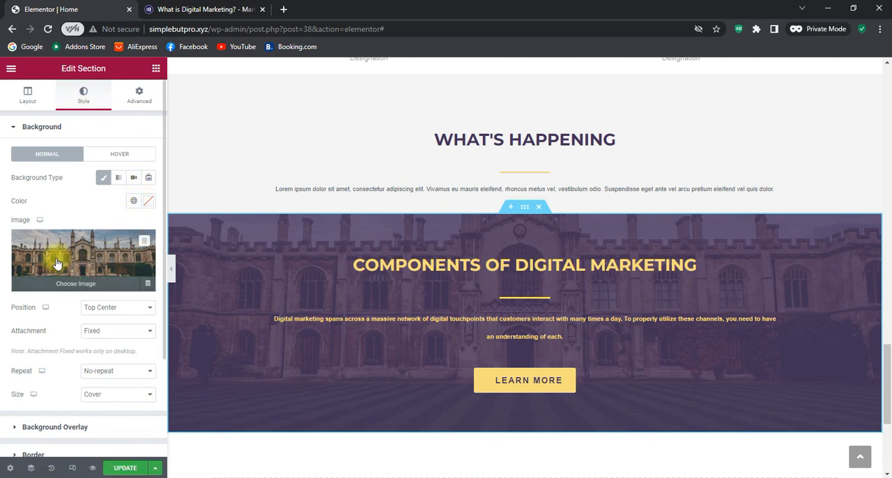
{"action": "left_click", "coordinate": [82, 282]}
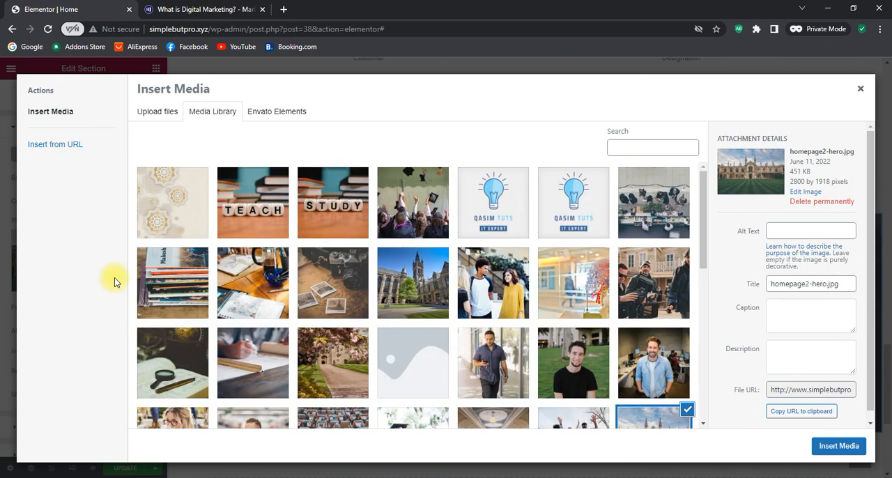
{"action": "scroll", "coordinate": [621, 284], "scroll_direction": "down", "scroll_amount": 10}
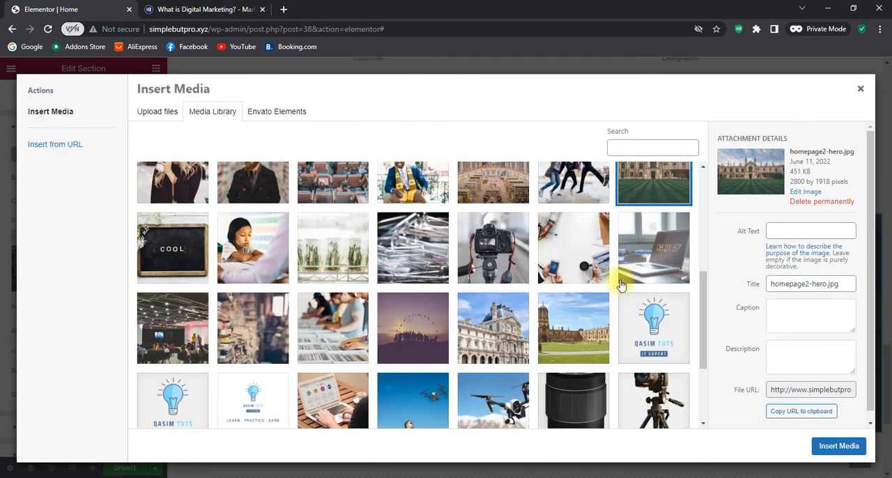
{"action": "scroll", "coordinate": [620, 285], "scroll_direction": "up", "scroll_amount": 10}
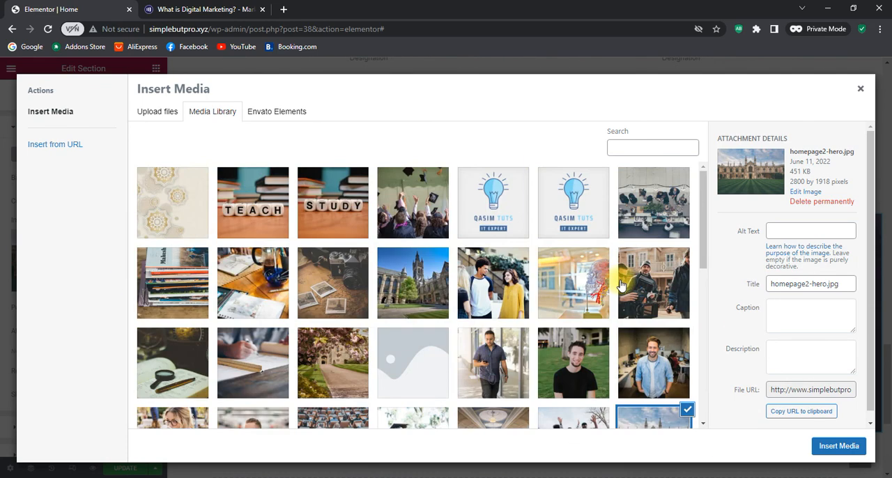
{"action": "left_click", "coordinate": [623, 199]}
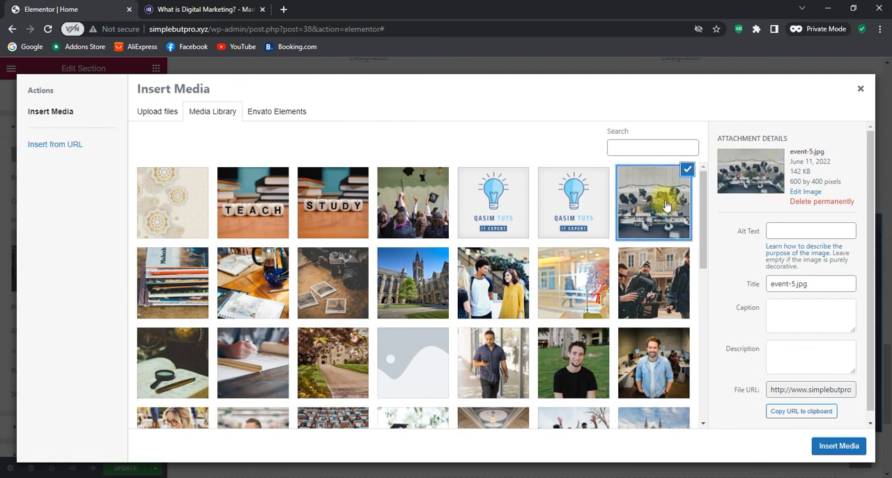
{"action": "left_click", "coordinate": [829, 447]}
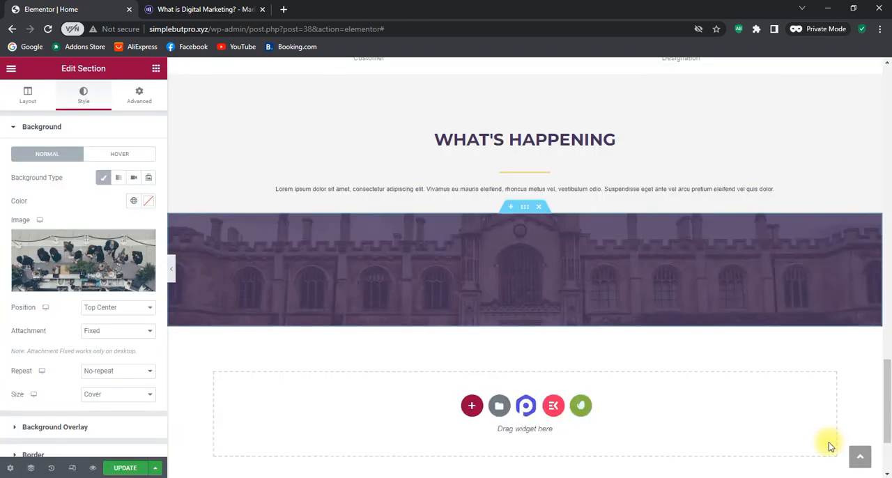
{"action": "scroll", "coordinate": [697, 328], "scroll_direction": "up", "scroll_amount": 2}
{"action": "scroll", "coordinate": [705, 327], "scroll_direction": "down", "scroll_amount": 5}
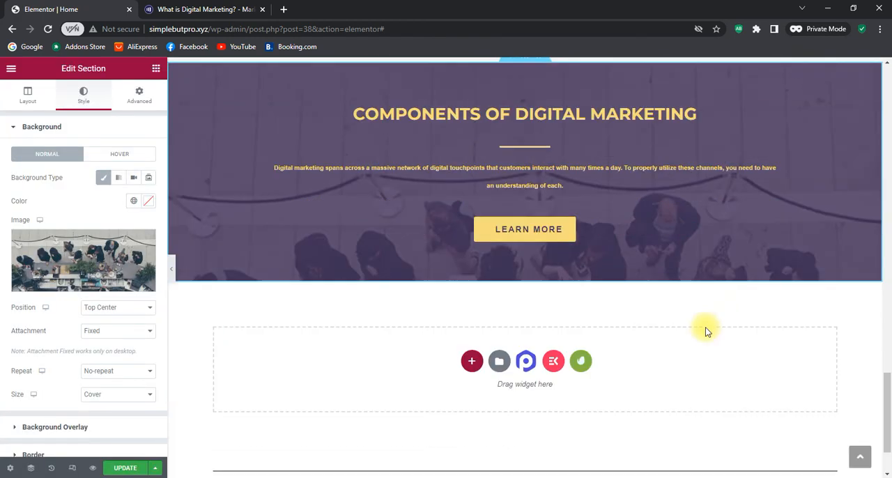
Review the upper part of the Home page, checking the hero slideshow, icon boxes, About Us and Why Choose Us sections
{"action": "scroll", "coordinate": [706, 327], "scroll_direction": "up", "scroll_amount": 8}
{"action": "scroll", "coordinate": [706, 329], "scroll_direction": "up", "scroll_amount": 12}
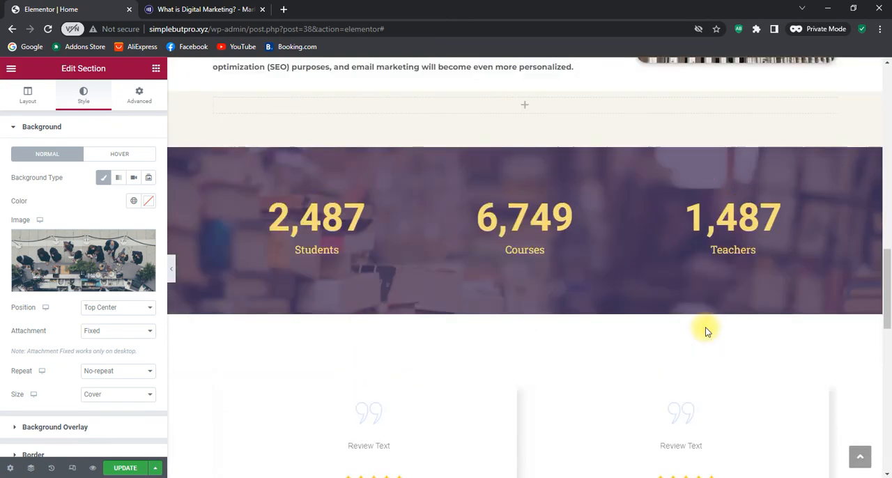
{"action": "scroll", "coordinate": [706, 331], "scroll_direction": "up", "scroll_amount": 10}
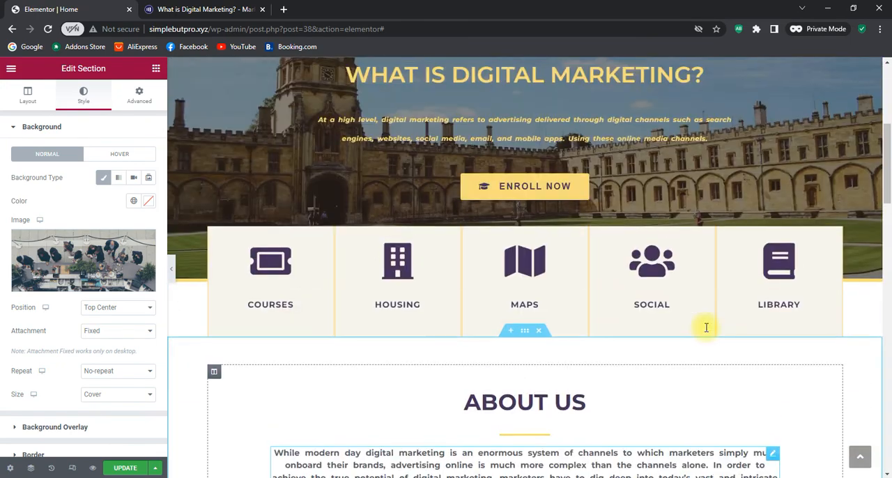
{"action": "scroll", "coordinate": [705, 326], "scroll_direction": "down", "scroll_amount": 3}
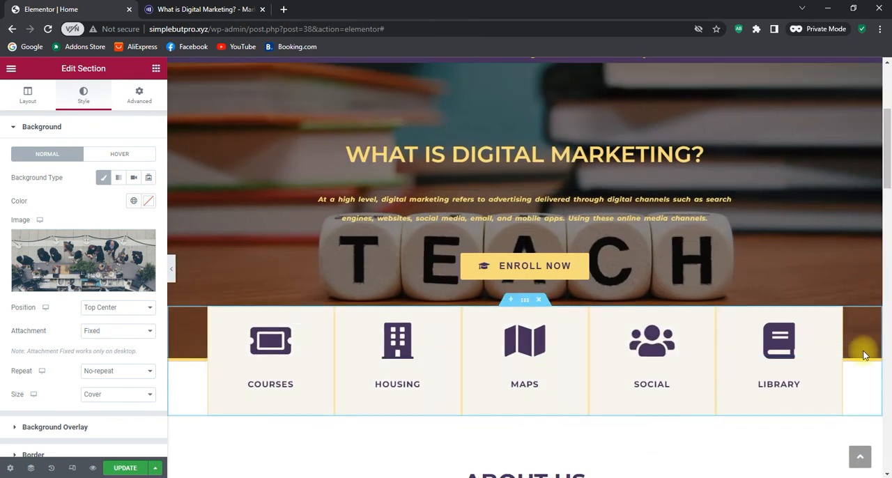
{"action": "scroll", "coordinate": [863, 354], "scroll_direction": "up", "scroll_amount": 2}
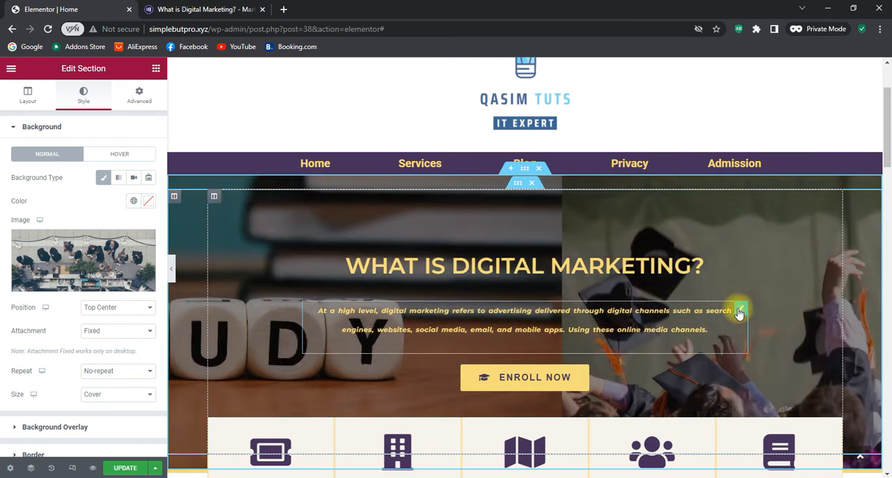
{"action": "scroll", "coordinate": [739, 311], "scroll_direction": "up", "scroll_amount": 2}
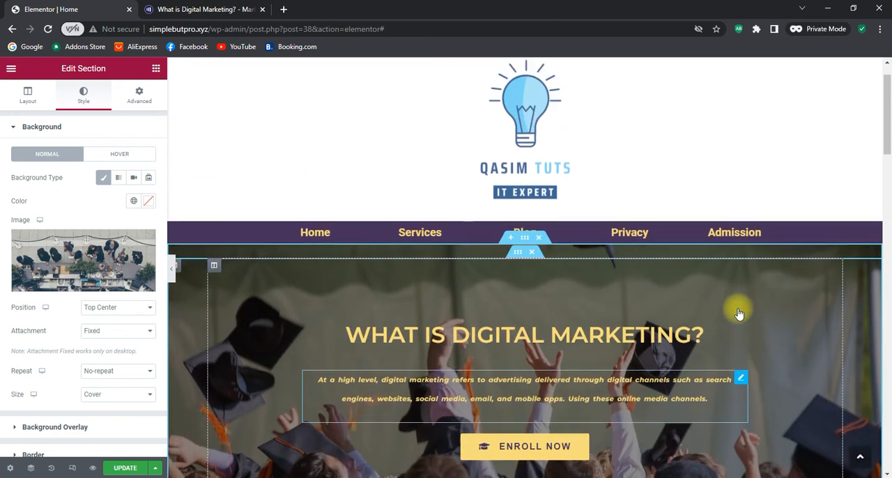
{"action": "scroll", "coordinate": [739, 311], "scroll_direction": "down", "scroll_amount": 3}
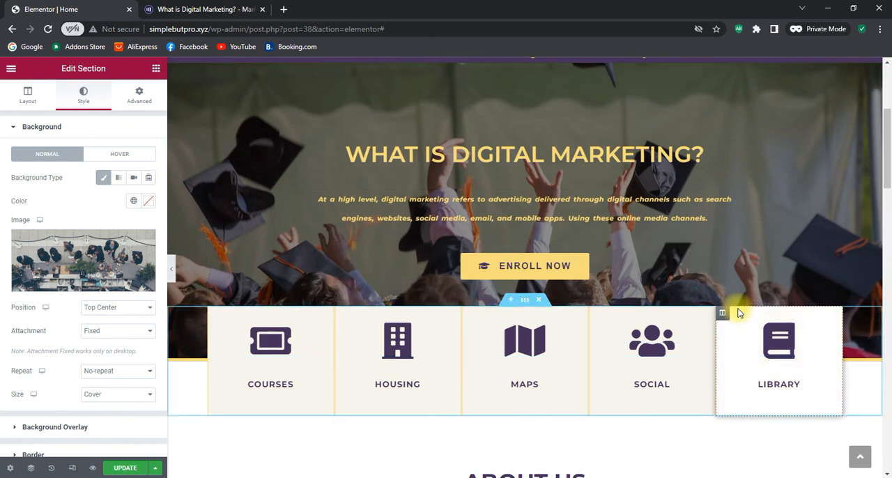
{"action": "scroll", "coordinate": [739, 312], "scroll_direction": "down", "scroll_amount": 3}
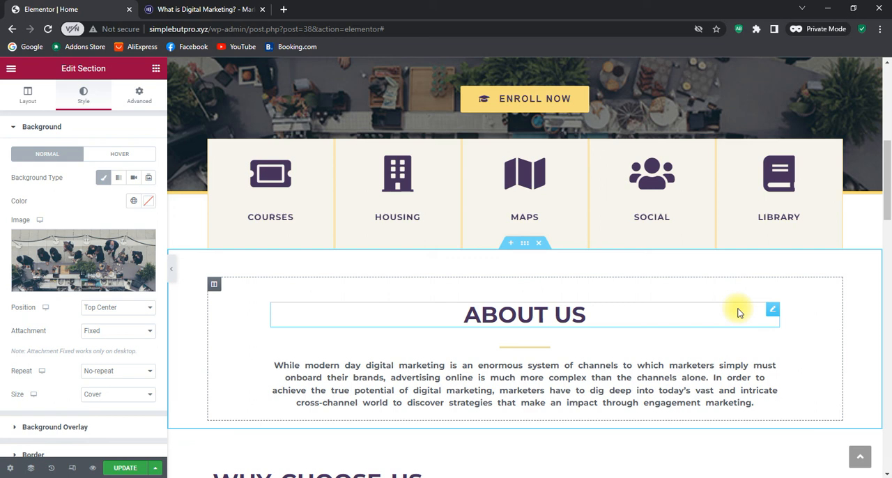
{"action": "scroll", "coordinate": [739, 312], "scroll_direction": "down", "scroll_amount": 2}
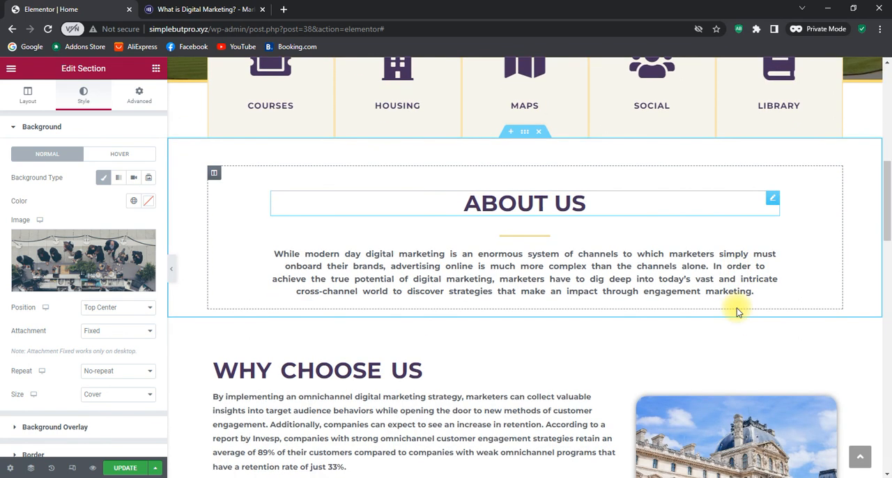
{"action": "scroll", "coordinate": [738, 312], "scroll_direction": "down", "scroll_amount": 2}
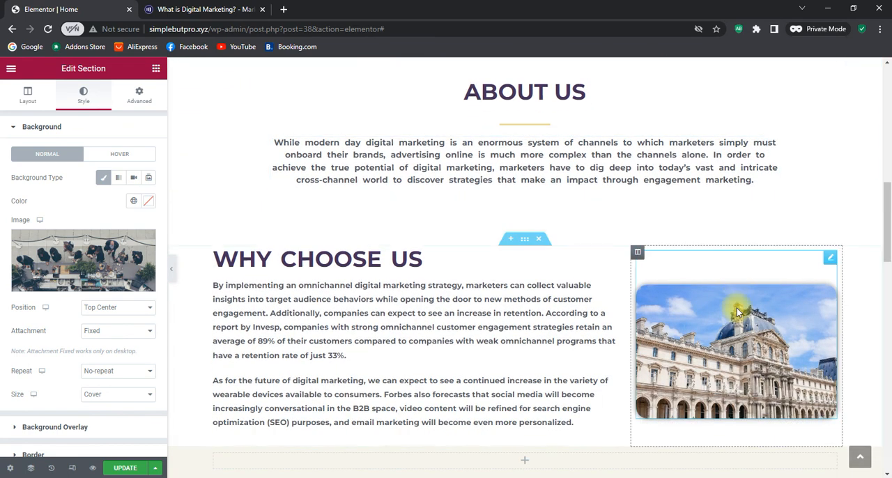
{"action": "scroll", "coordinate": [738, 312], "scroll_direction": "down", "scroll_amount": 2}
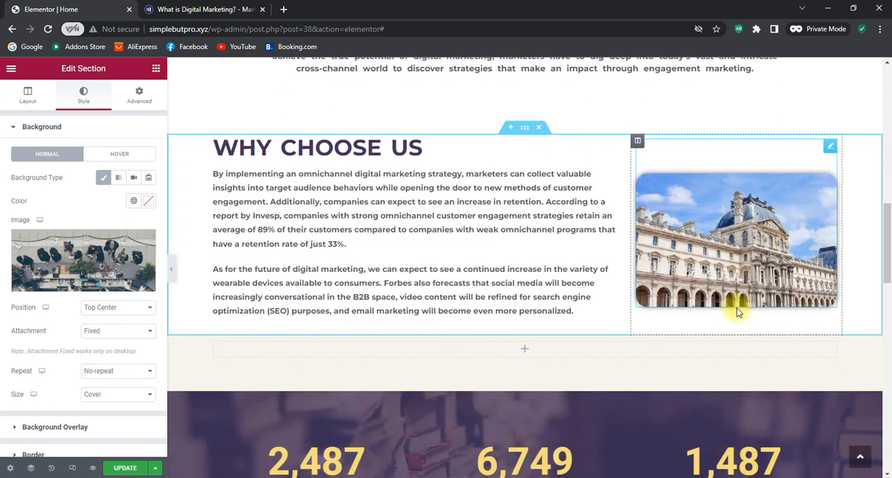
{"action": "scroll", "coordinate": [737, 308], "scroll_direction": "up", "scroll_amount": 2}
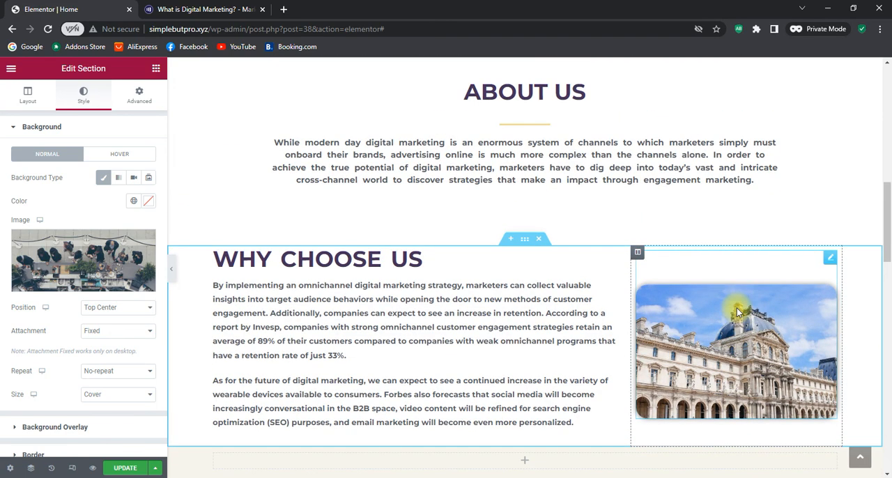
{"action": "scroll", "coordinate": [737, 308], "scroll_direction": "up", "scroll_amount": 2}
{"action": "scroll", "coordinate": [737, 308], "scroll_direction": "up", "scroll_amount": 4}
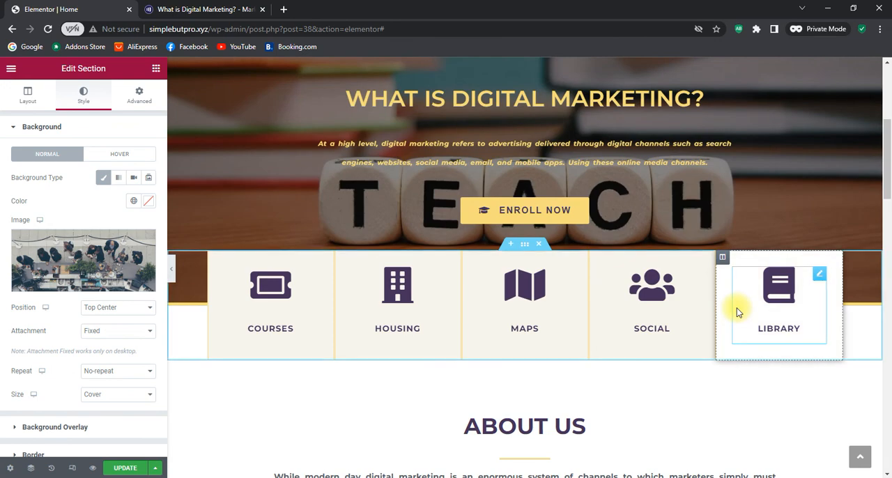
{"action": "scroll", "coordinate": [736, 308], "scroll_direction": "up", "scroll_amount": 6}
Check the Home page's counters and testimonials sections, and return to the hero banner
{"action": "scroll", "coordinate": [737, 307], "scroll_direction": "down", "scroll_amount": 10}
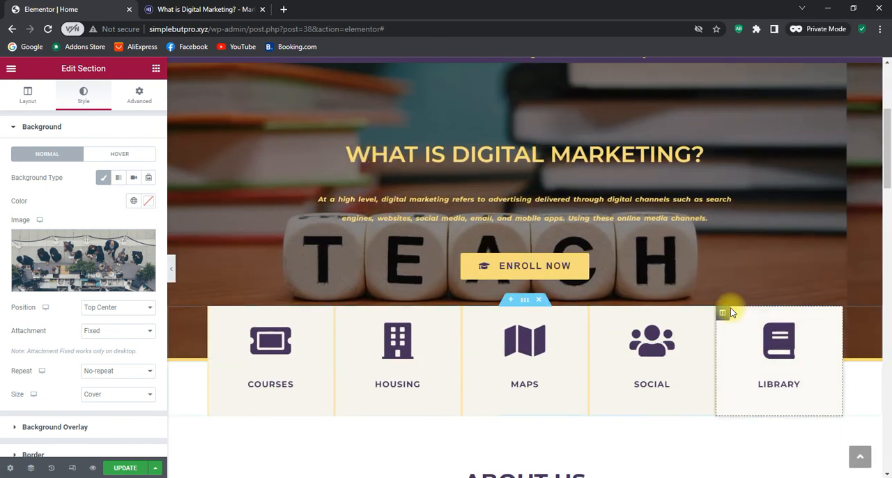
{"action": "scroll", "coordinate": [730, 307], "scroll_direction": "down", "scroll_amount": 5}
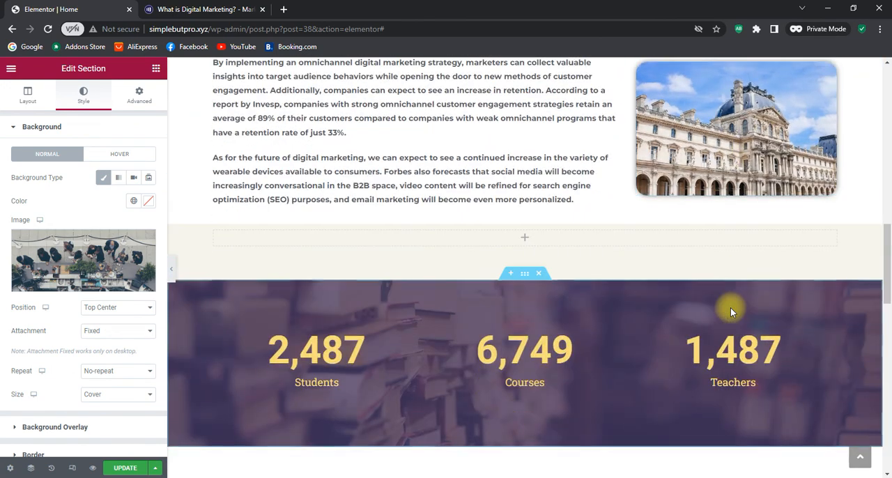
{"action": "scroll", "coordinate": [718, 311], "scroll_direction": "down", "scroll_amount": 2}
{"action": "scroll", "coordinate": [635, 305], "scroll_direction": "down", "scroll_amount": 3}
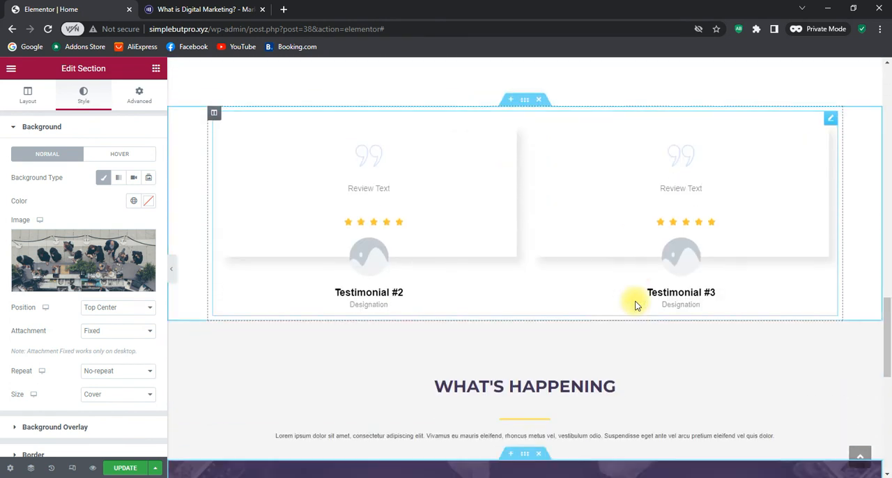
{"action": "scroll", "coordinate": [702, 272], "scroll_direction": "up", "scroll_amount": 2}
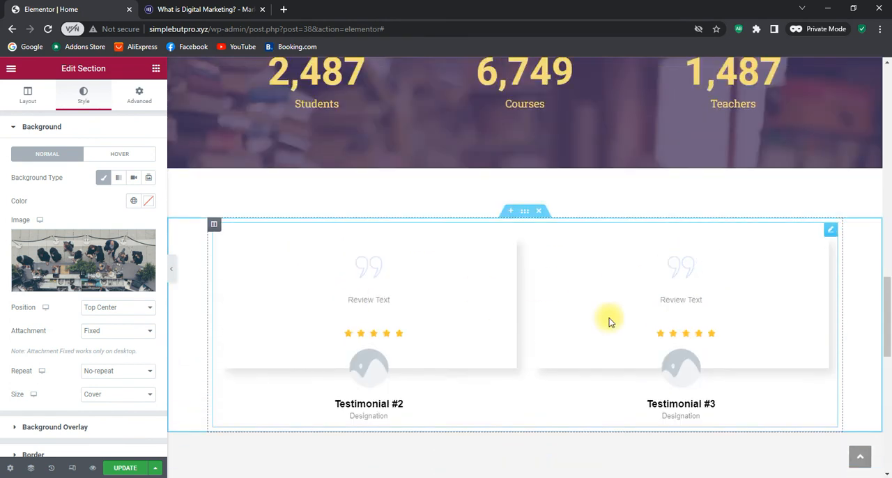
{"action": "scroll", "coordinate": [609, 318], "scroll_direction": "up", "scroll_amount": 3}
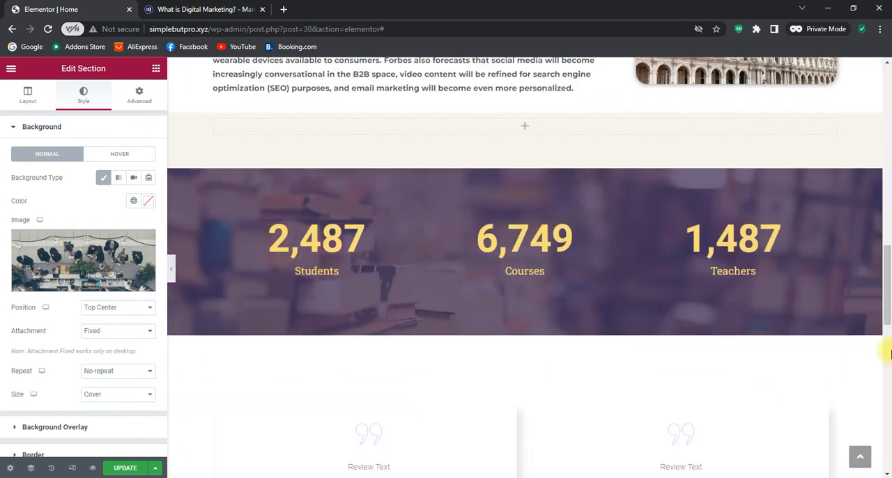
{"action": "scroll", "coordinate": [832, 337], "scroll_direction": "up", "scroll_amount": 3}
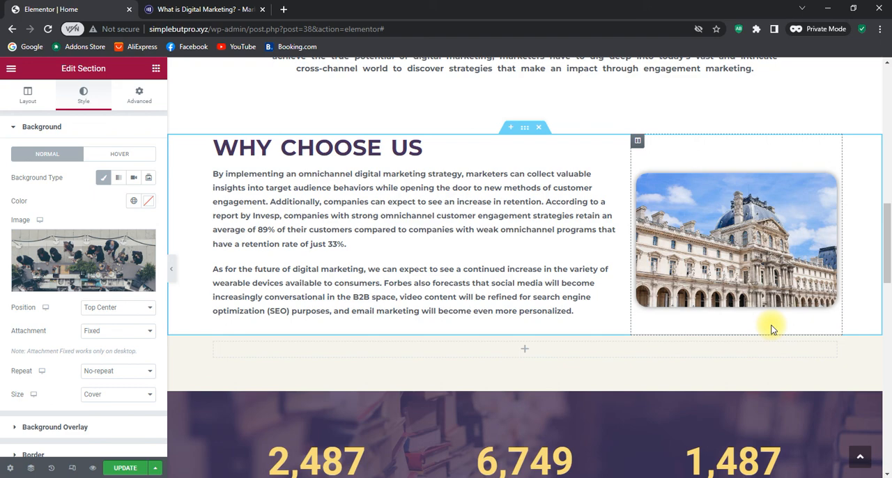
{"action": "scroll", "coordinate": [773, 329], "scroll_direction": "up", "scroll_amount": 9}
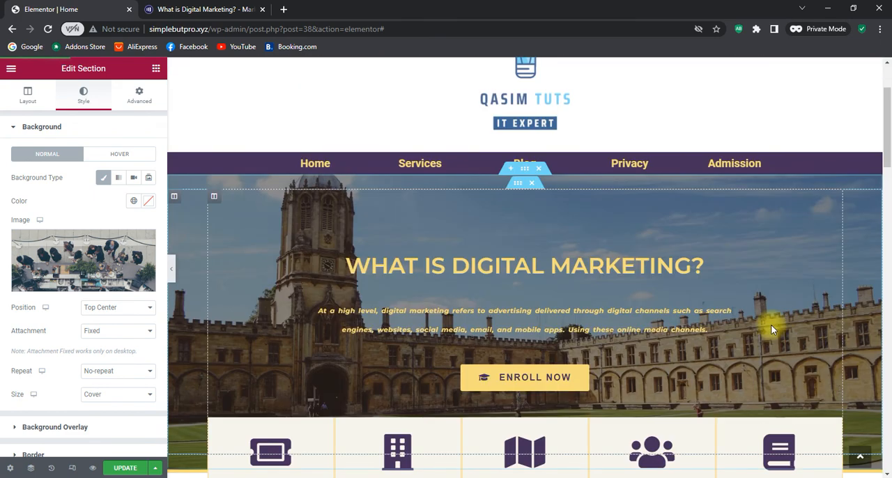